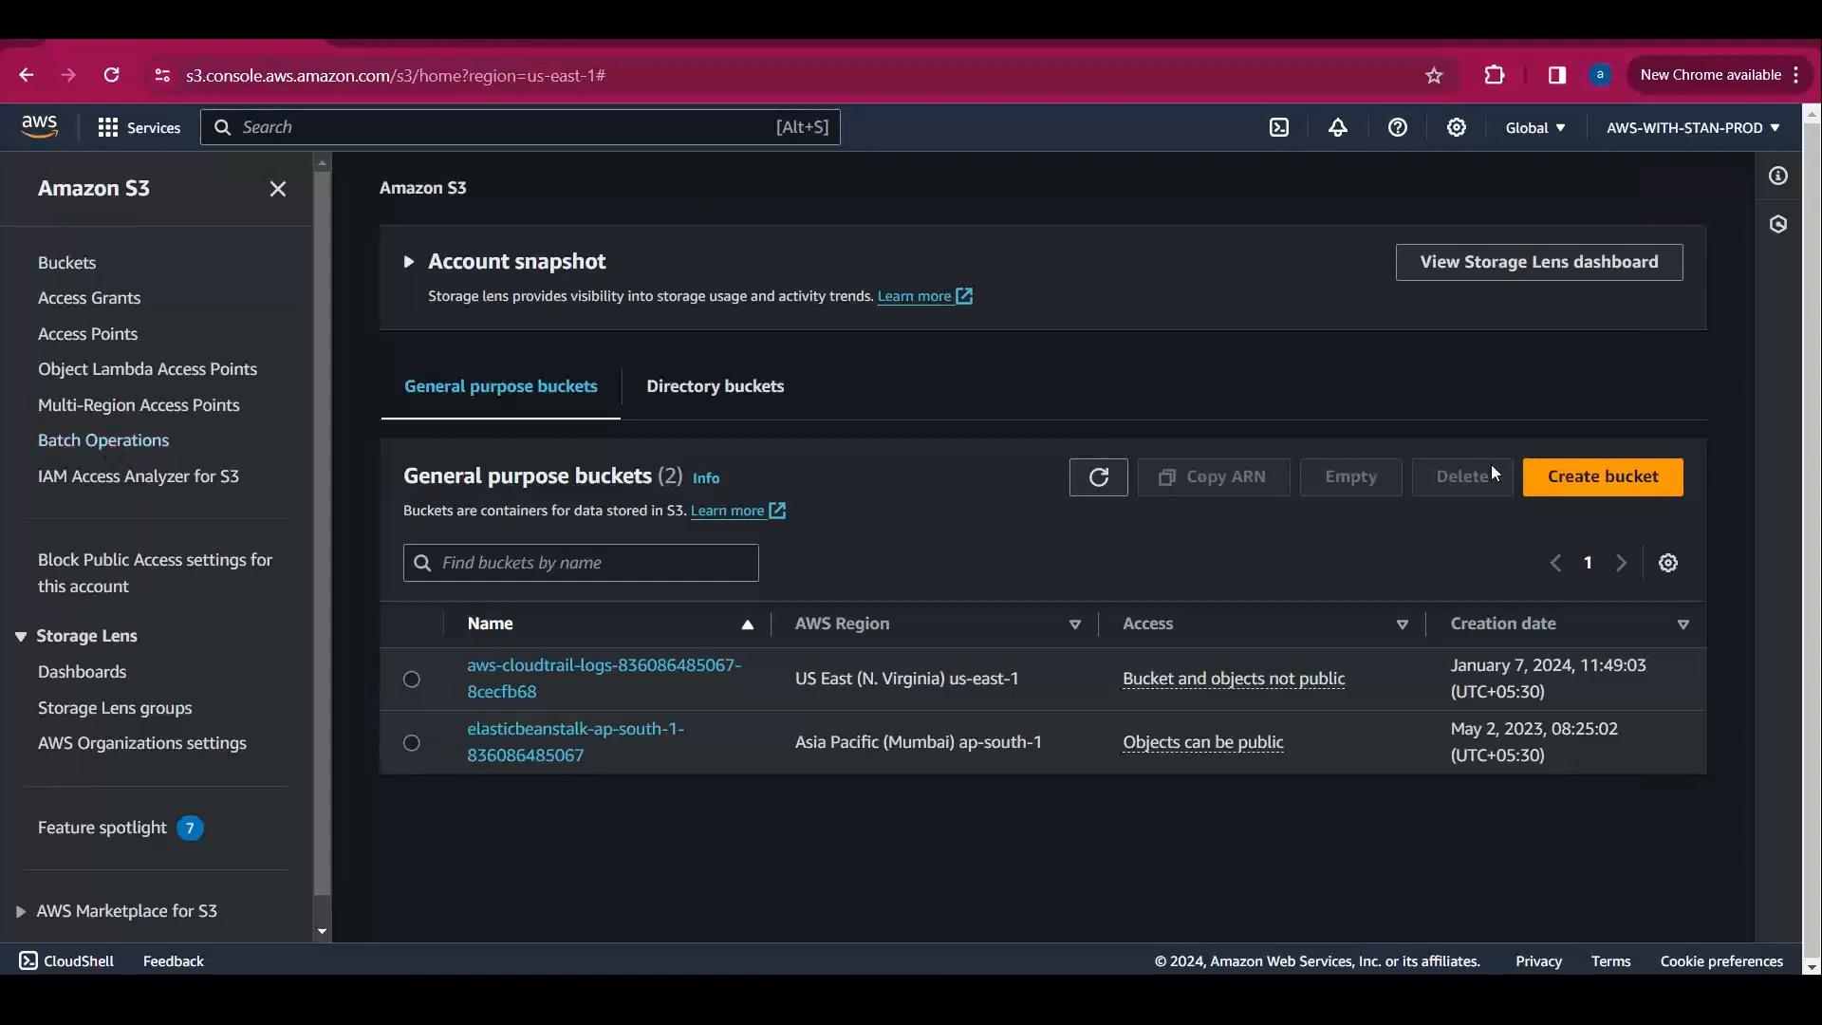
Start creating a new general purpose S3 bucket and name it stansourcebucket001.
click(1627, 476)
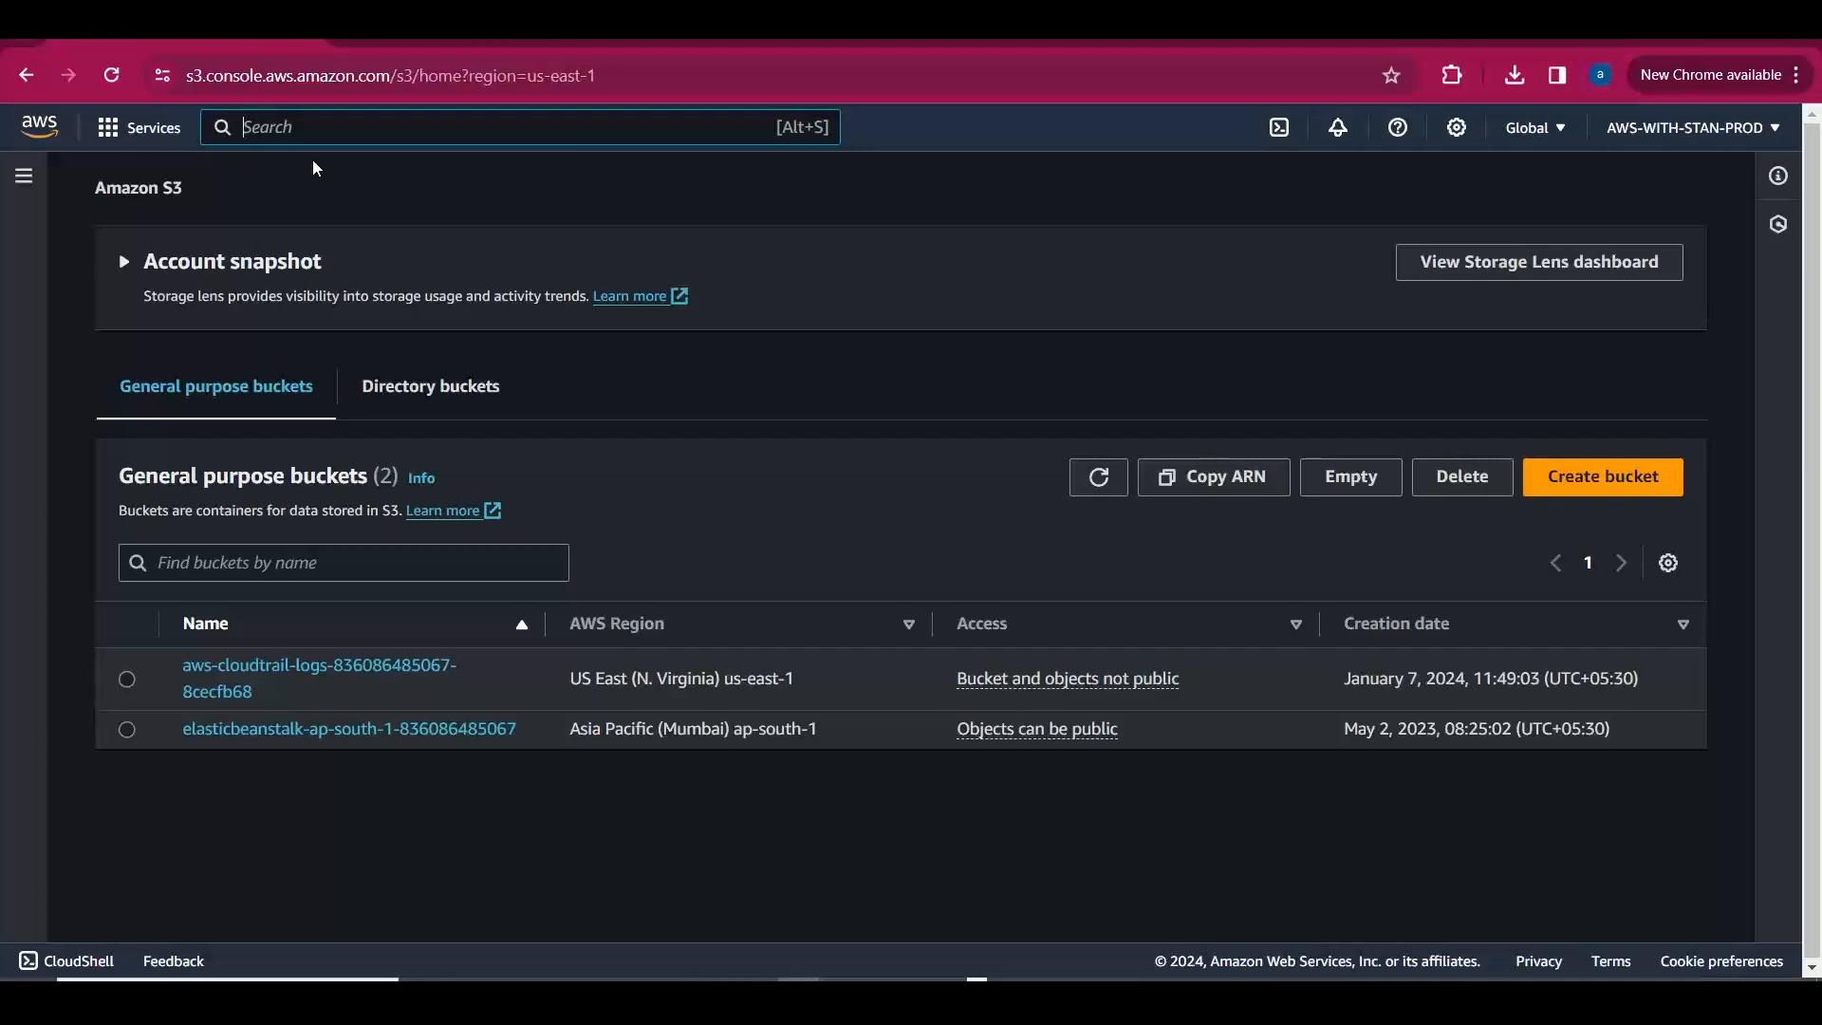
click(1577, 485)
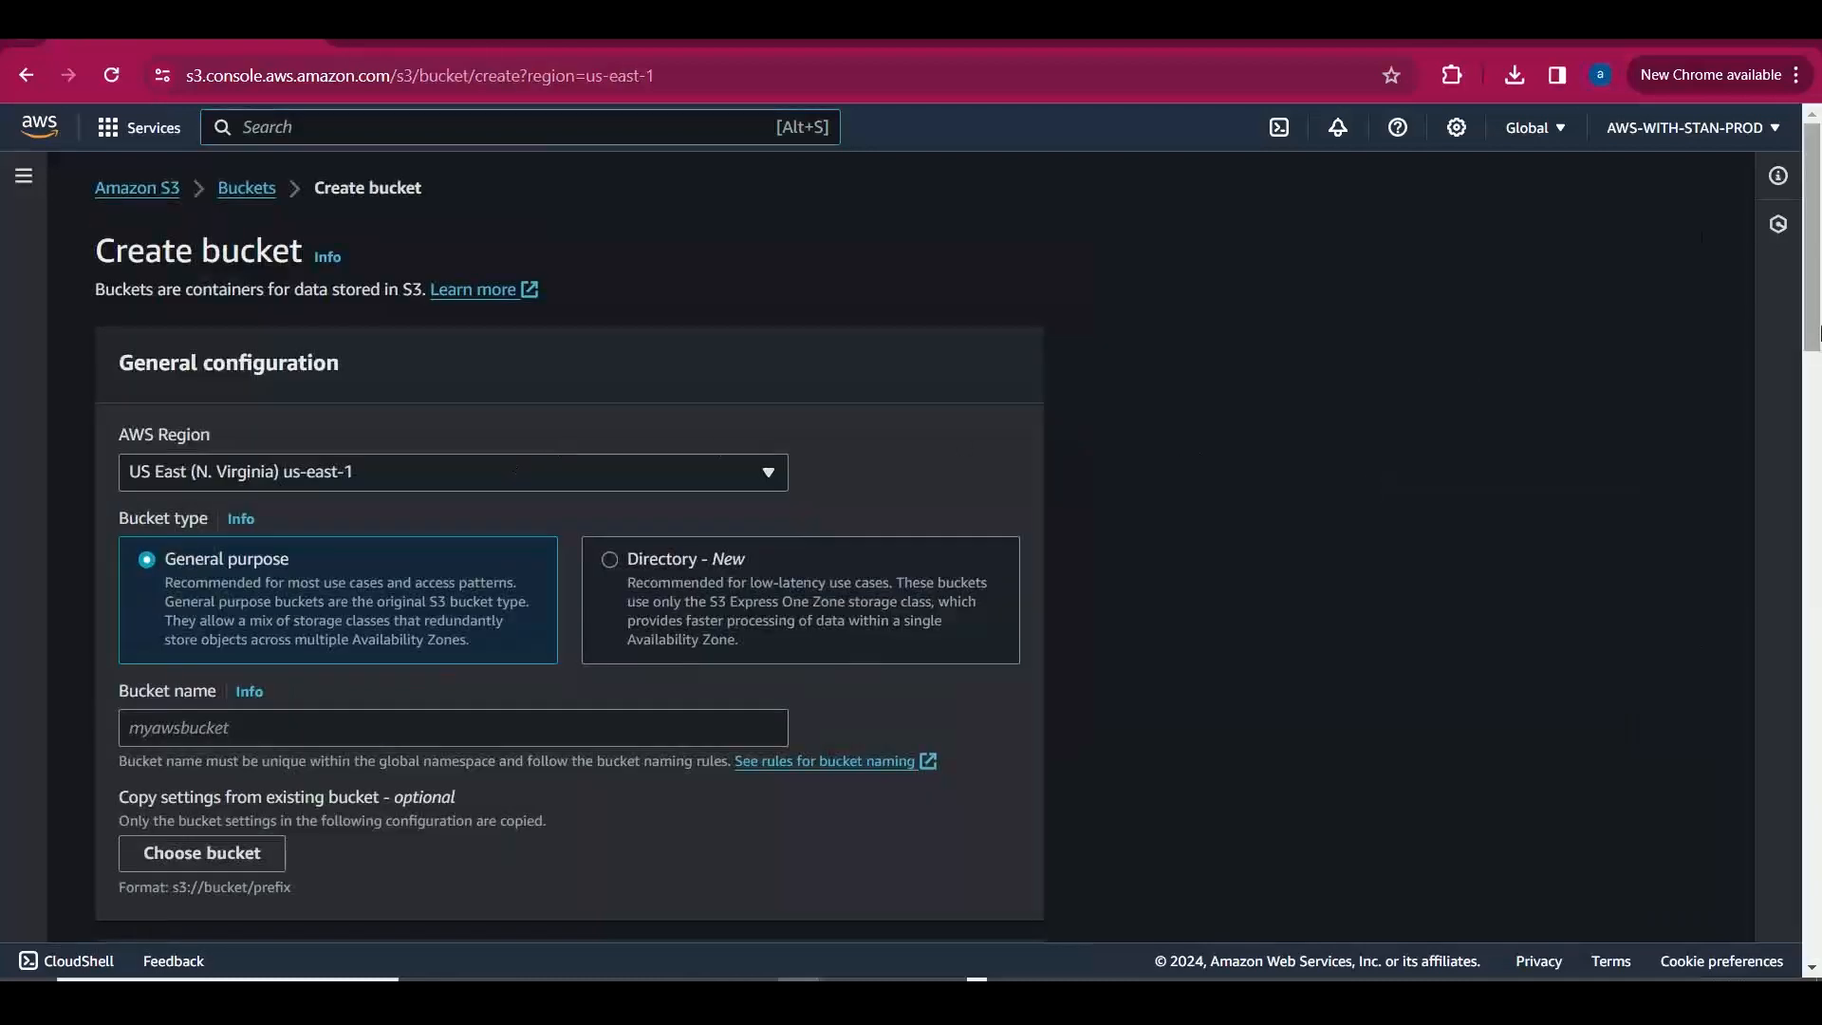
scroll(340, 561, down, 2)
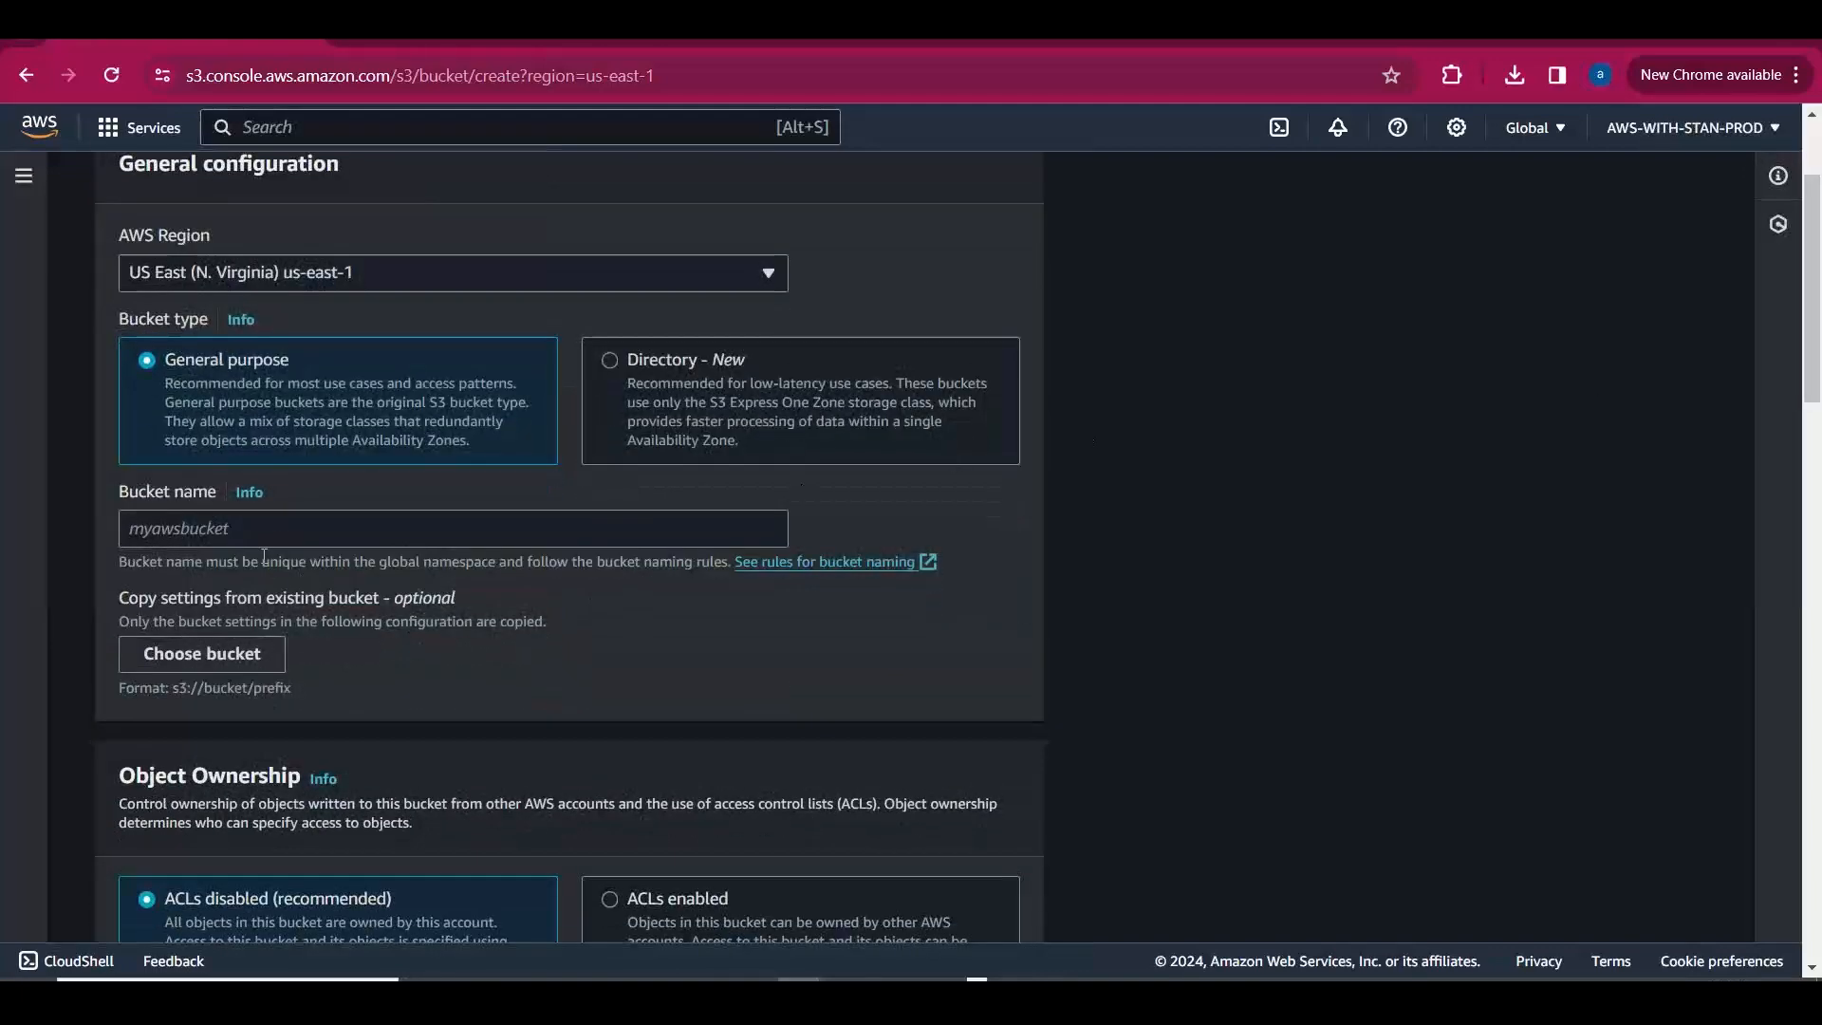
click(246, 532)
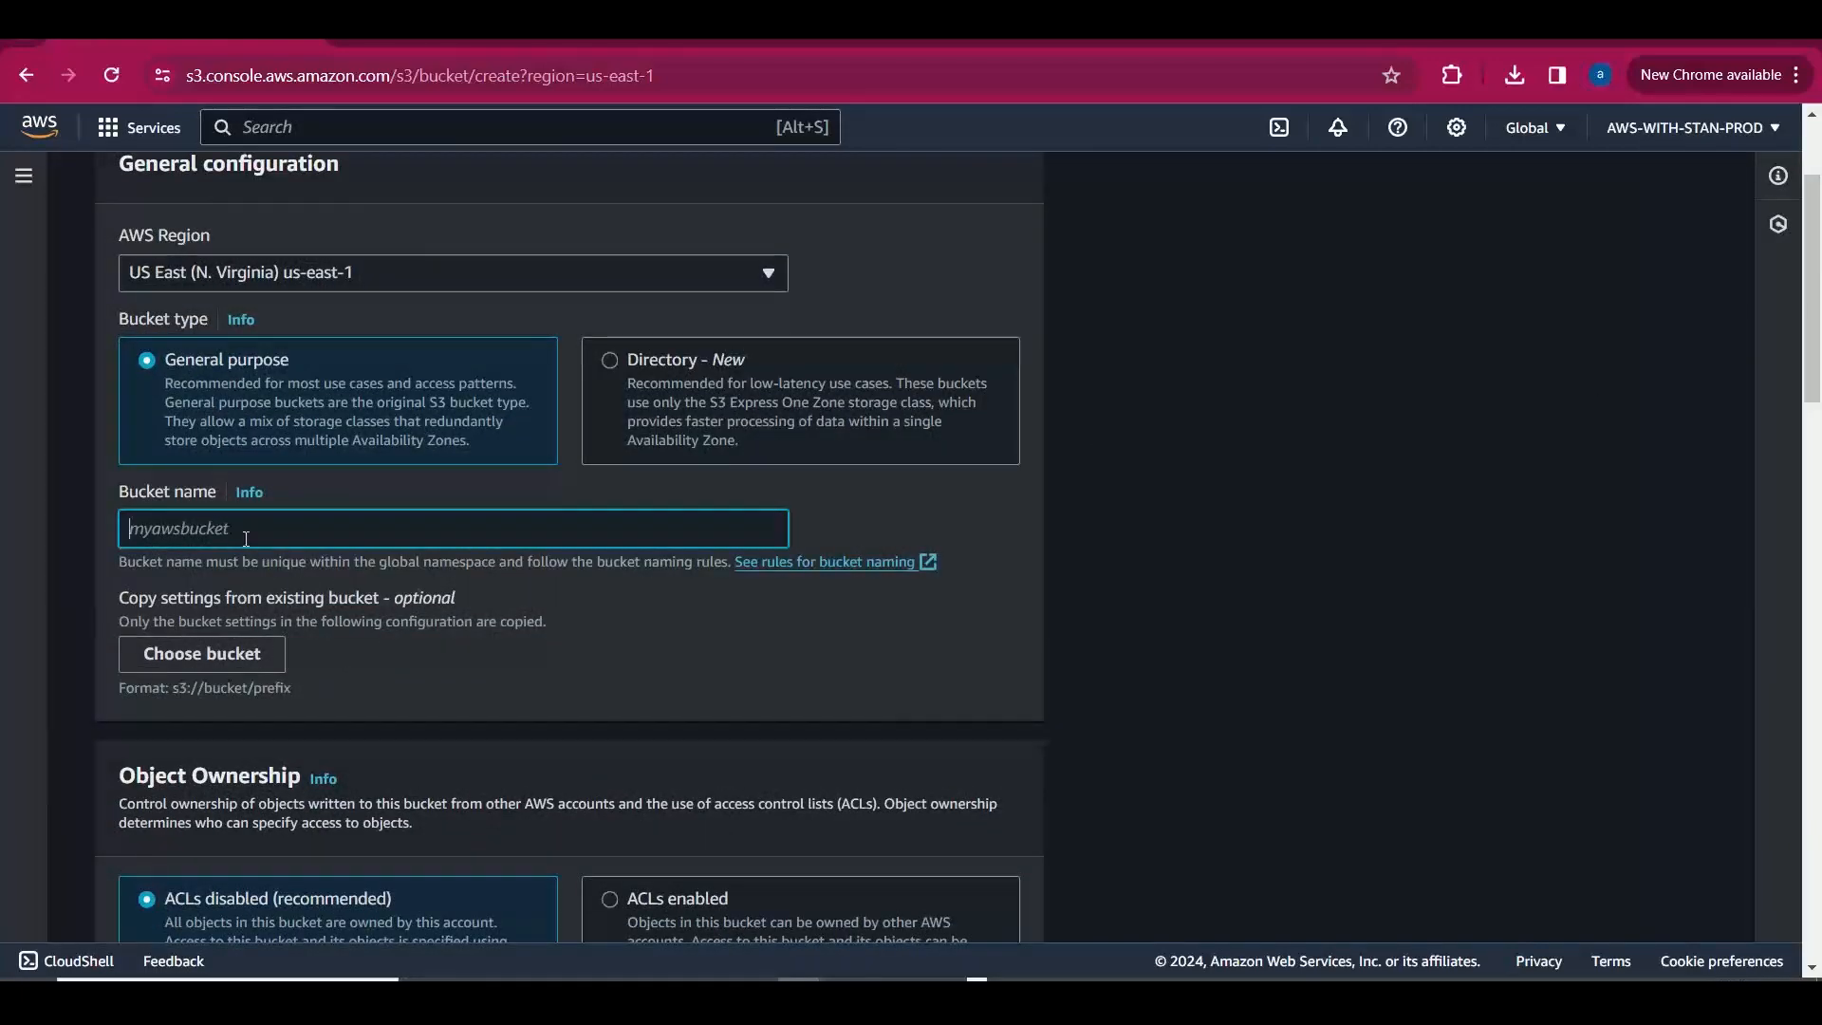
text(stansrouce)
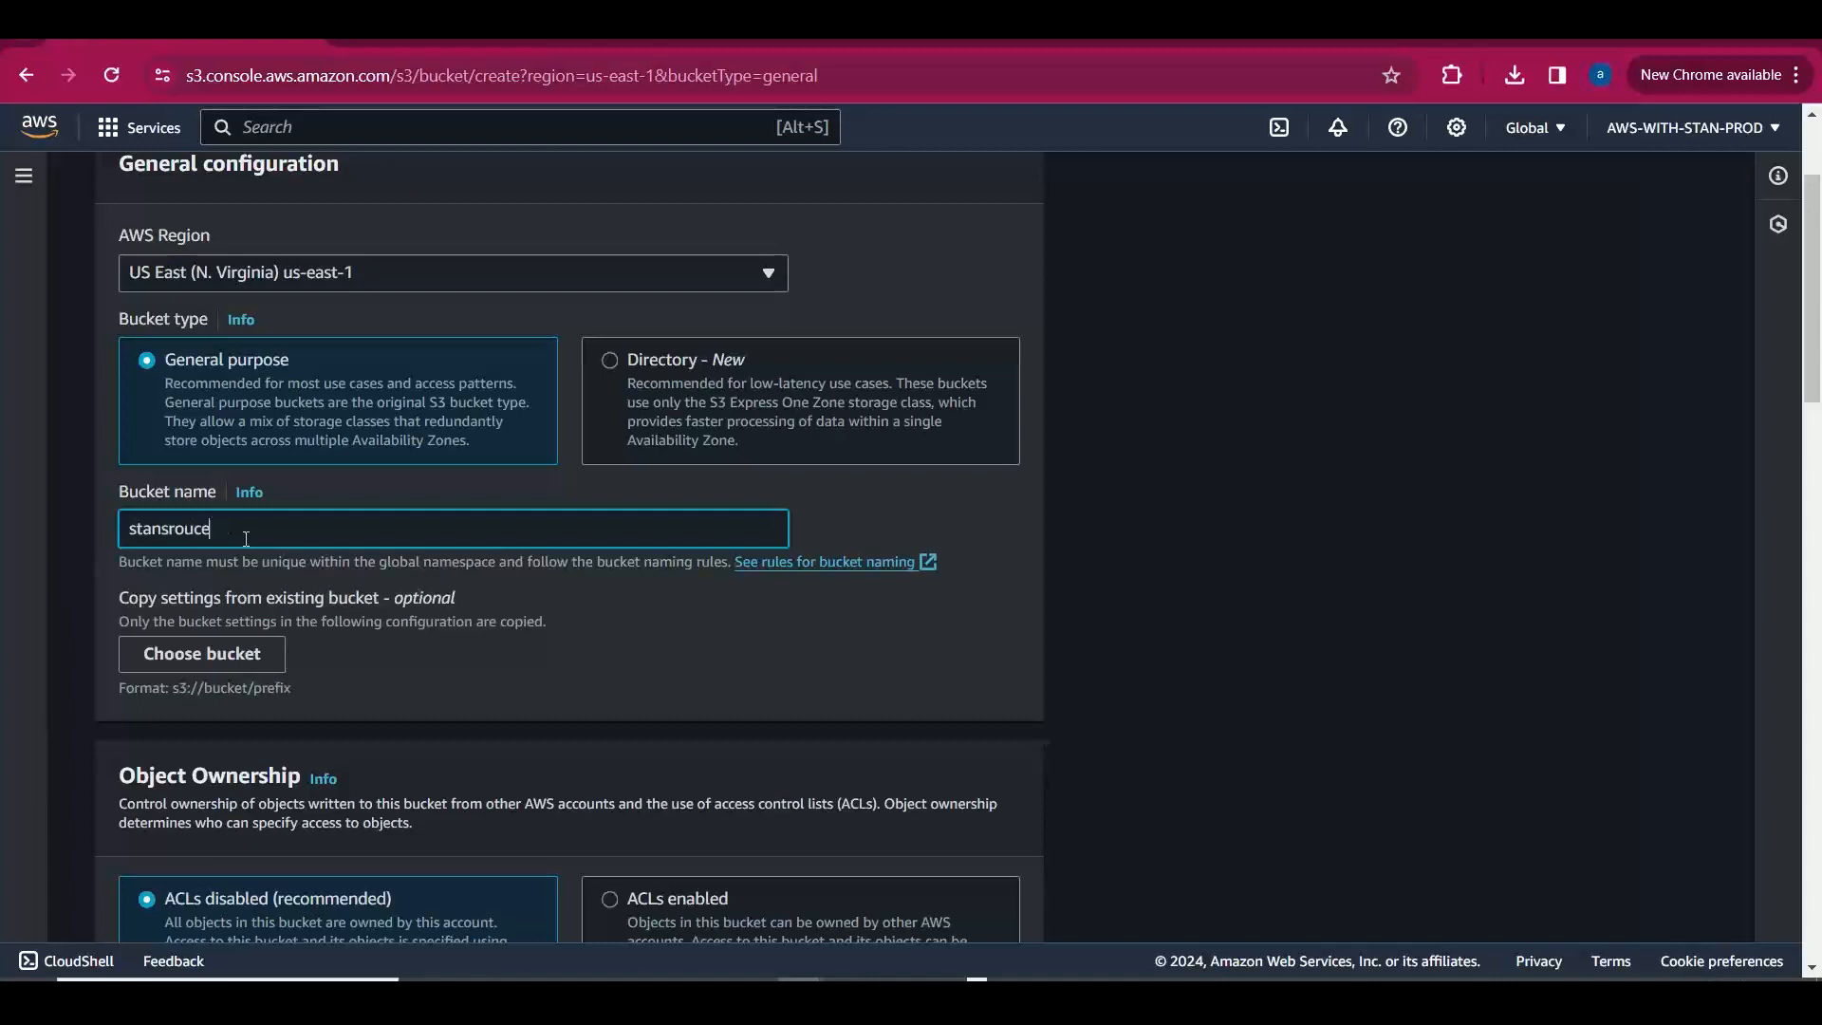
key(BackSpace)
key(BackSpace)
text(rcebucket001)
Enable versioning for the source bucket, keep the default SSE-S3 encryption, and create the bucket.
drag(1817, 413, 1814, 529)
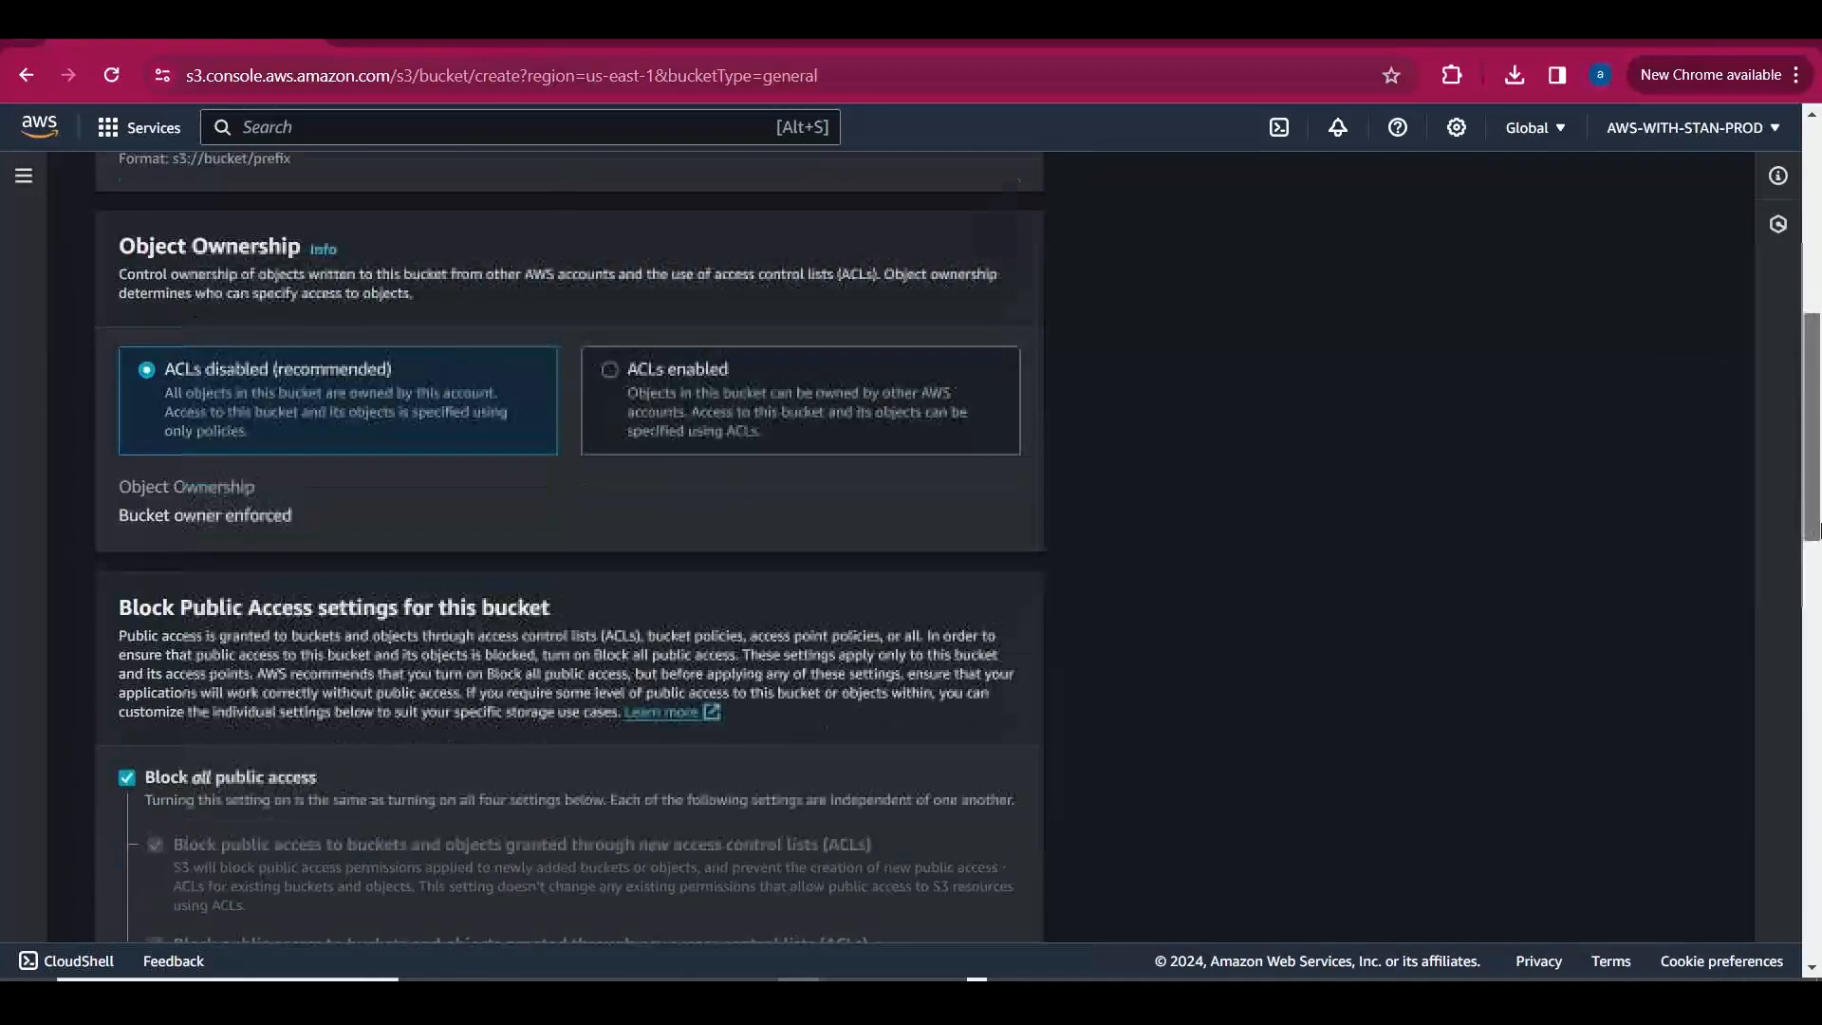
scroll(520, 494, down, 10)
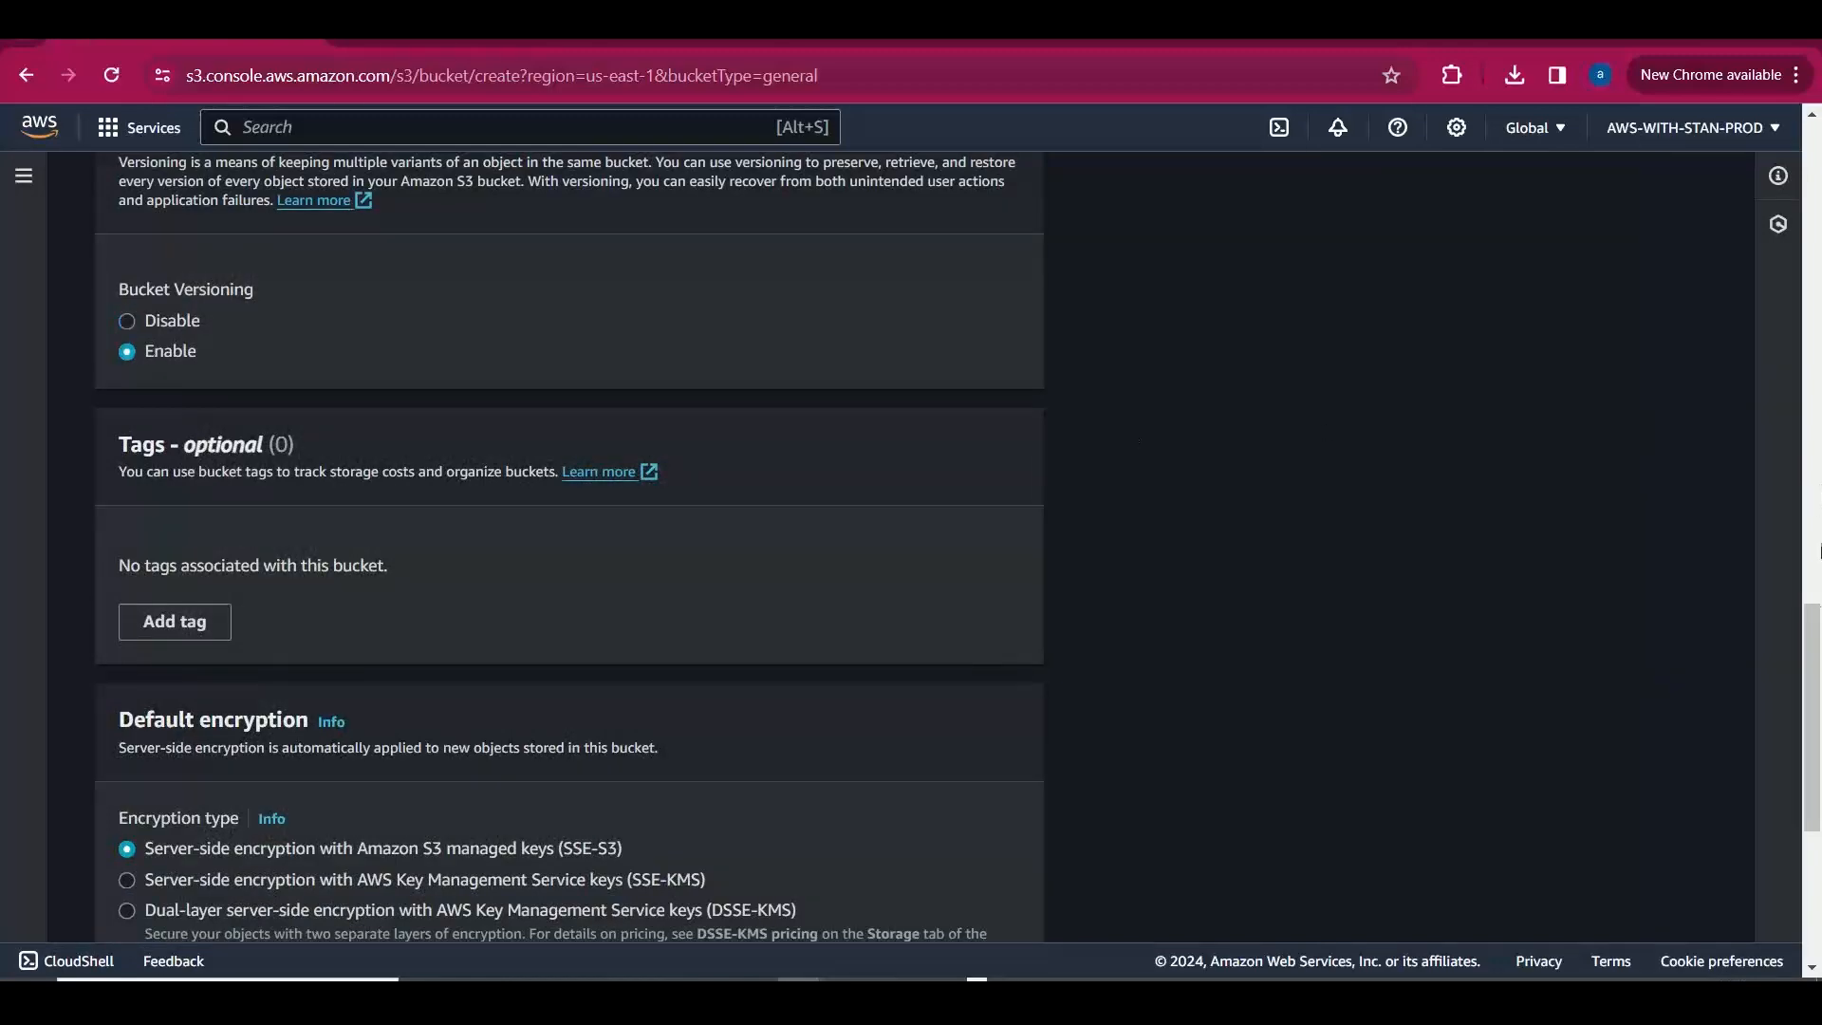
scroll(1205, 759, down, 5)
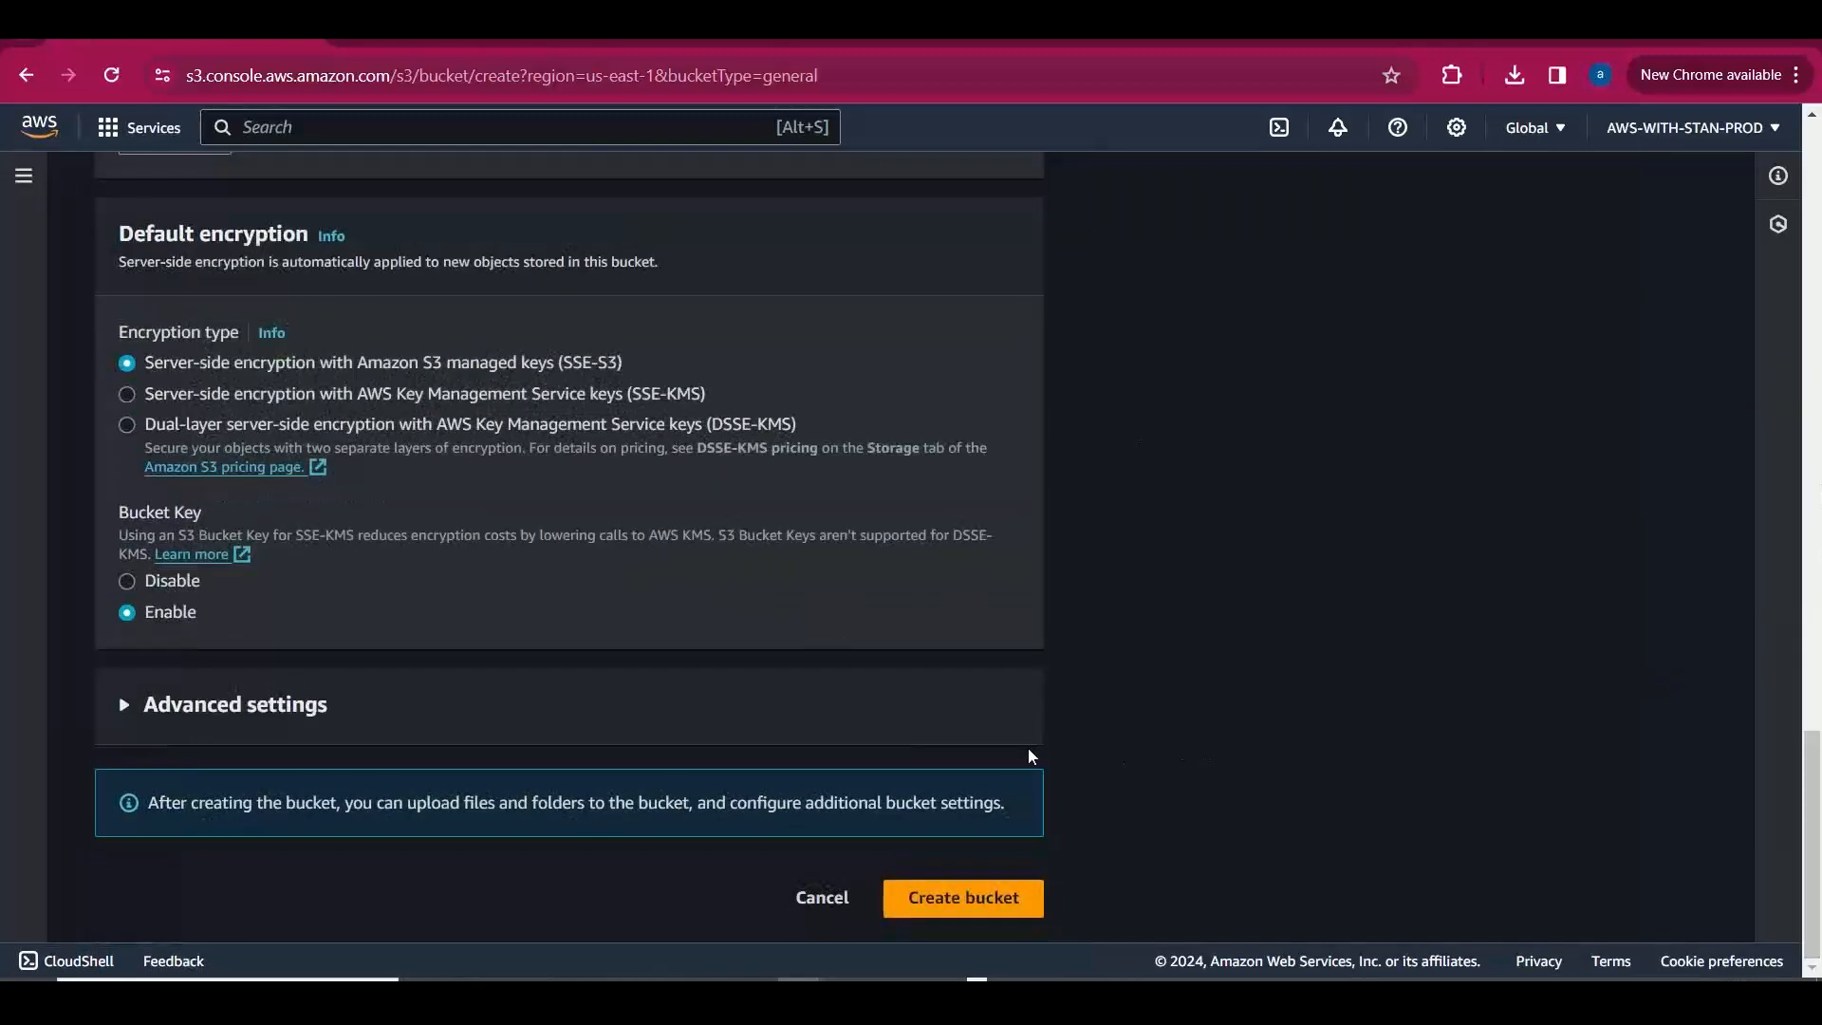
click(964, 897)
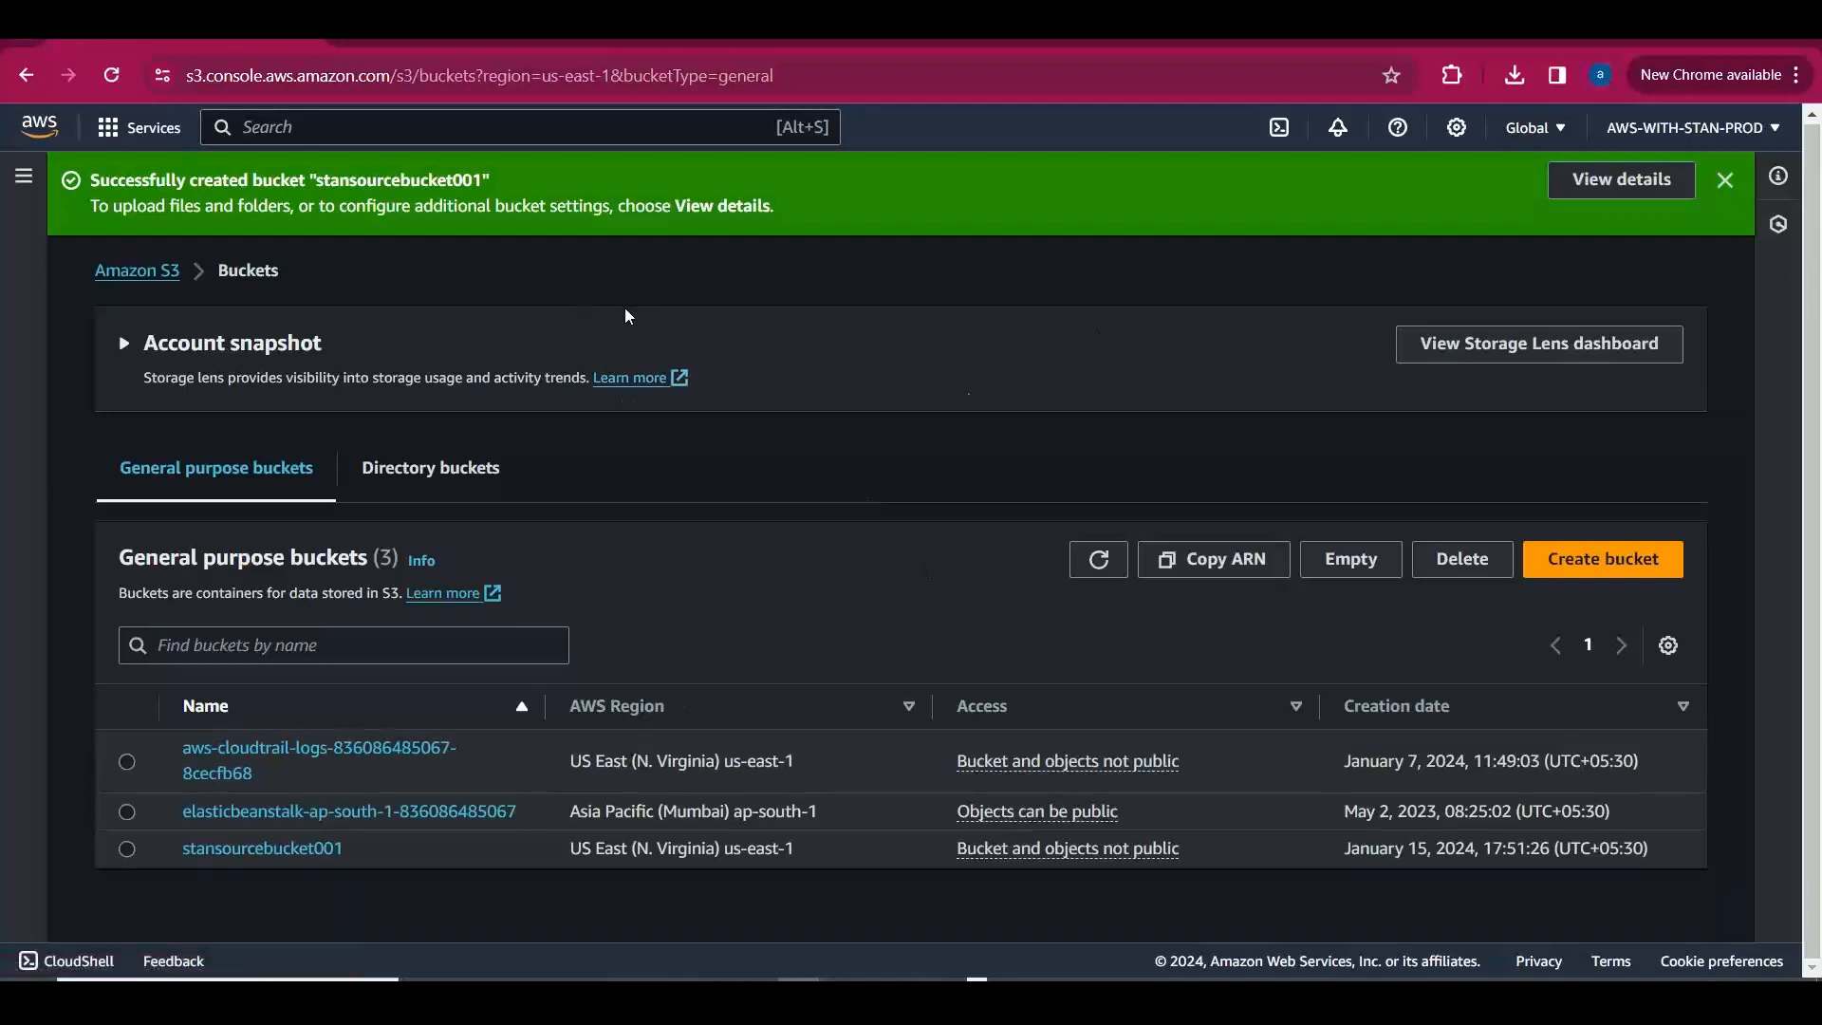
Start creating a second general purpose bucket and name it standestbucket001.
click(1660, 550)
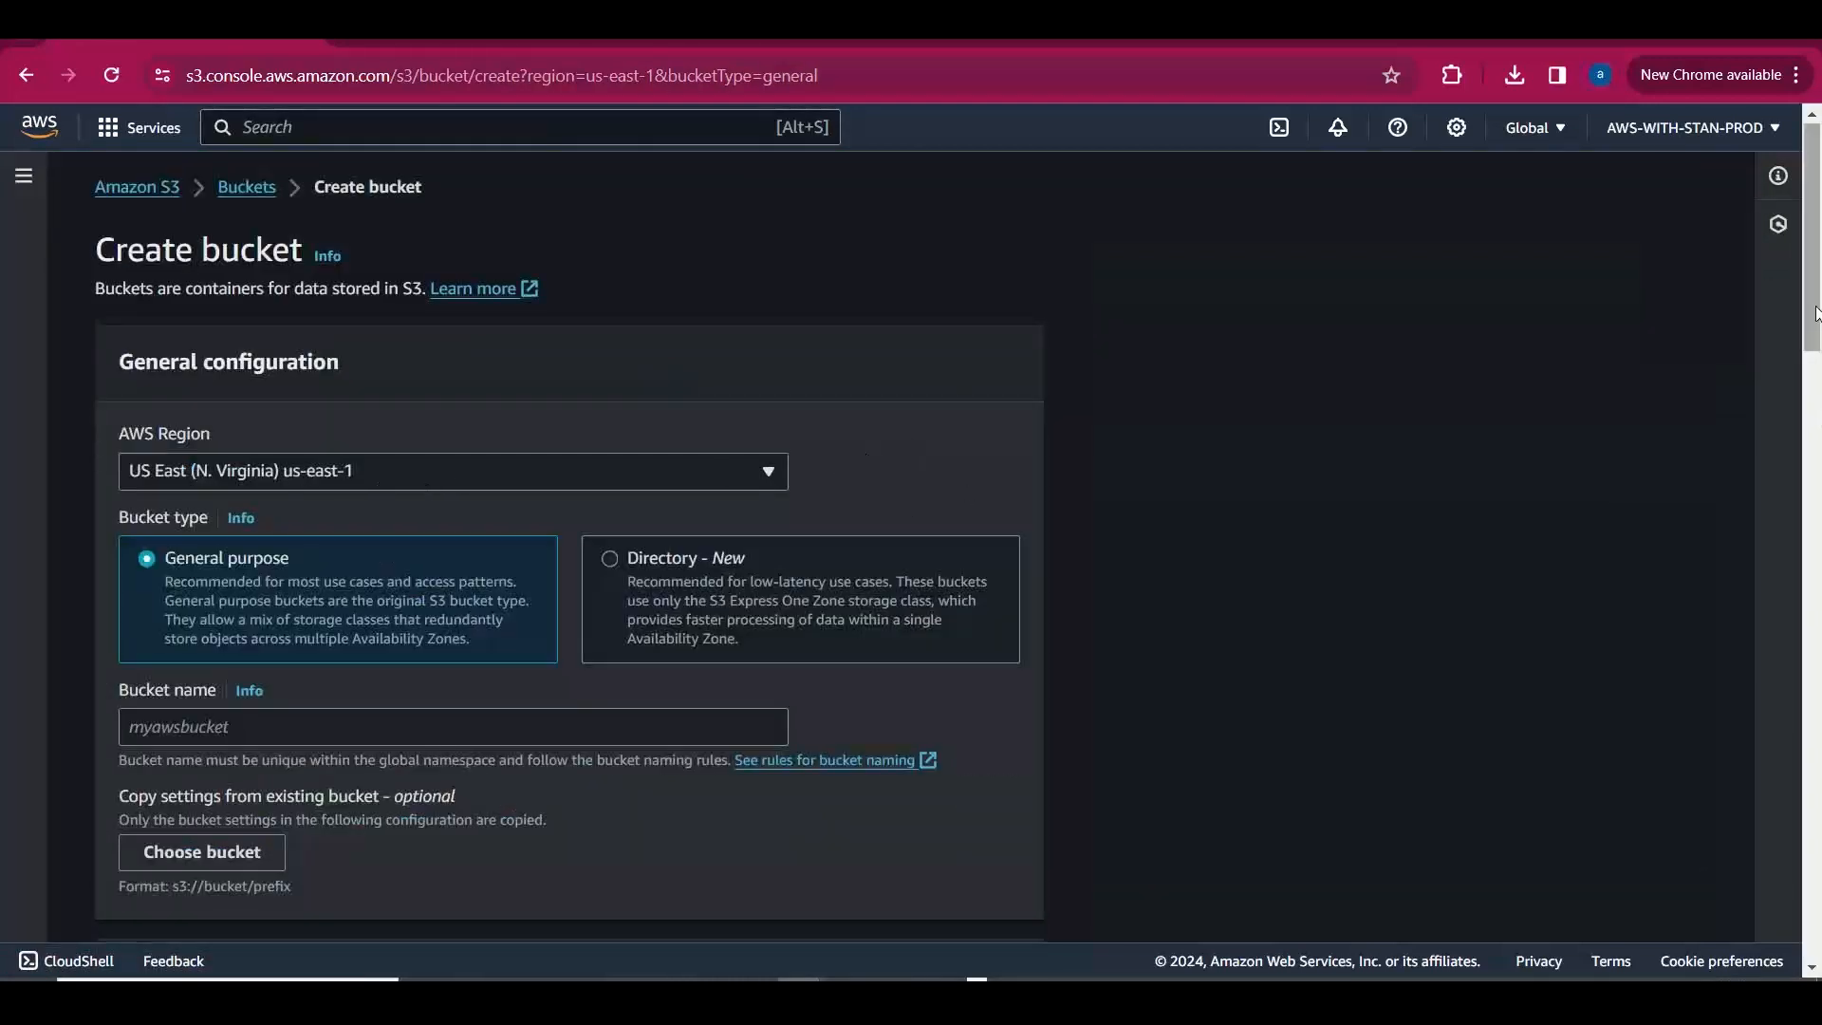
scroll(1819, 424, down, 3)
scroll(1375, 399, up, 3)
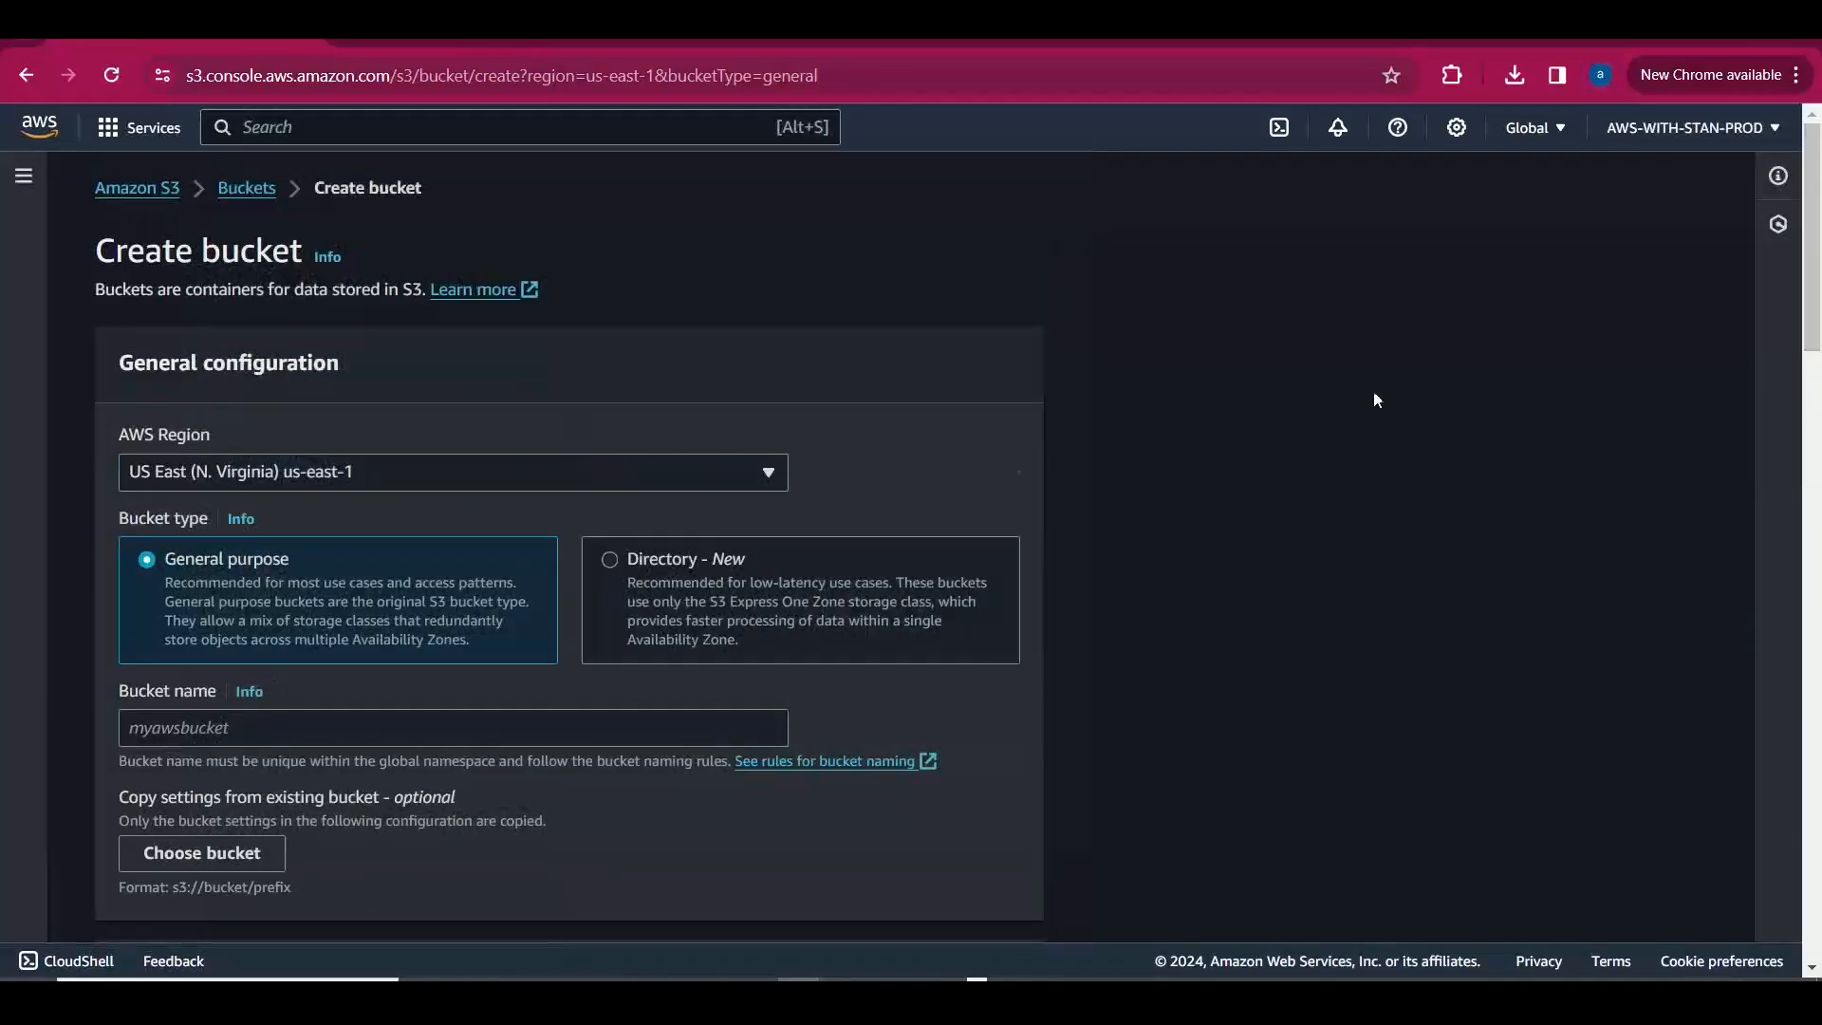
click(309, 733)
text(st)
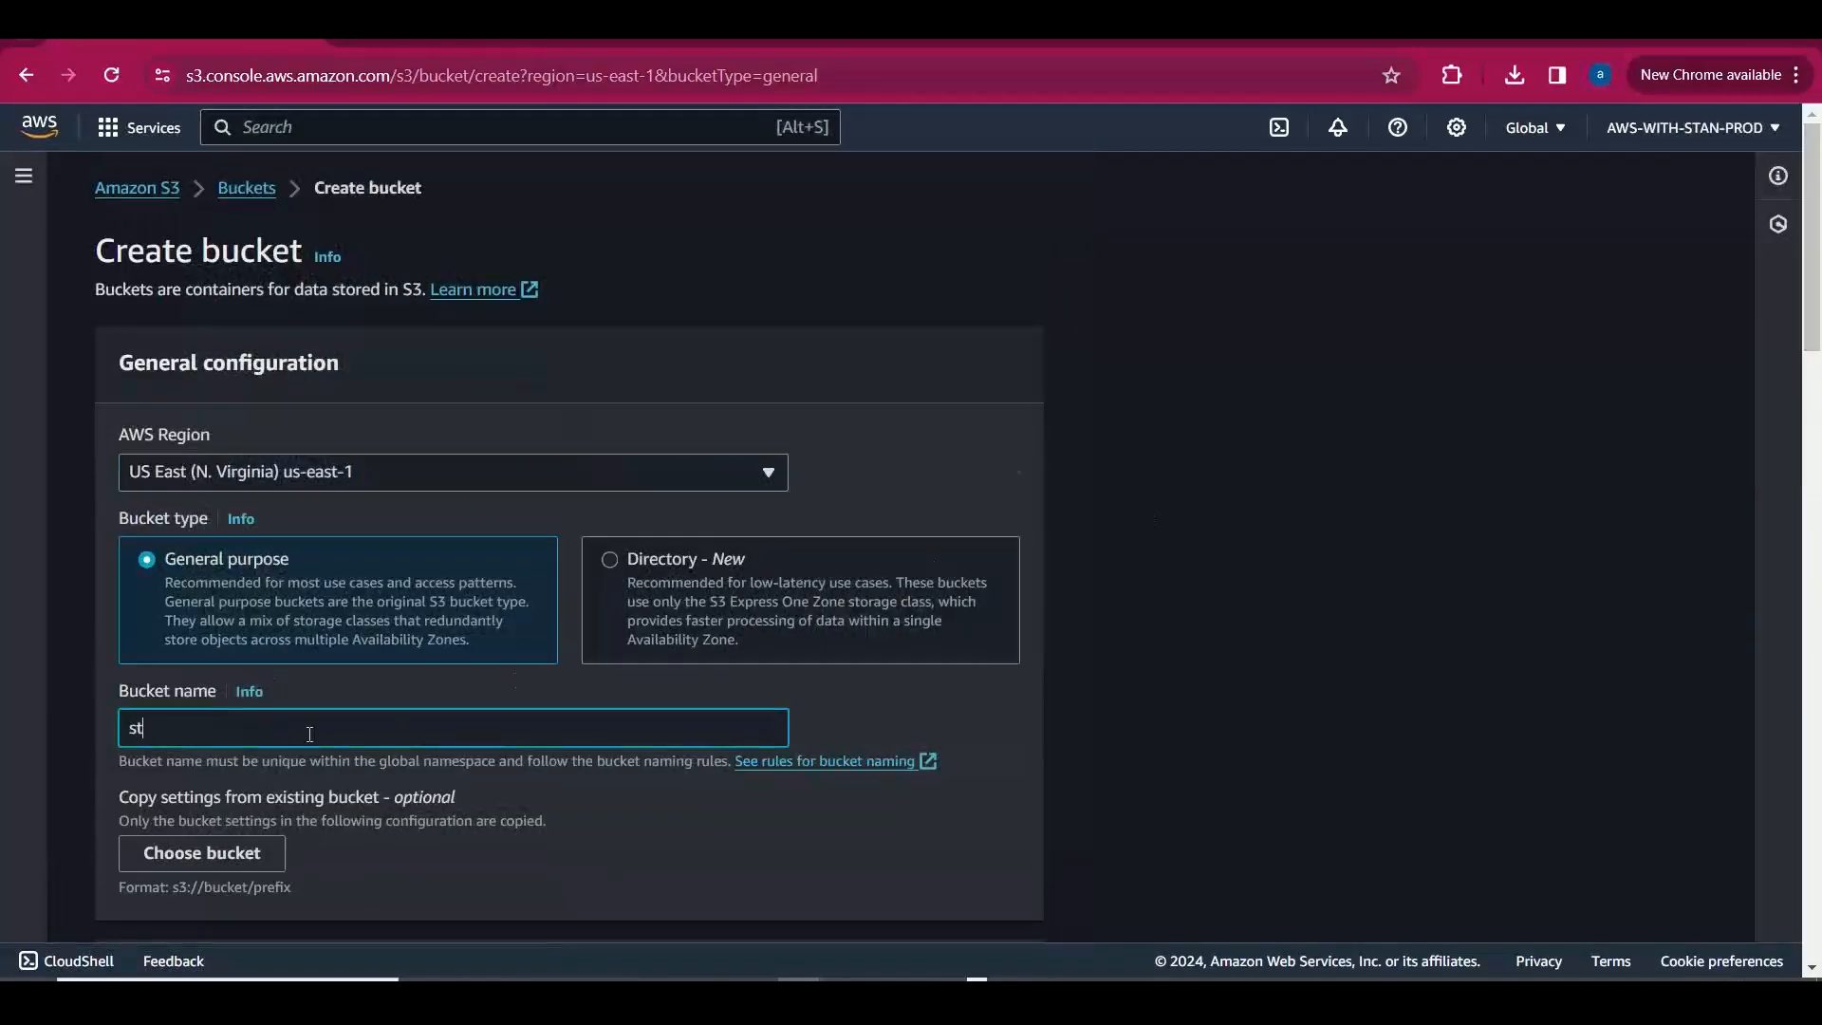
text(andestbucket001)
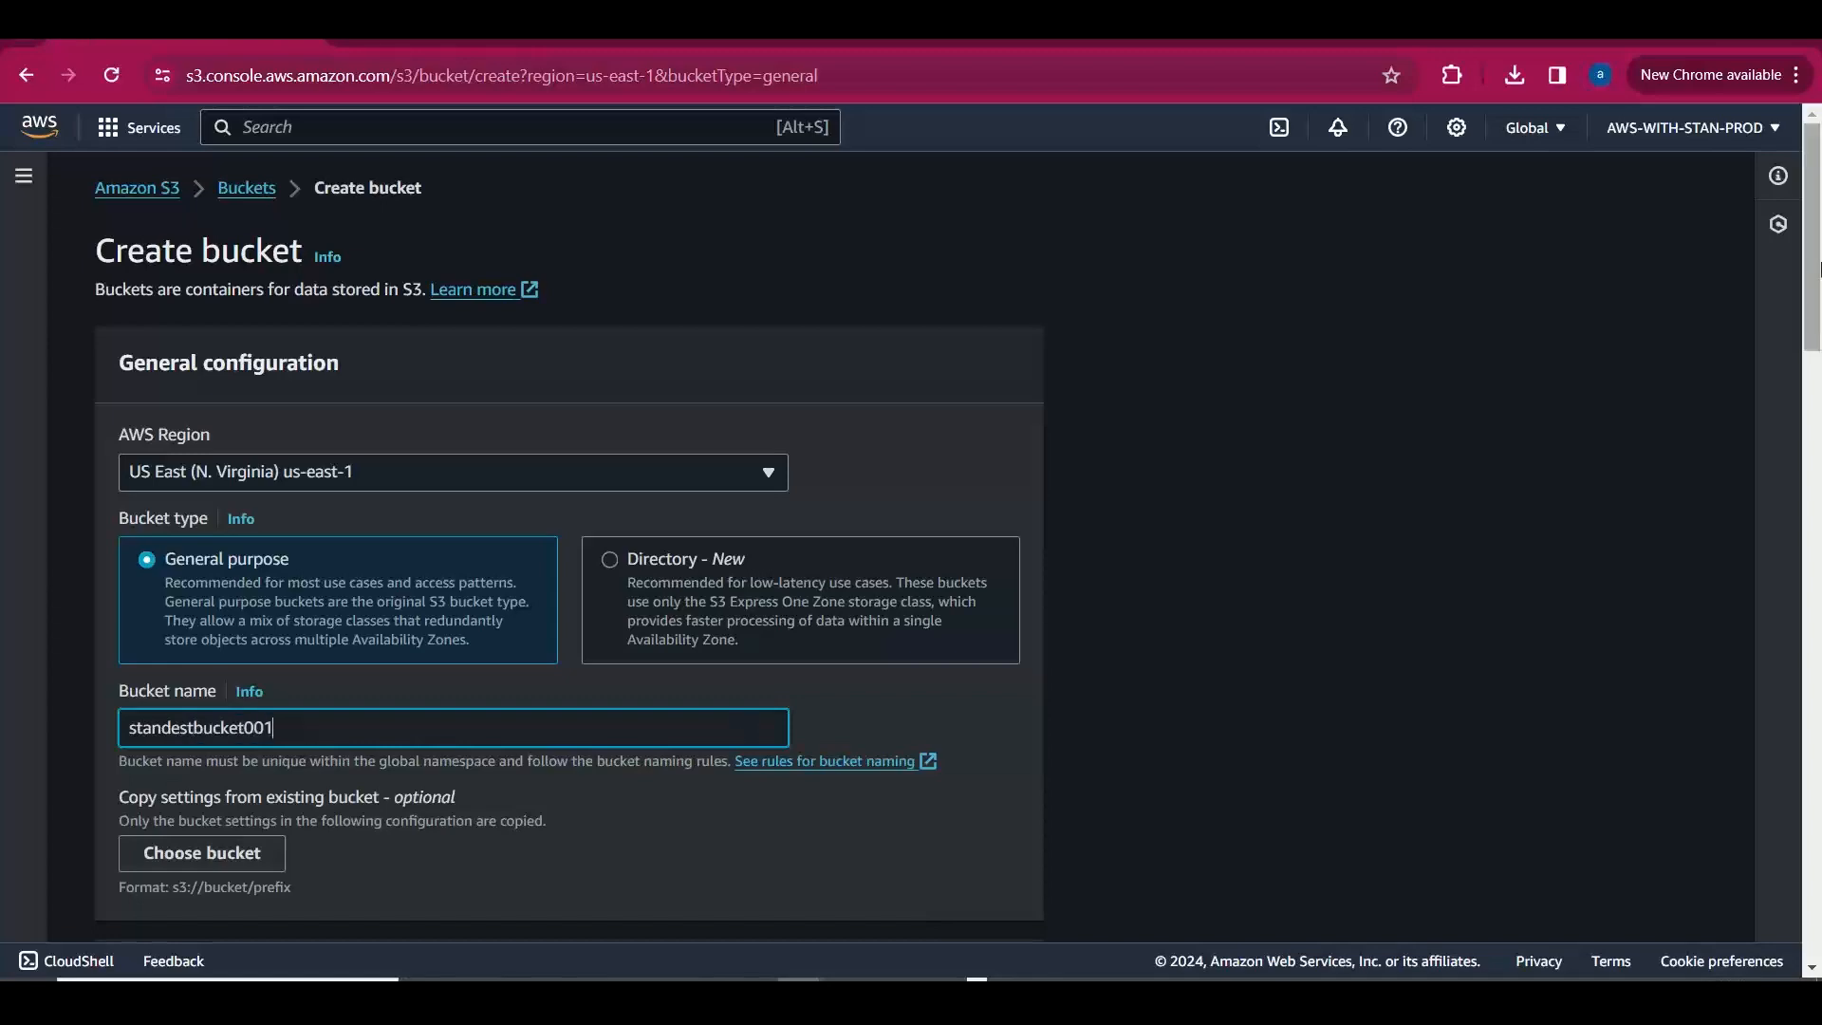
Enable versioning for the destination bucket standestbucket001 and create it with the default encryption.
drag(1817, 268, 1817, 640)
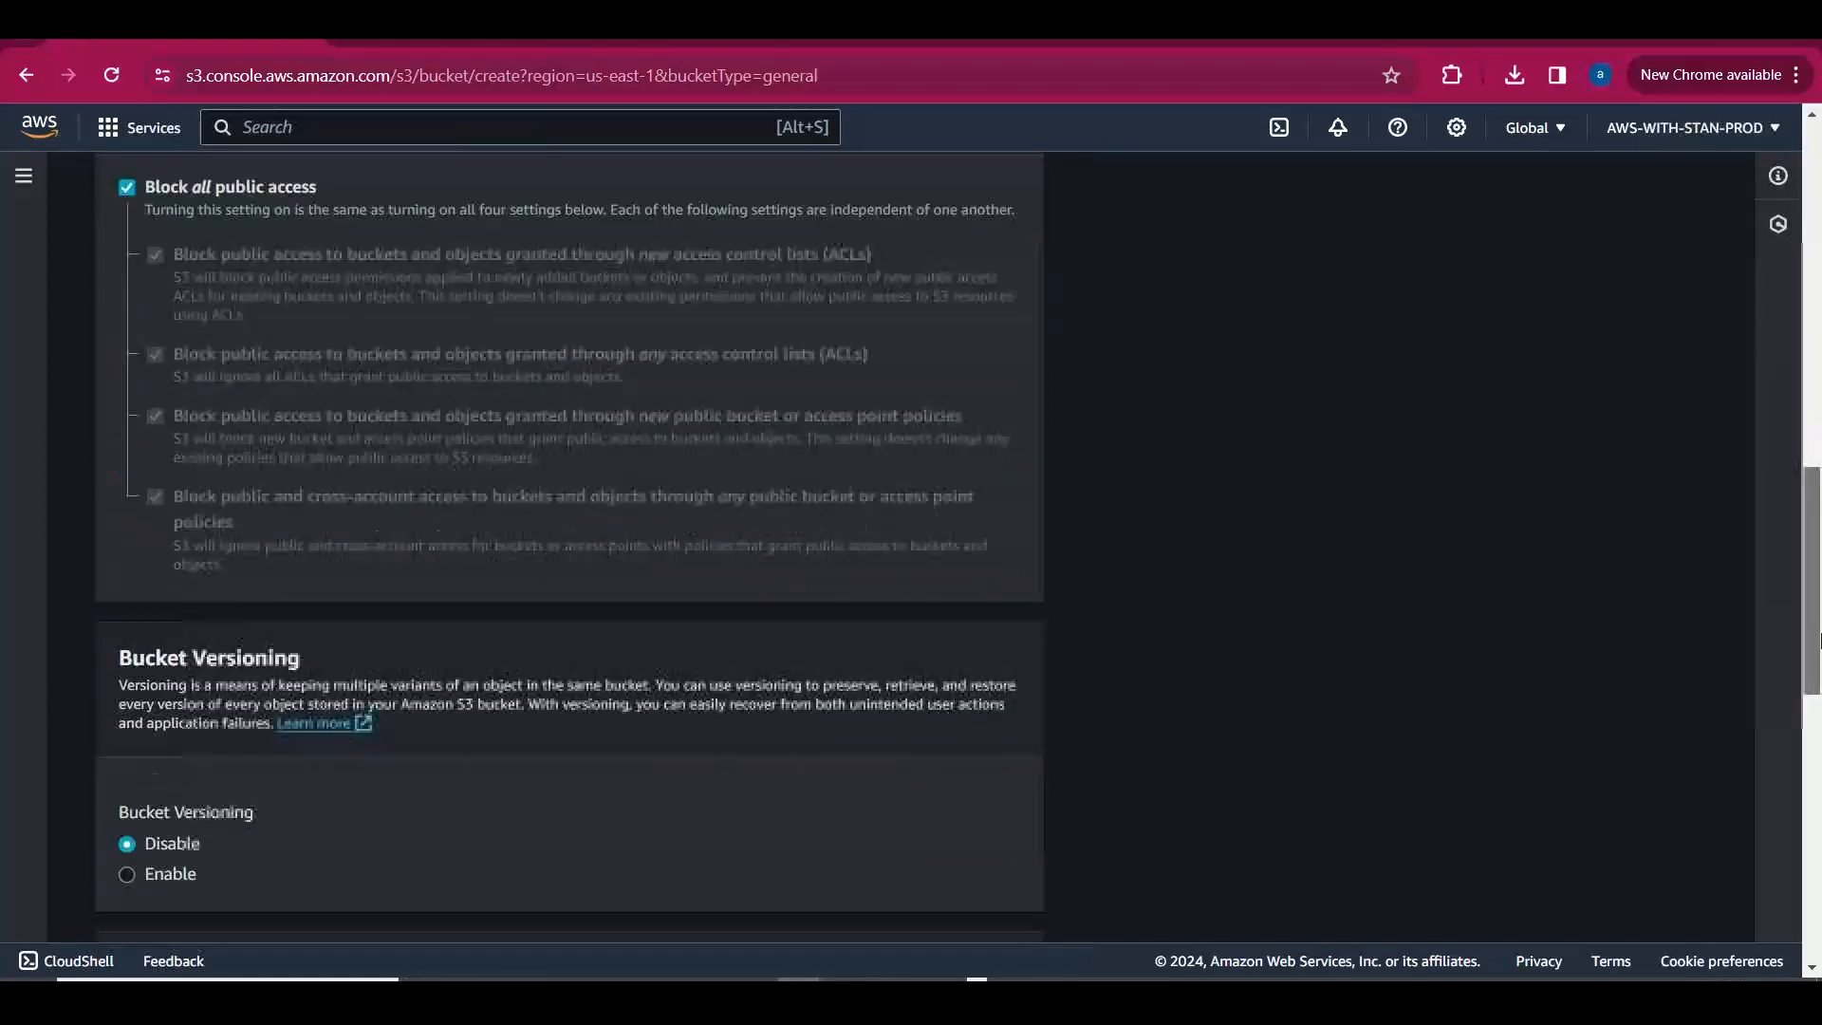
scroll(634, 731, down, 1)
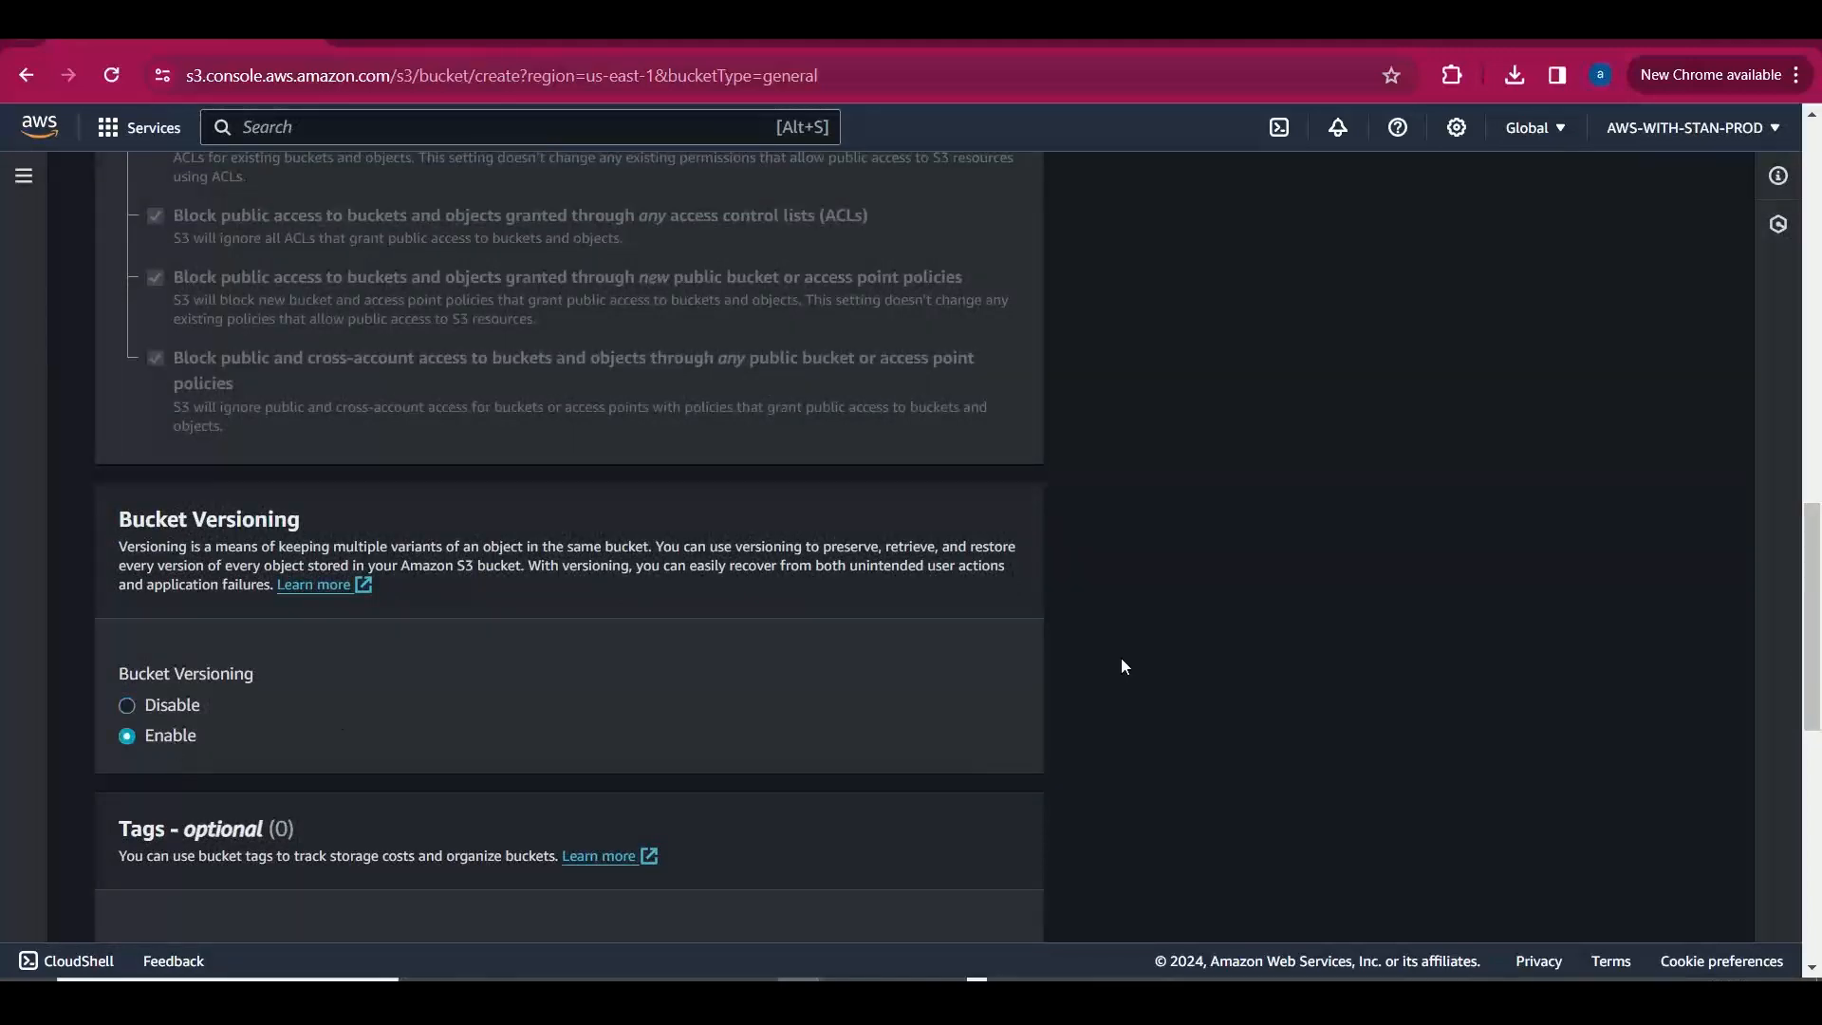
drag(1814, 511, 1814, 740)
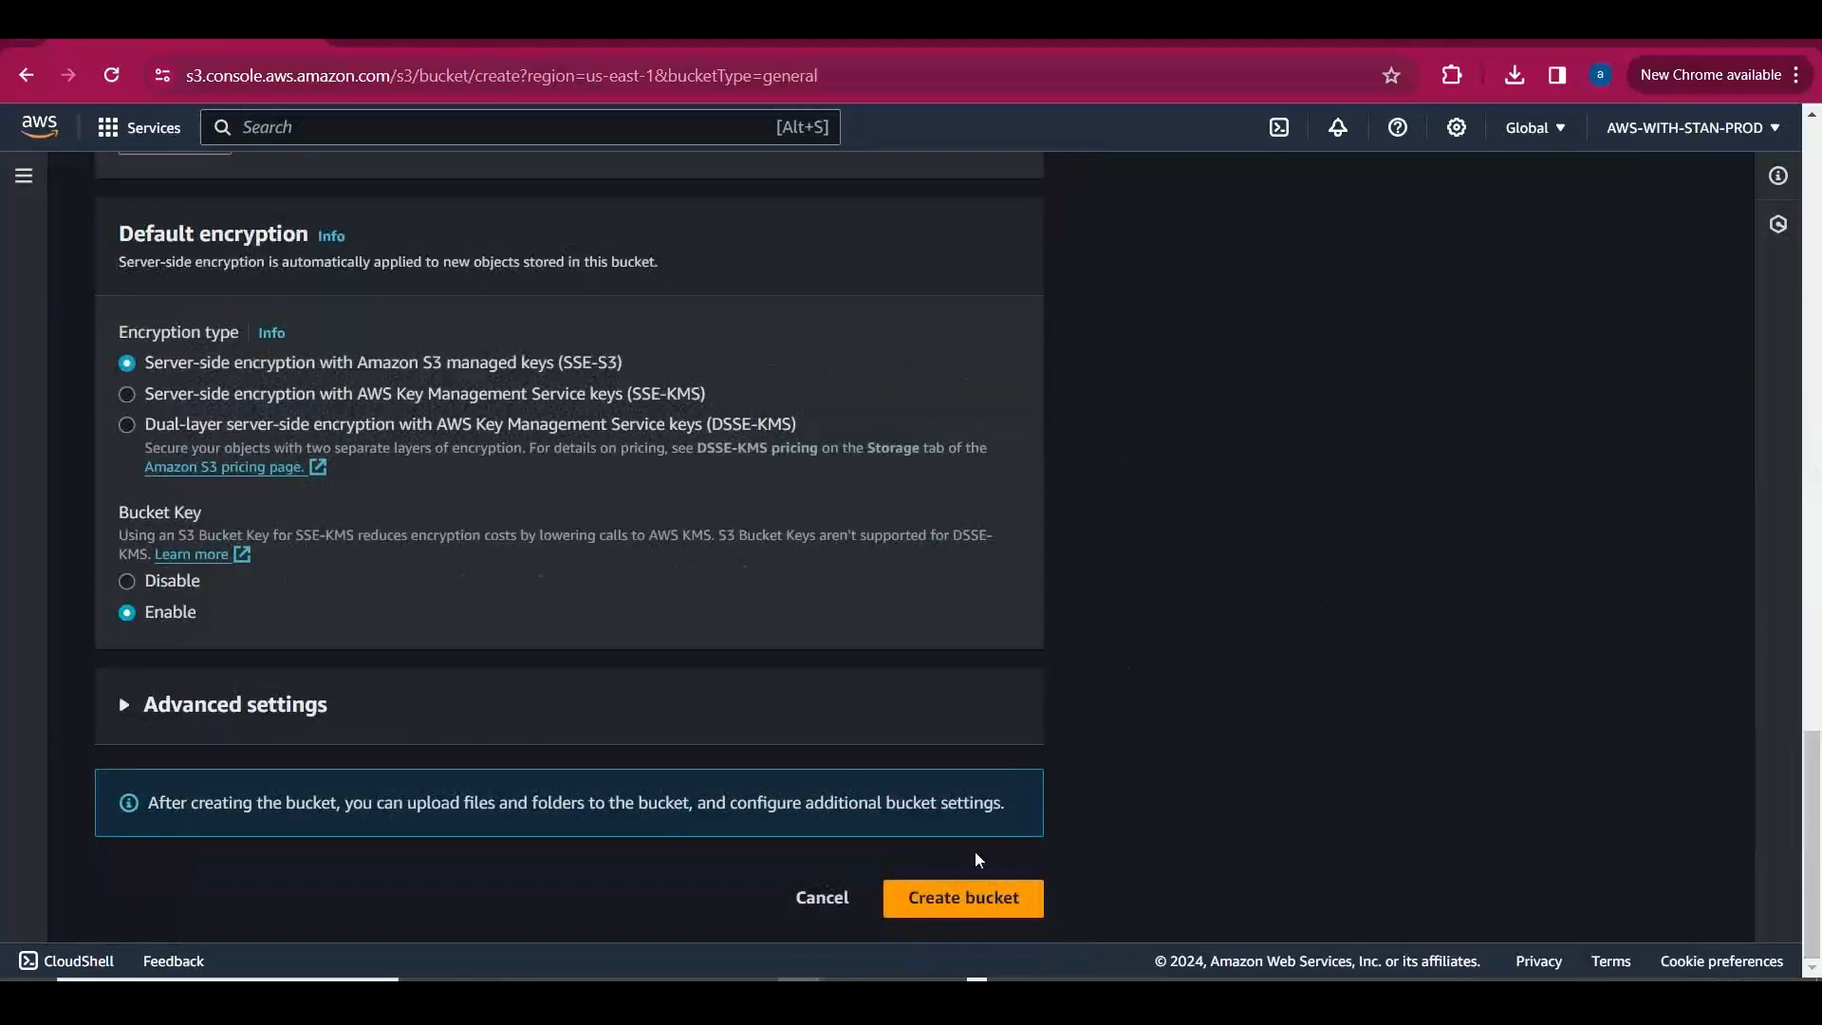
click(974, 897)
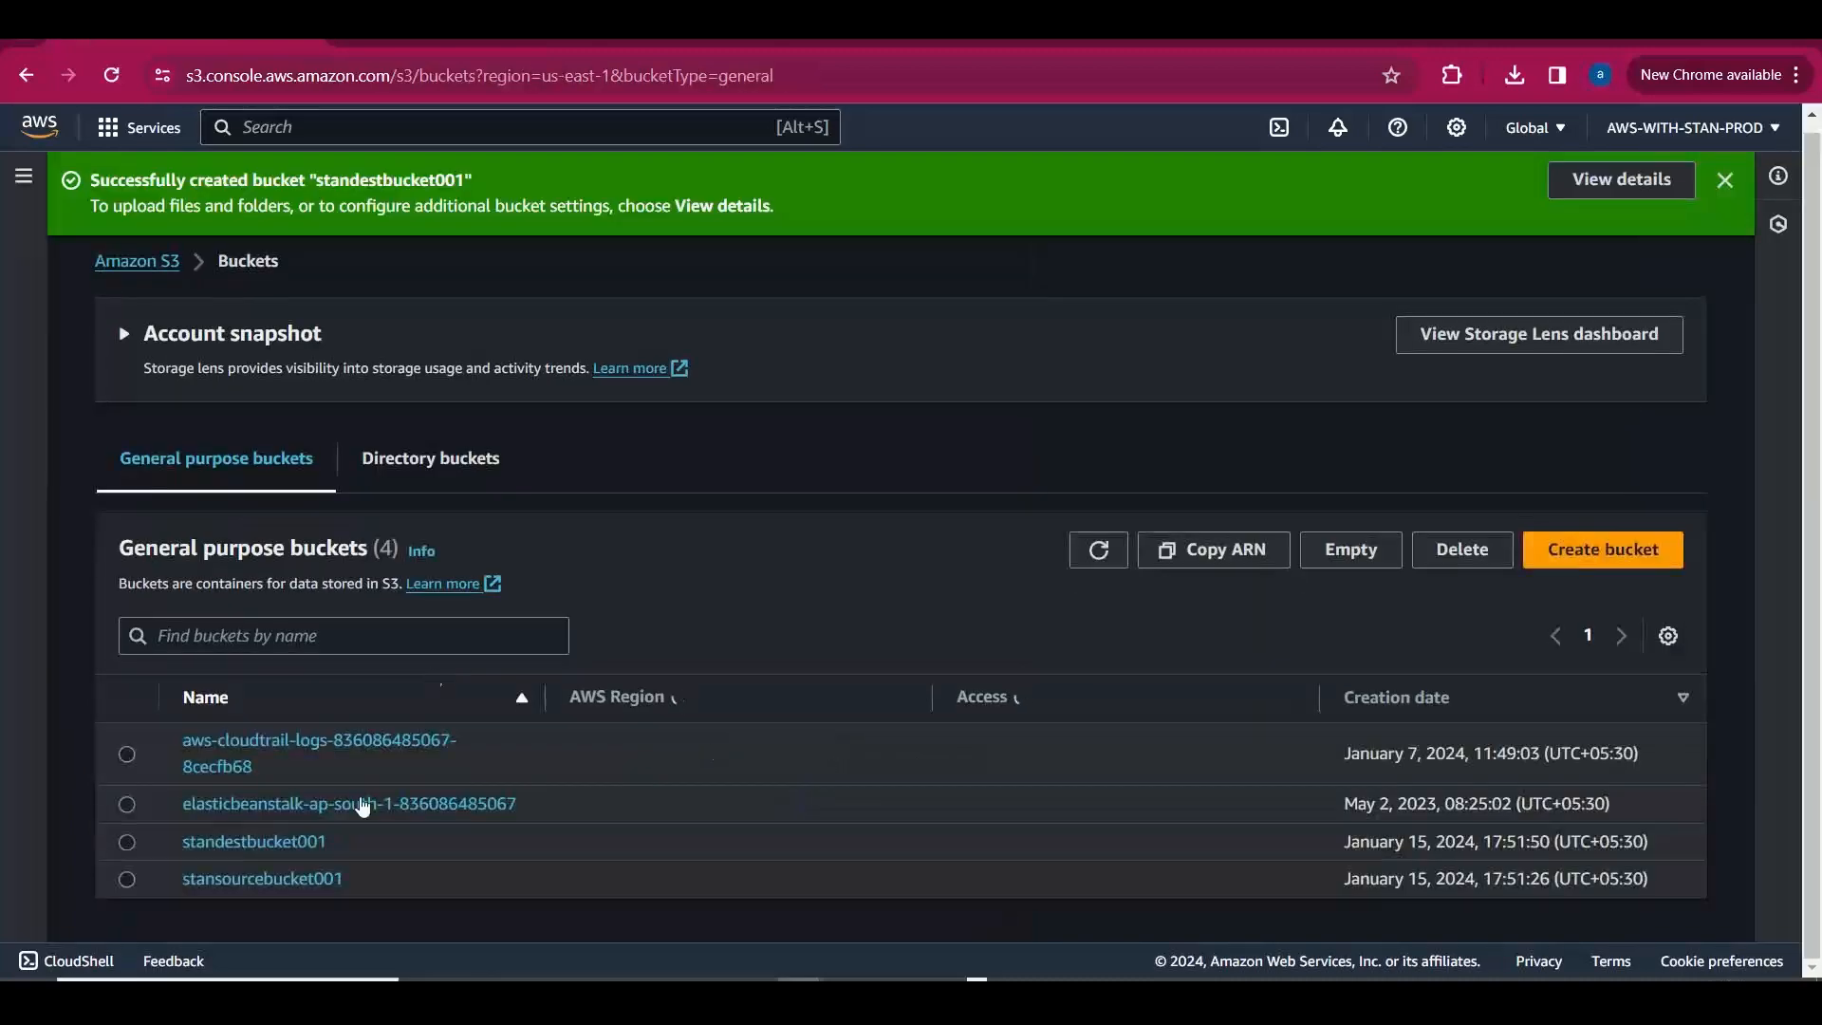
Open stansourcebucket001 and add every file from the local images folder except S3_batch_Operations.csv to its upload list.
click(293, 878)
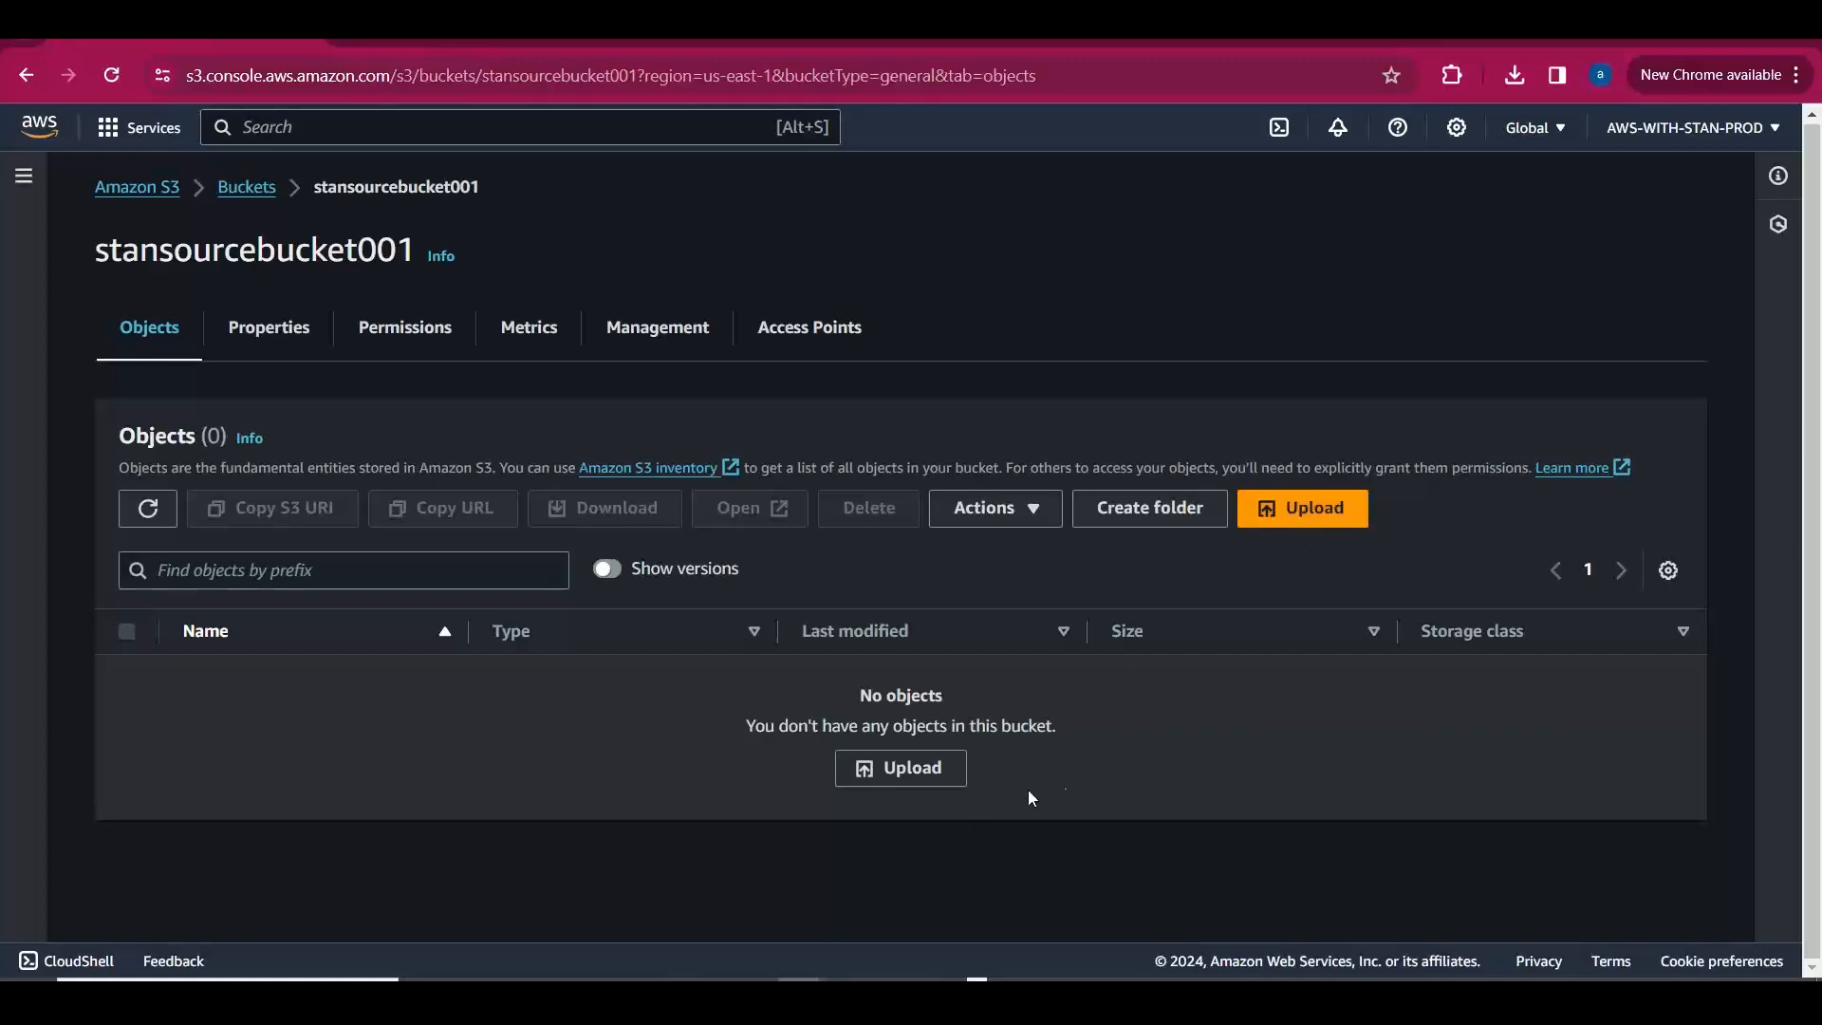
key(alt+Tab)
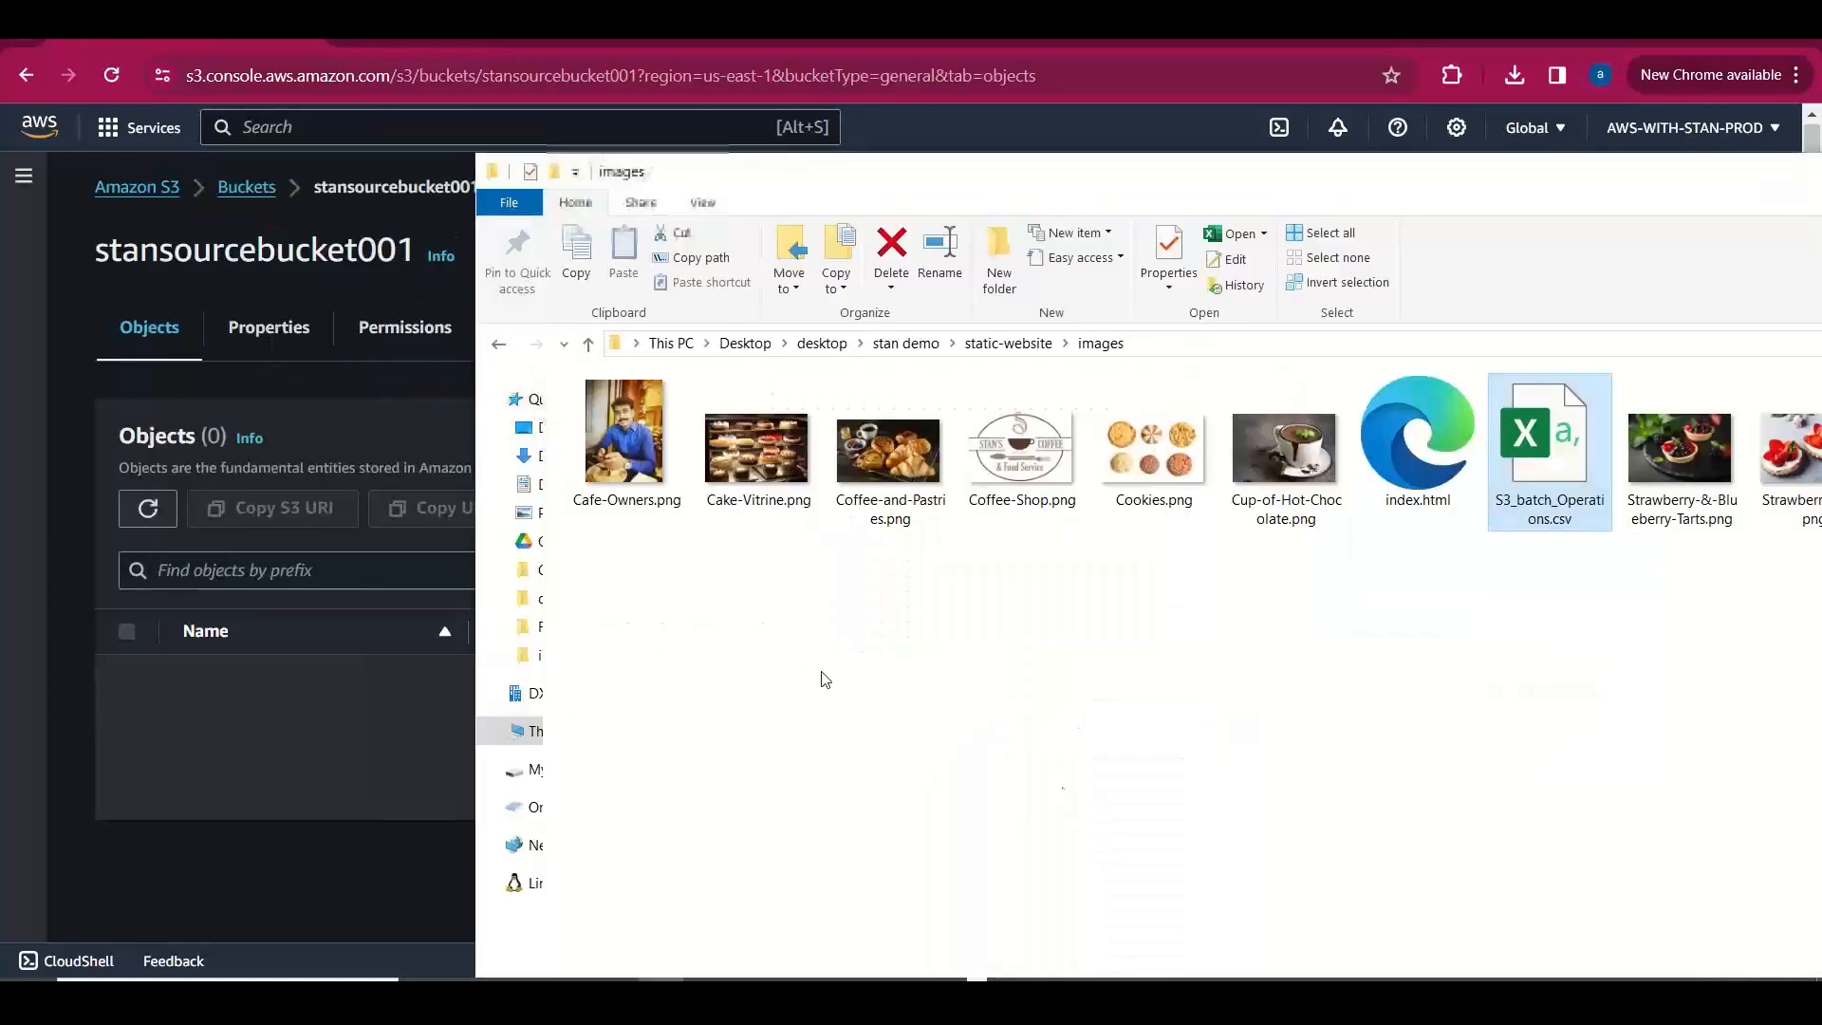
key(ctrl+a)
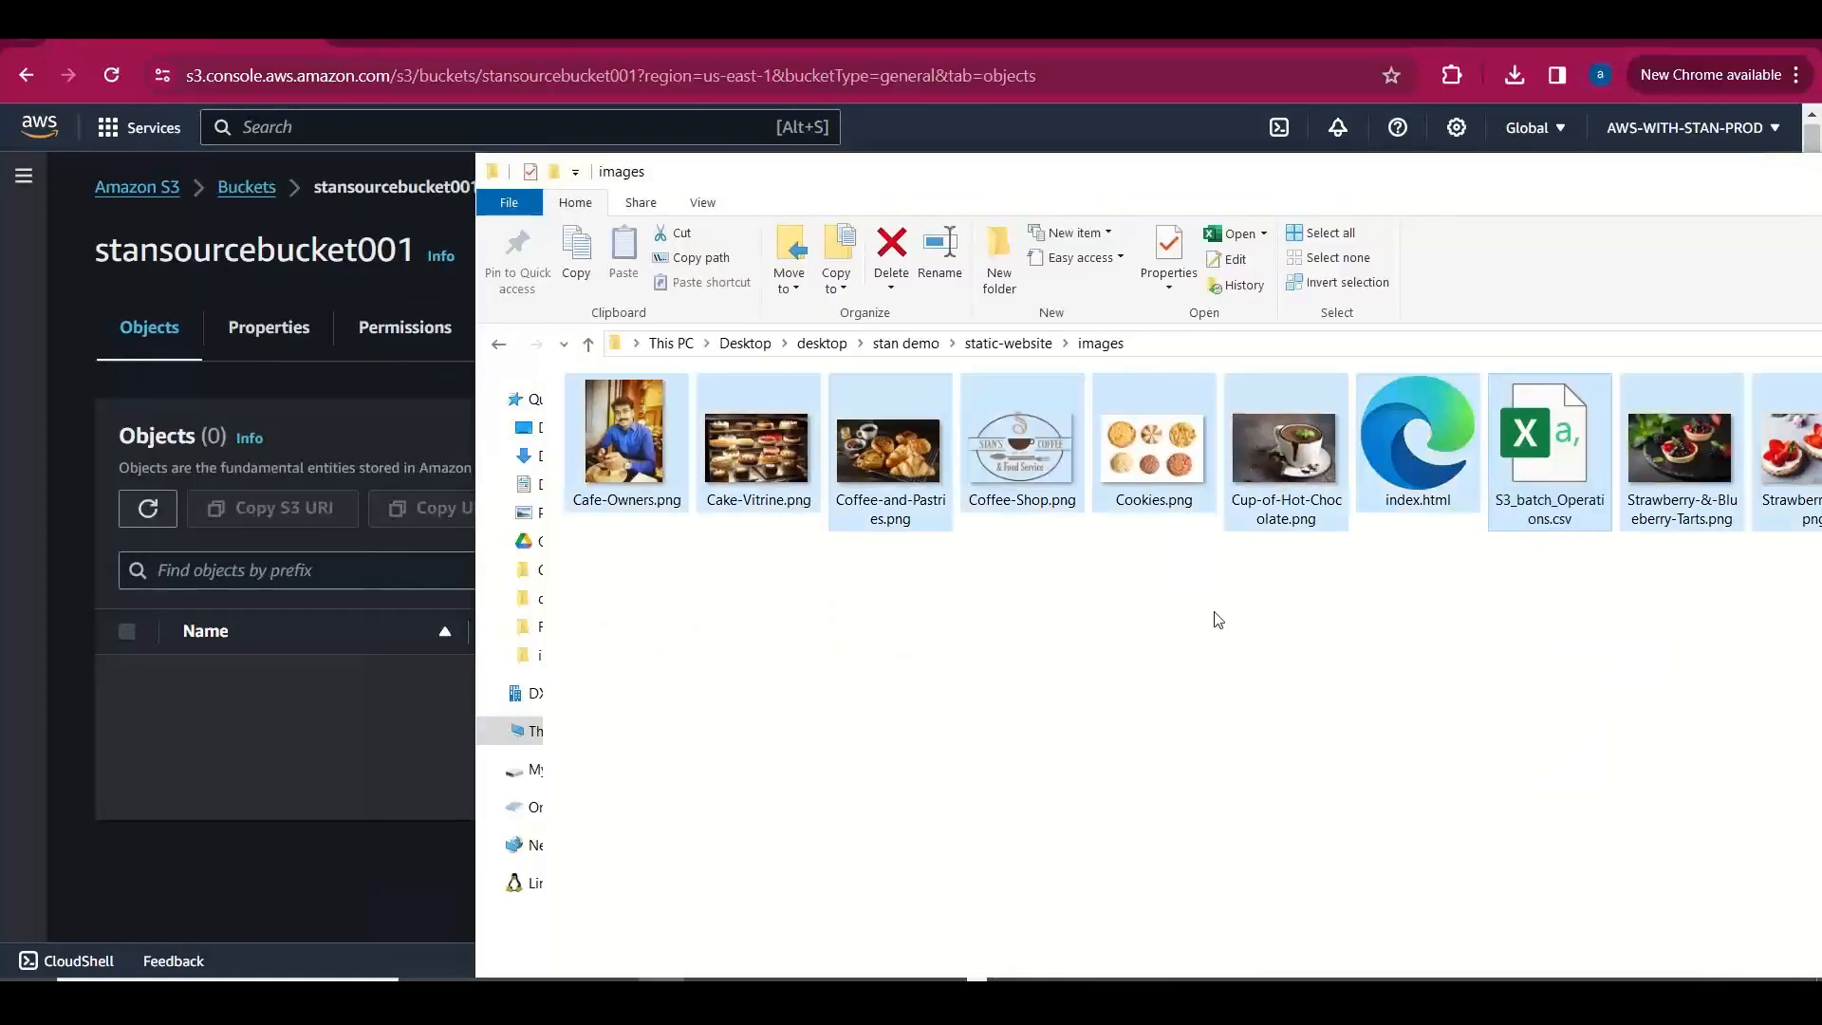
ctrl+click(1497, 500)
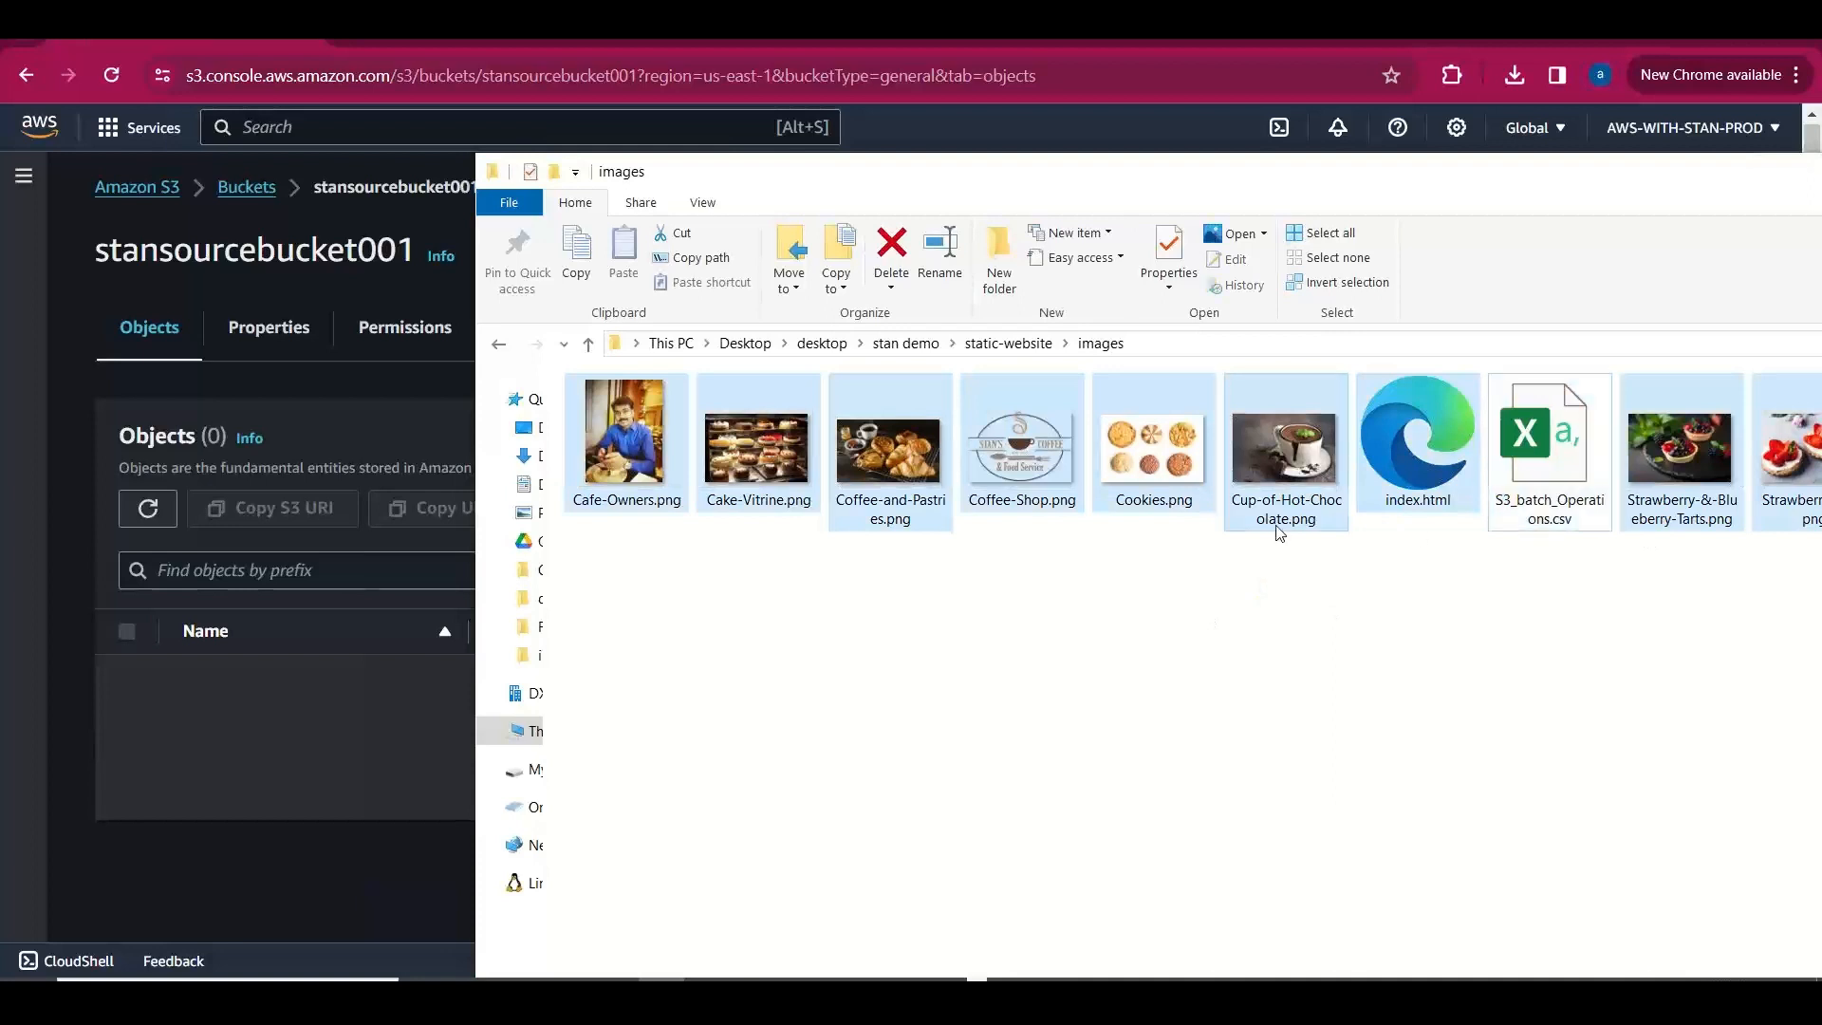
drag(1417, 446, 320, 709)
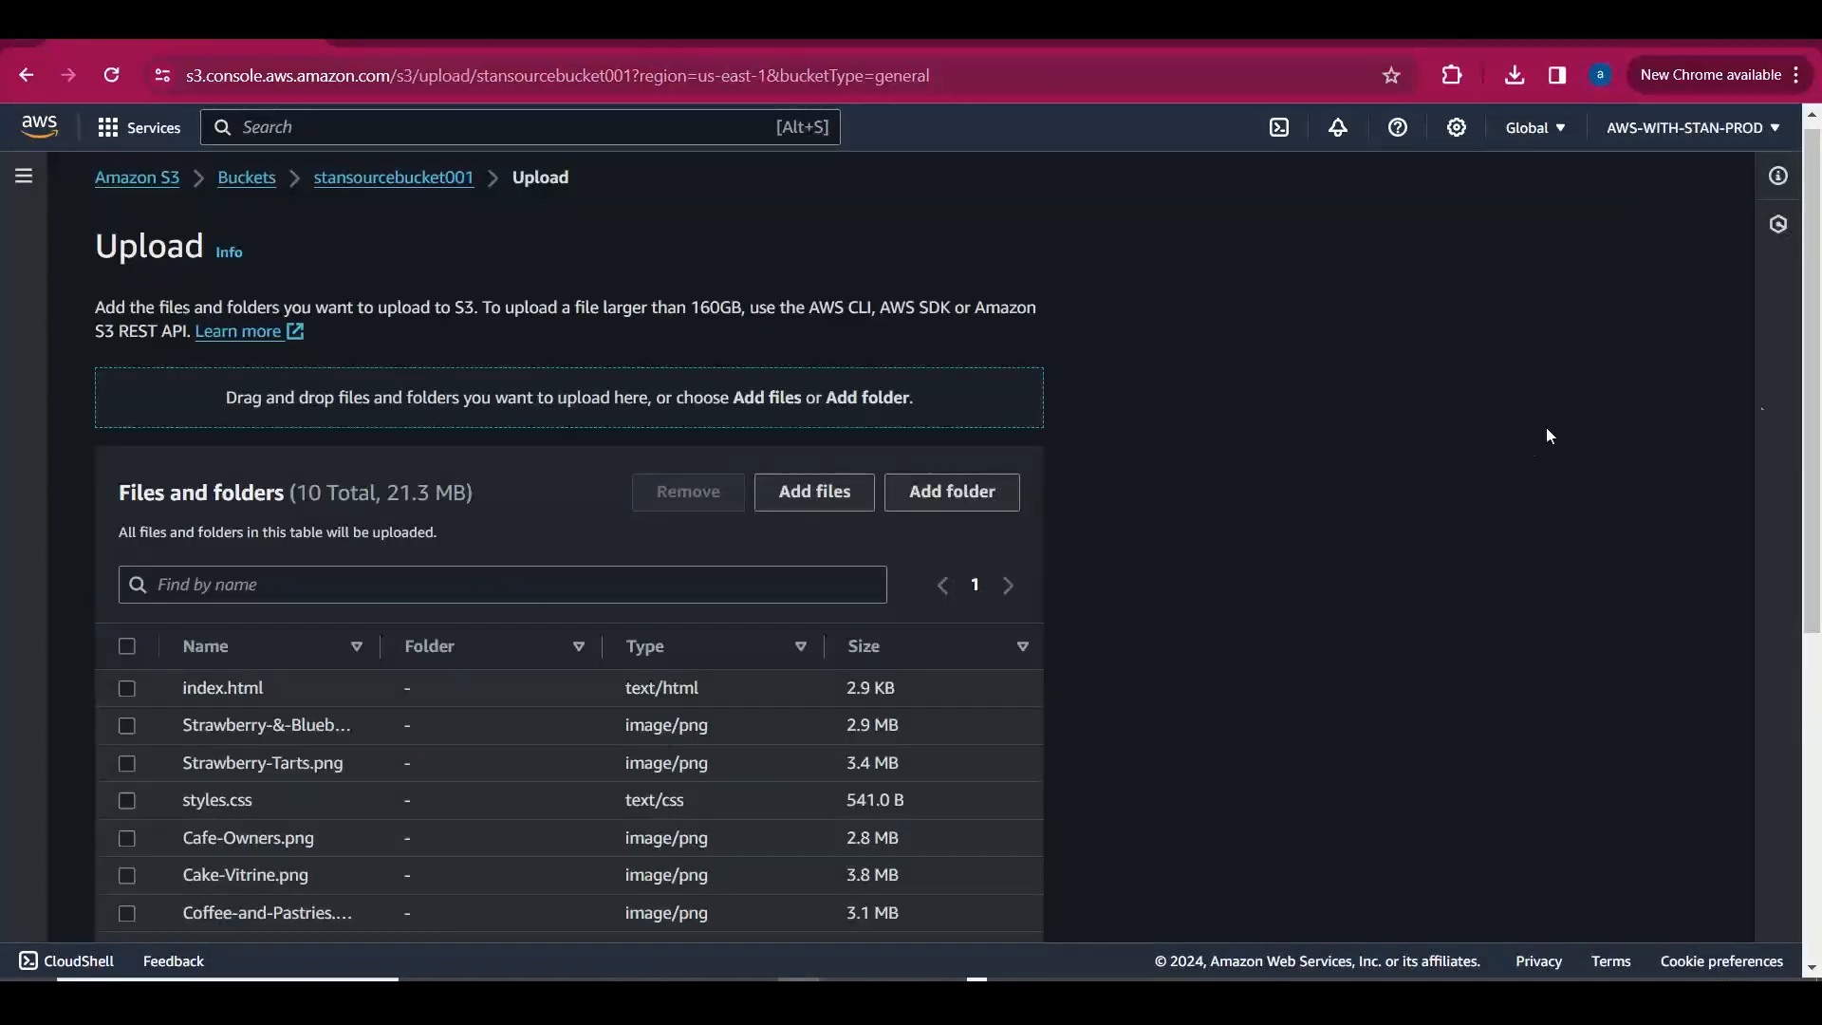
scroll(1548, 435, down, 5)
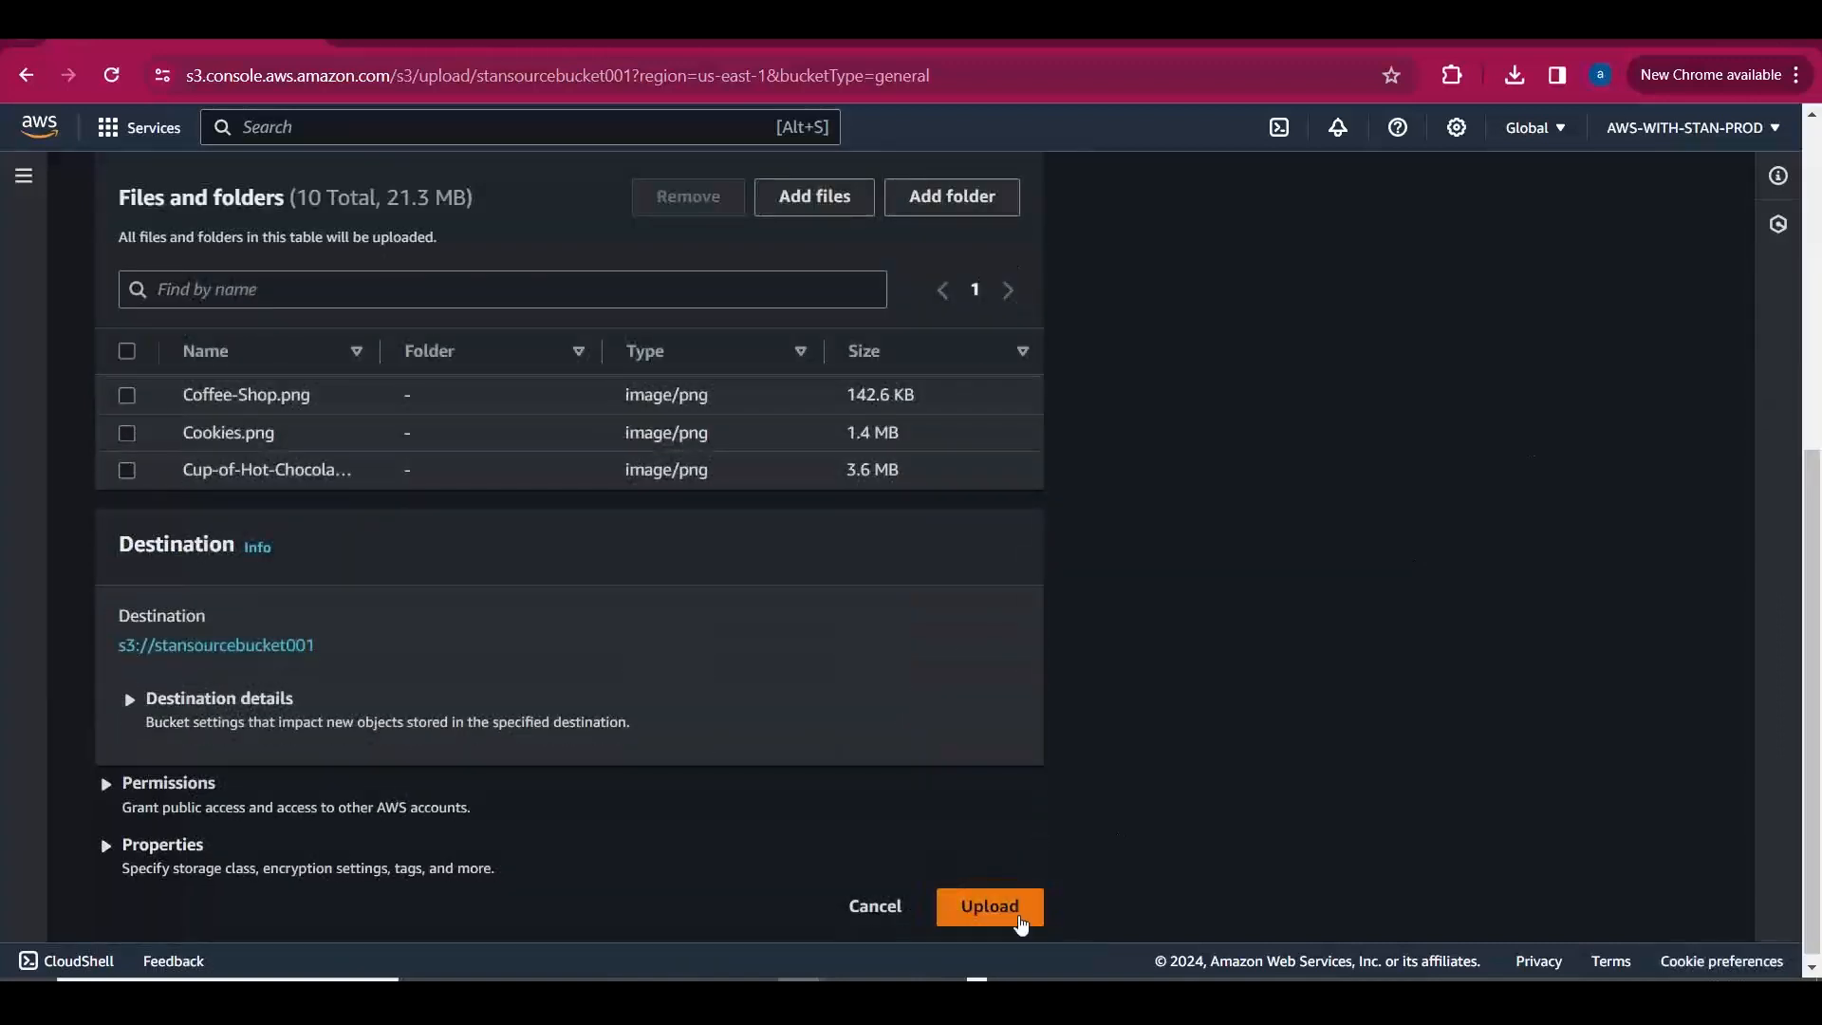
Copy the bucket name stansourcebucket001 from the upload destination and upload the listed files.
drag(323, 645, 158, 639)
key(ctrl+c)
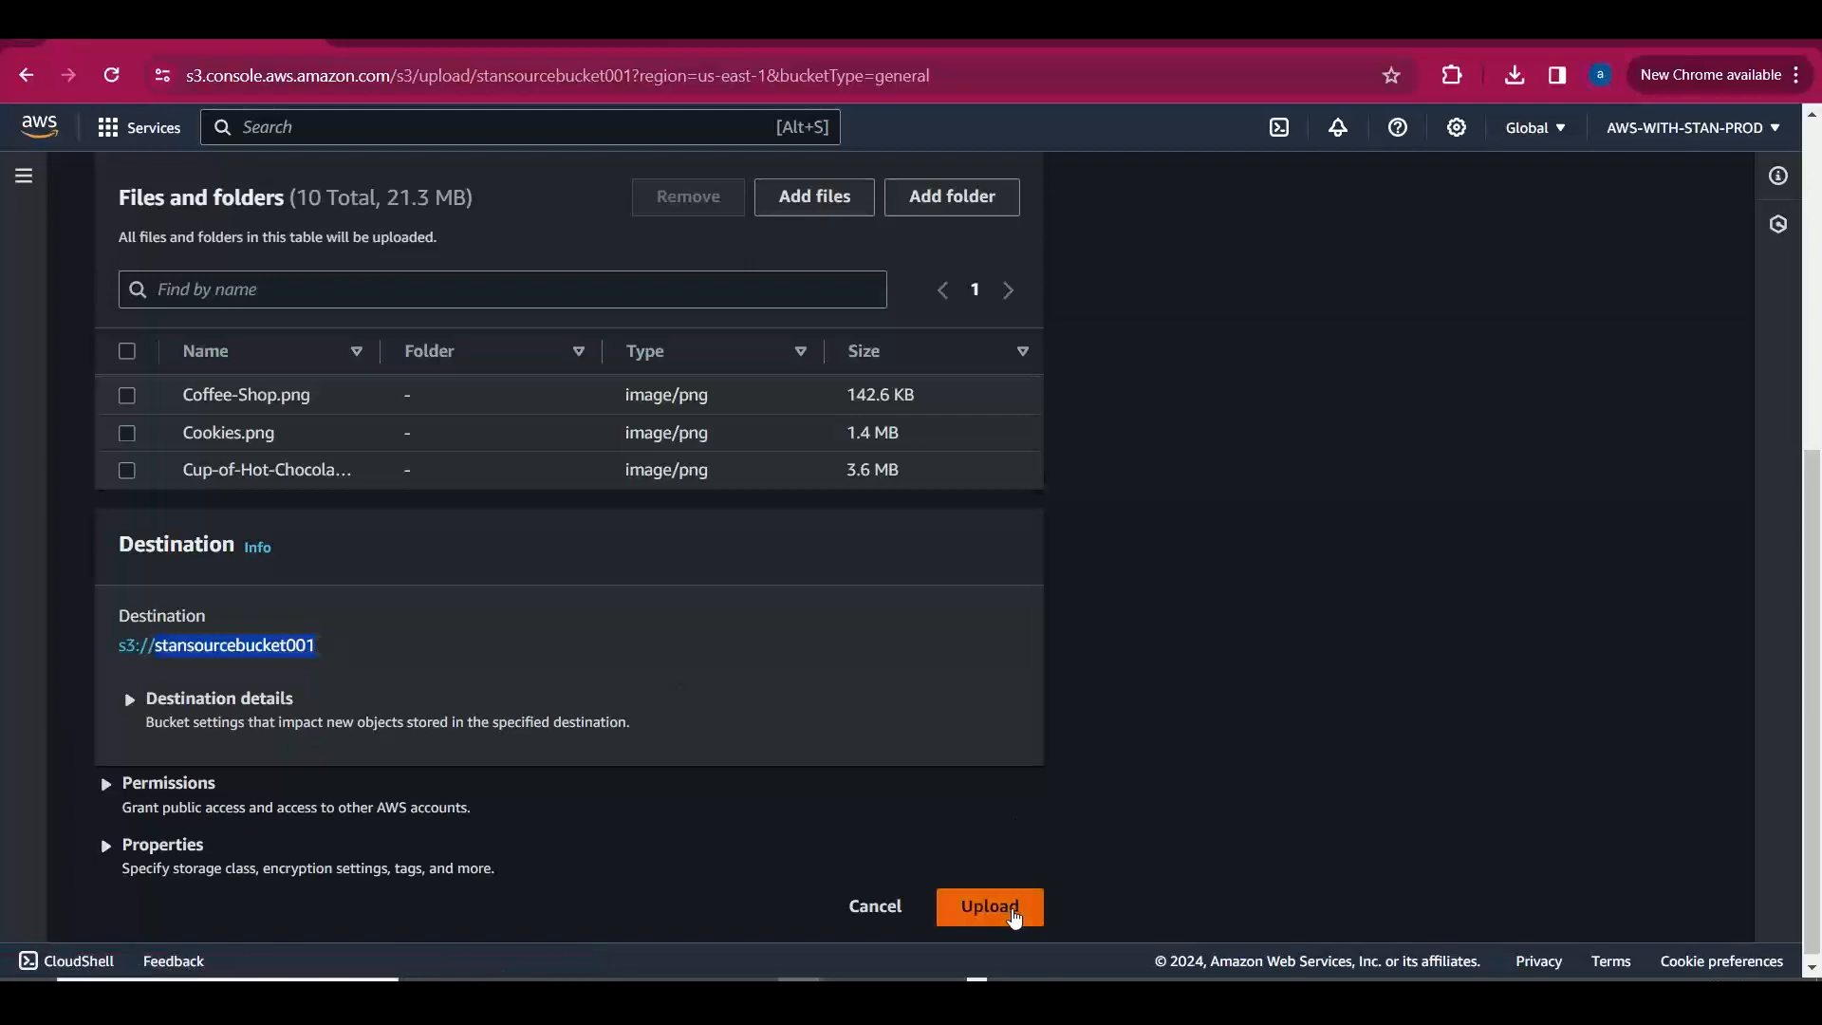
click(1013, 911)
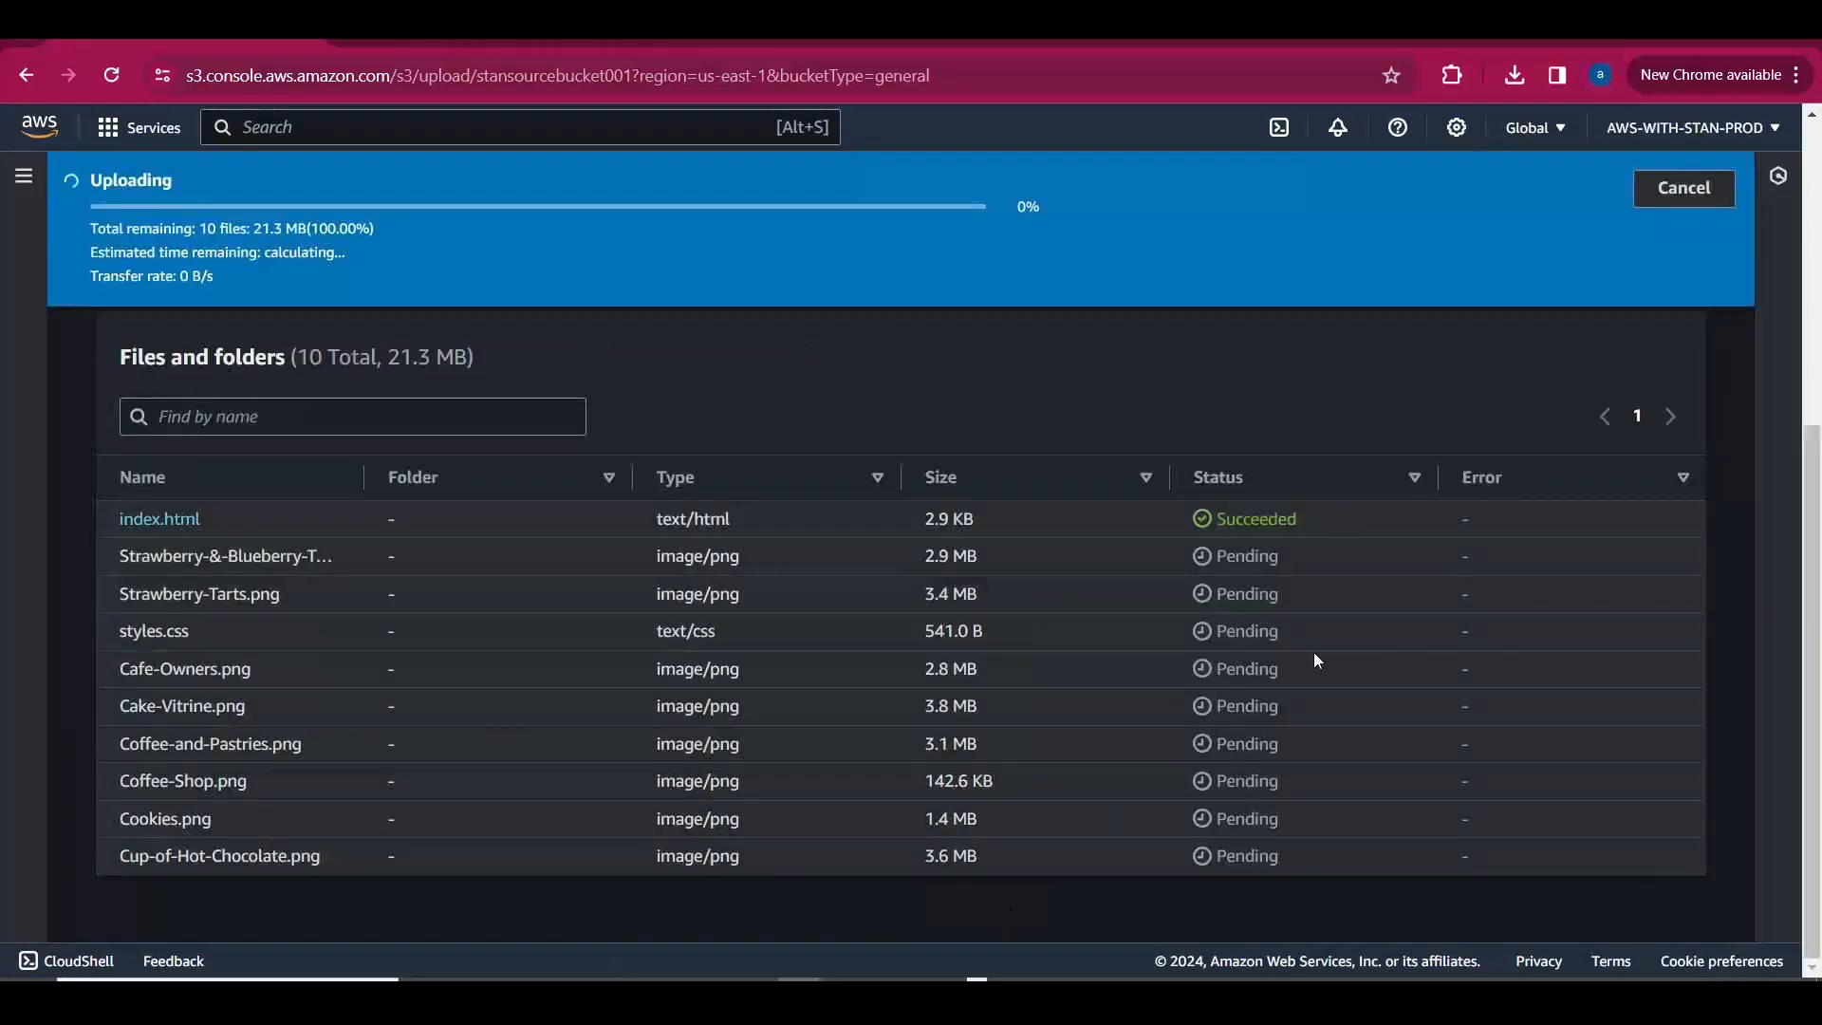
Open S3_batch_Operations.csv from the images folder in Excel and widen columns A and B to show their full contents.
key(alt+Tab)
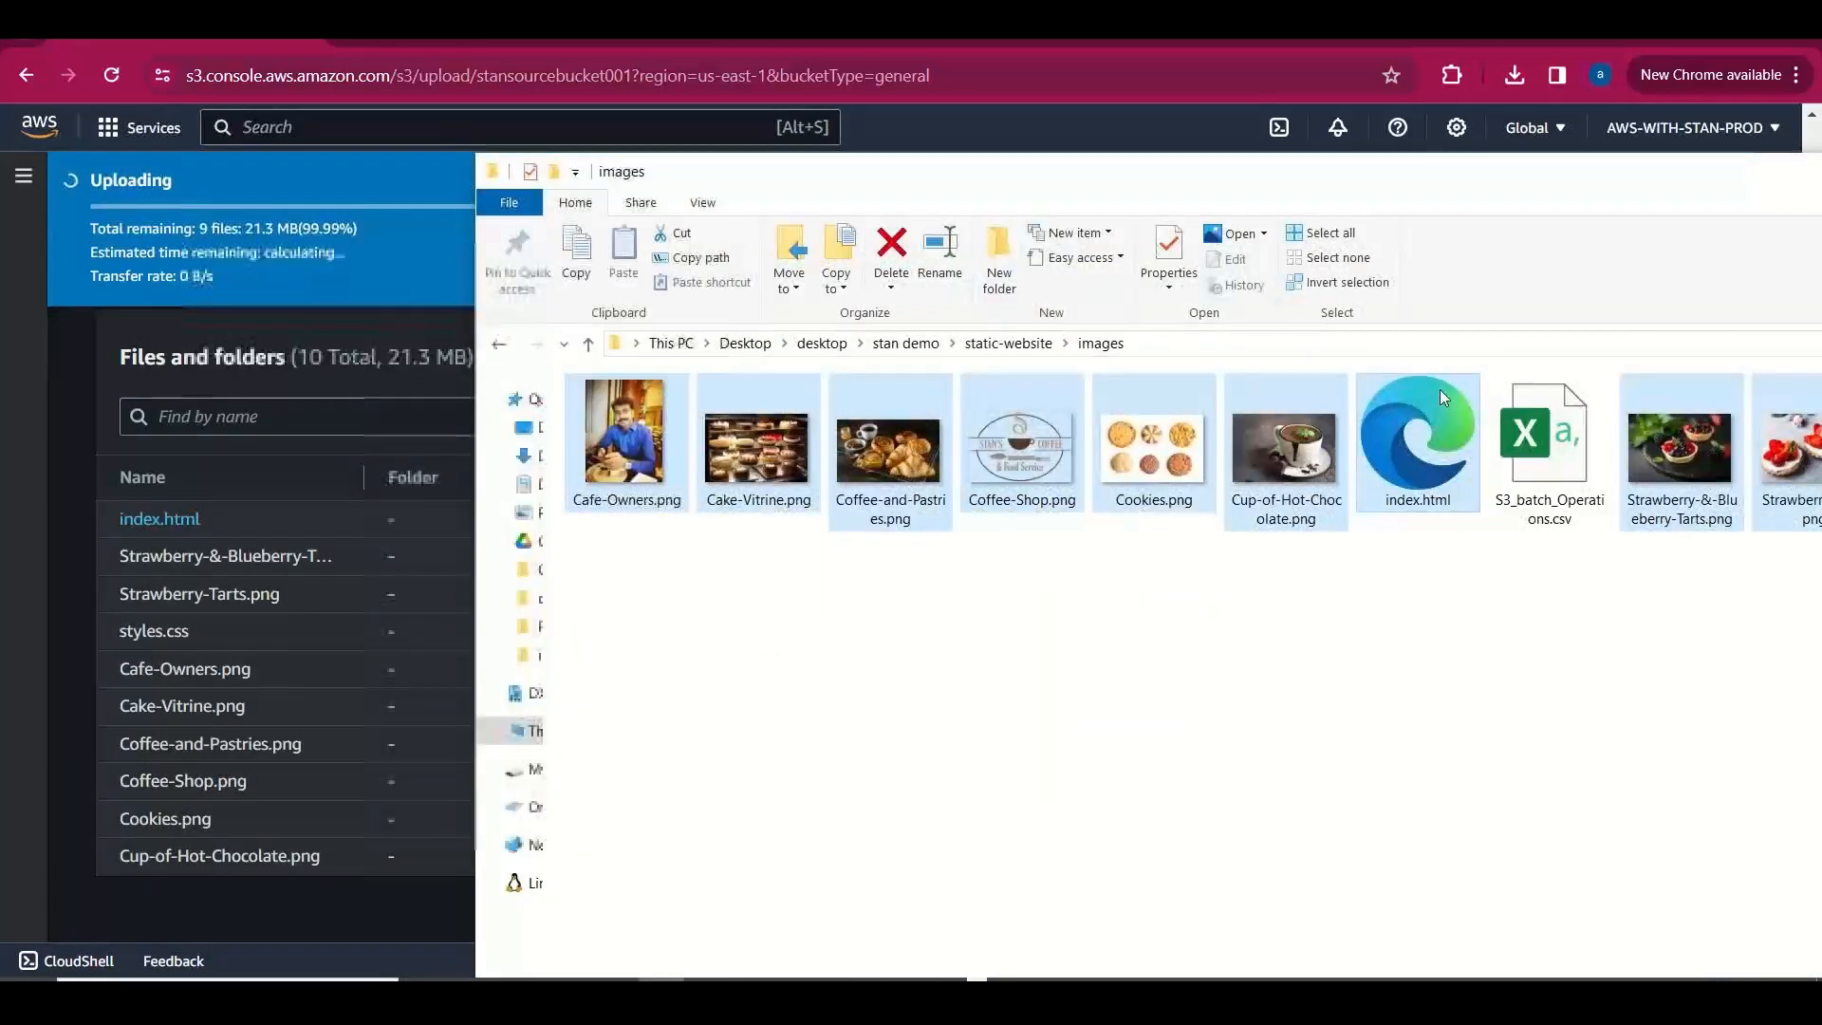
click(1547, 474)
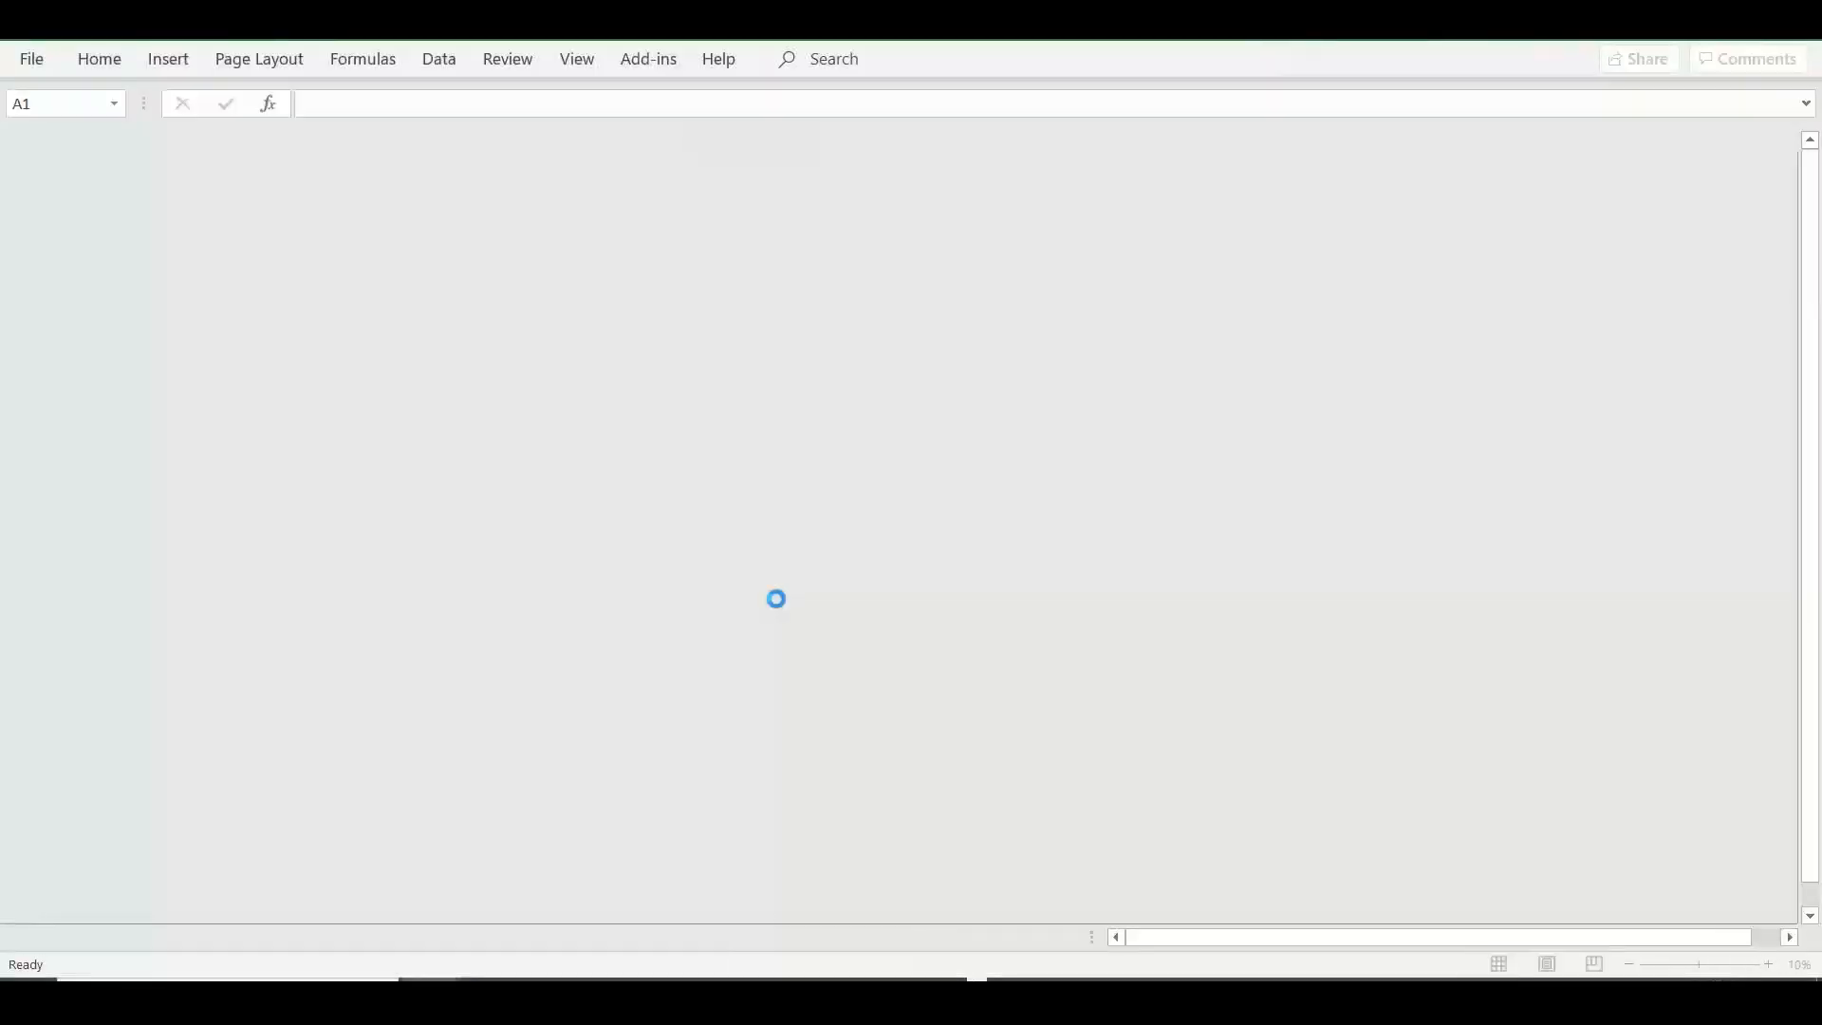
key(alt+Tab)
key(alt+shift+Tab)
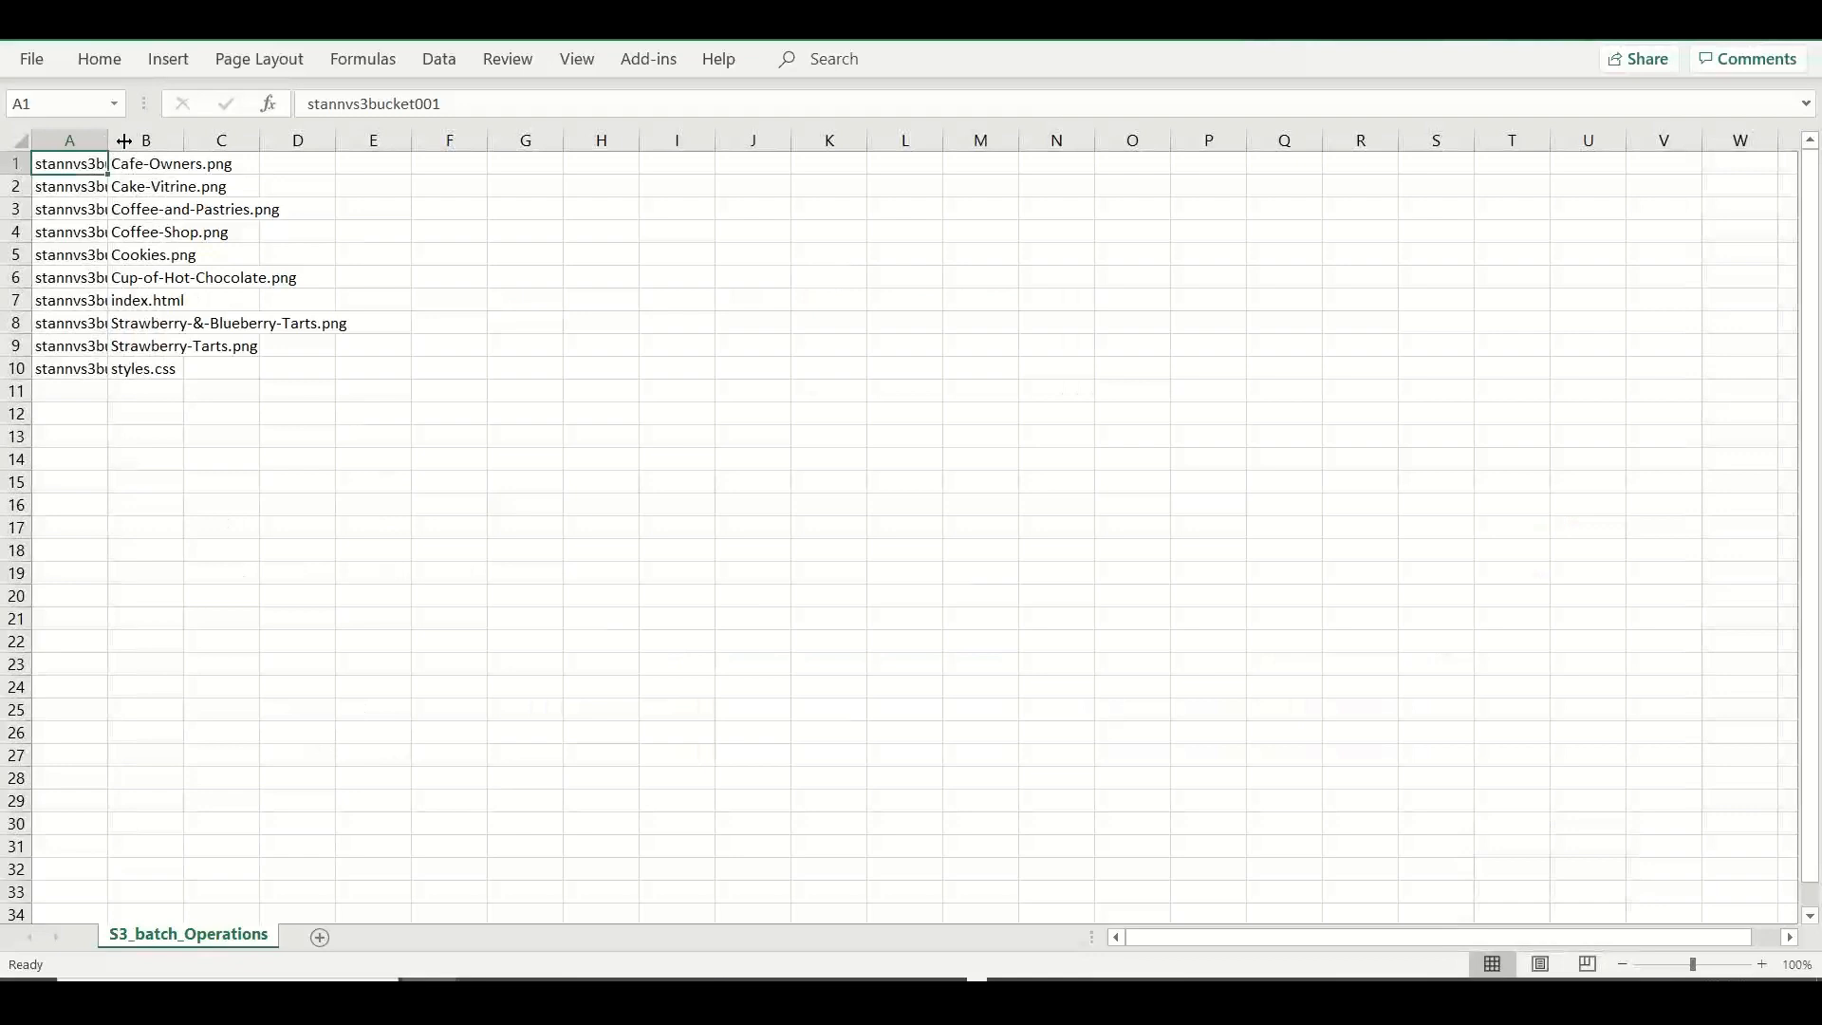
drag(123, 140, 448, 155)
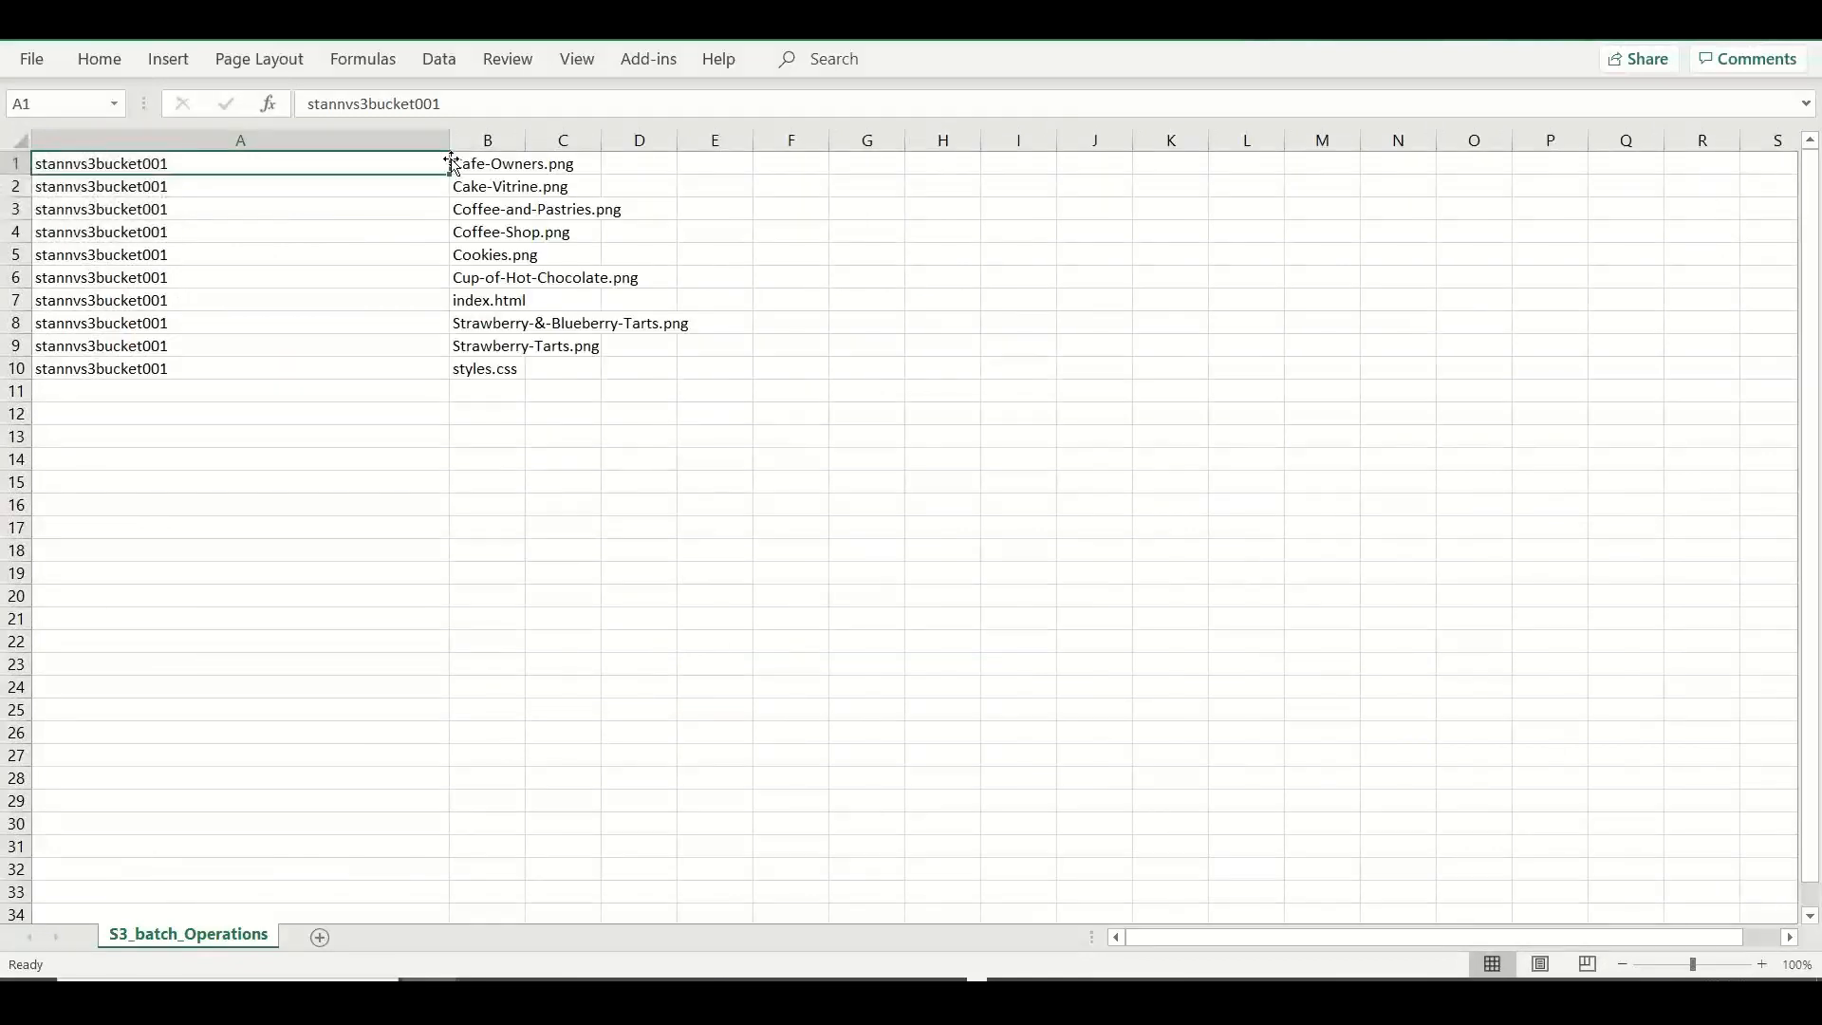
double_click(522, 140)
Start a find and replace in the manifest, clear the old search text, and set the replacement text to stansourcebucket001.
key(ctrl+f)
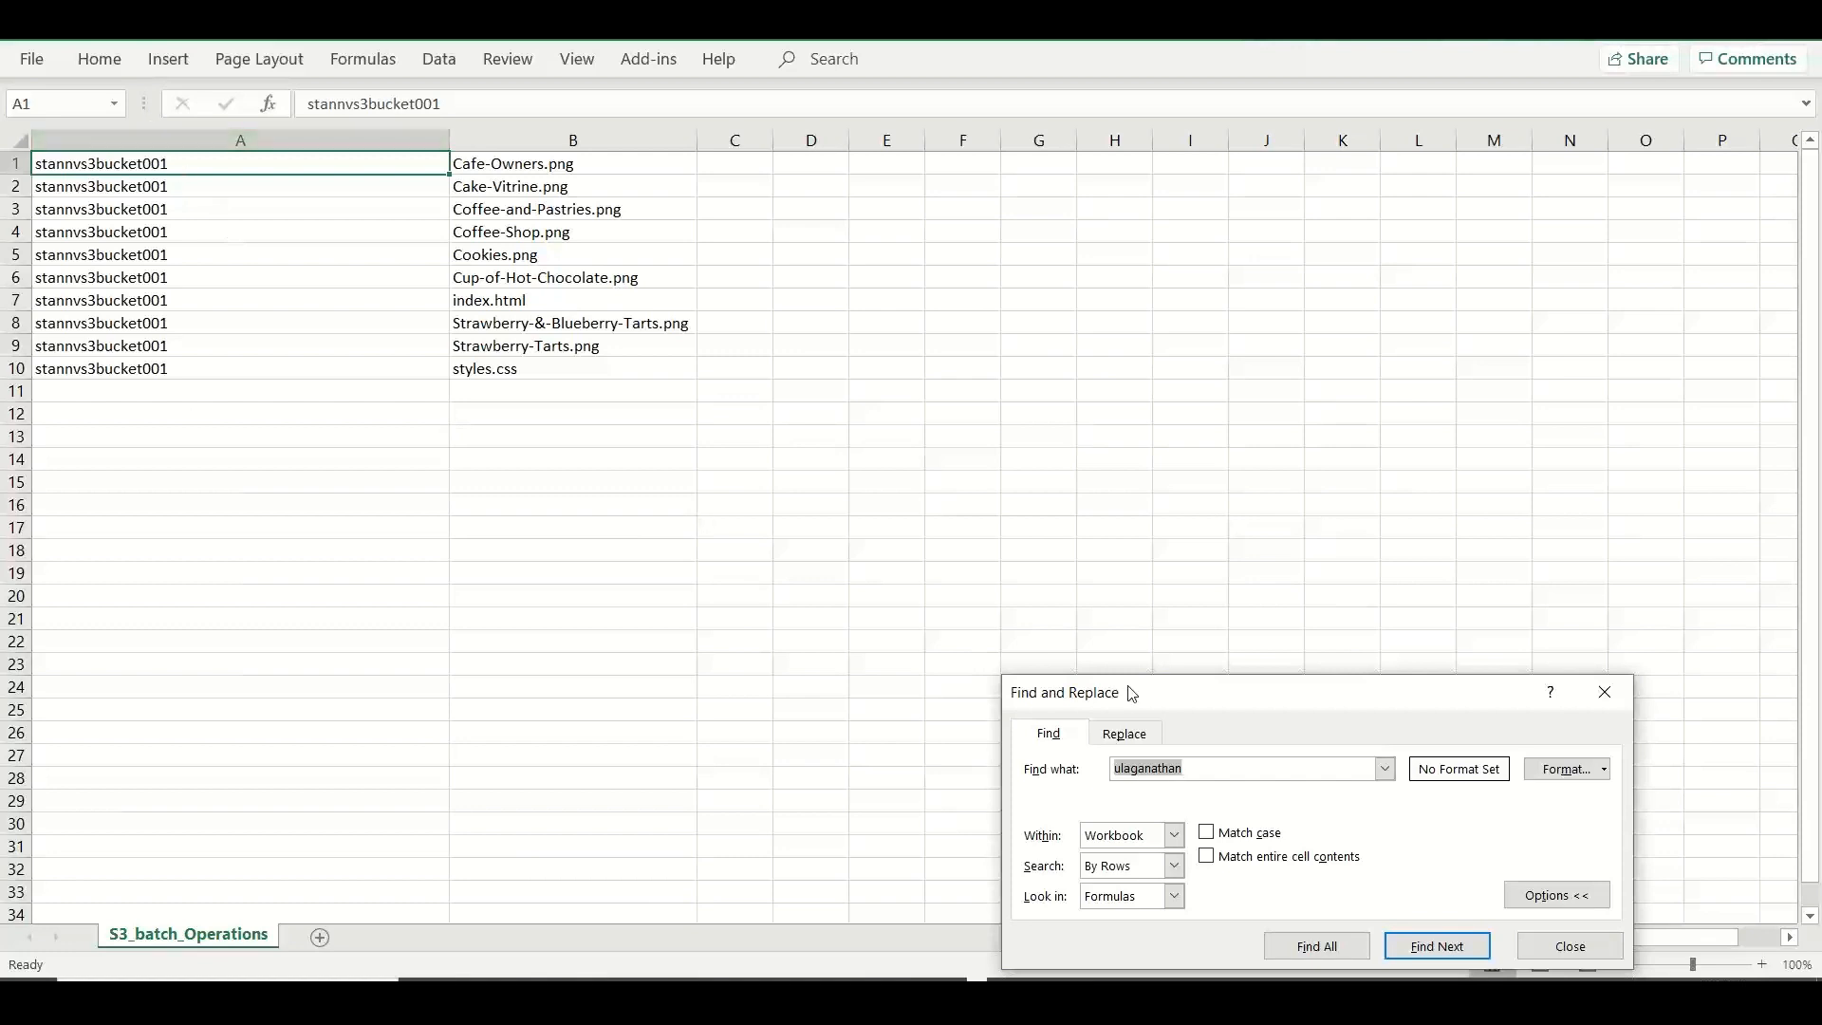
click(1142, 735)
double_click(1103, 774)
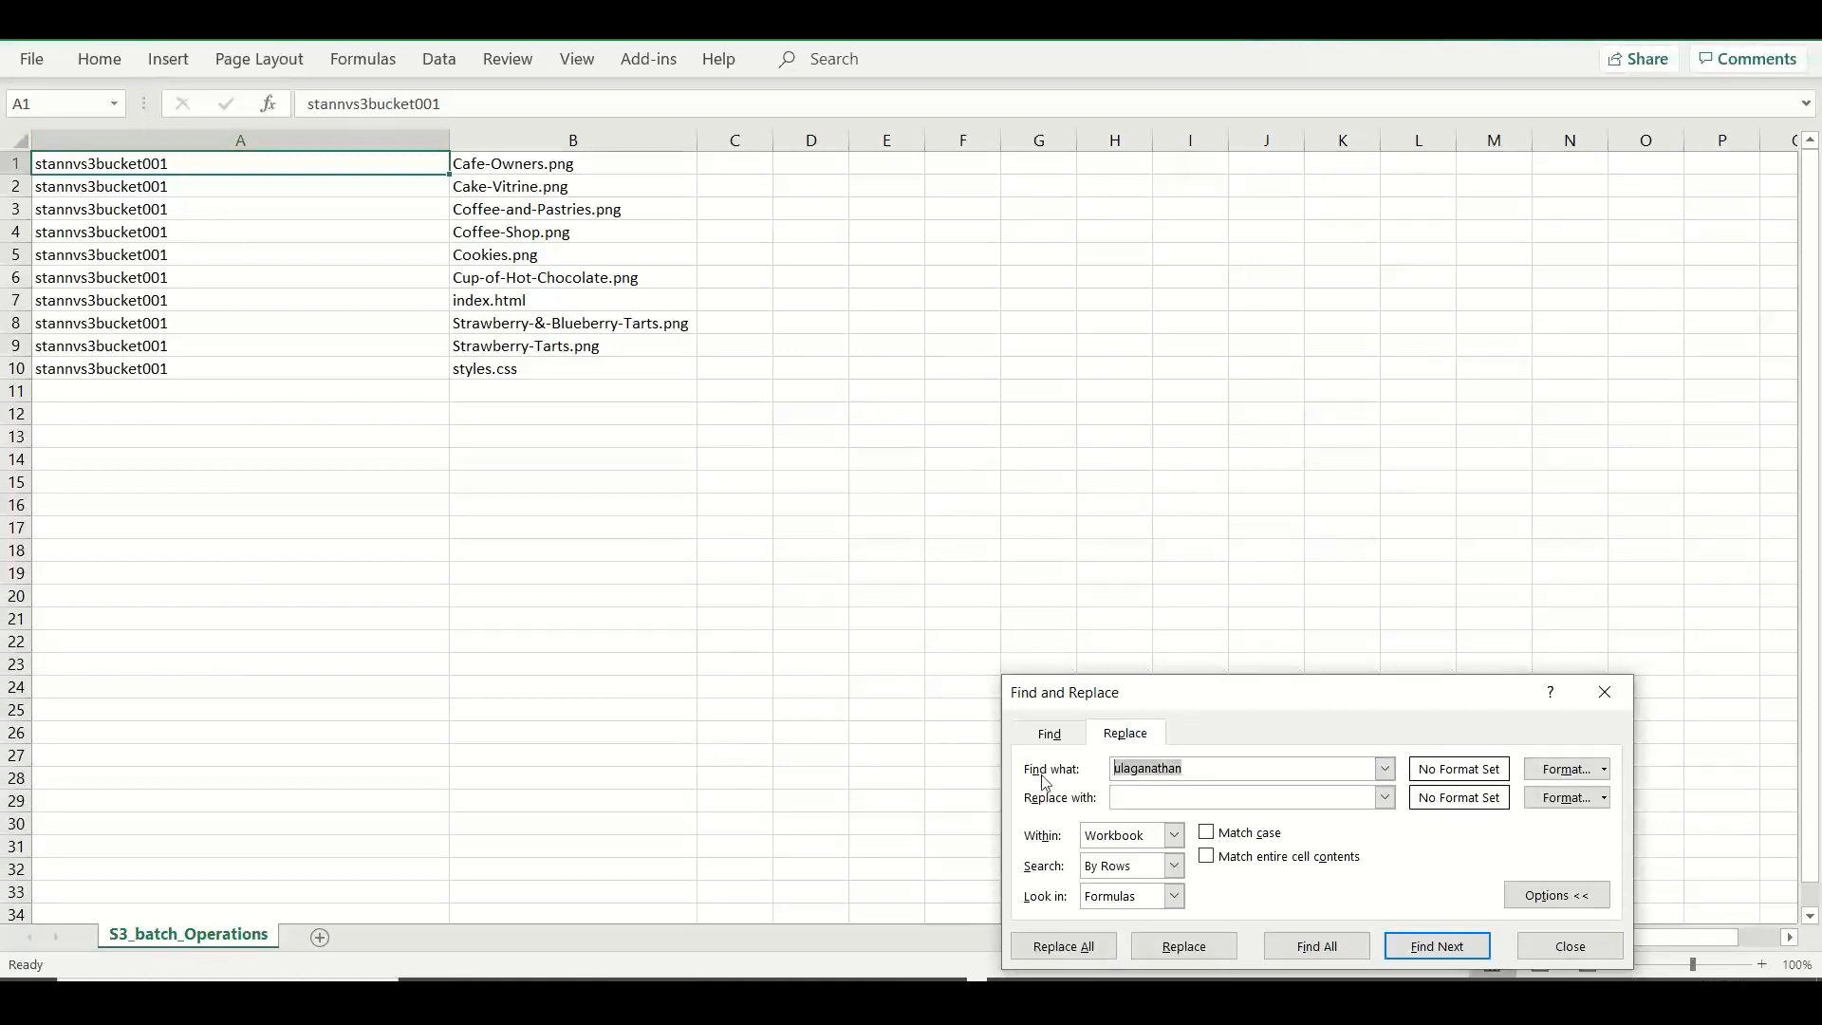
key(BackSpace)
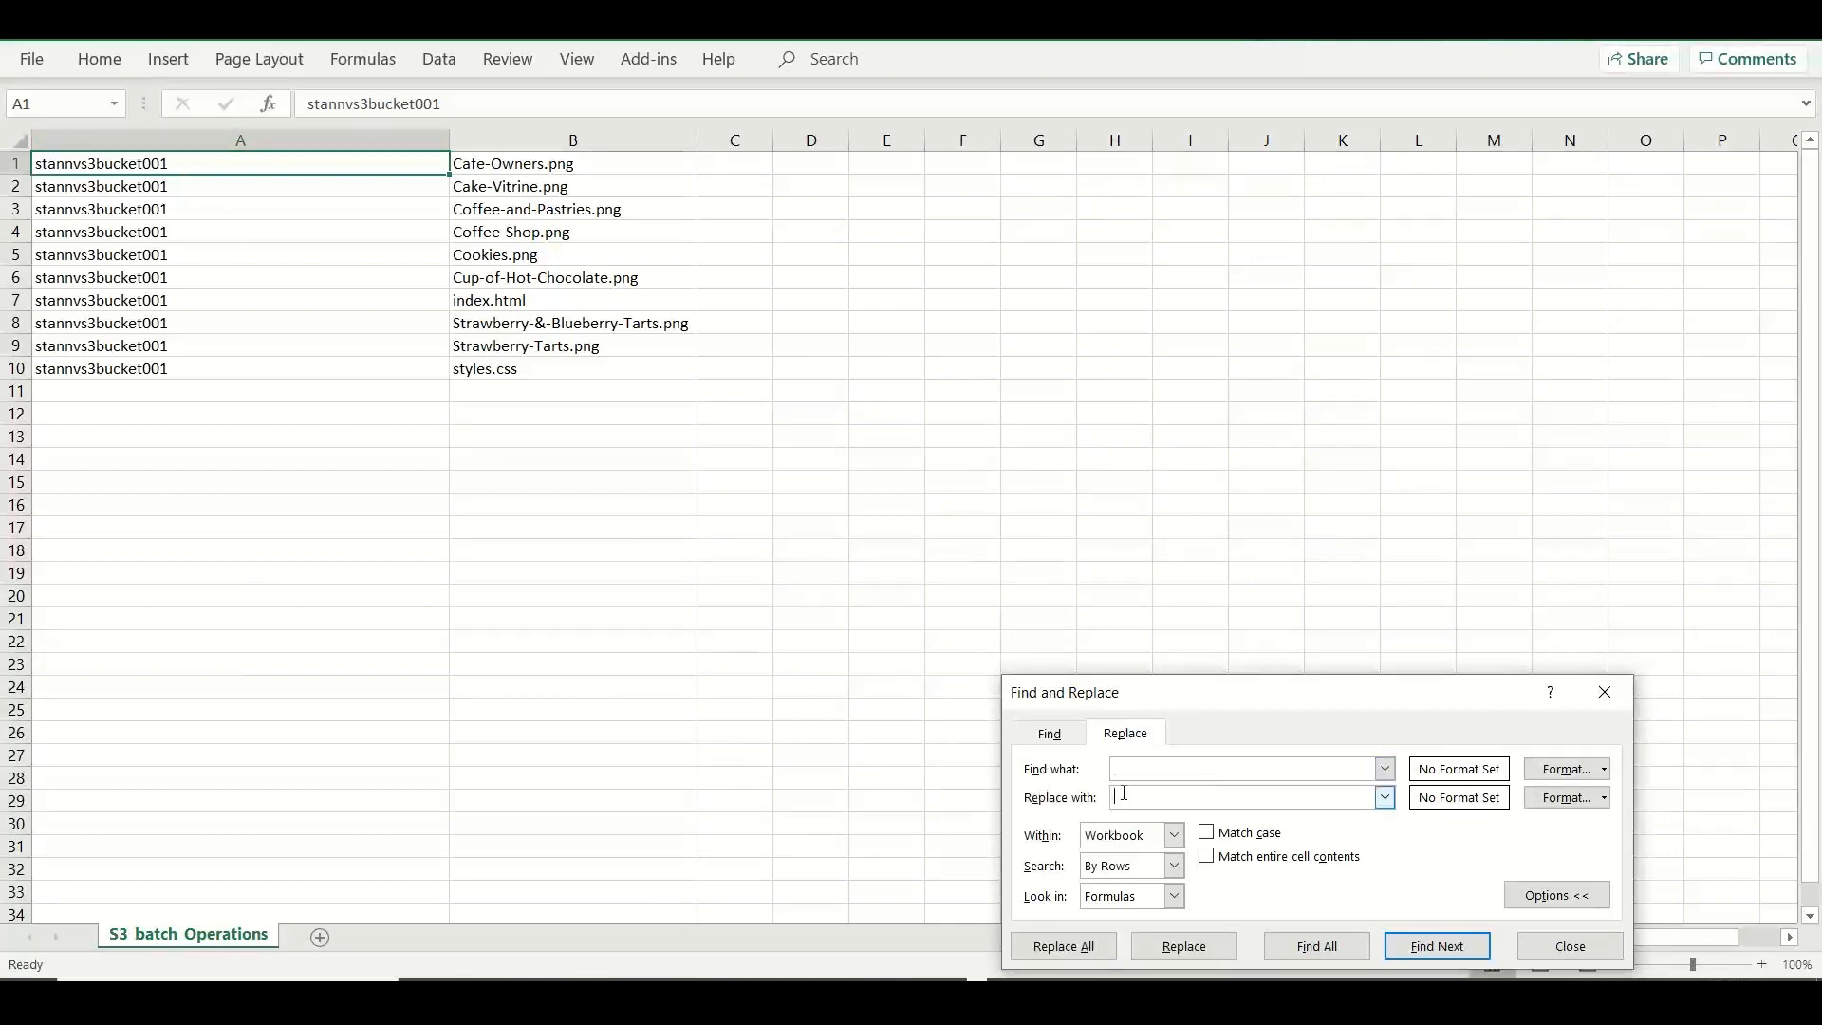
key(ctrl+v)
Copy stannvs3bucket001 from cell A1 as the search text and replace all its occurrences with stansourcebucket001.
click(119, 158)
drag(460, 105, 257, 103)
key(ctrl+c)
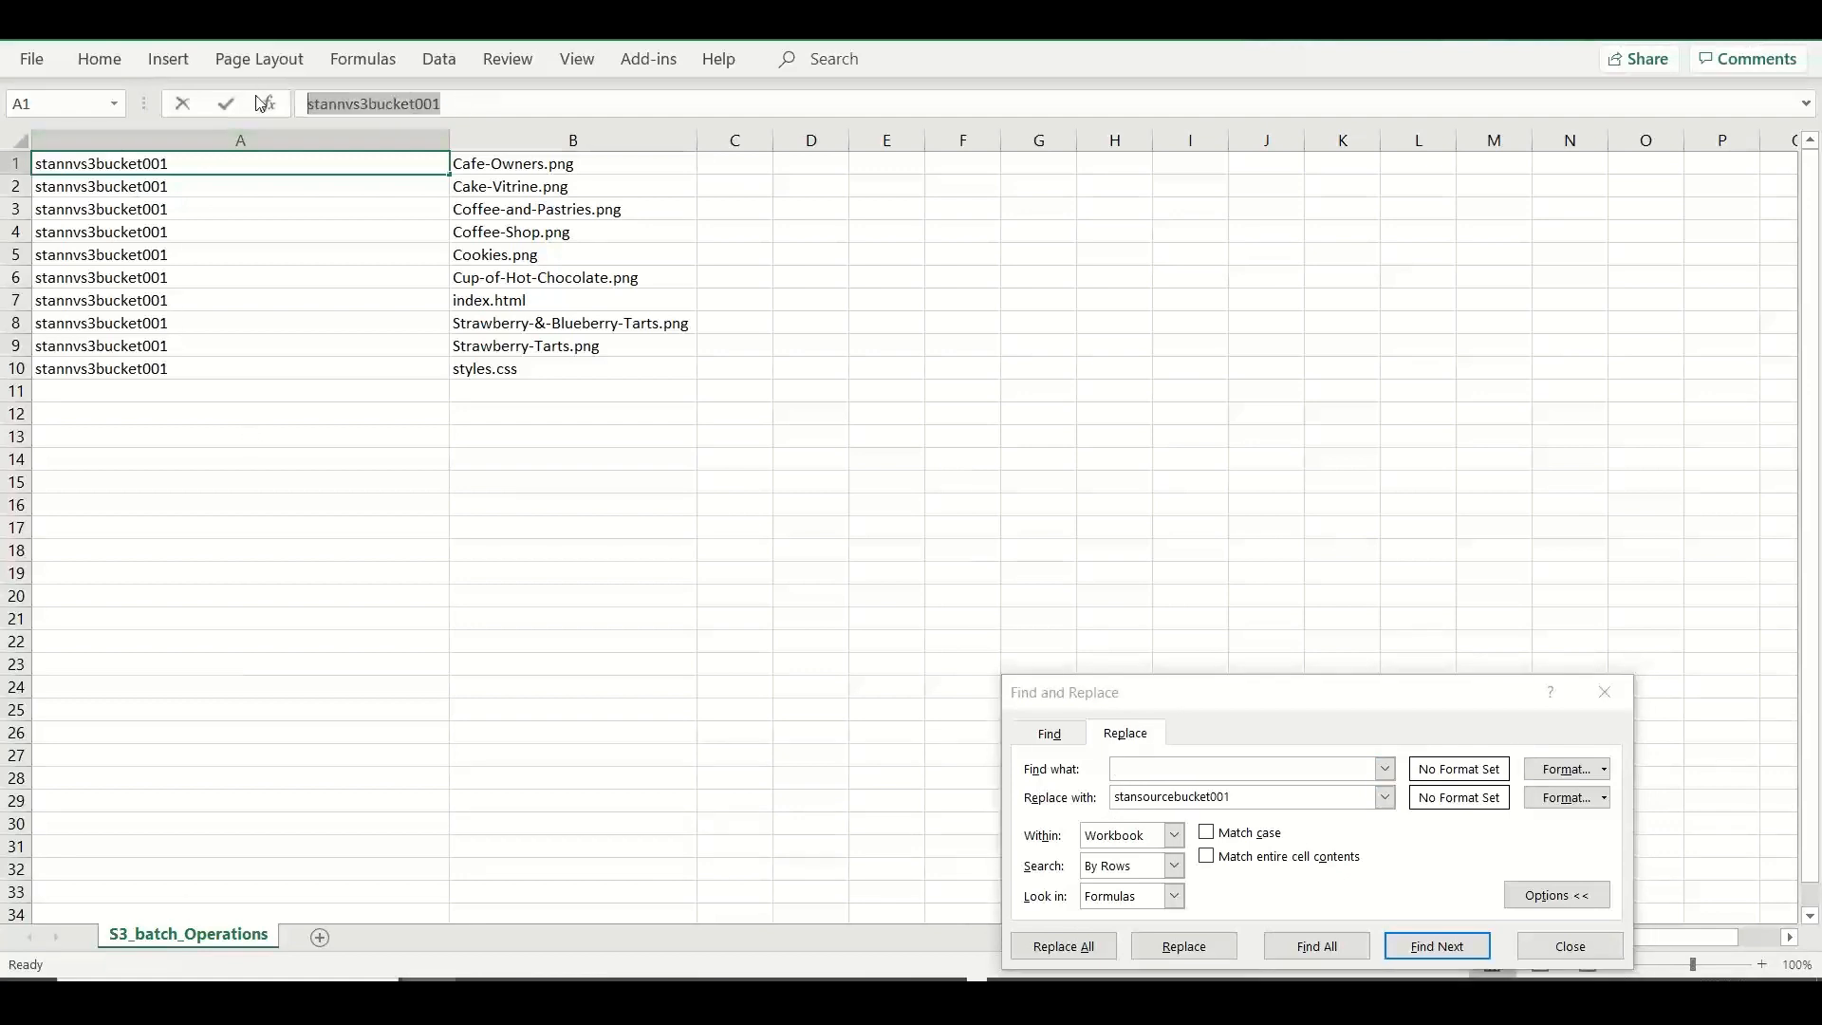
click(1148, 767)
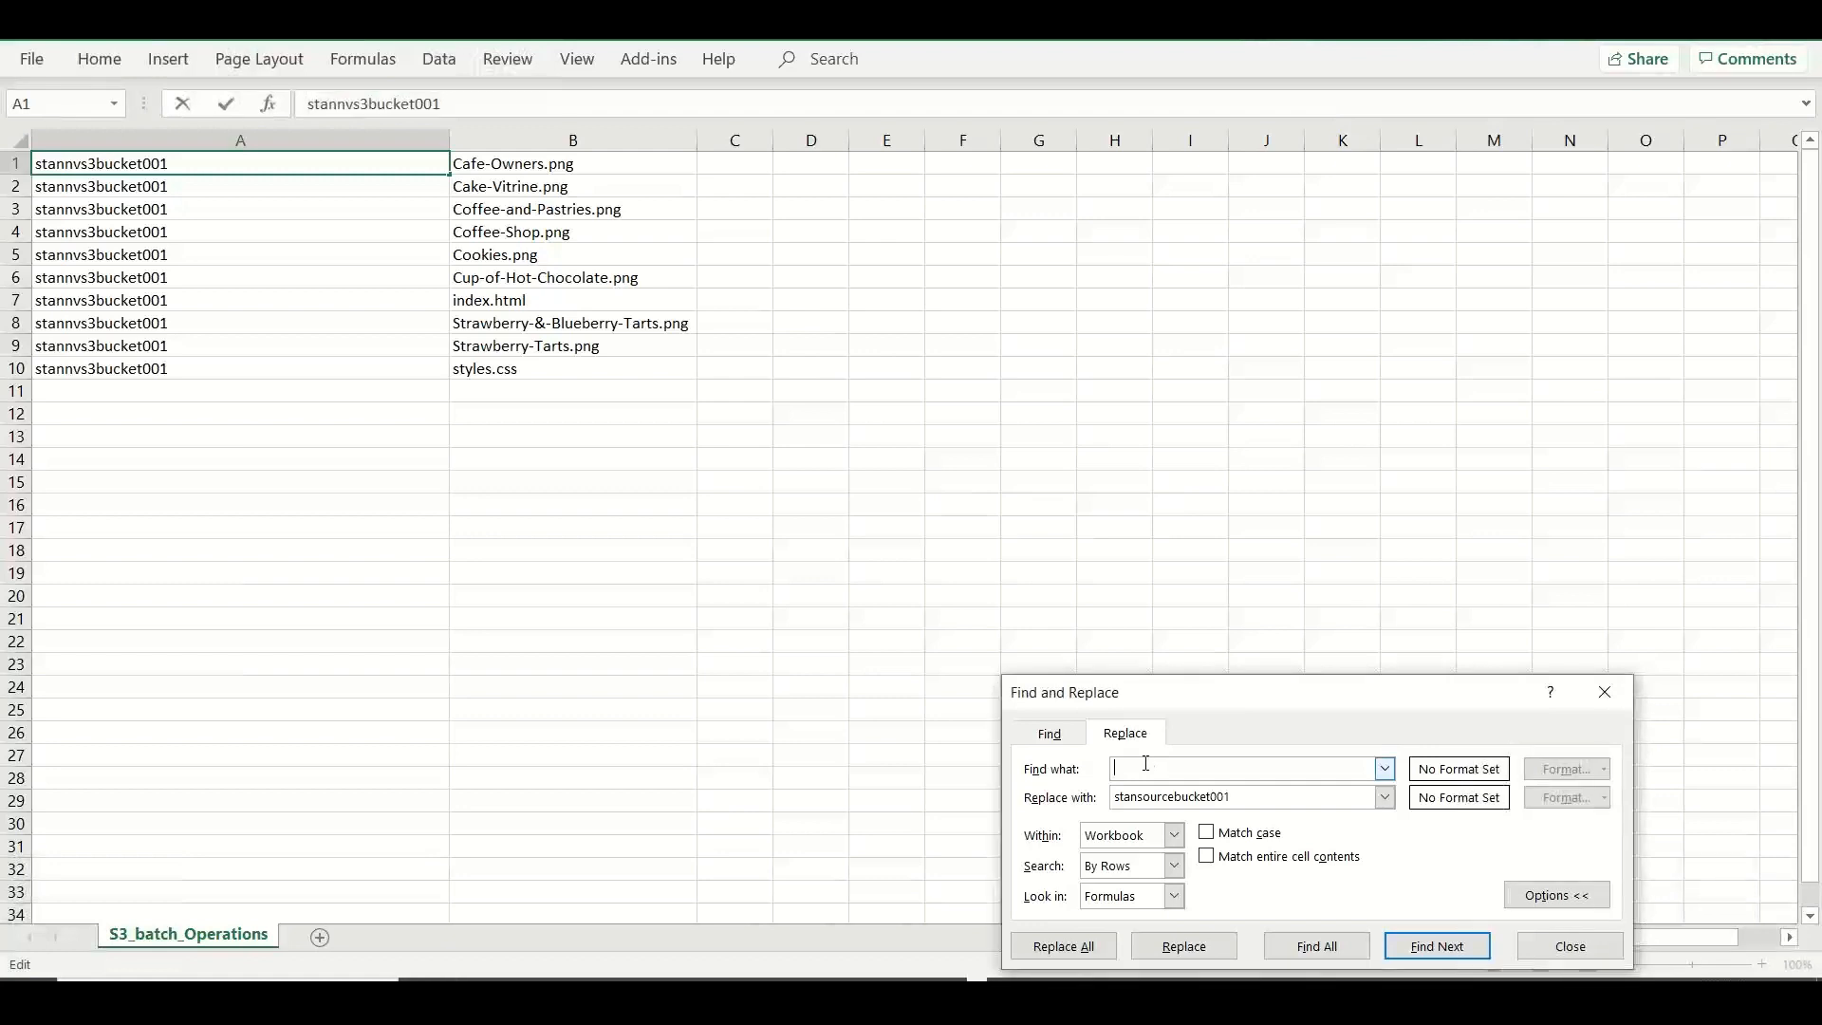
key(ctrl+v)
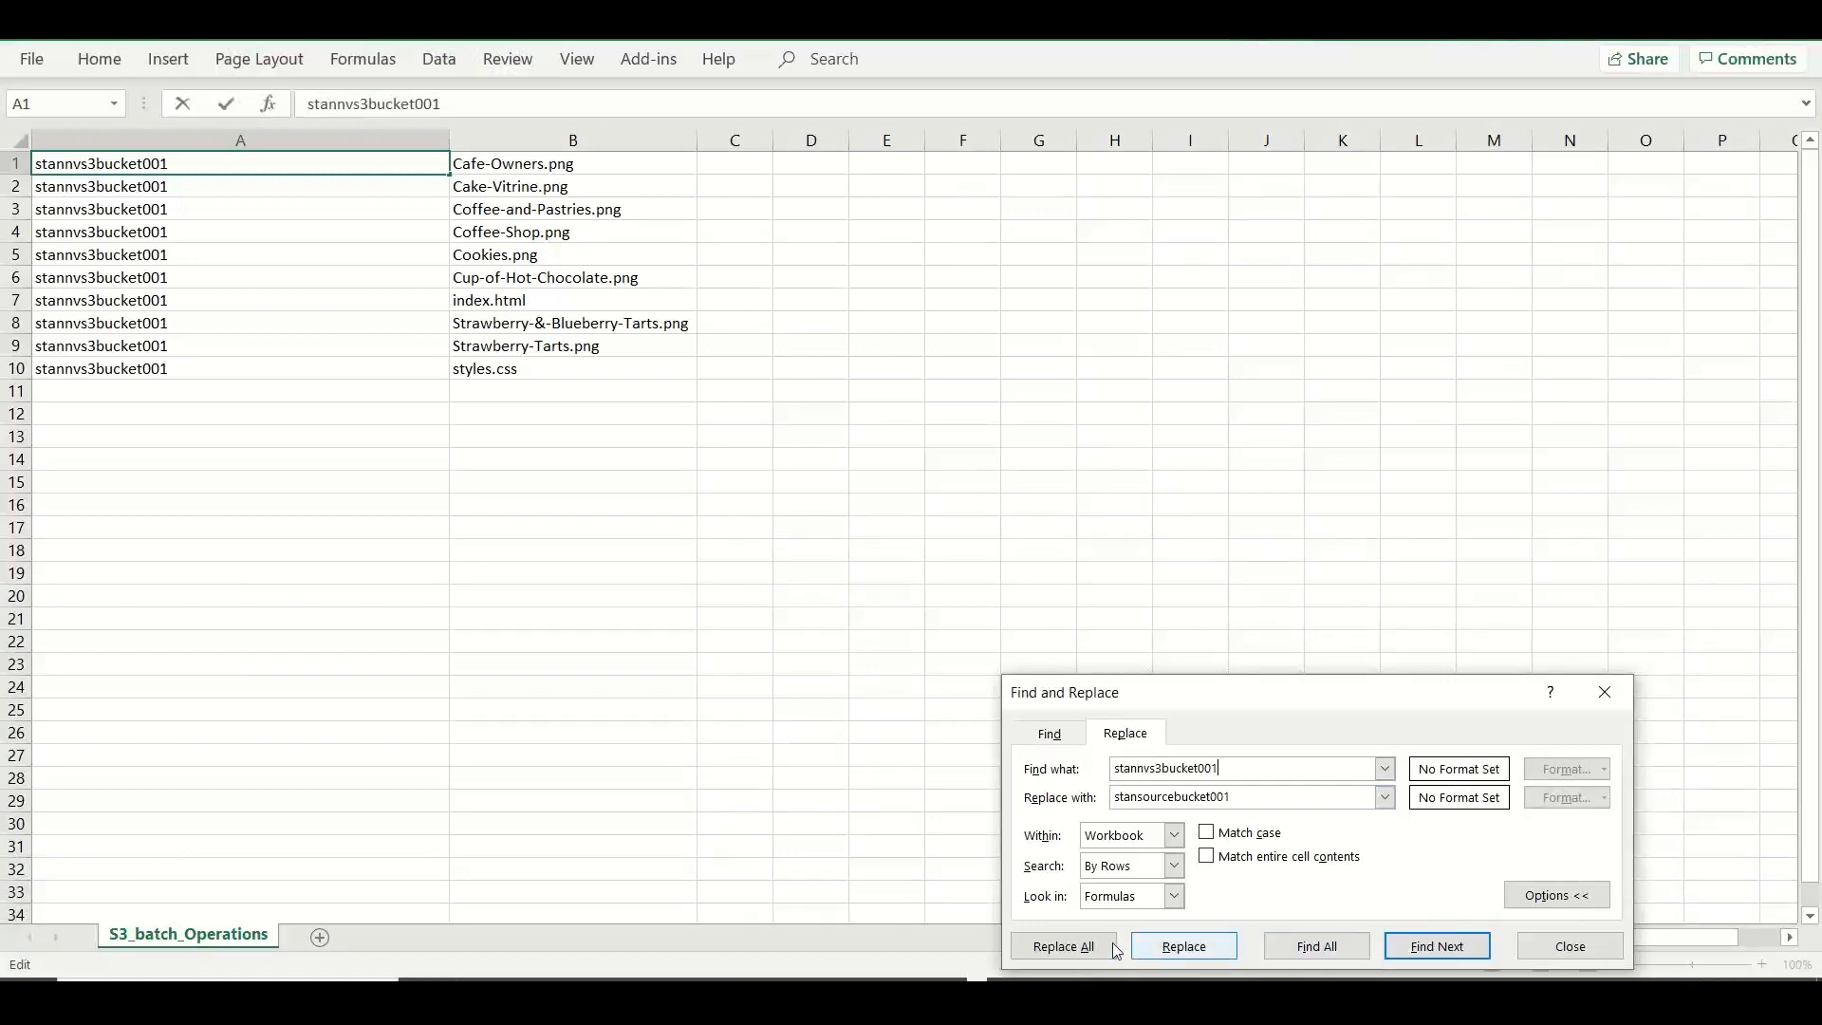
click(1062, 946)
click(920, 567)
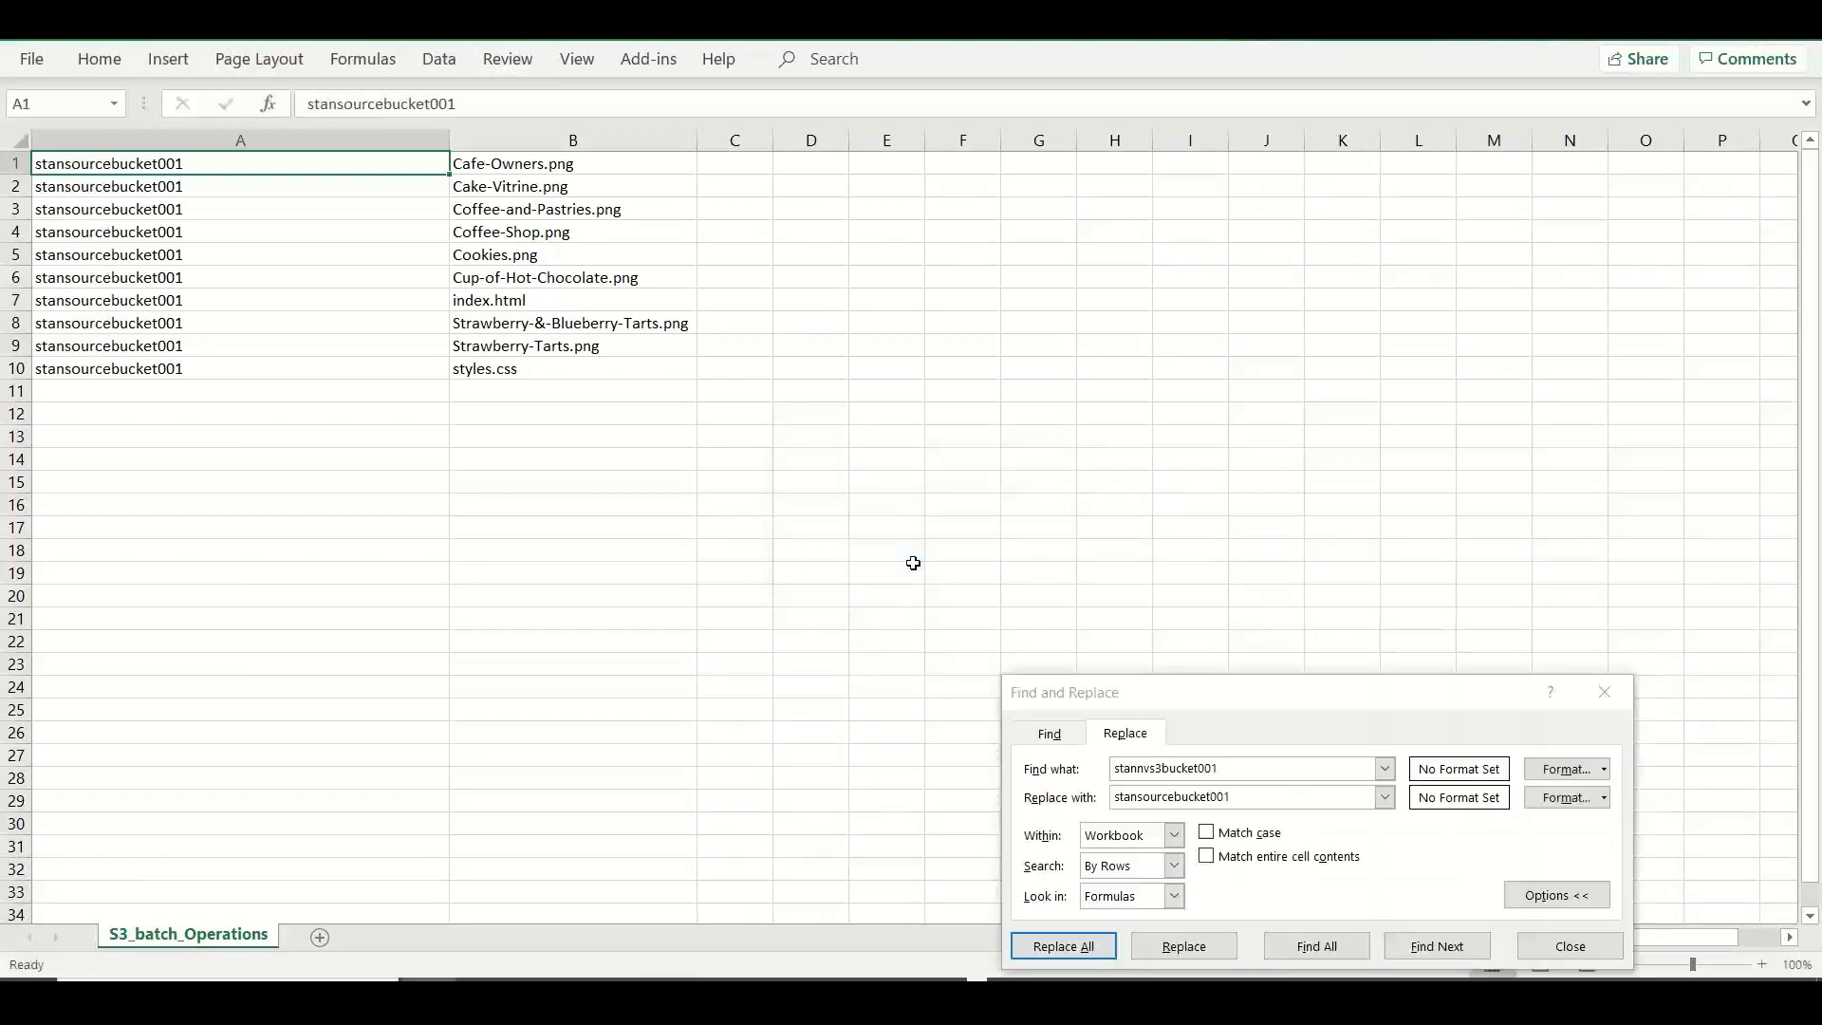
click(1603, 692)
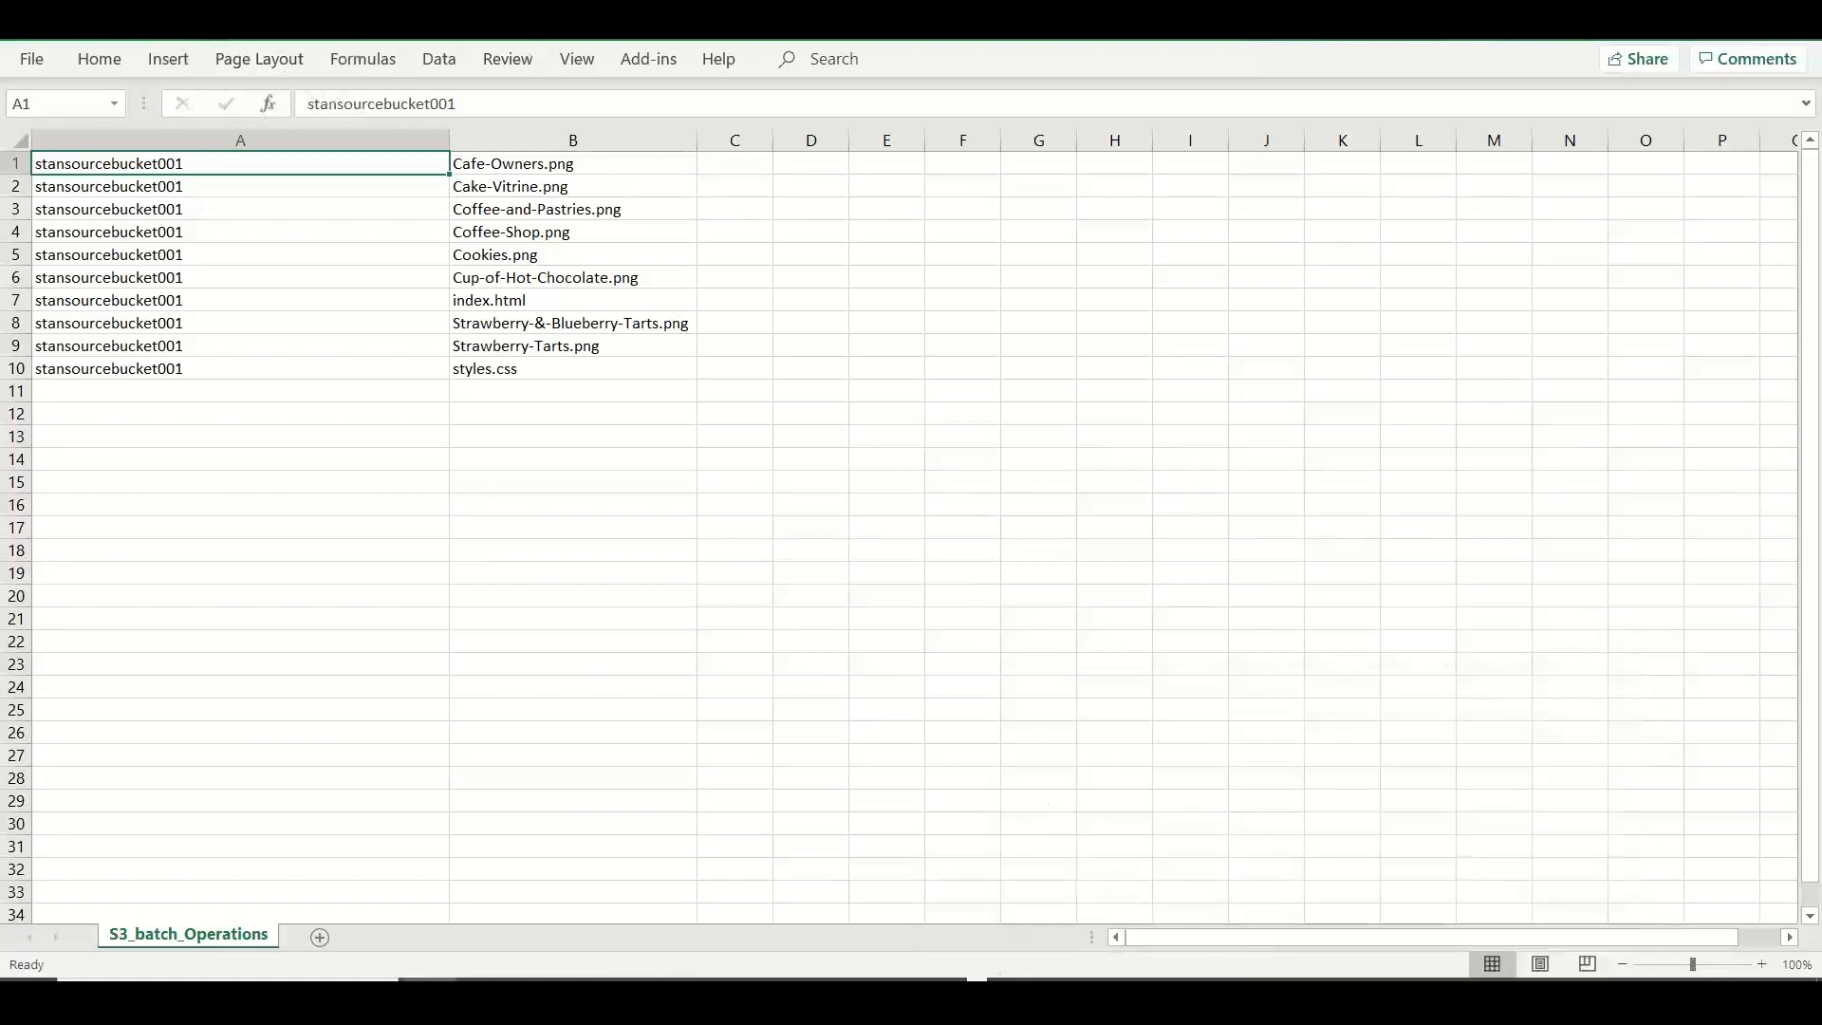
Save and close S3_batch_Operations.csv and switch back to the S3 upload status page in Chrome.
click(1740, 20)
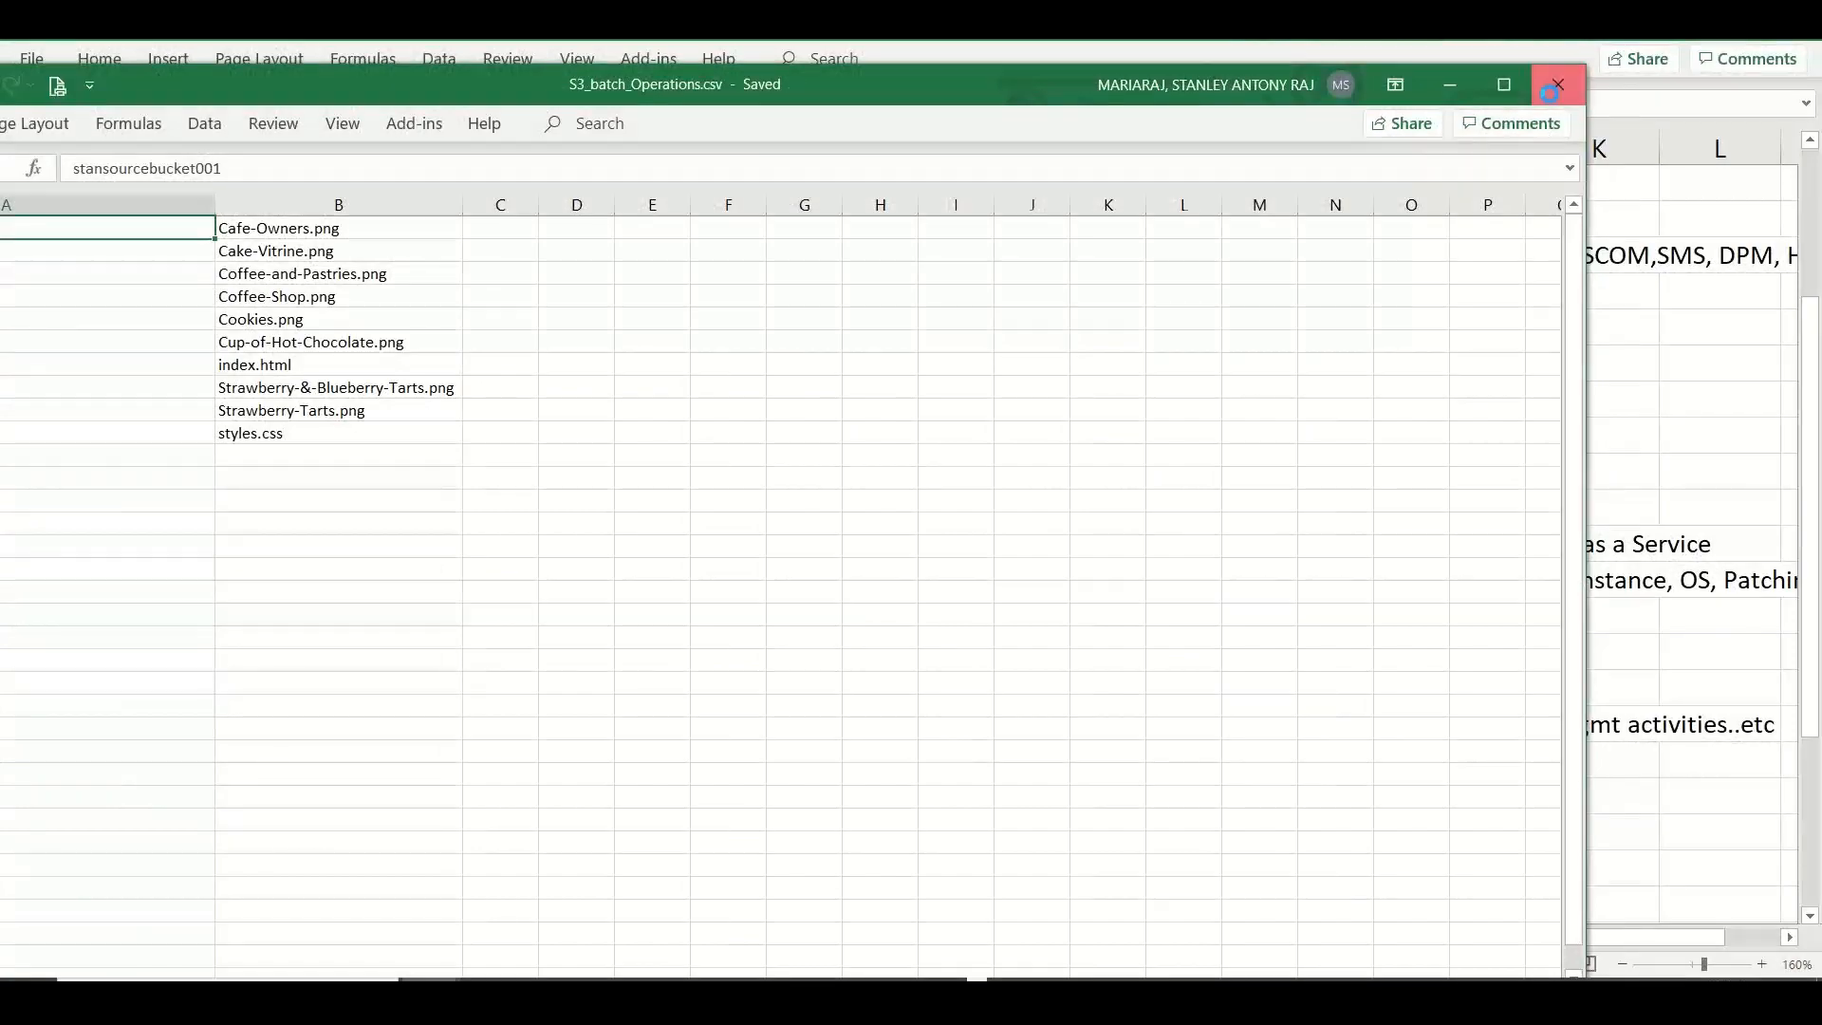
click(1557, 85)
key(alt+Tab)
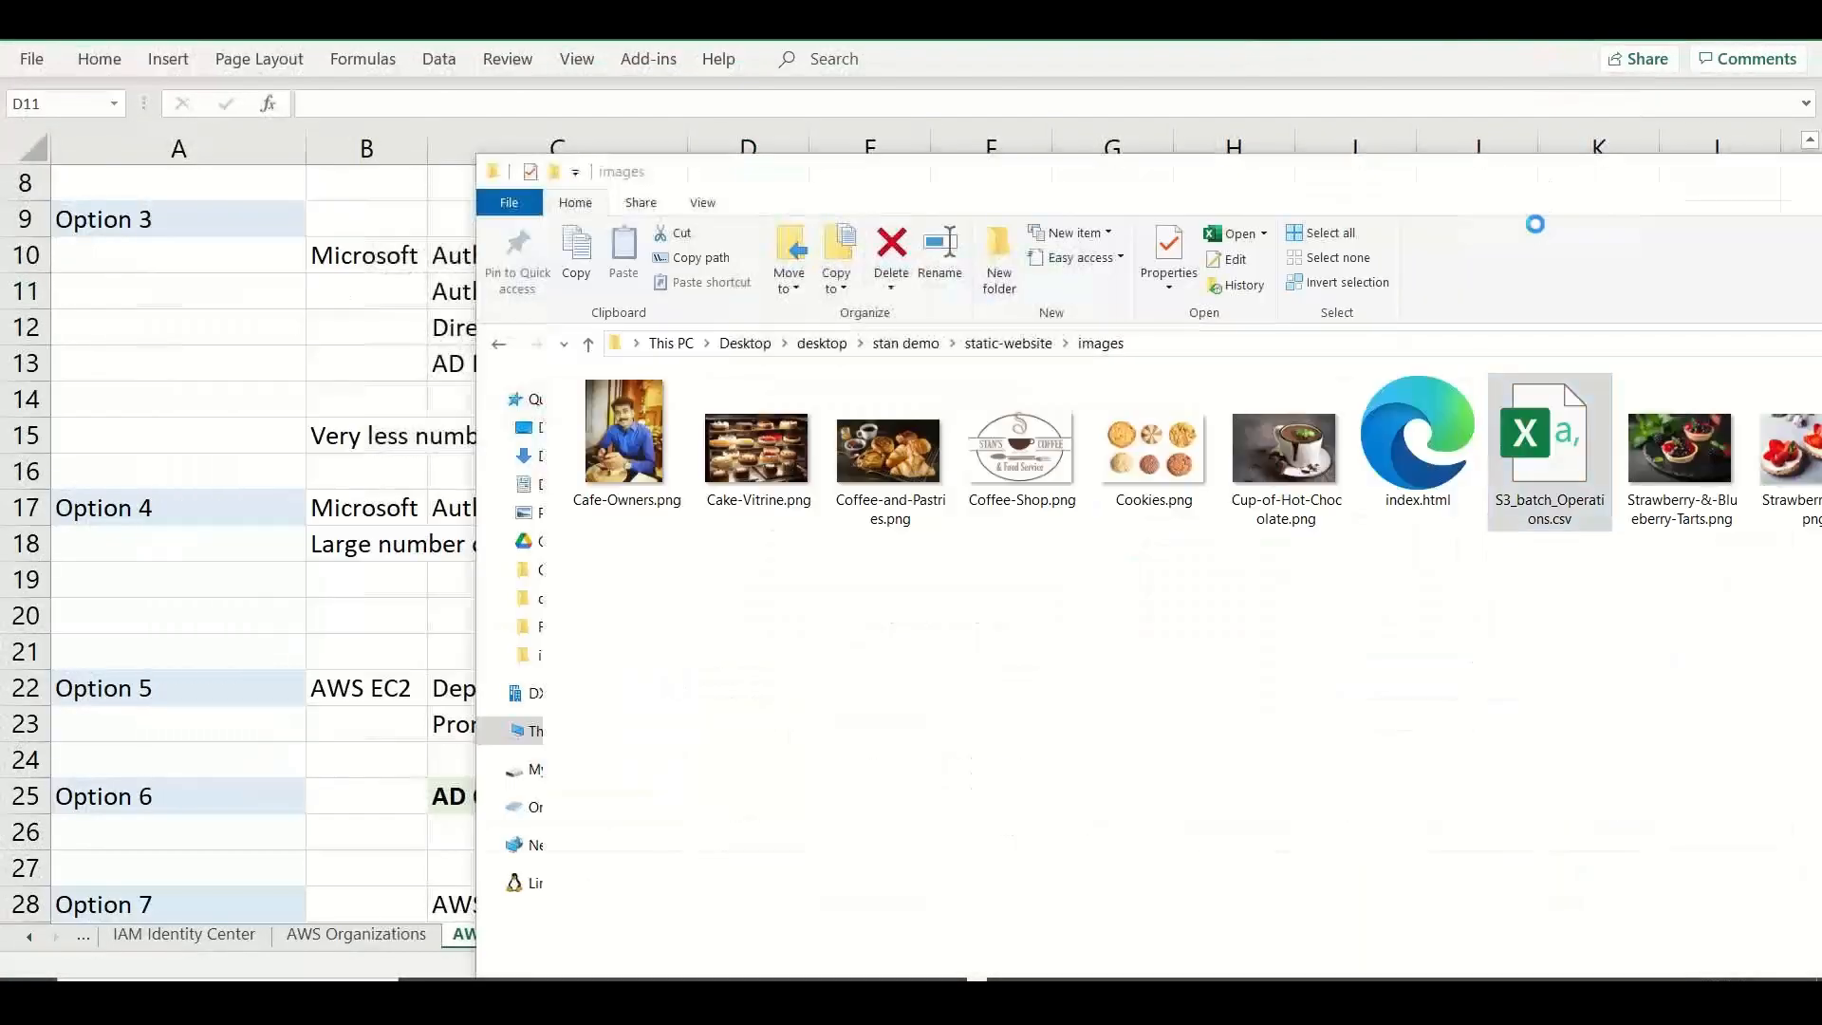
key(alt+Tab)
key(Tab)
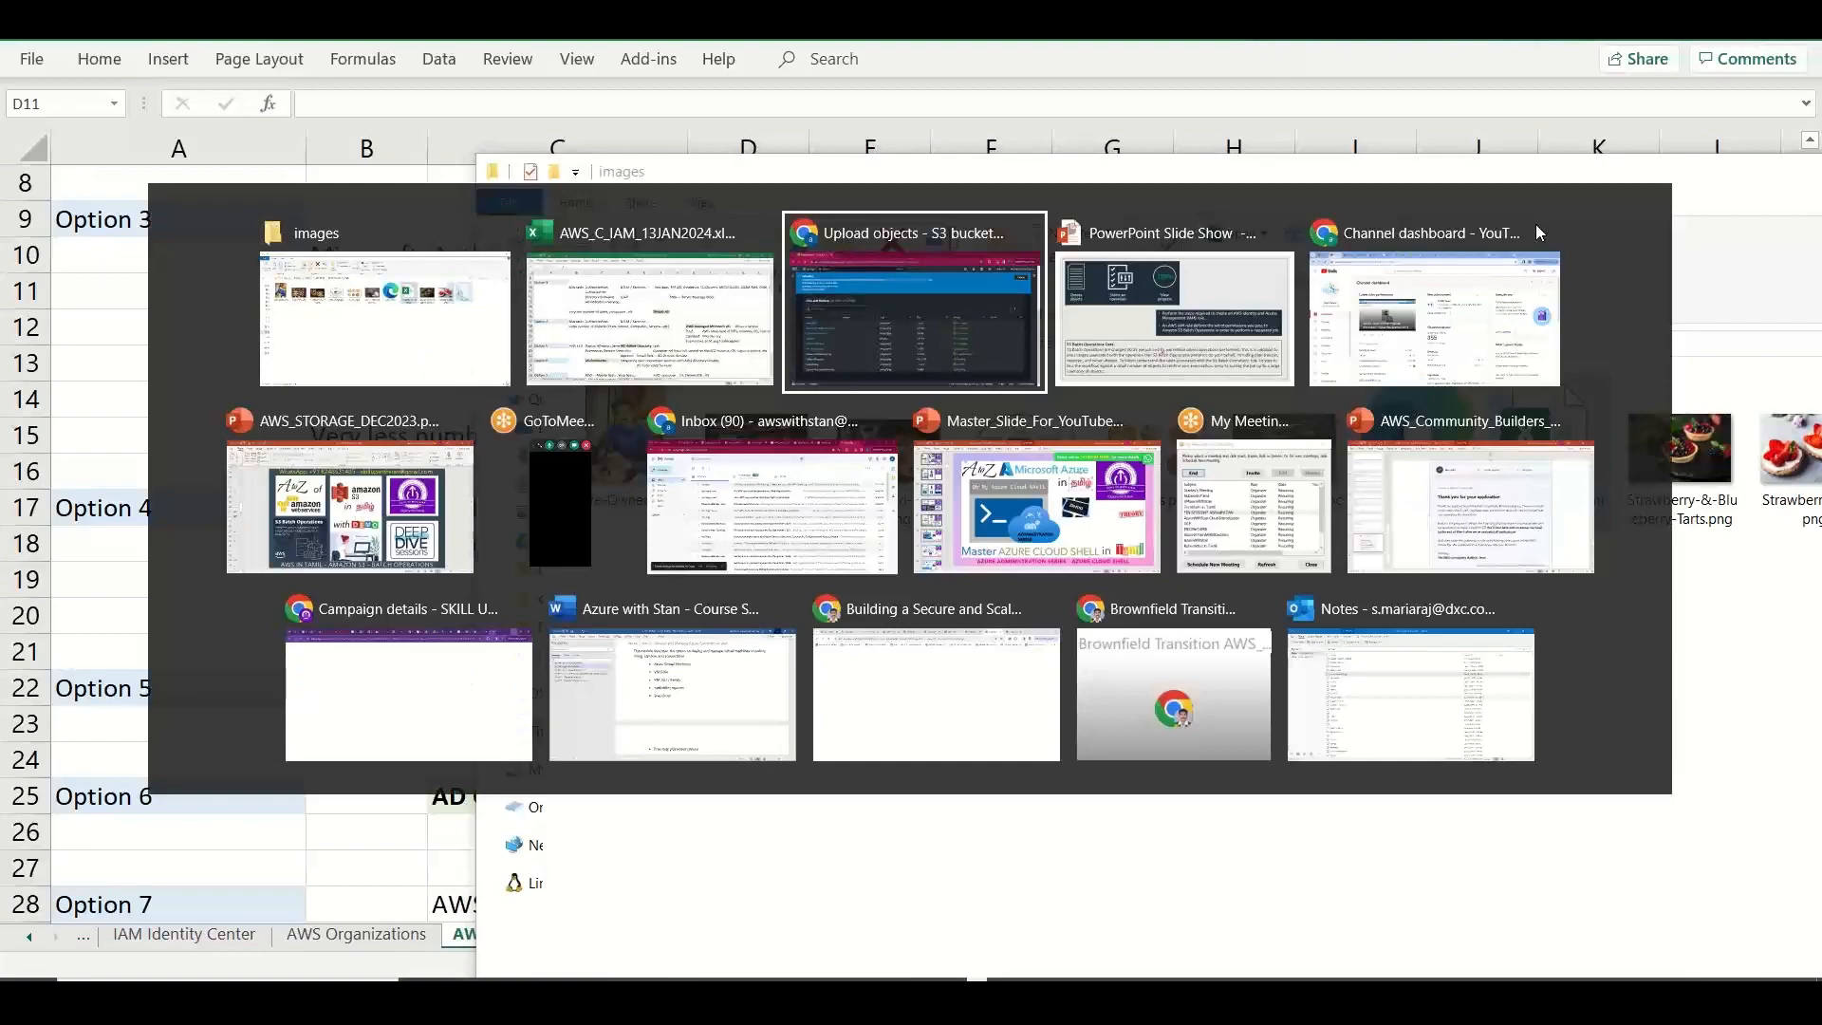
key(alt+Tab)
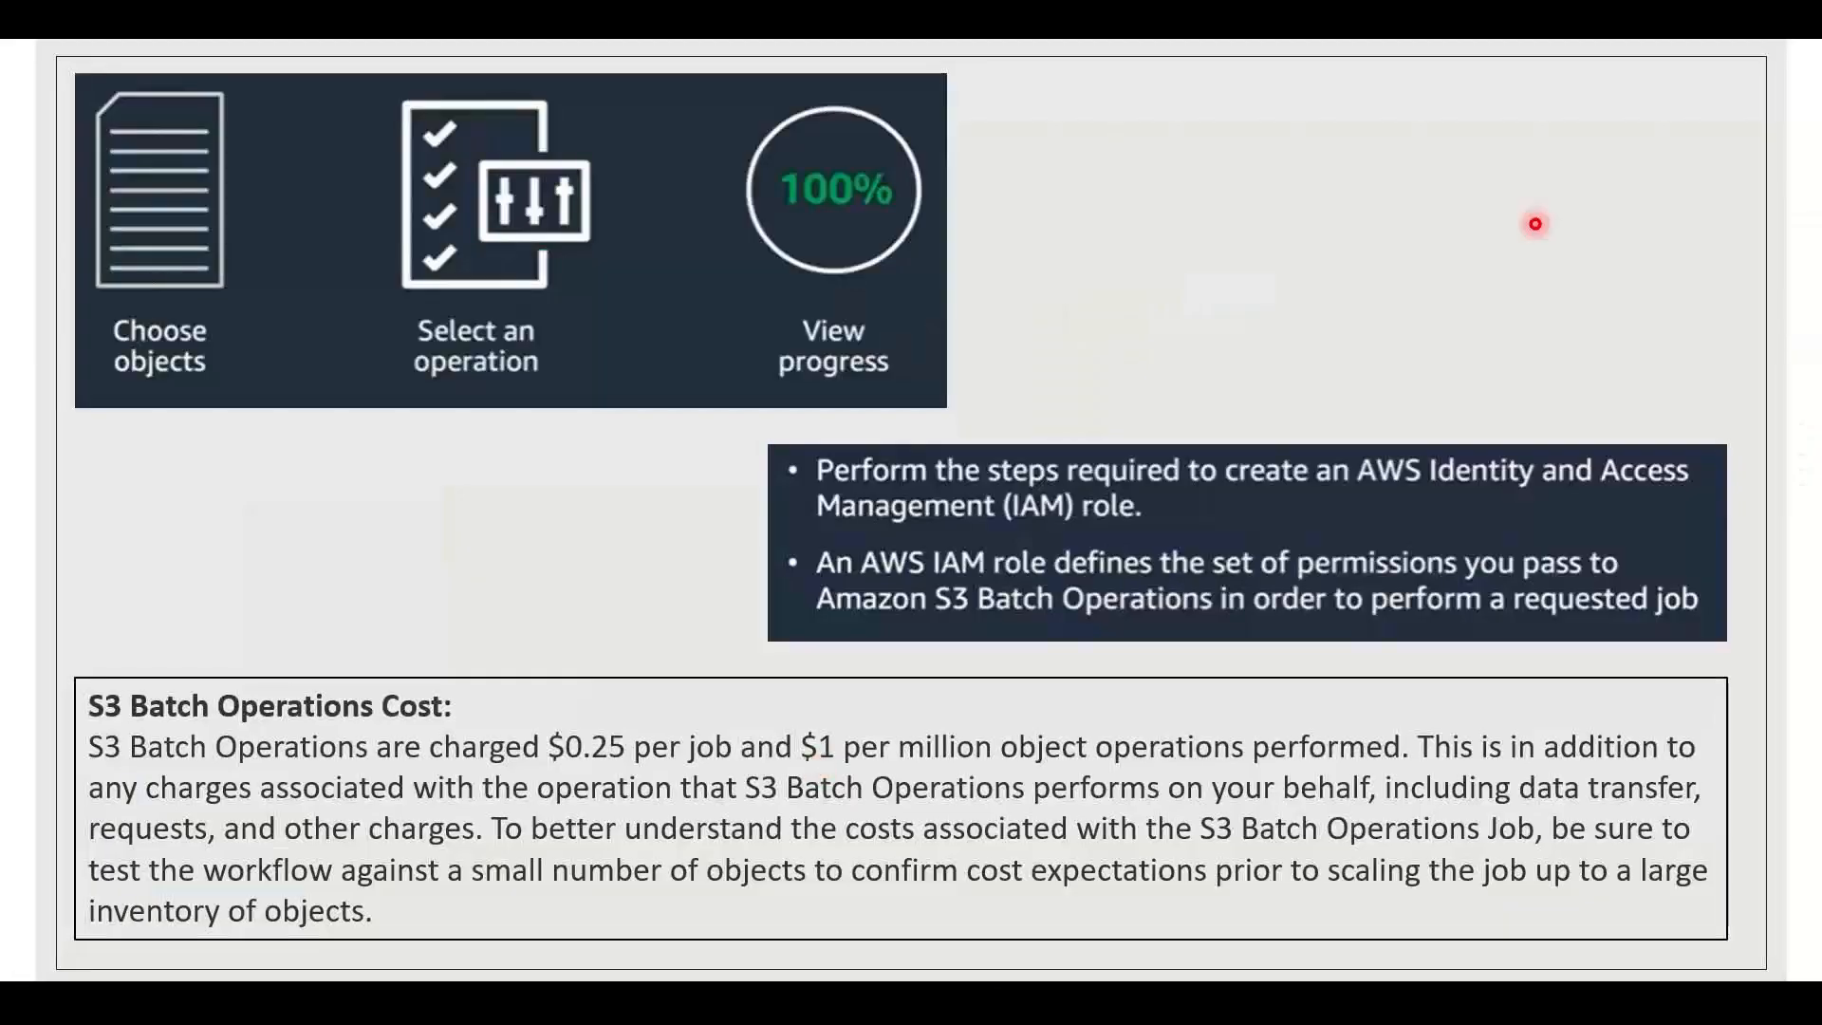
key(alt+Tab)
key(Tab)
key(Tab)
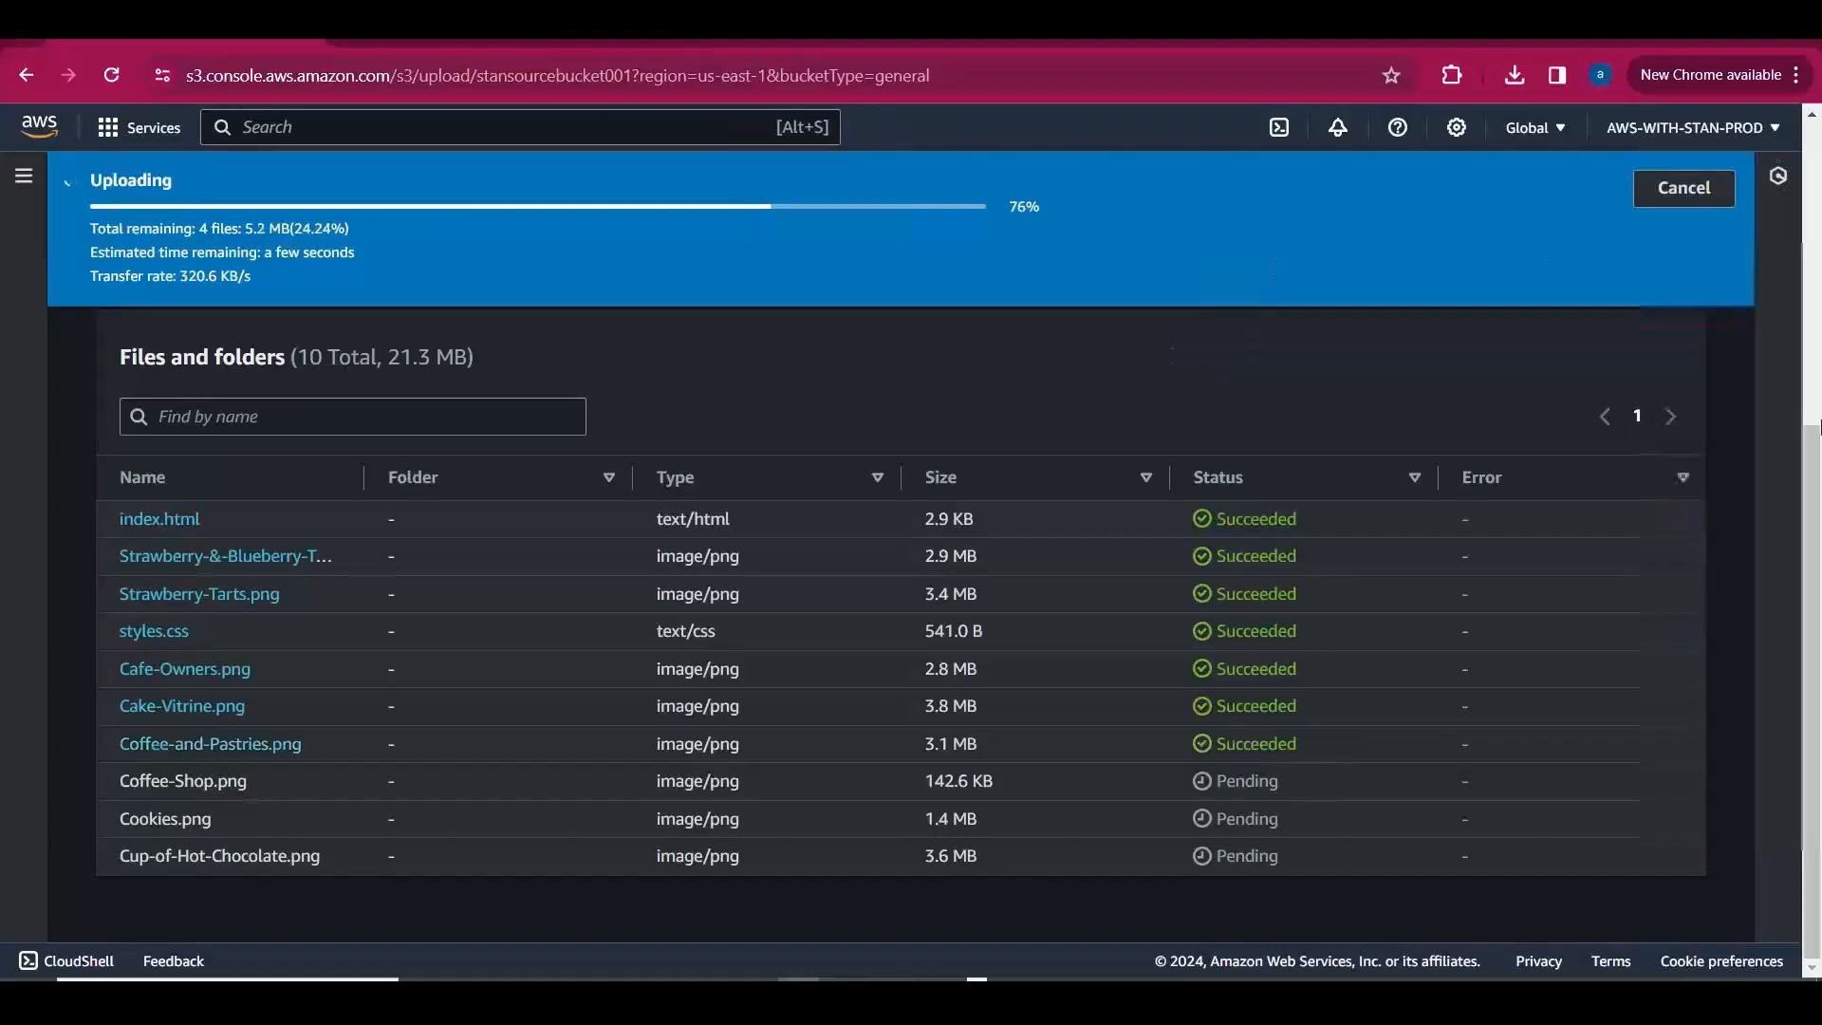
Check the upload status of the files and close the status page to return to stansourcebucket001.
scroll(1810, 357, up, 3)
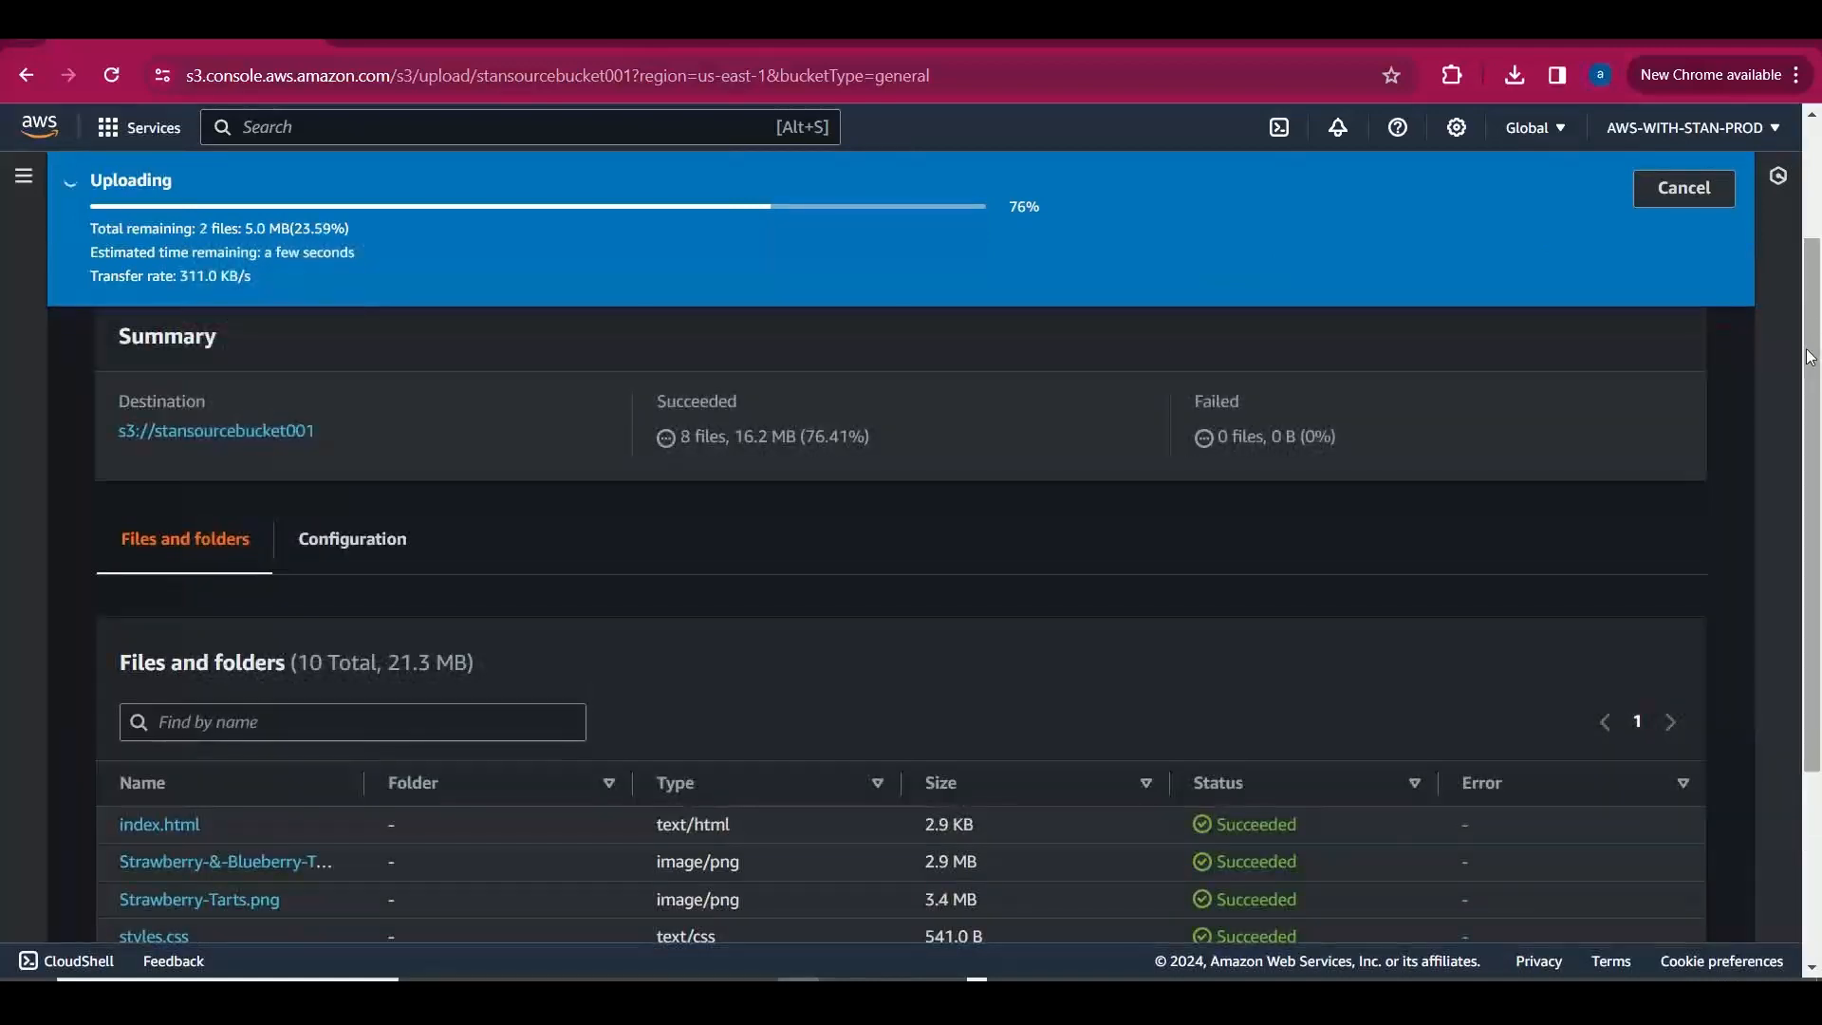
scroll(1811, 357, down, 3)
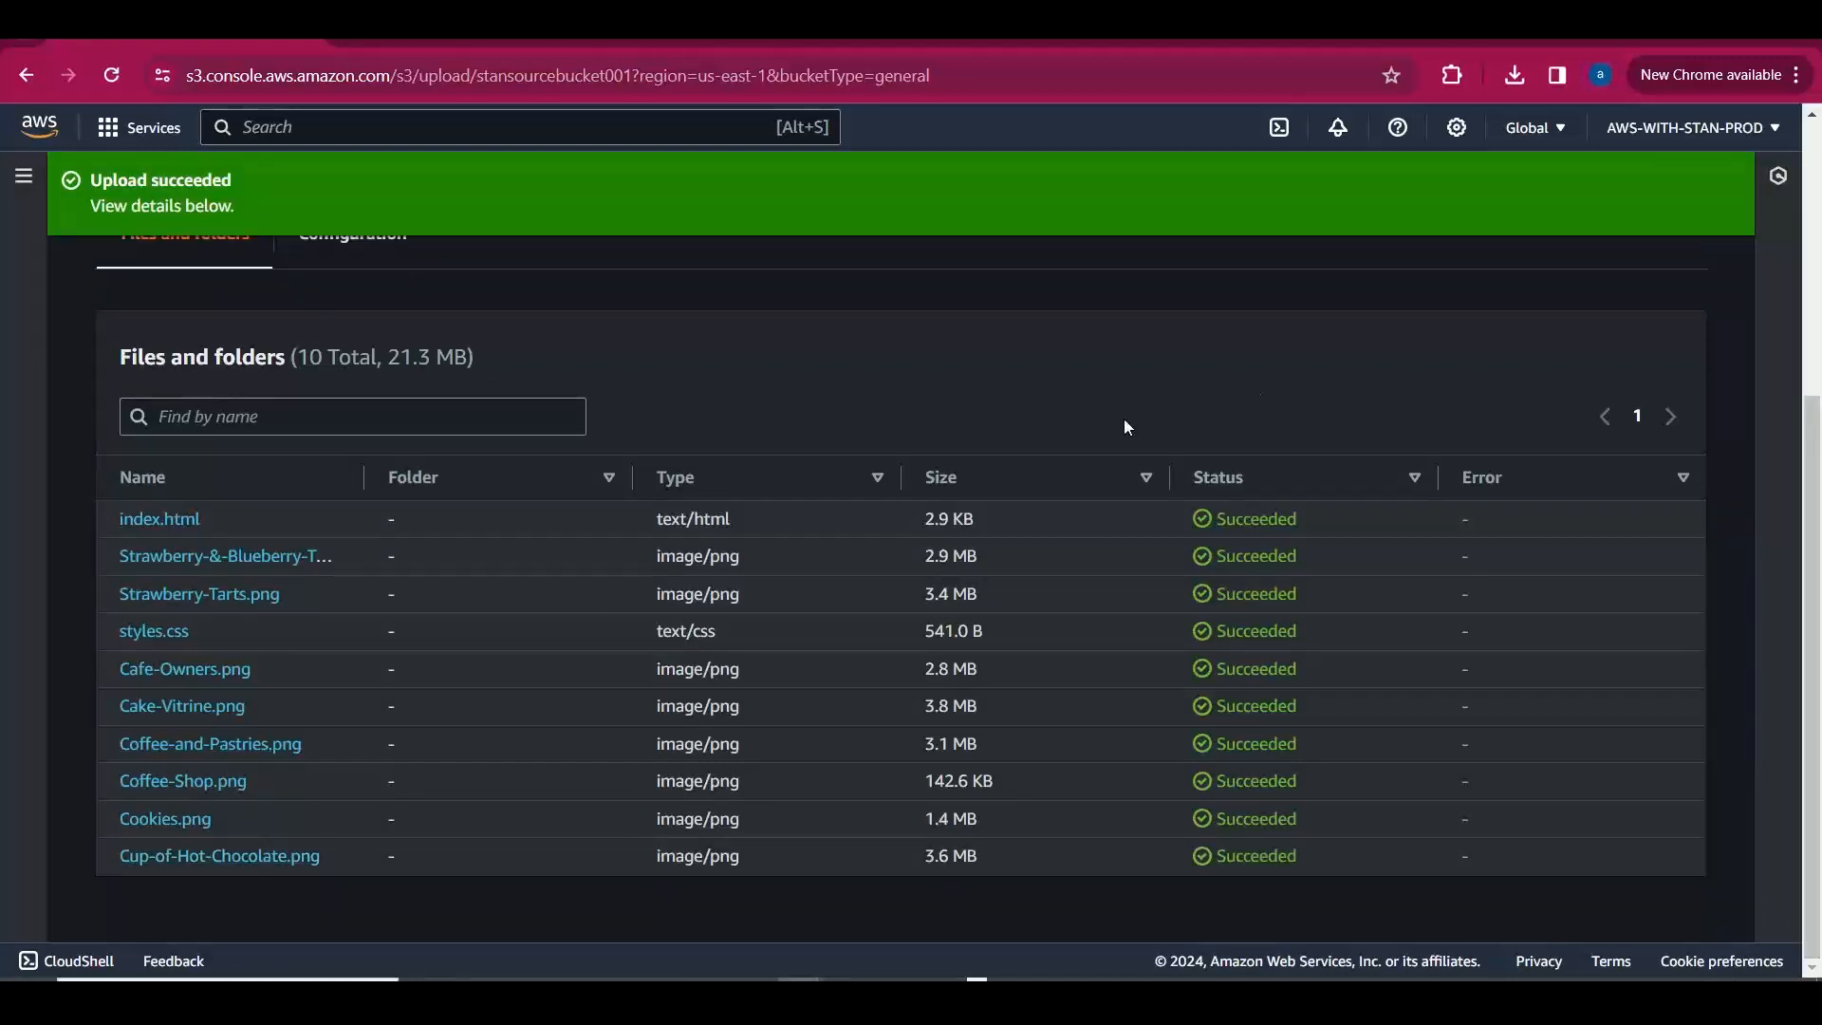
scroll(1754, 347, up, 5)
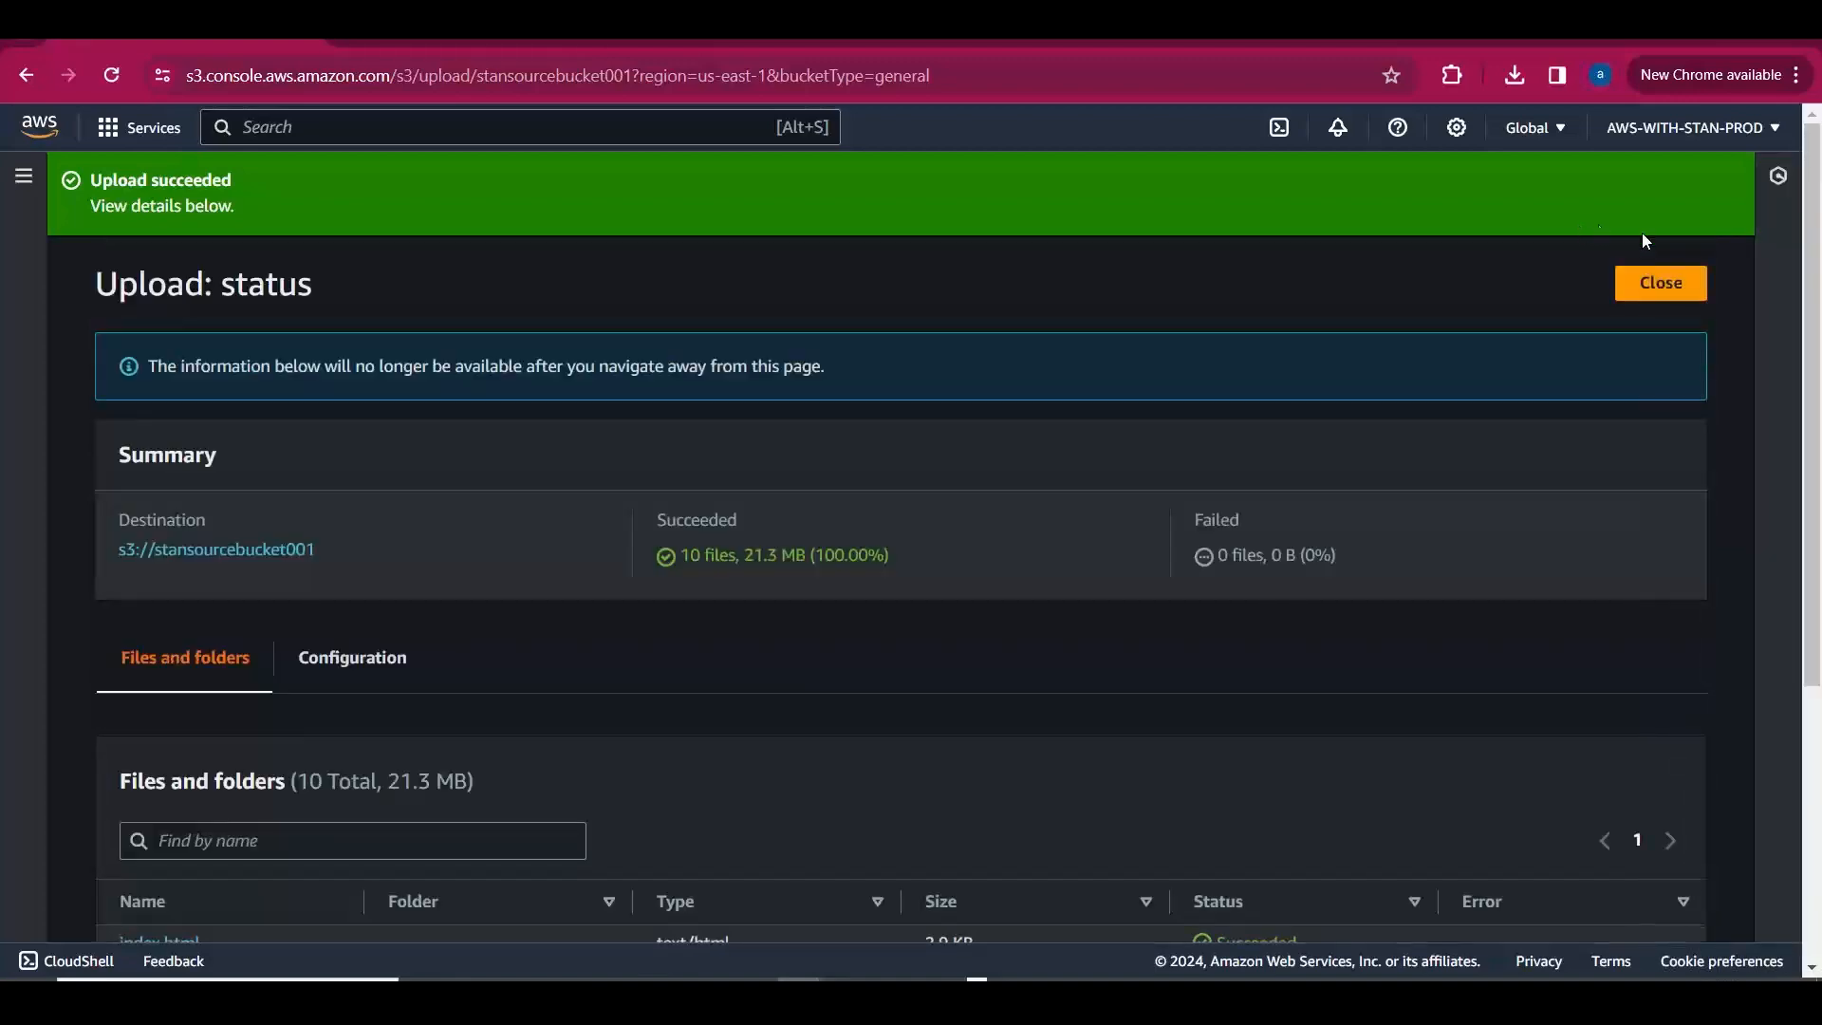
click(1660, 283)
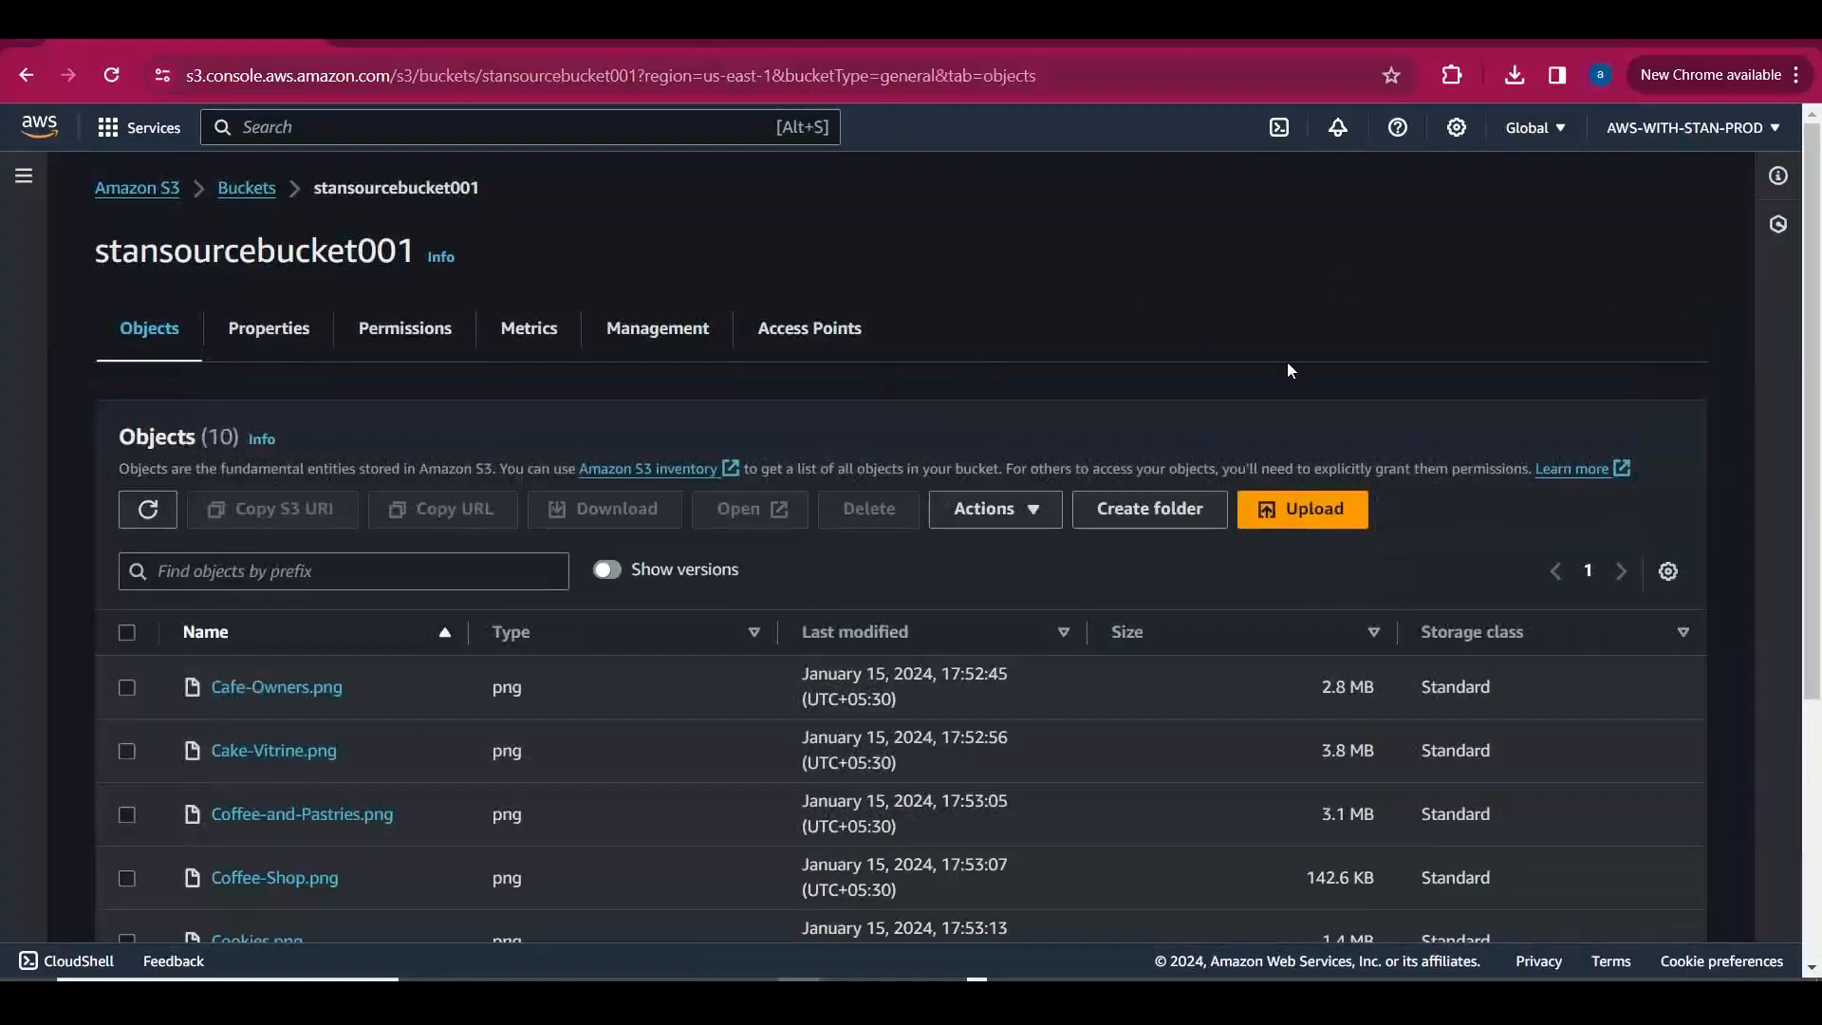
Upload S3_batch_Operations.csv from the local images folder to stansourcebucket001 and close the upload status page.
key(alt+Tab)
key(alt+Tab)
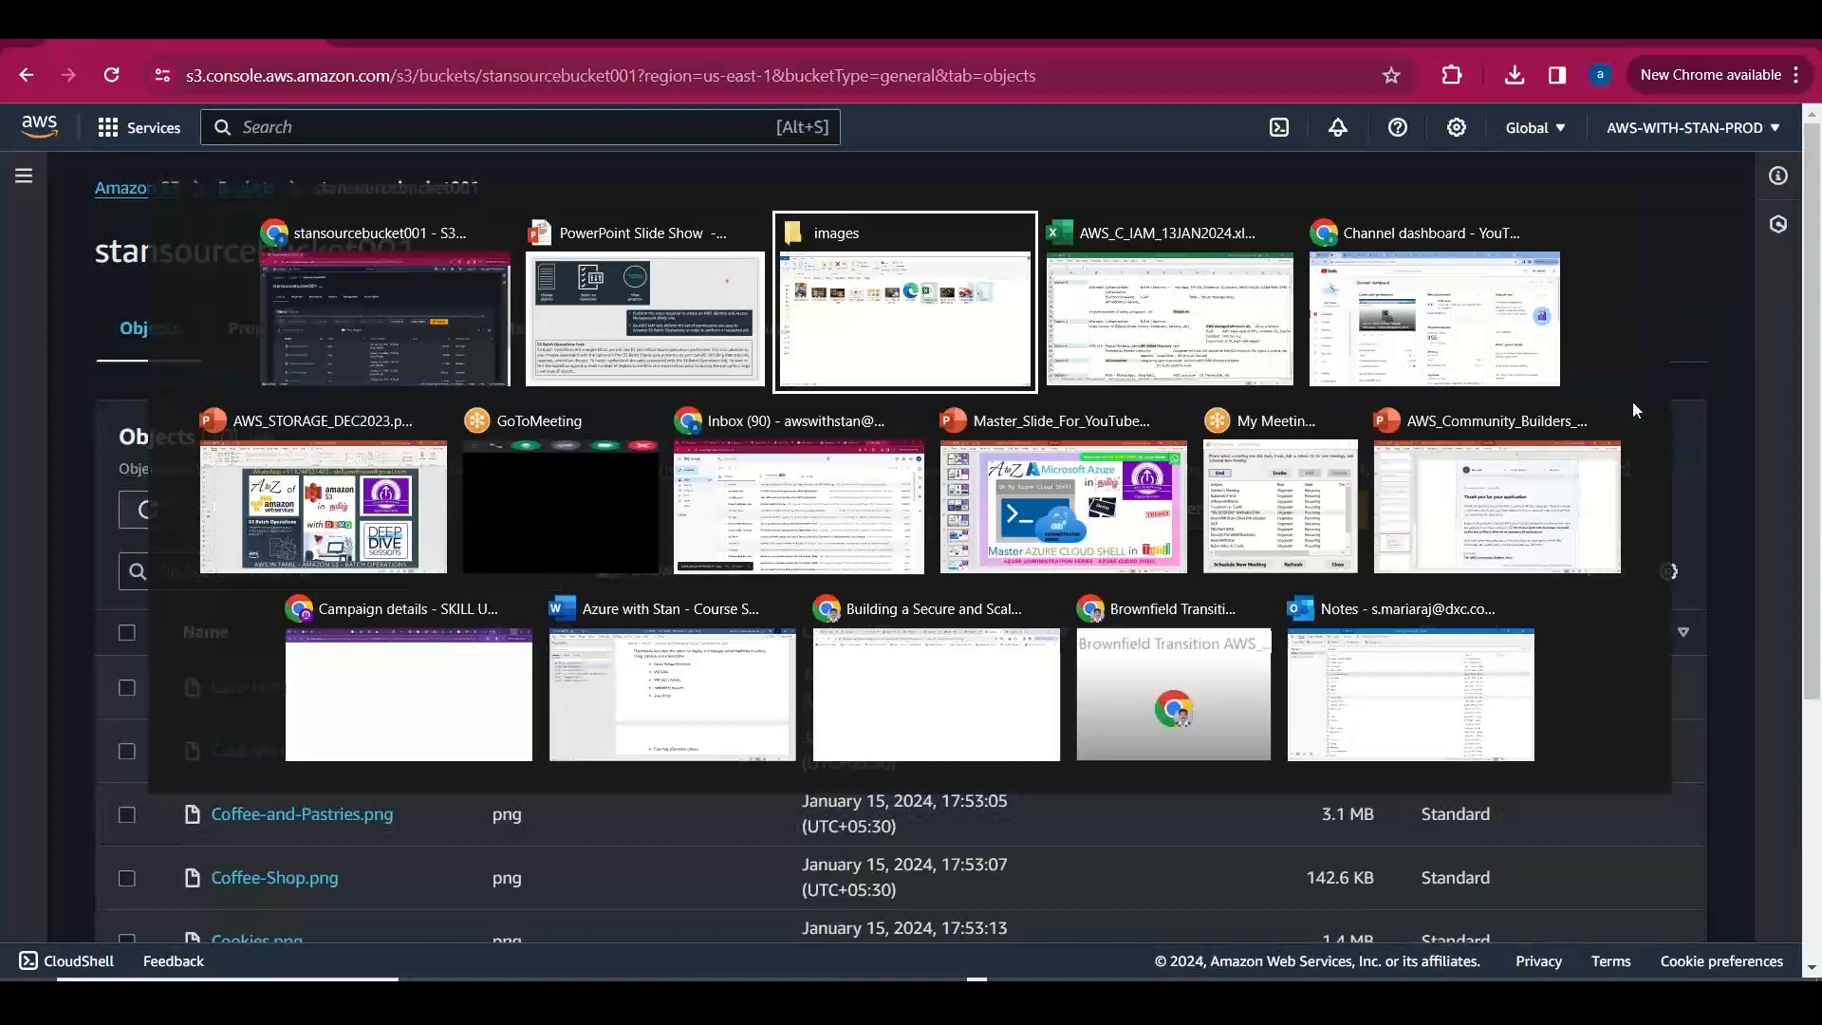
drag(1537, 456, 425, 769)
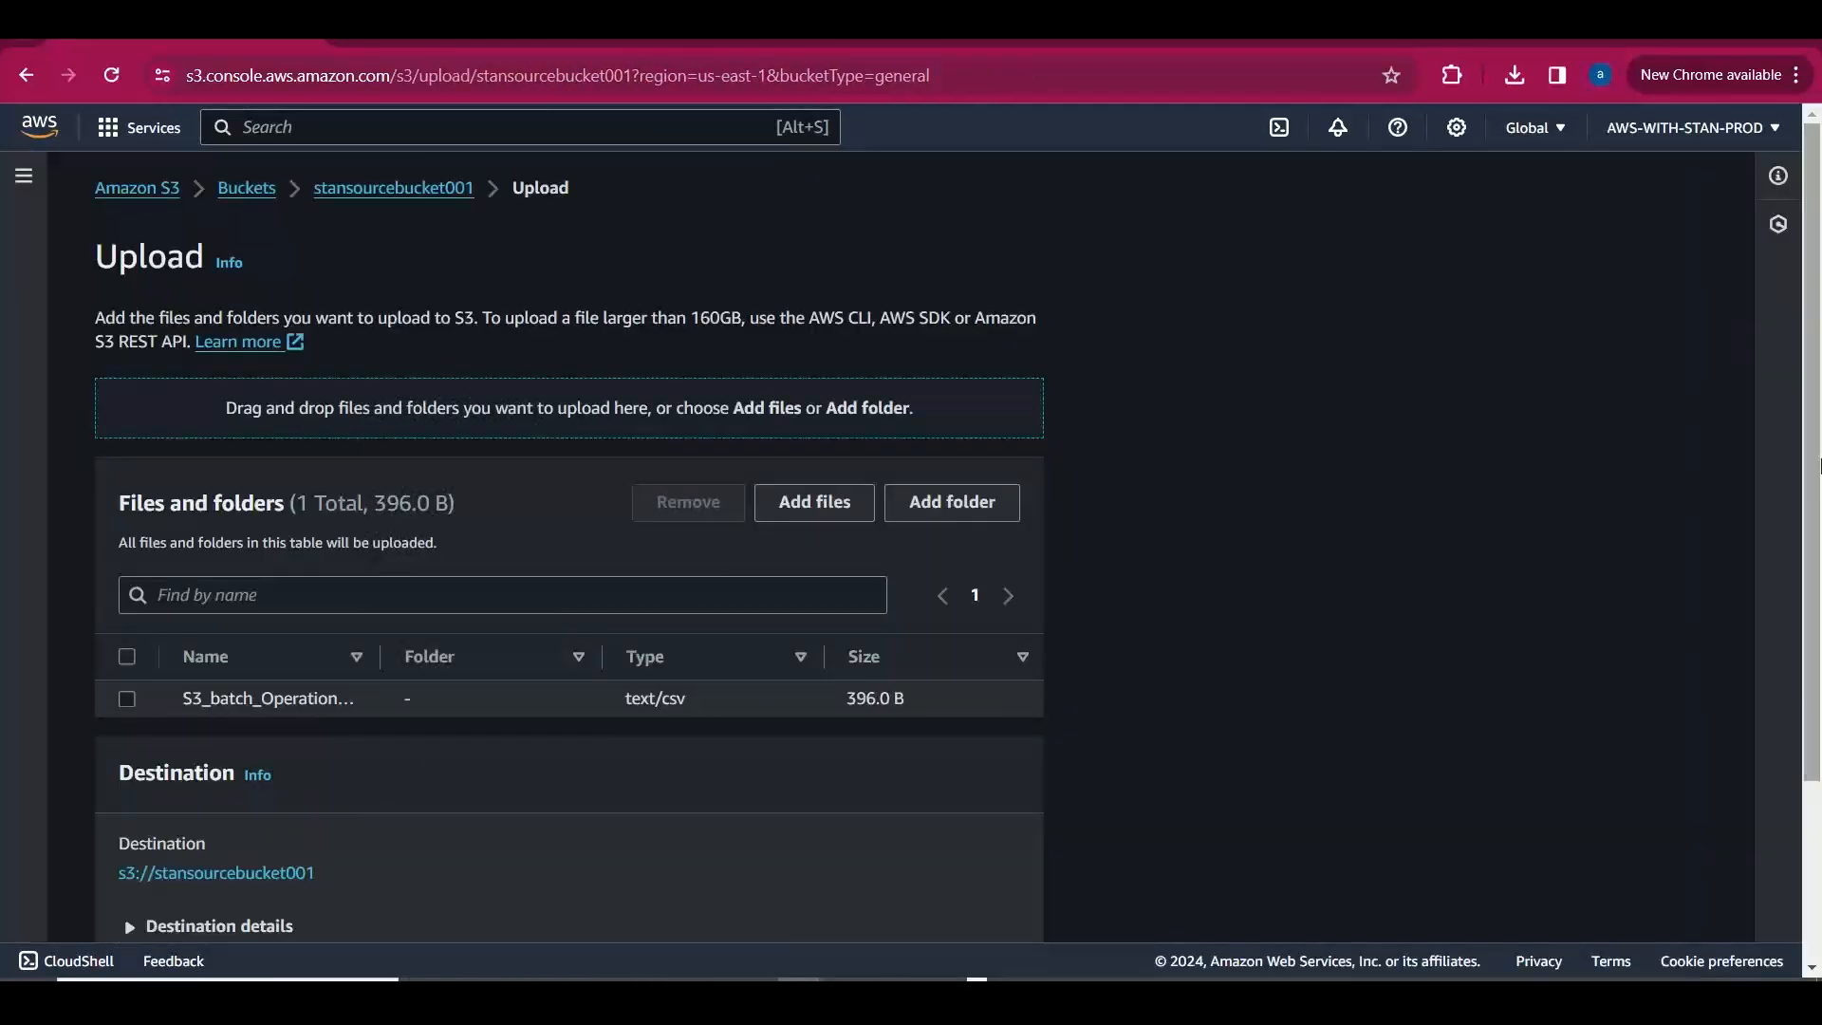
scroll(1817, 465, down, 3)
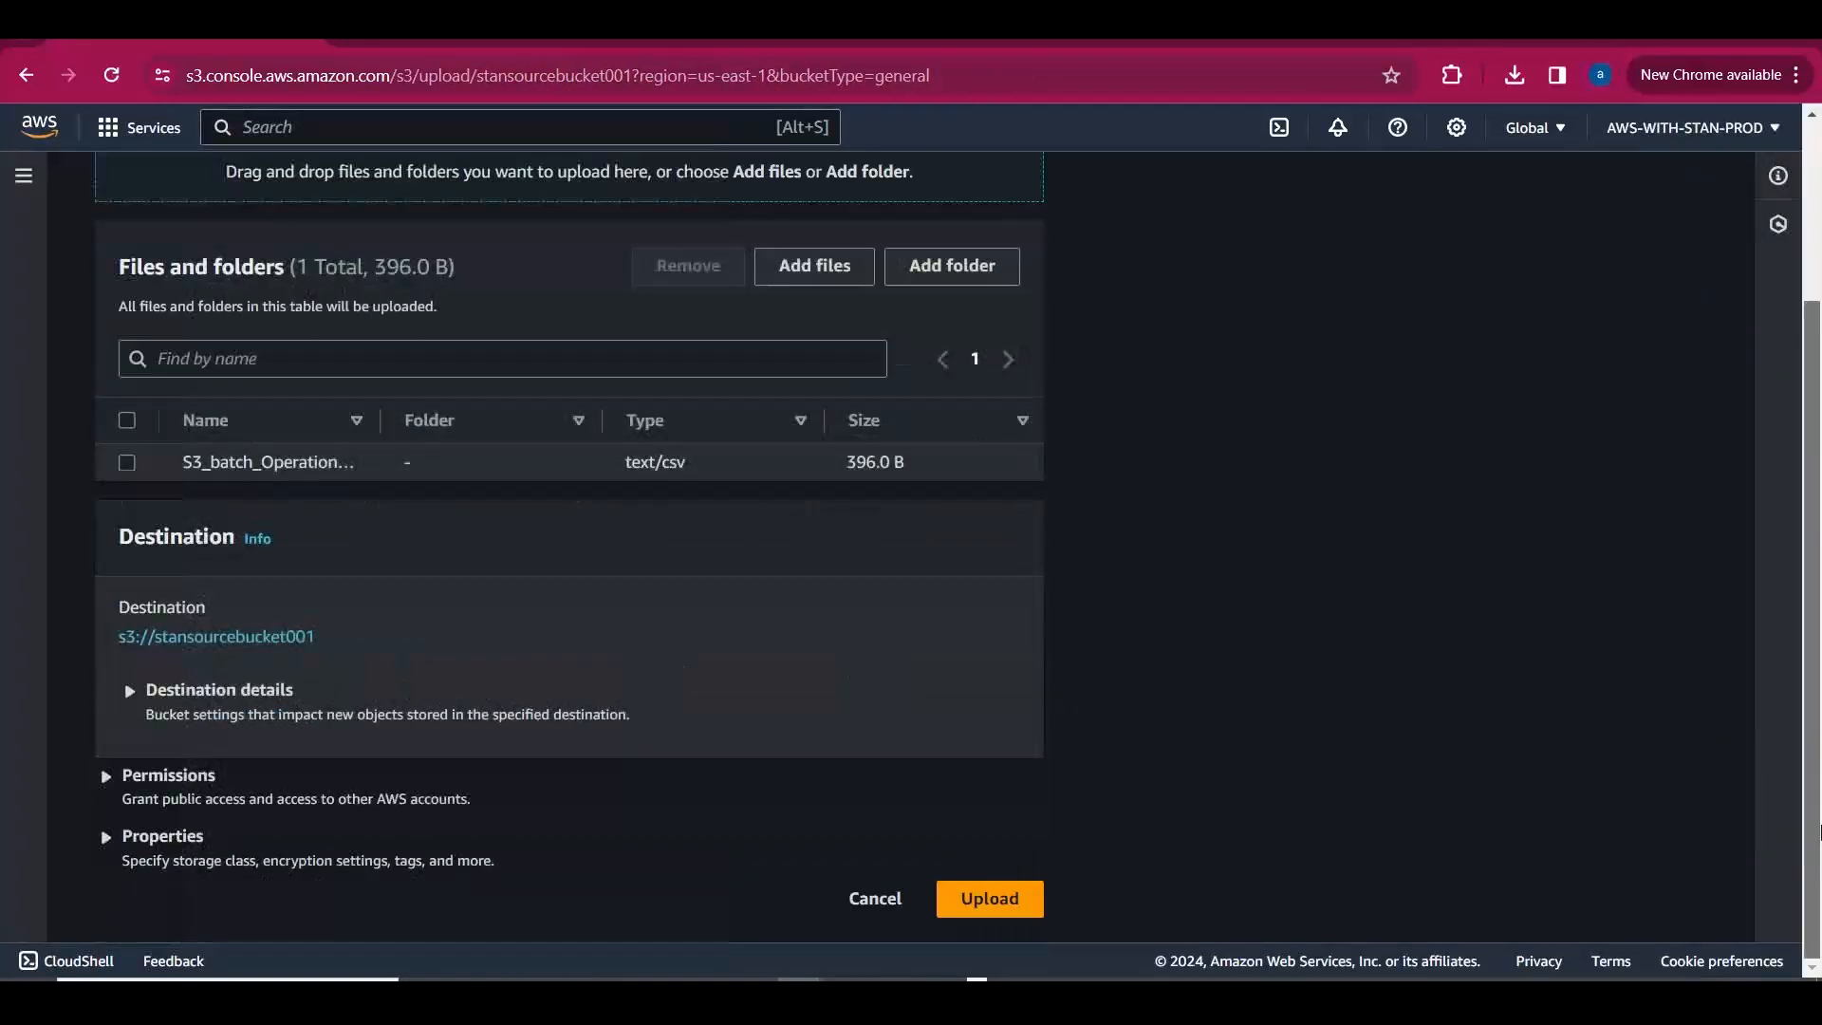
click(1014, 904)
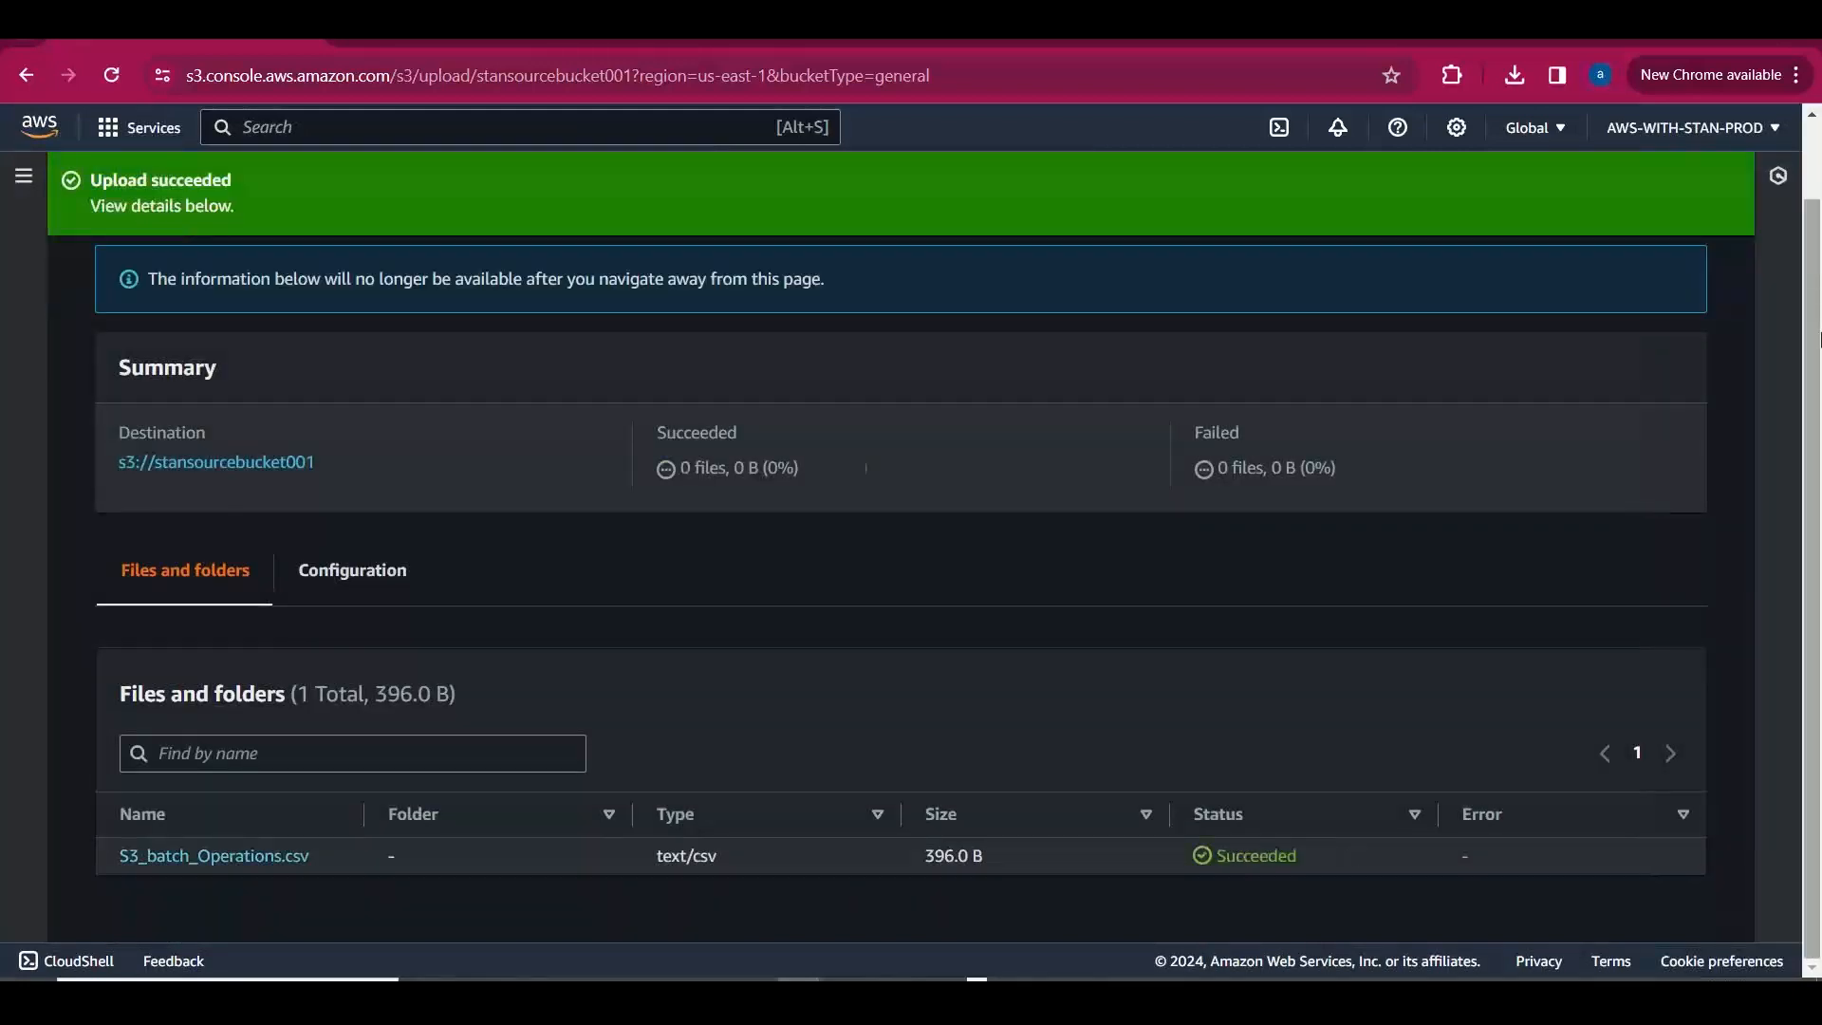
scroll(1695, 224, up, 1)
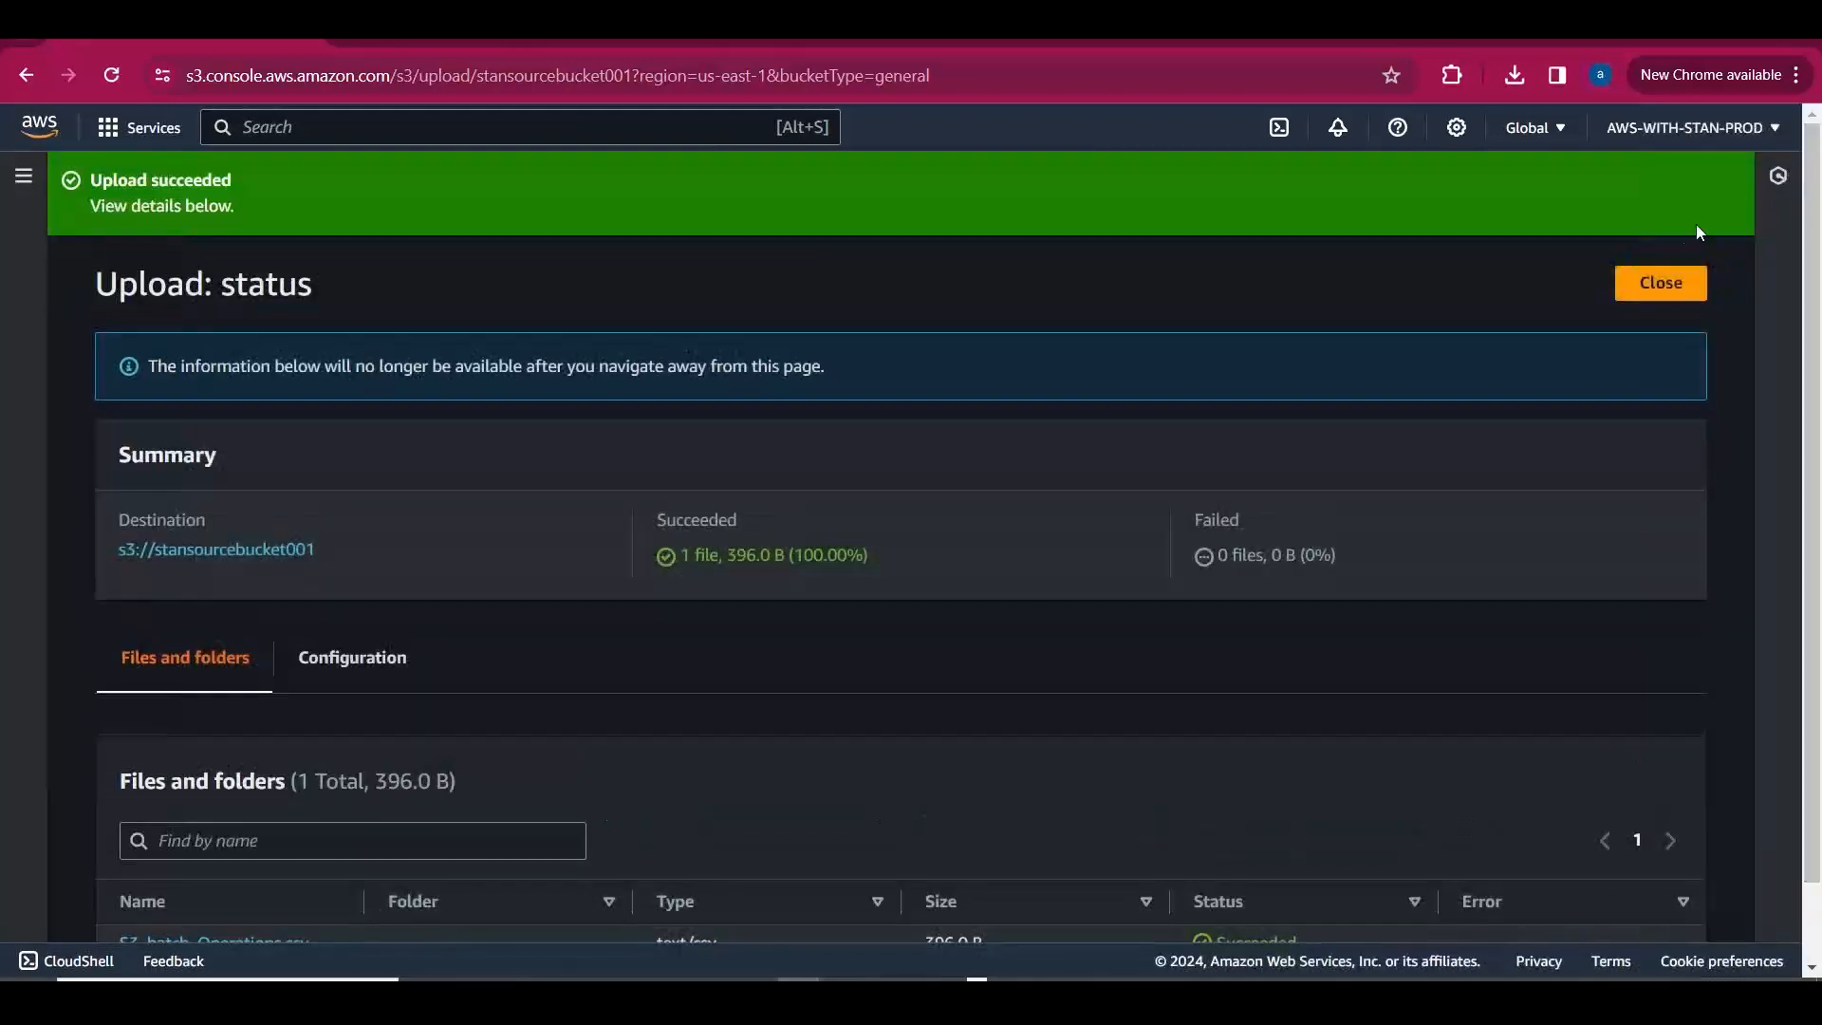
click(1660, 283)
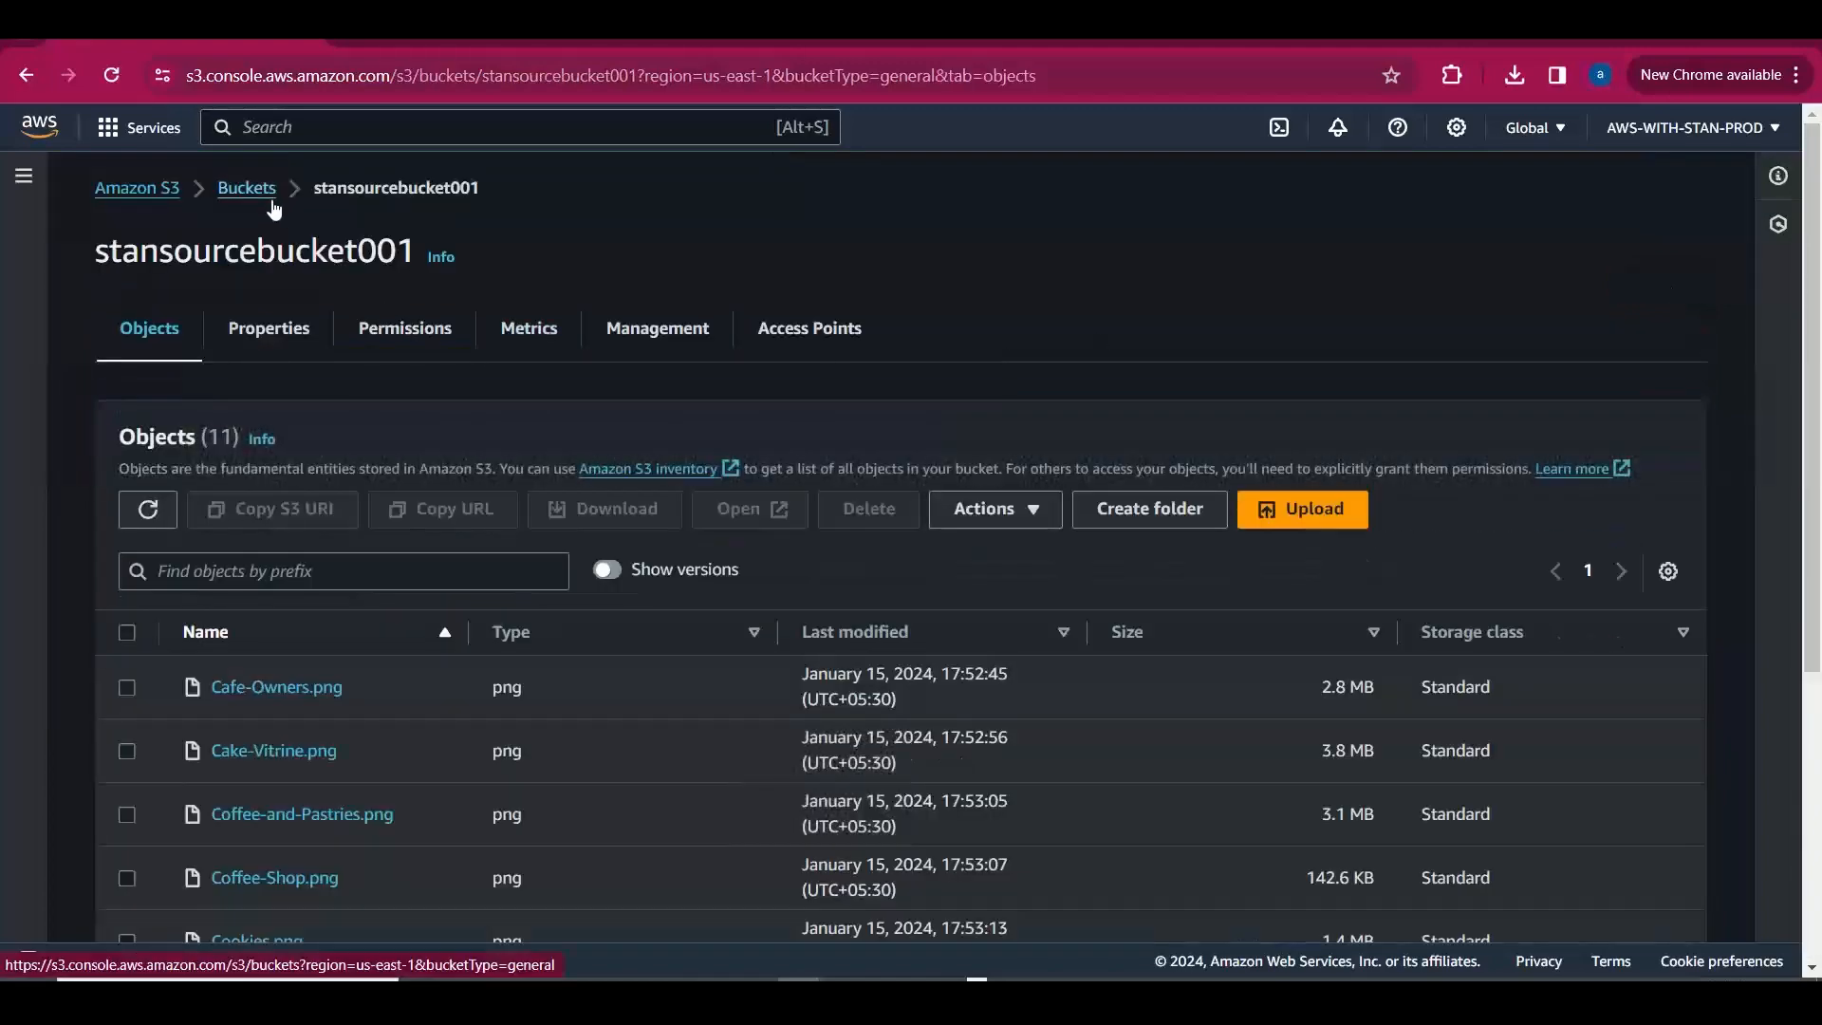
Review the object lists of stansourcebucket001 and standestbucket001 from the bucket list.
click(276, 193)
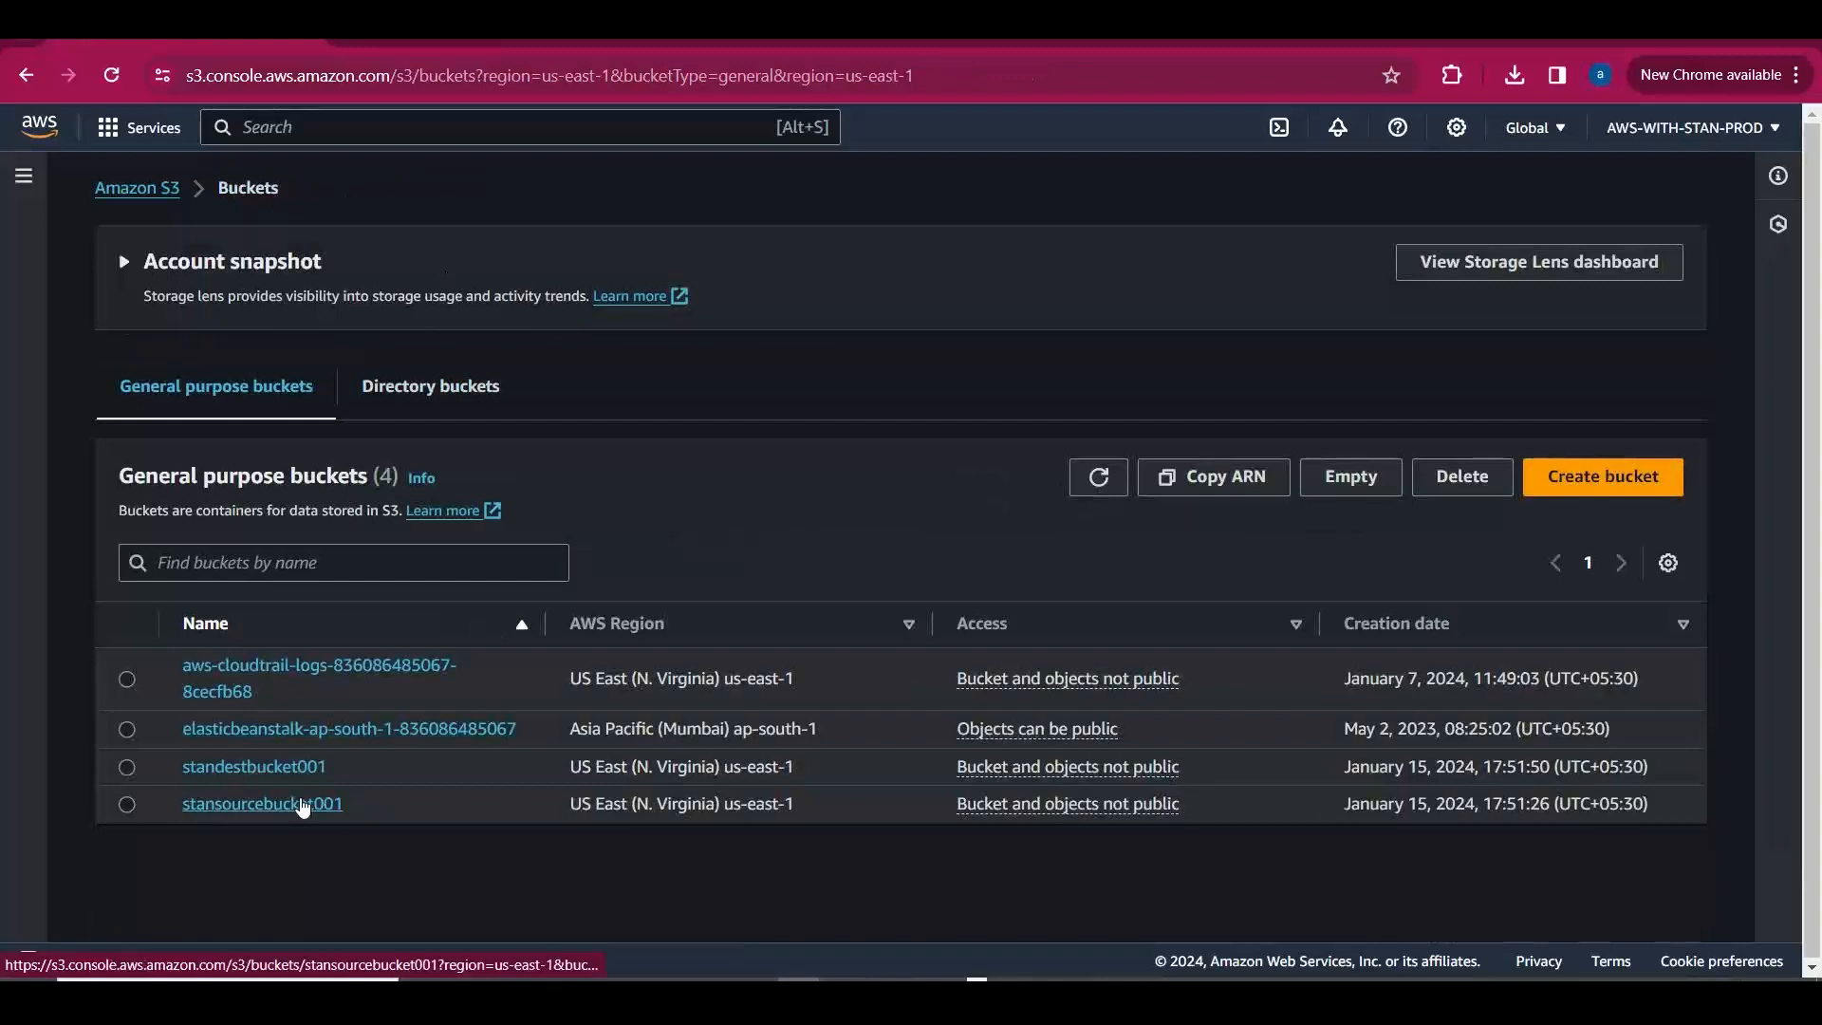
click(303, 807)
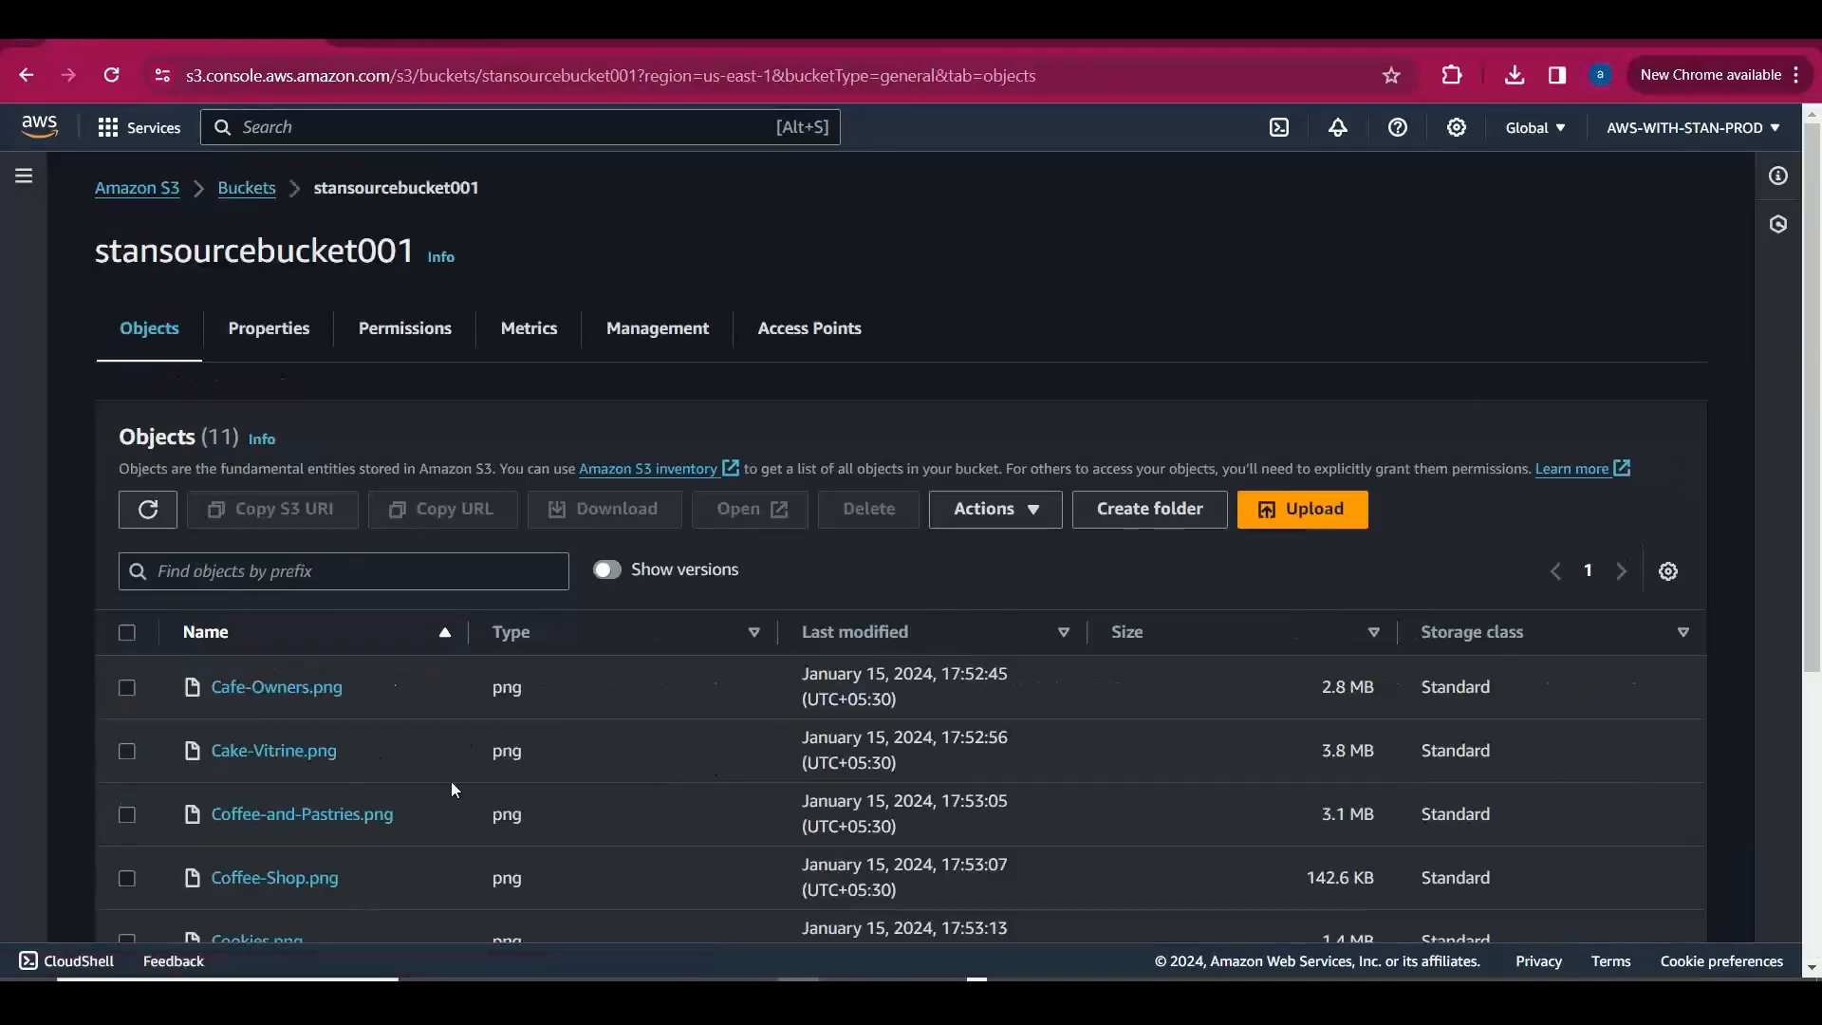
scroll(1812, 465, down, 5)
scroll(602, 203, up, 5)
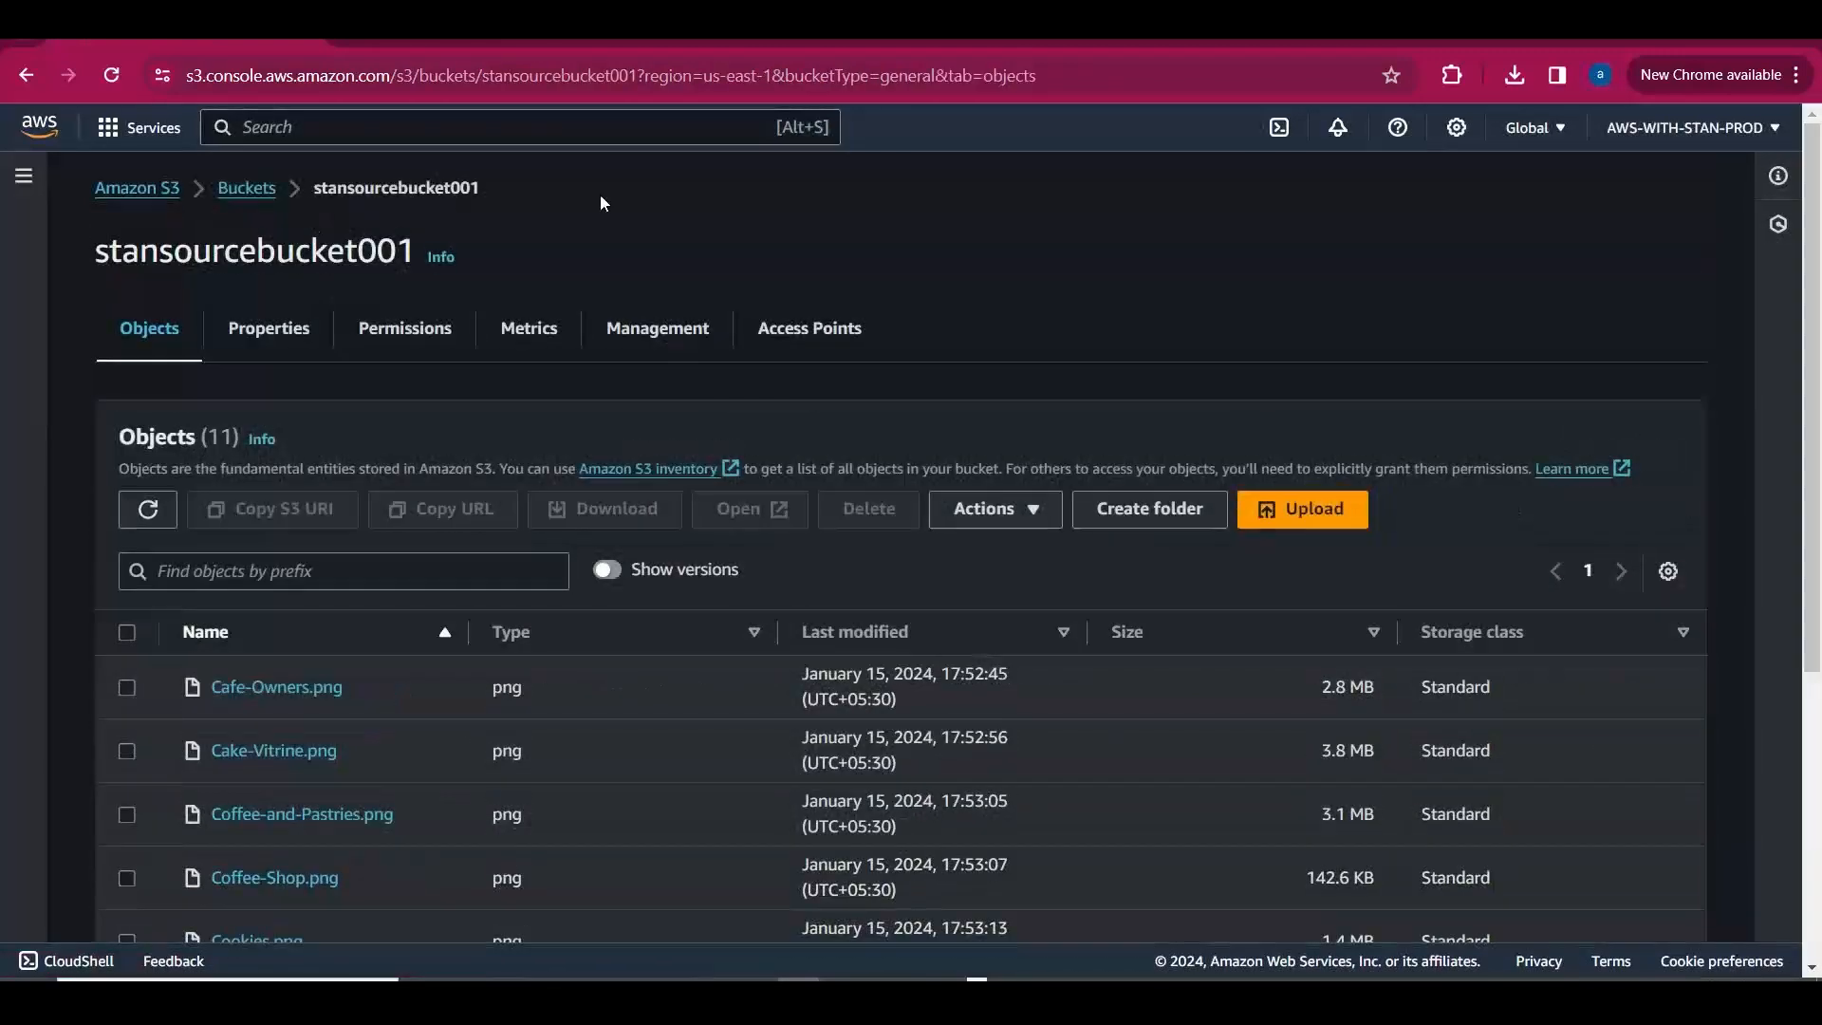
click(248, 190)
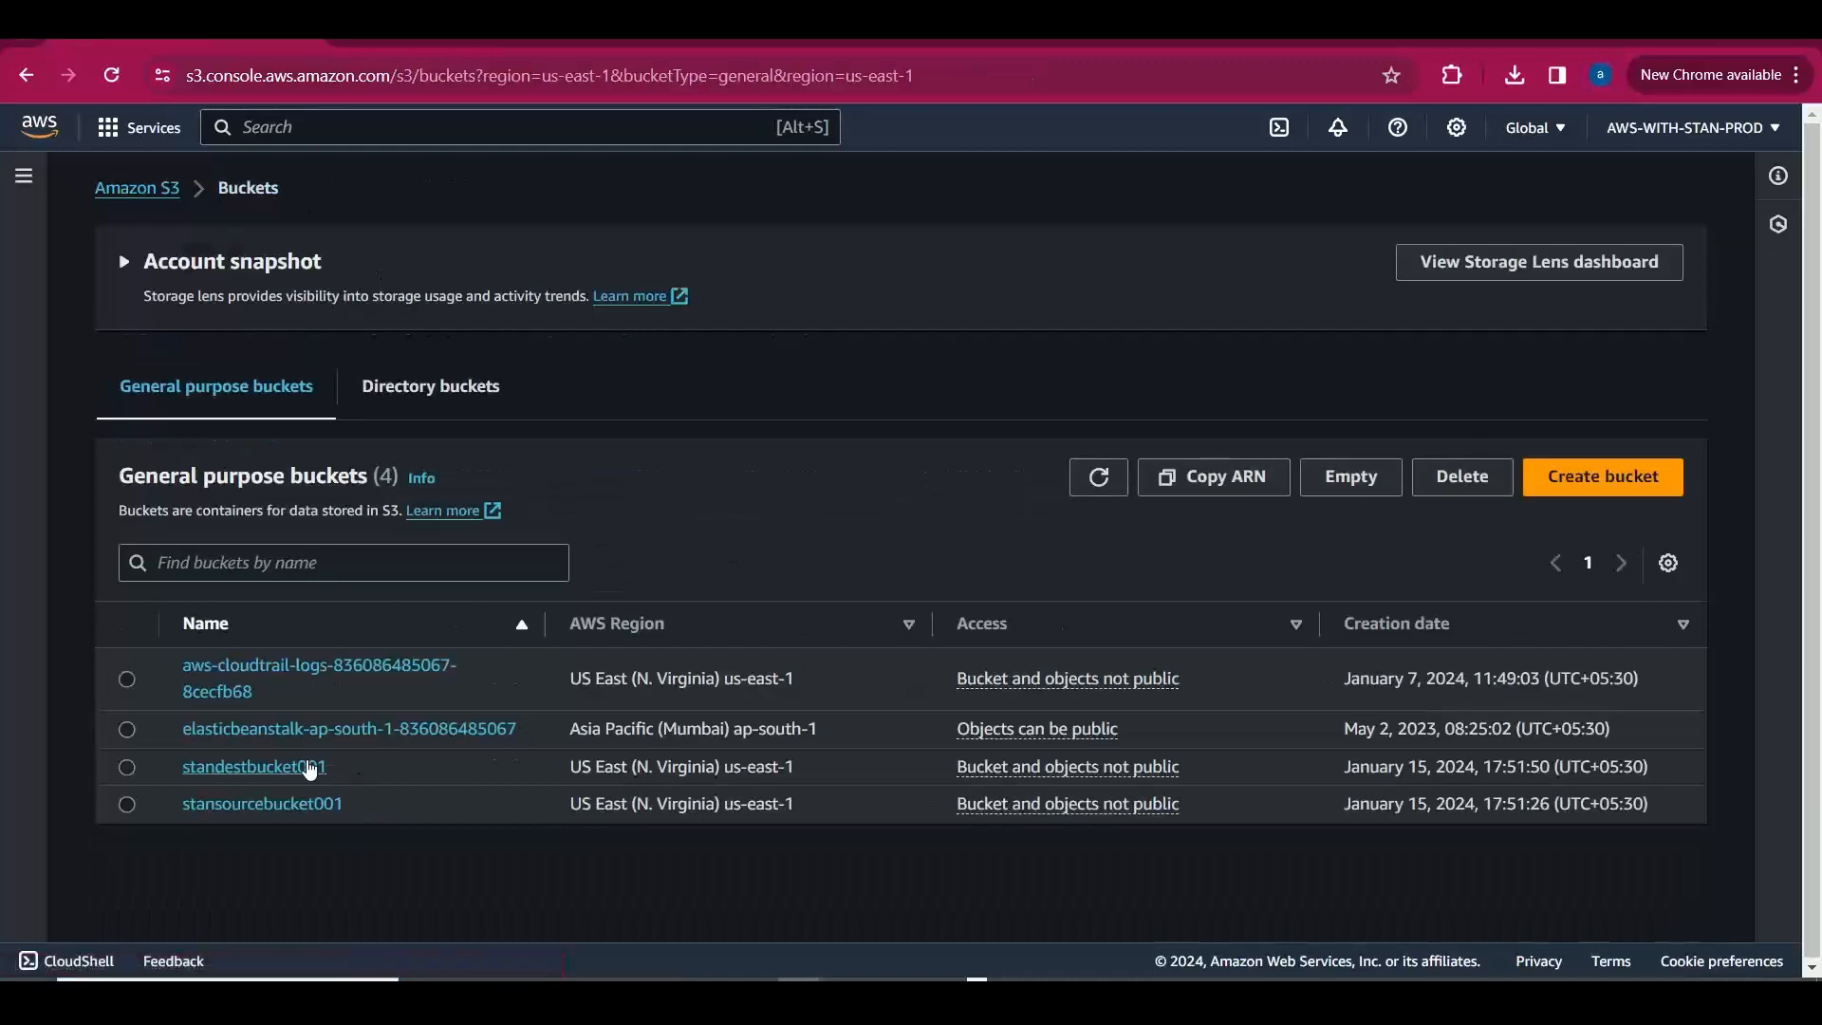
click(304, 769)
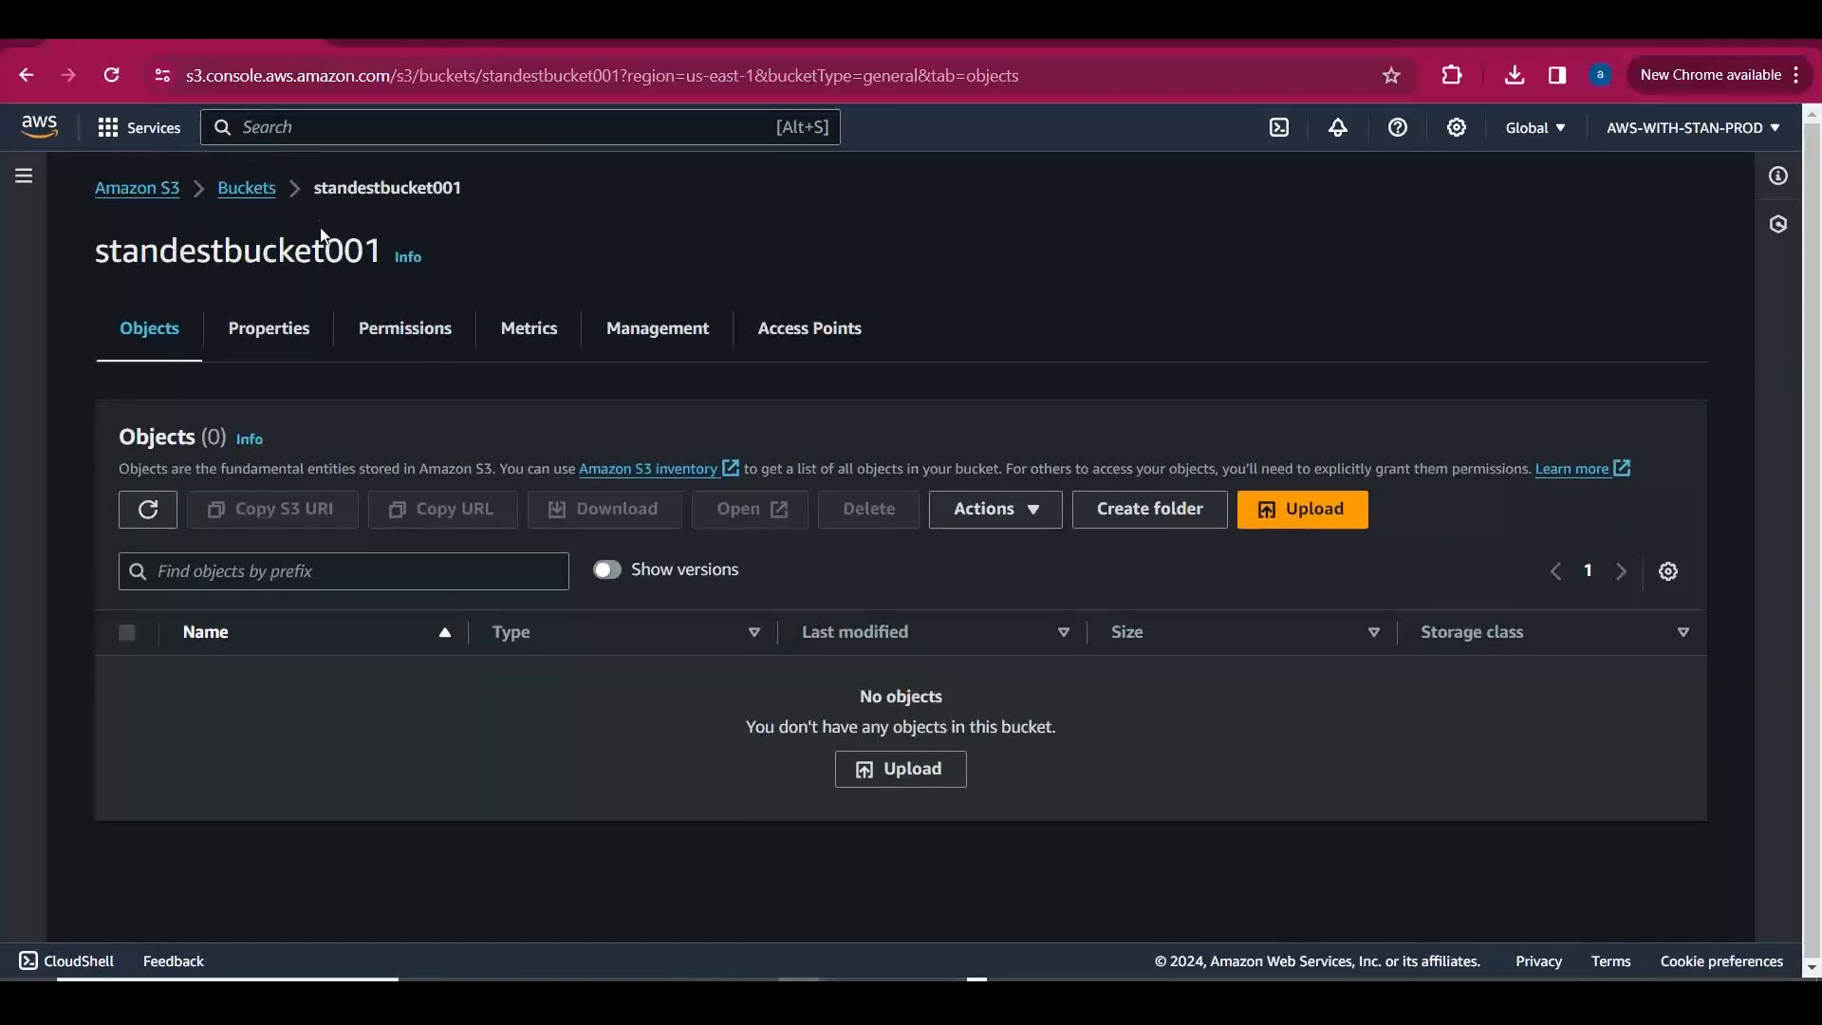
Return to the bucket list, duplicate its browser tab, and open standestbucket001 in the duplicate.
right_click(252, 196)
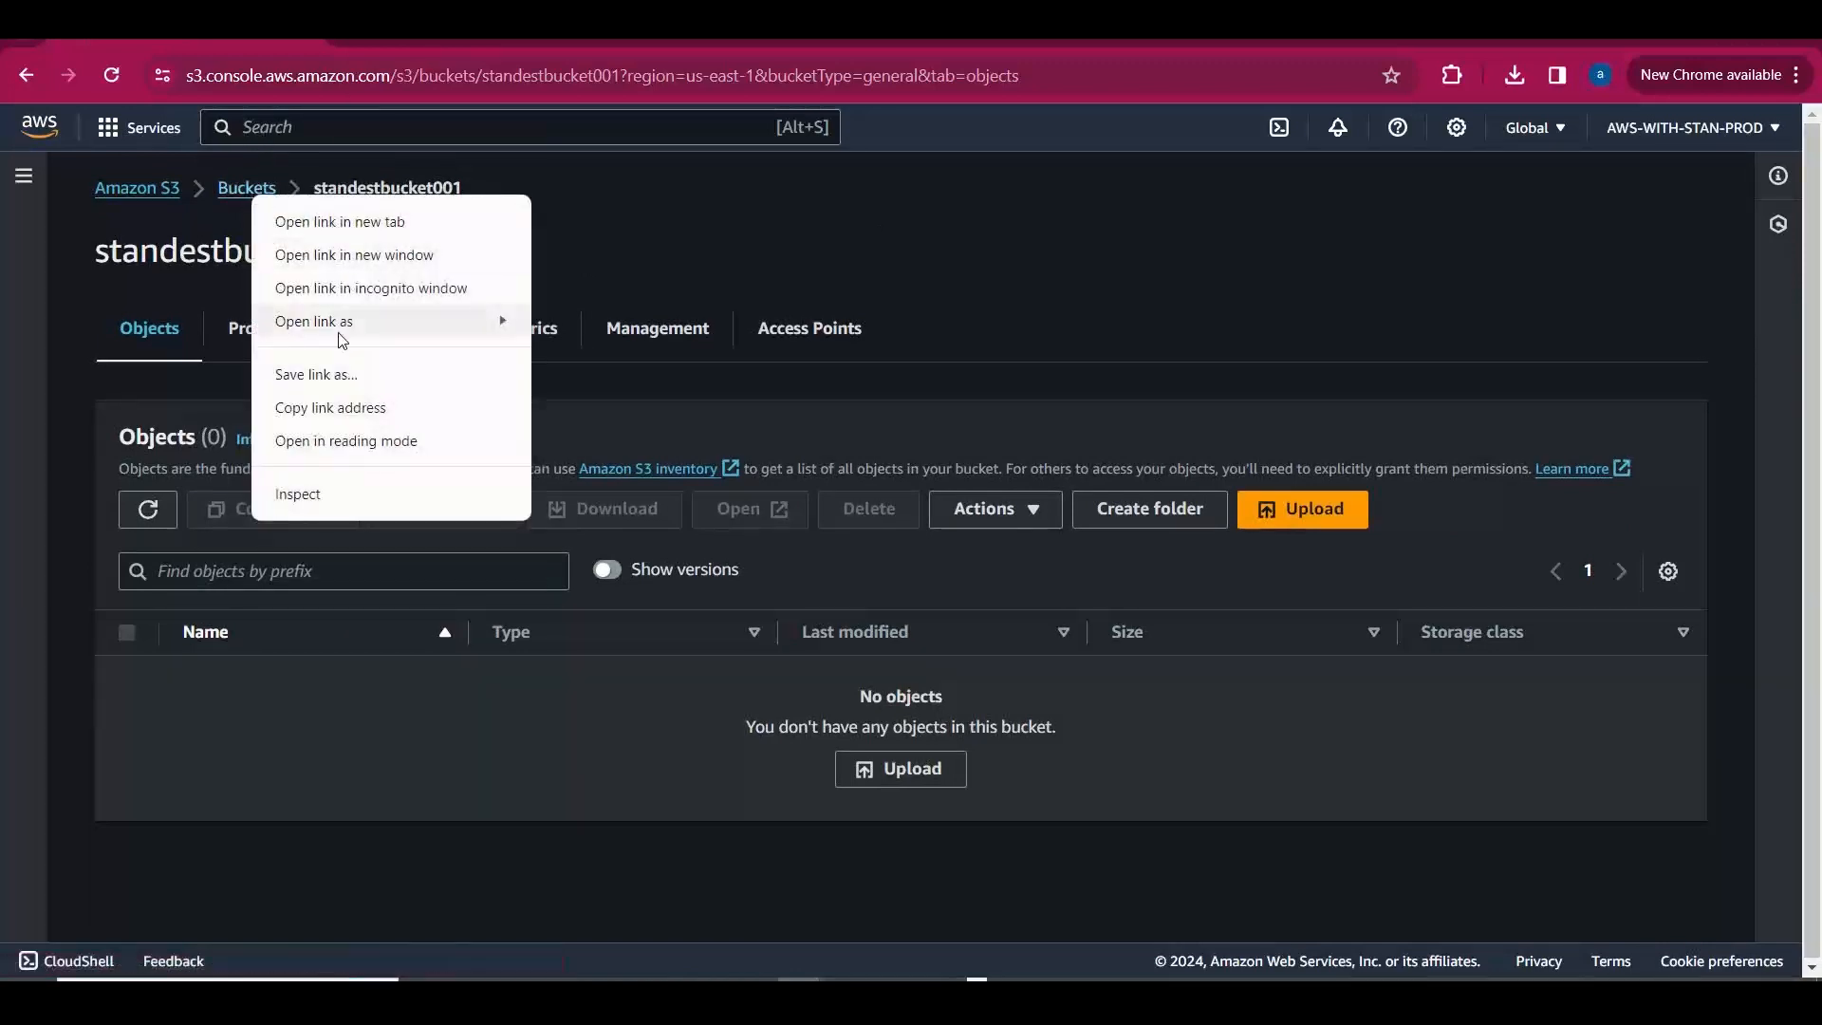
click(345, 411)
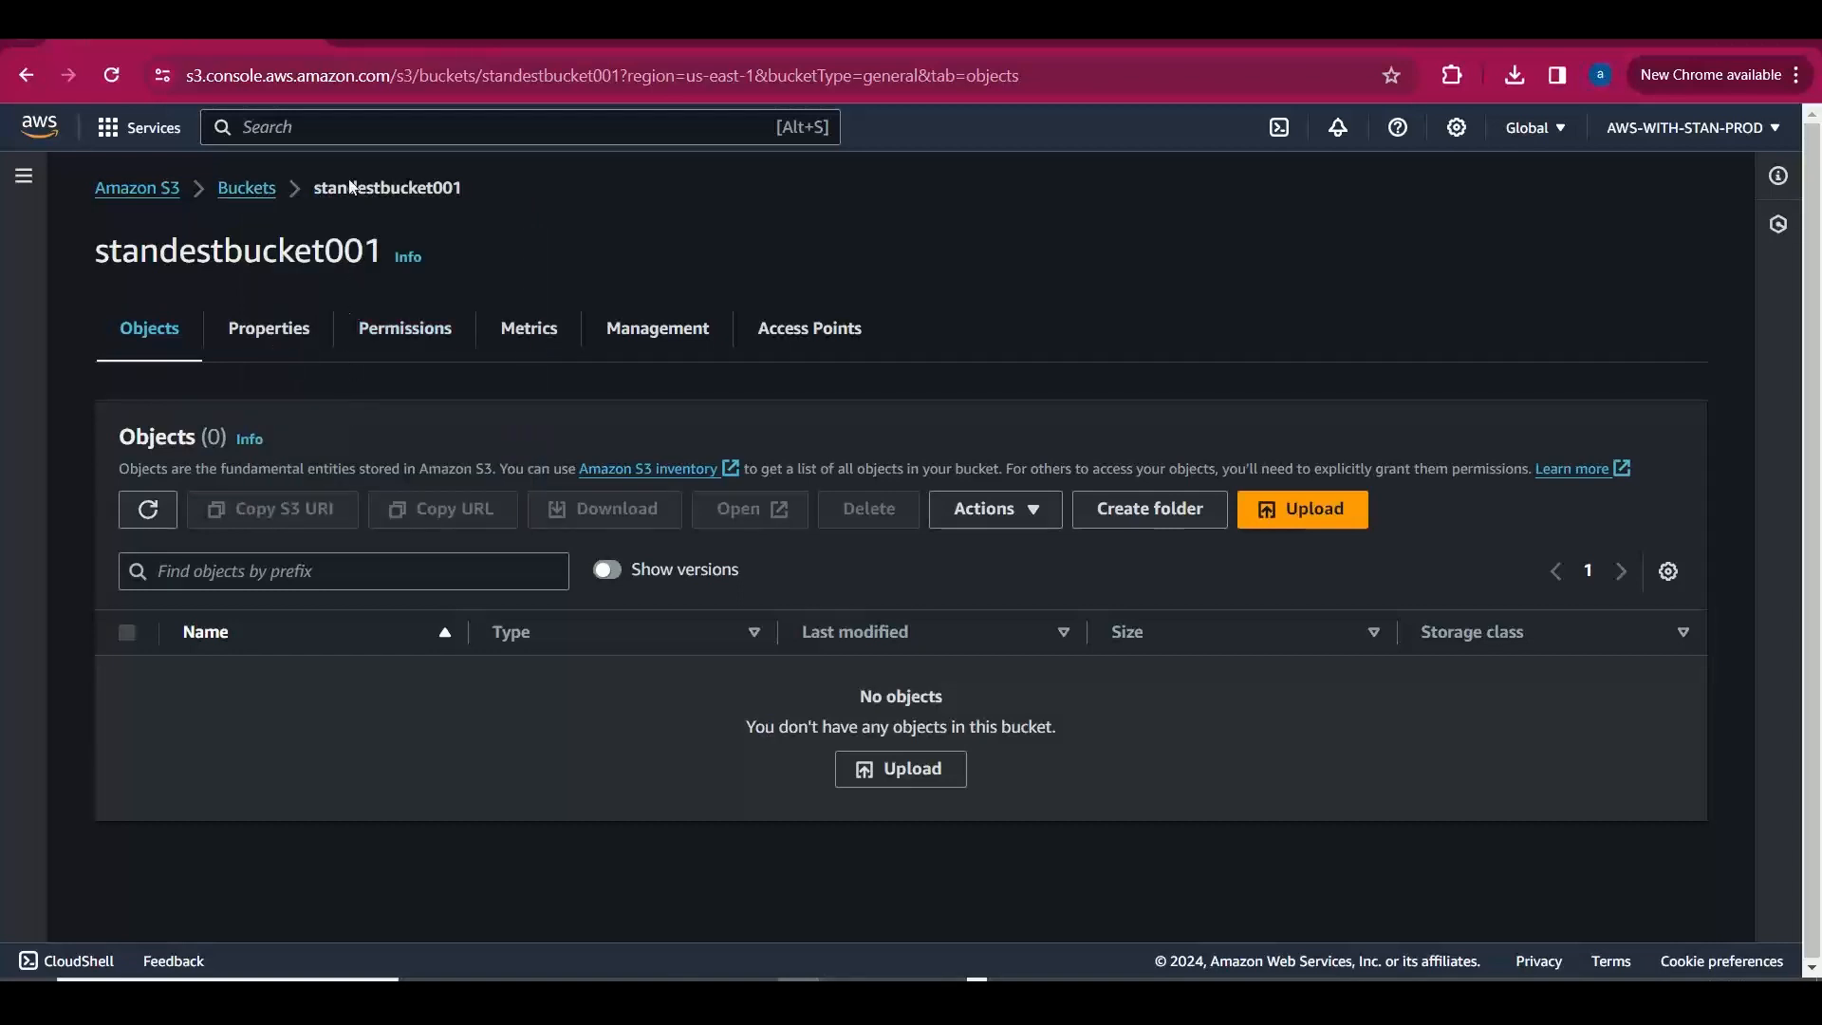
click(266, 190)
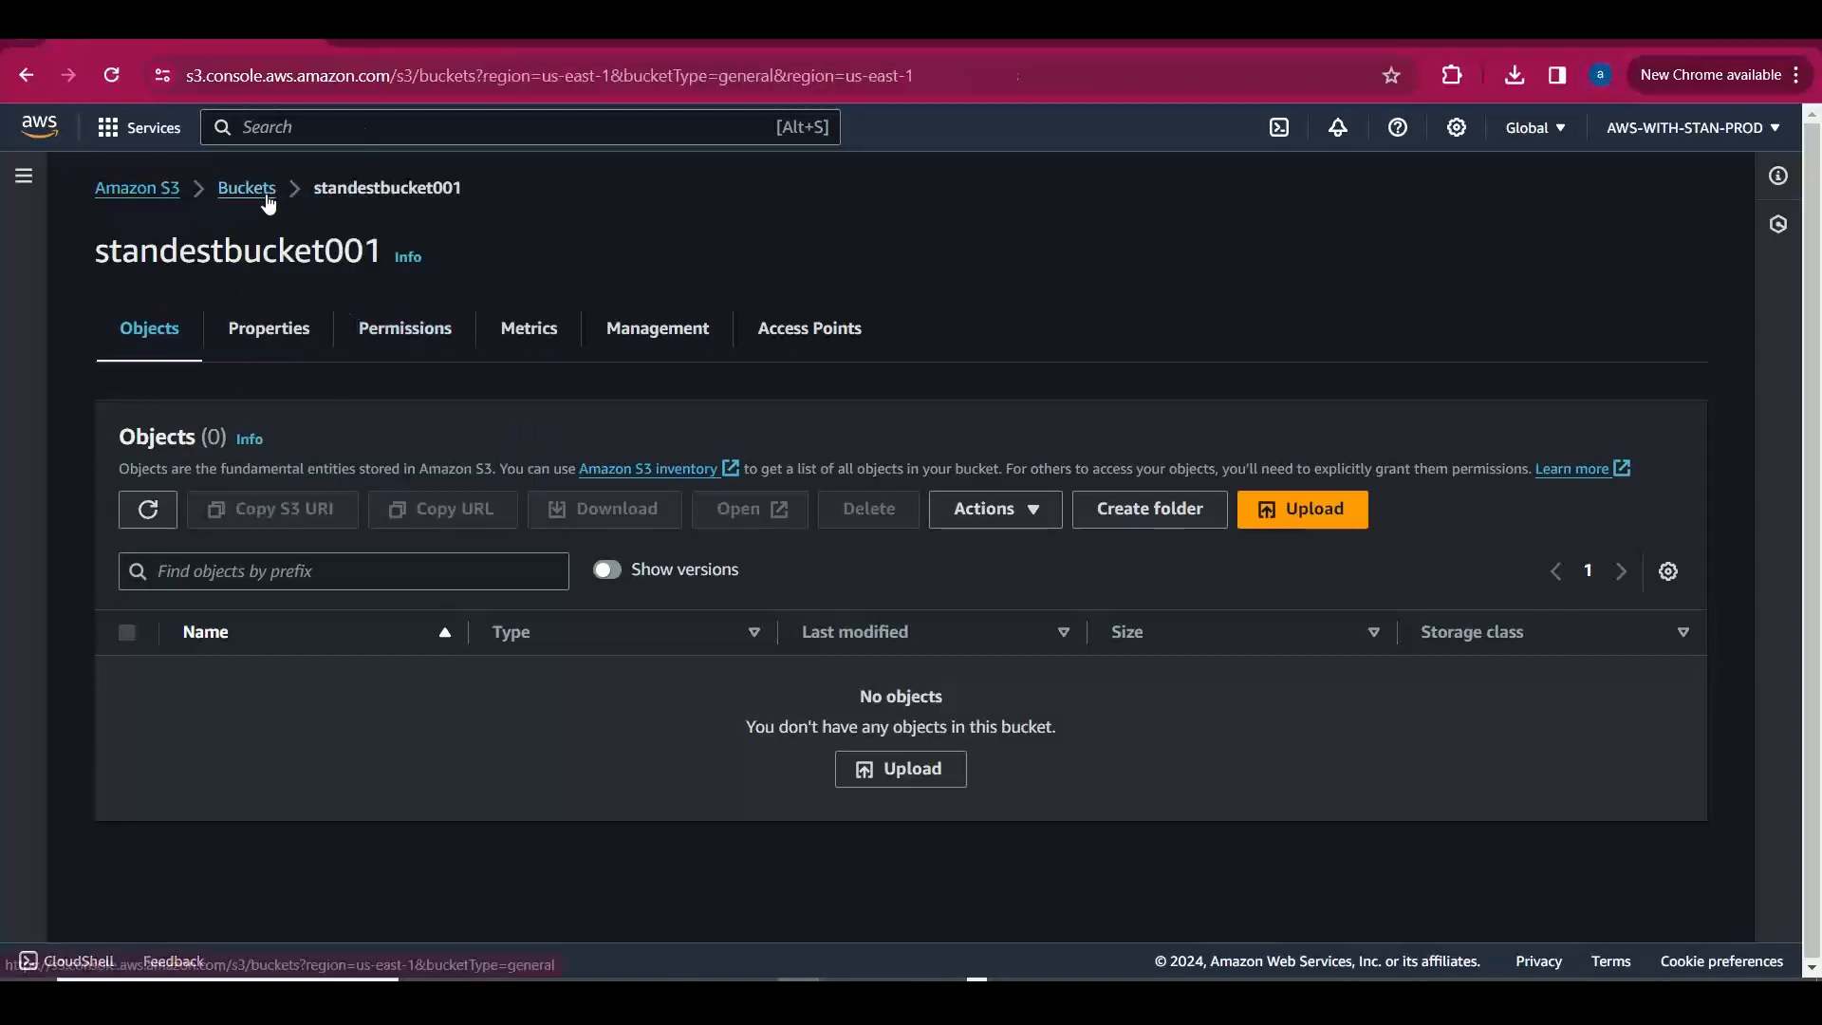
right_click(224, 32)
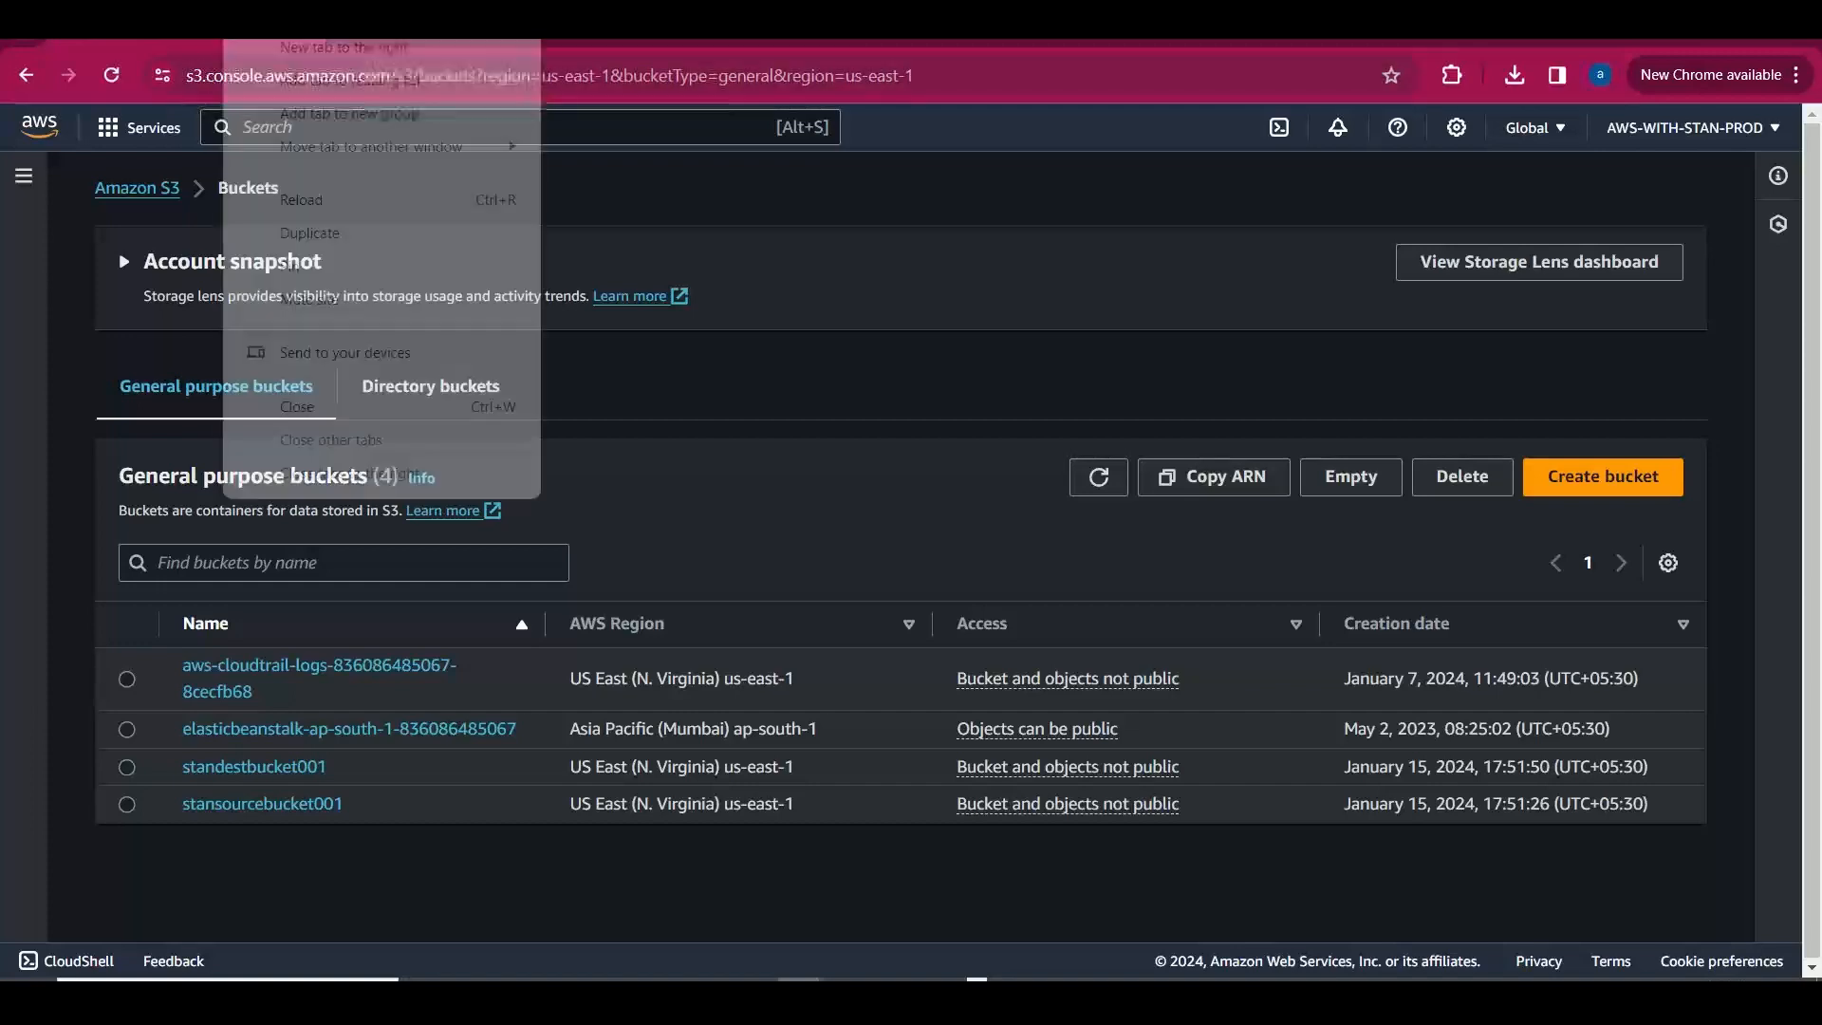
click(326, 231)
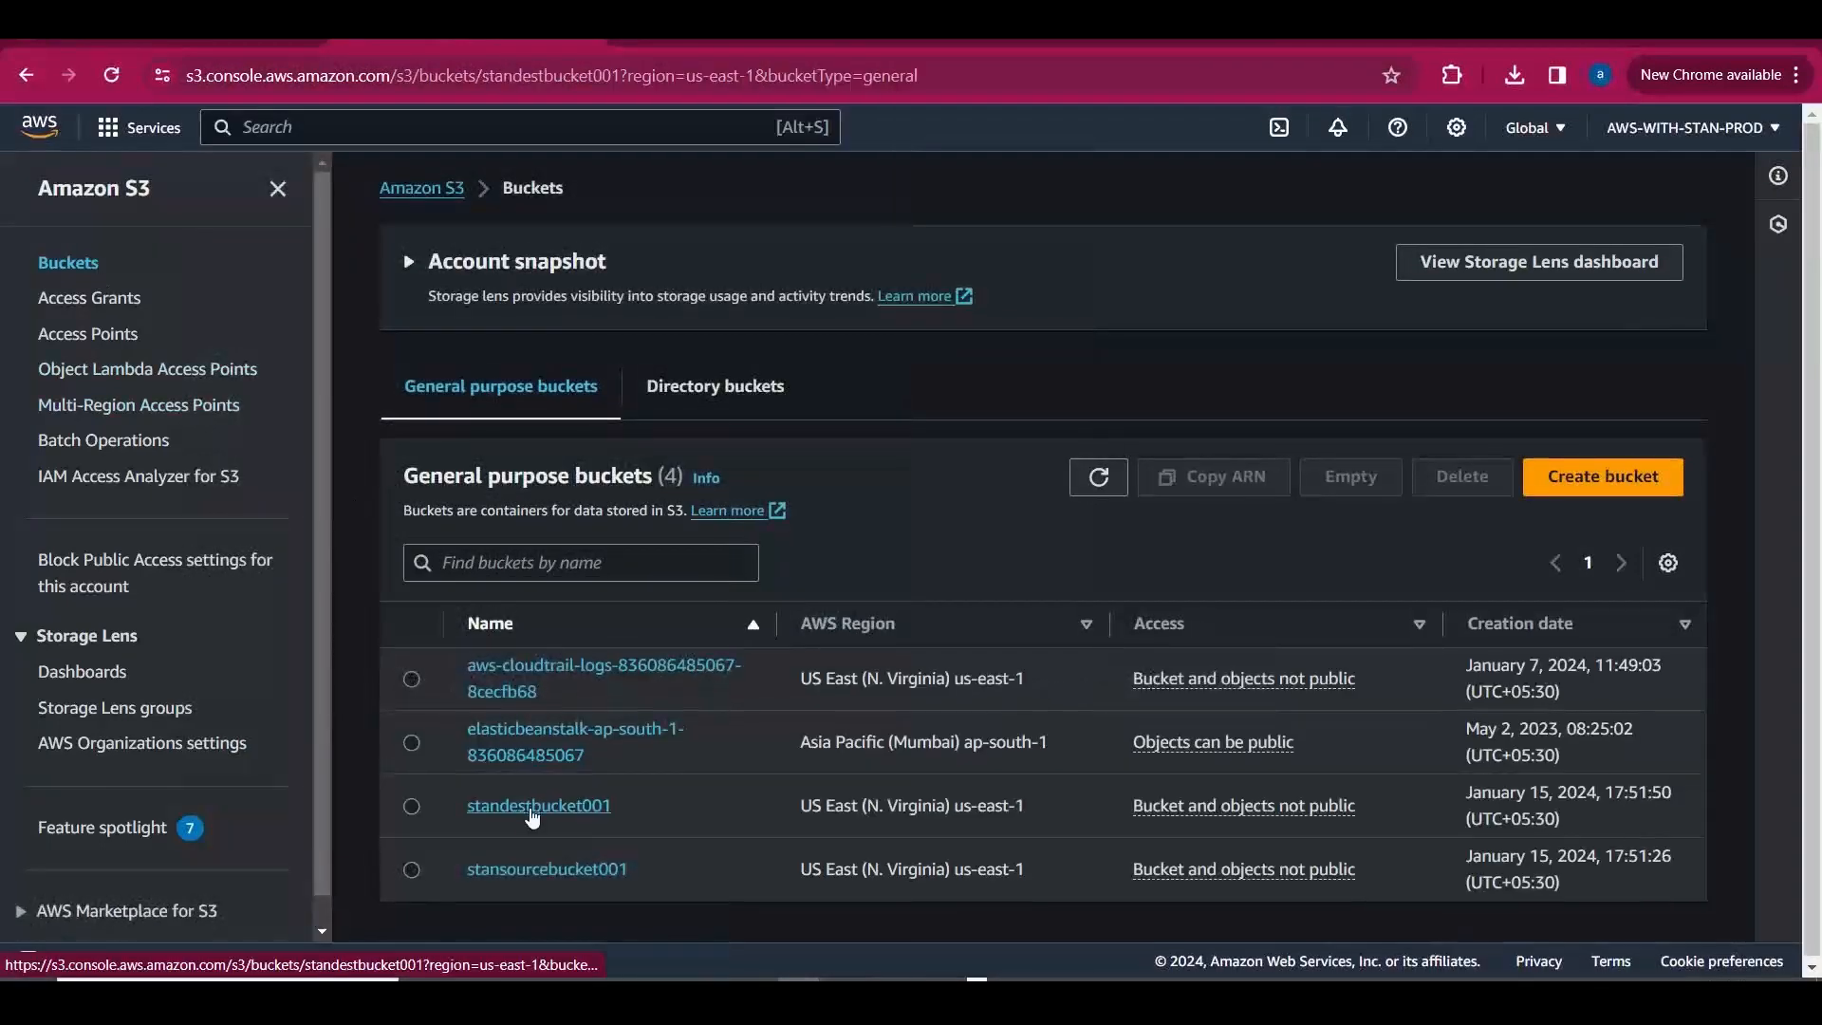
click(533, 805)
Return to the original browser tab, open S3 Batch Operations, and start creating a new job.
click(186, 41)
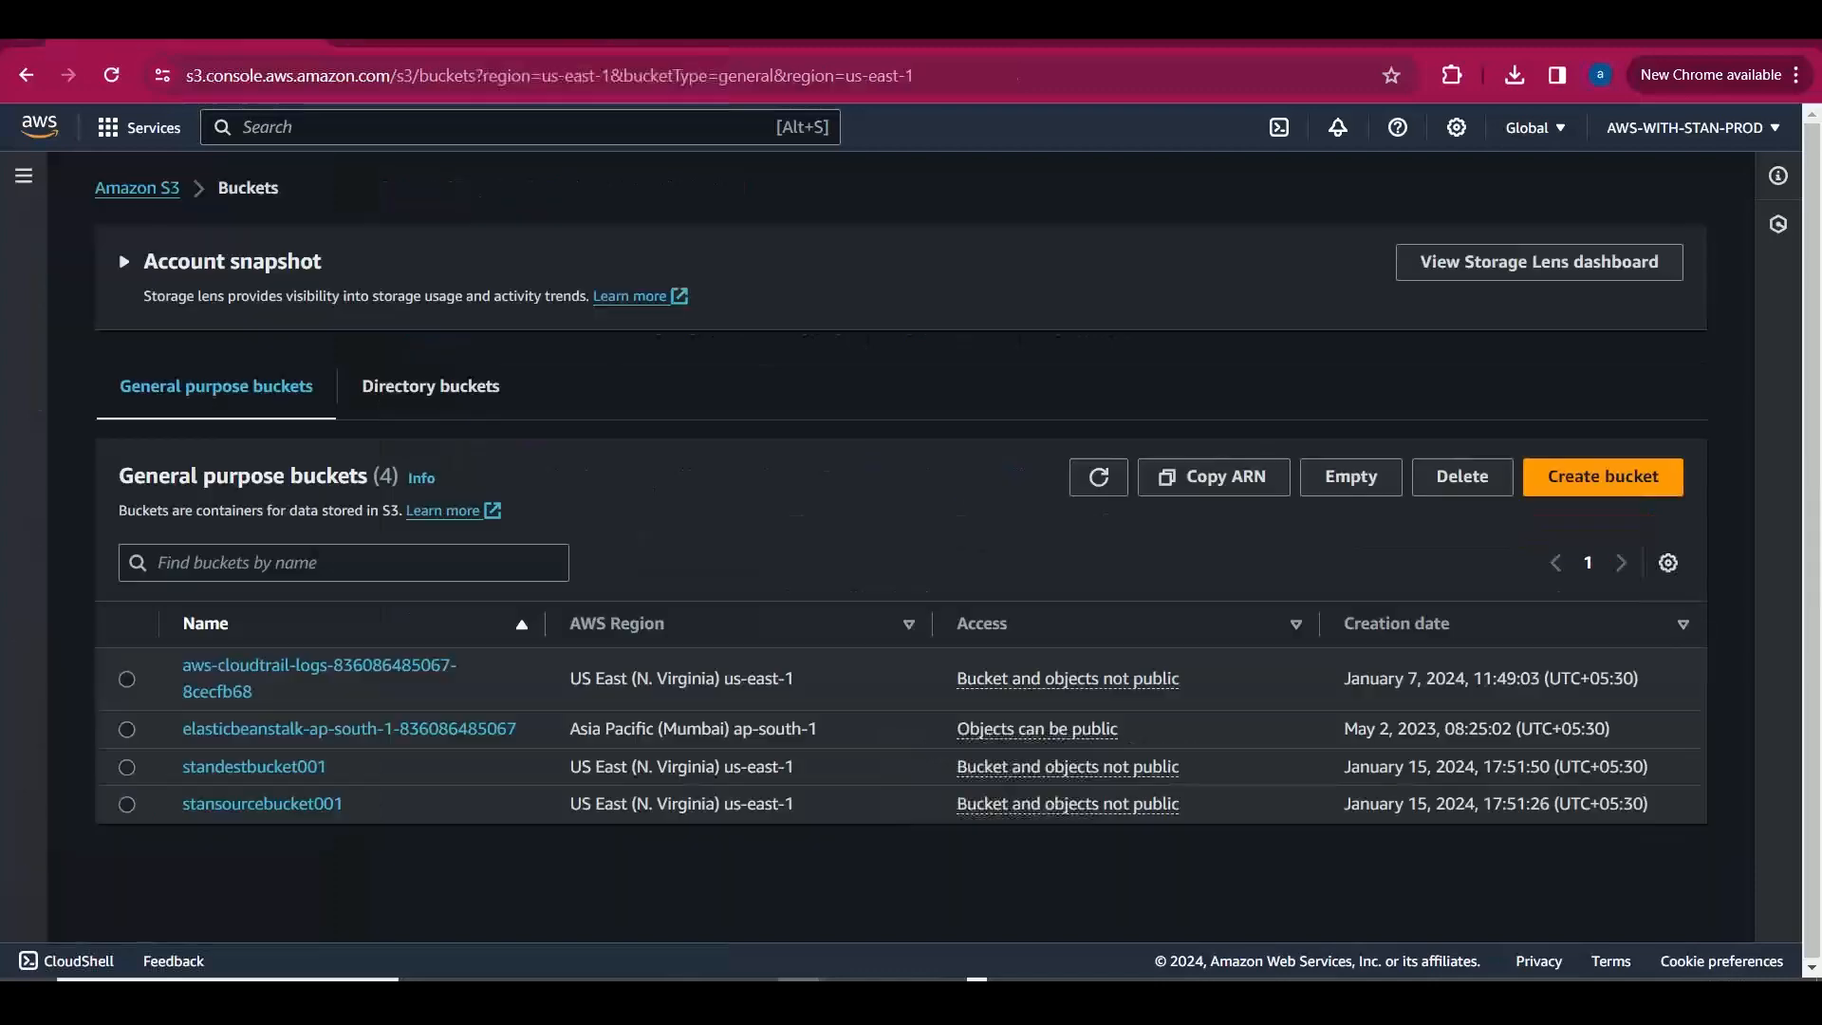
click(152, 189)
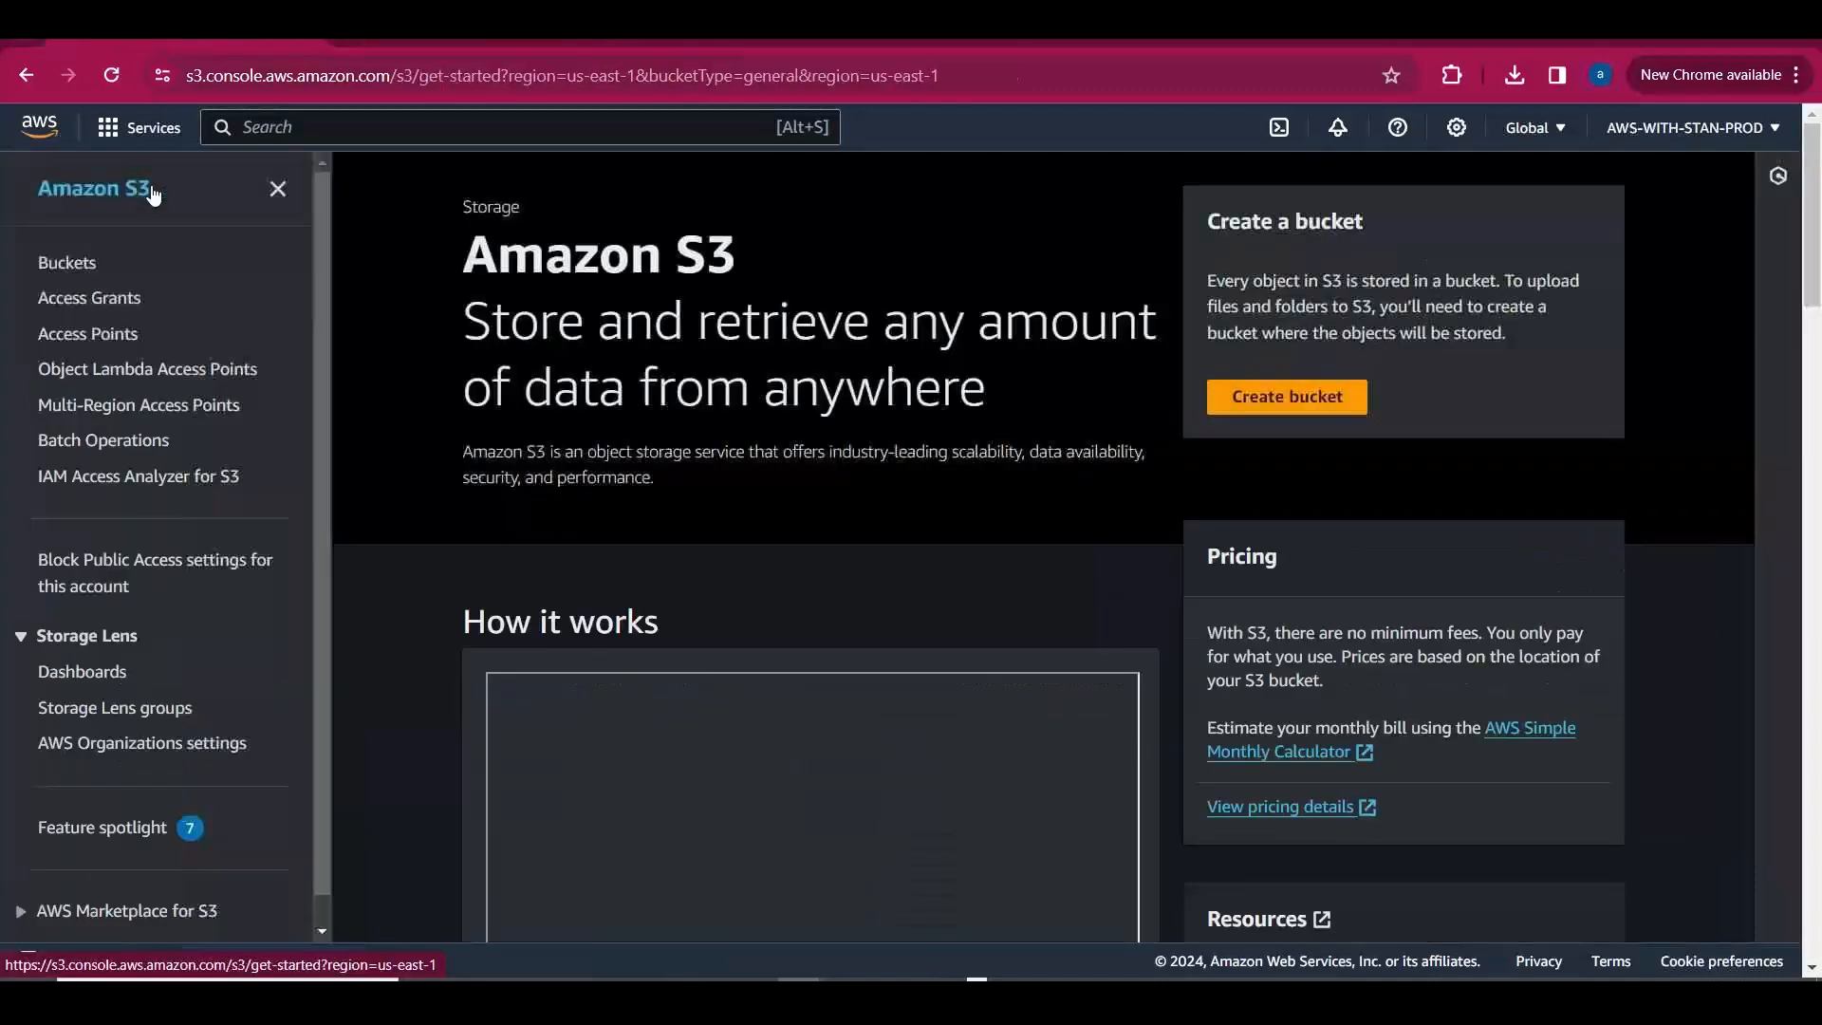
click(123, 442)
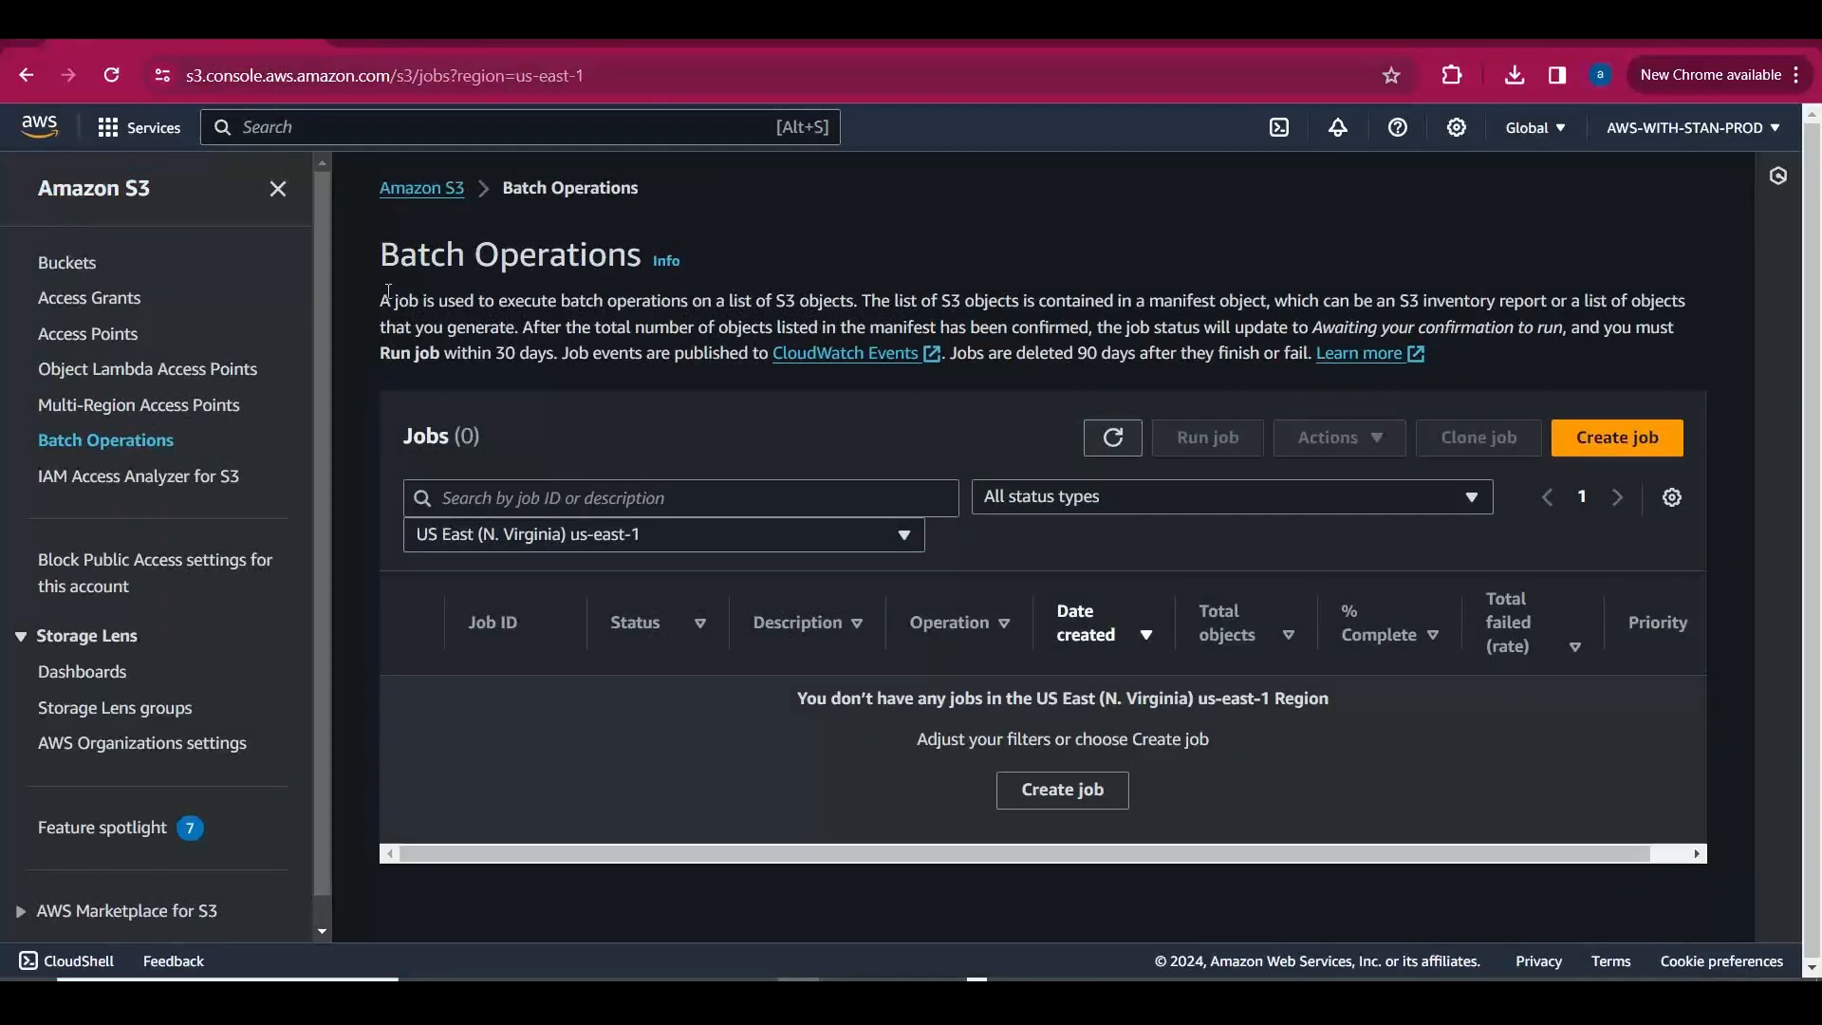
drag(379, 297, 427, 294)
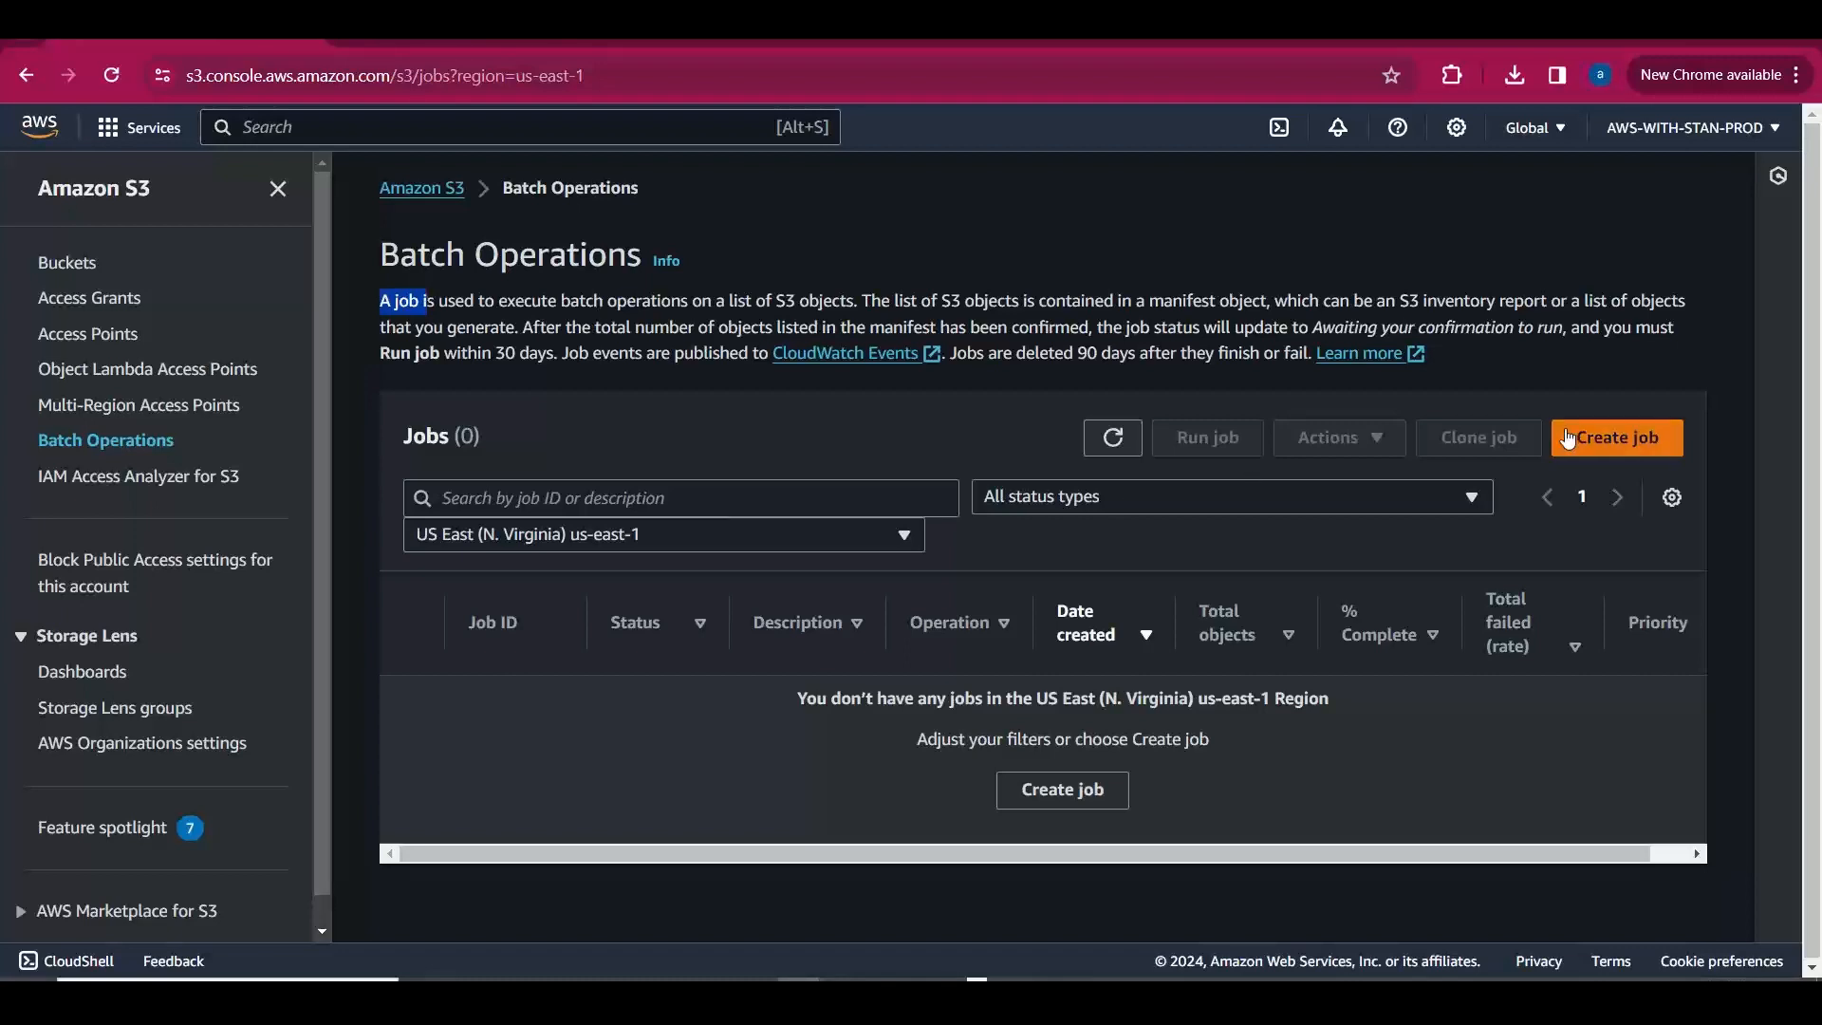
drag(1128, 298, 1260, 294)
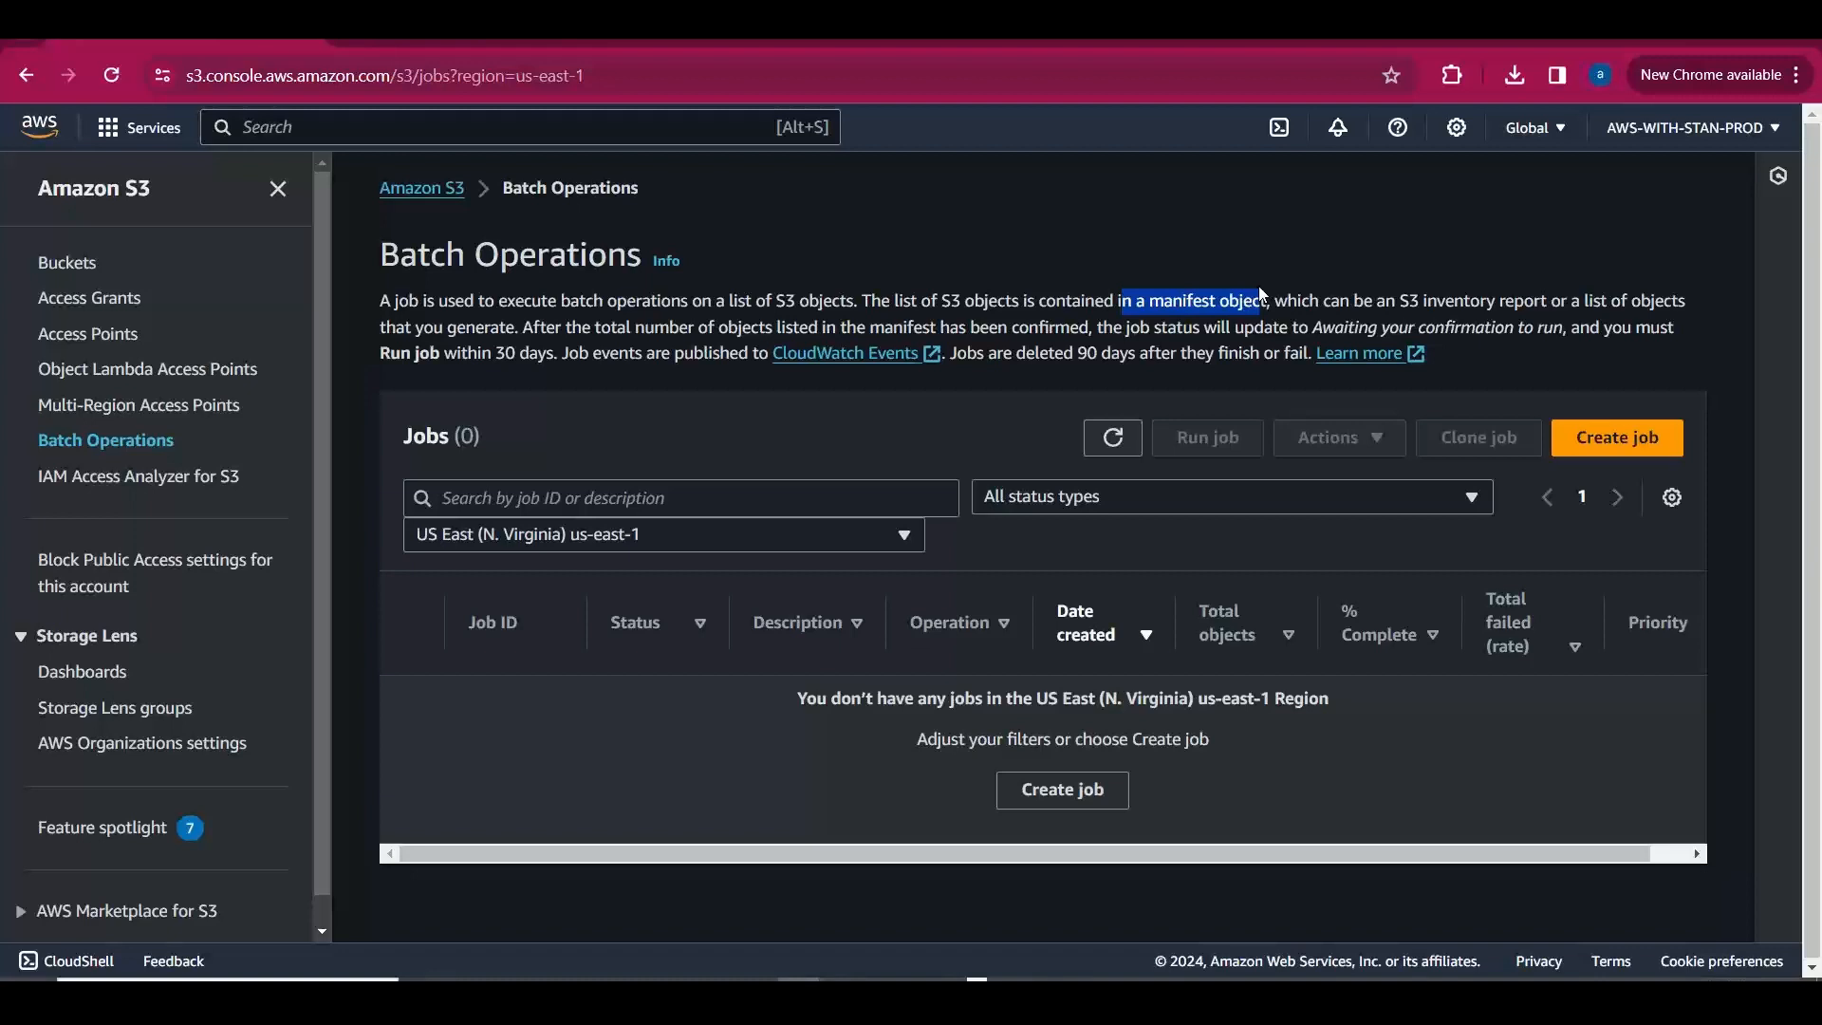
click(1635, 446)
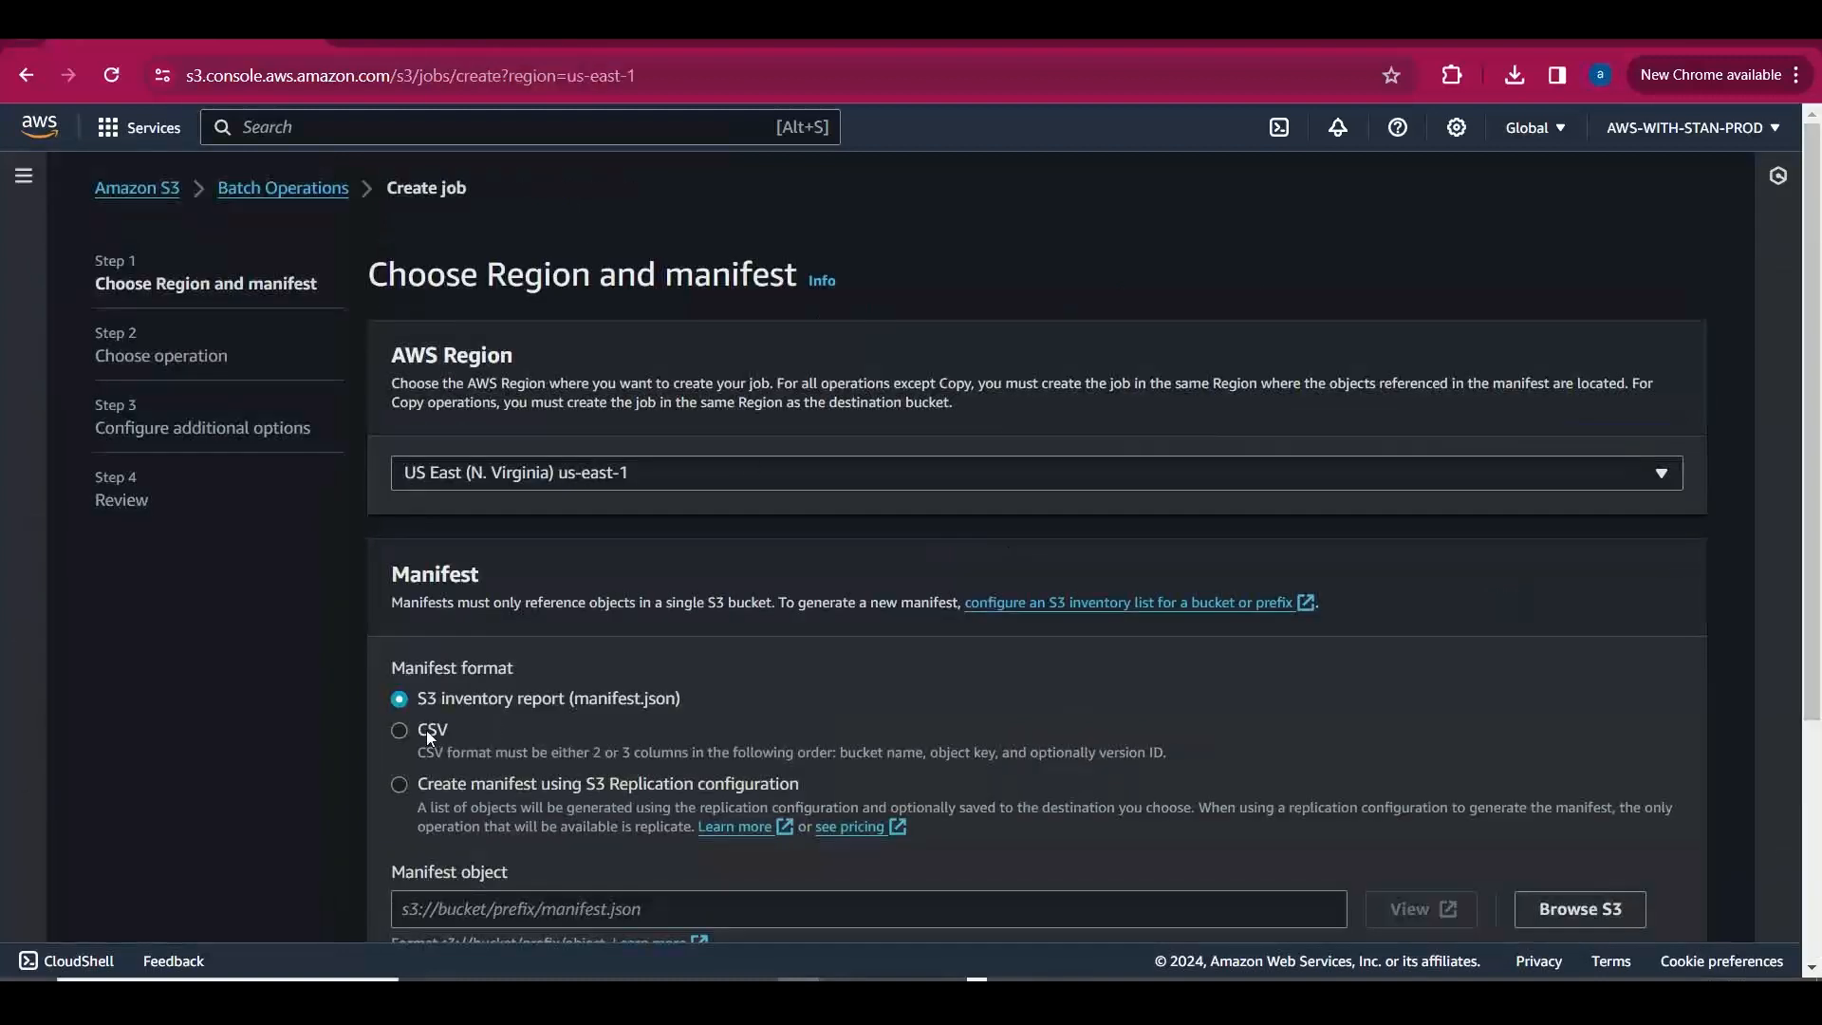
Set the manifest format to CSV, choose S3_batch_Operations.csv in stansourcebucket001 as the manifest object, and continue to the operation choice.
click(425, 731)
scroll(1812, 417, down, 3)
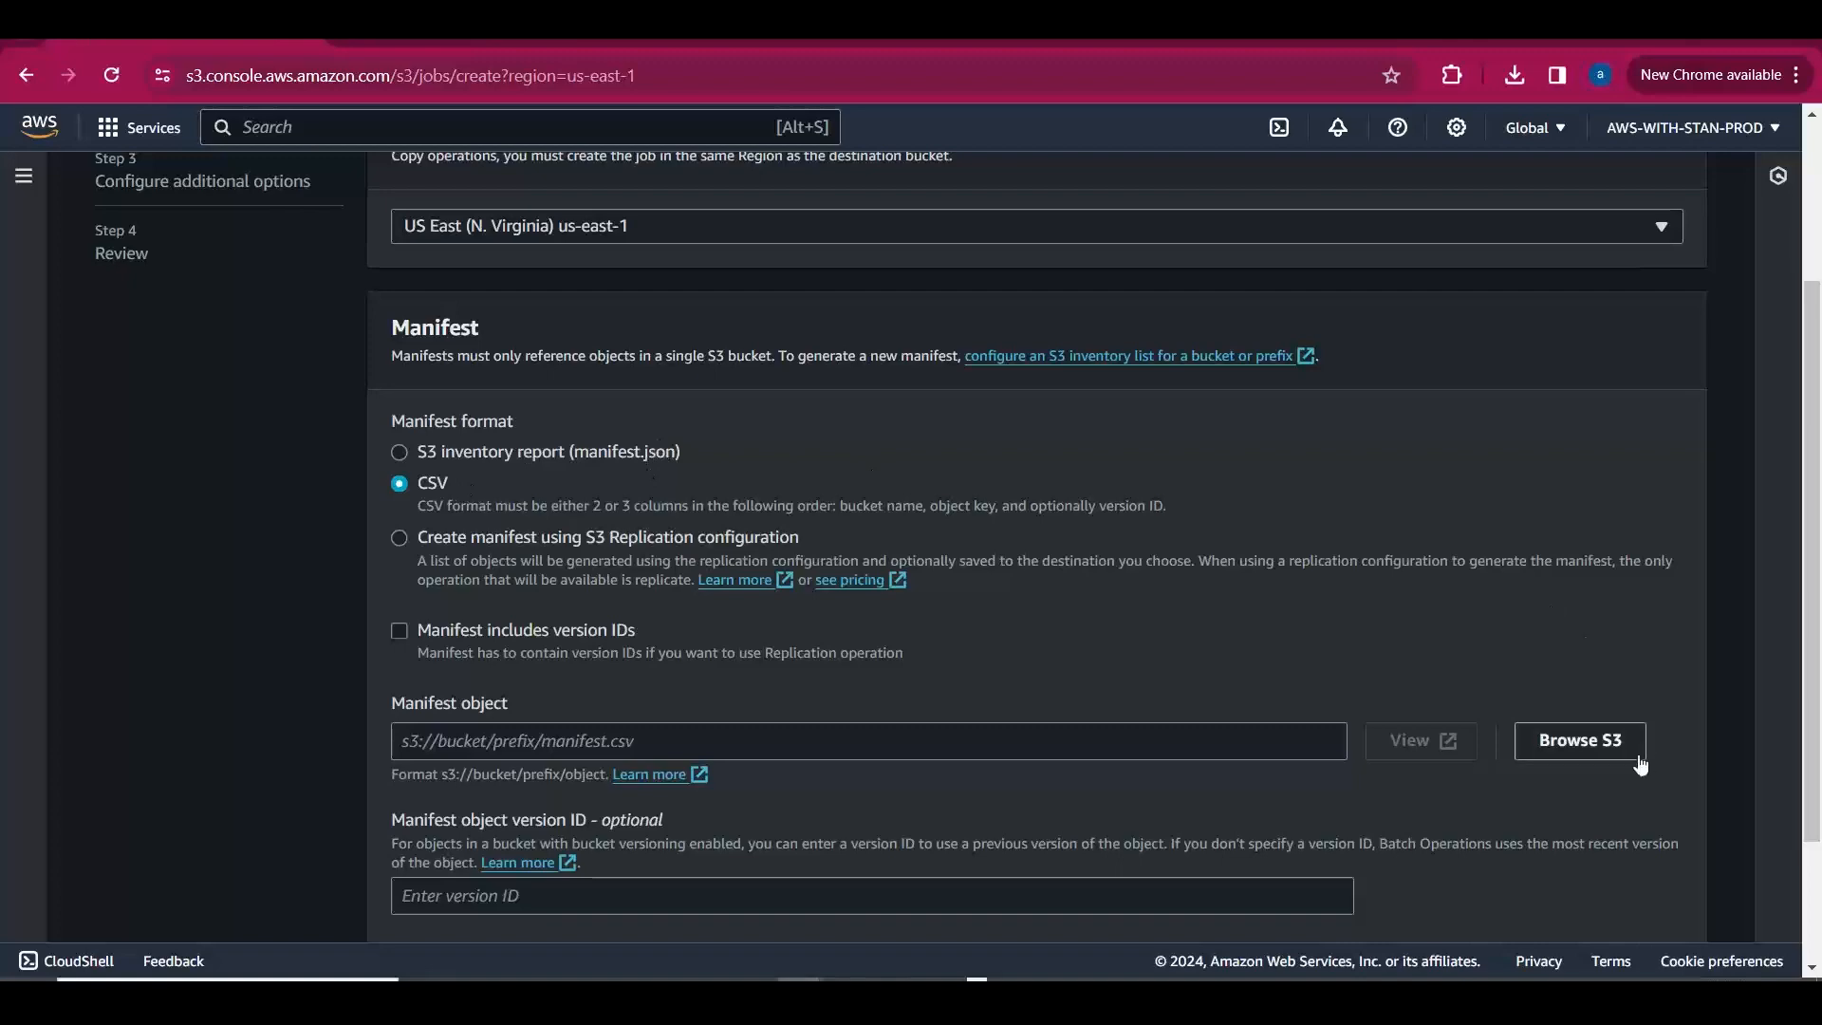
click(1592, 742)
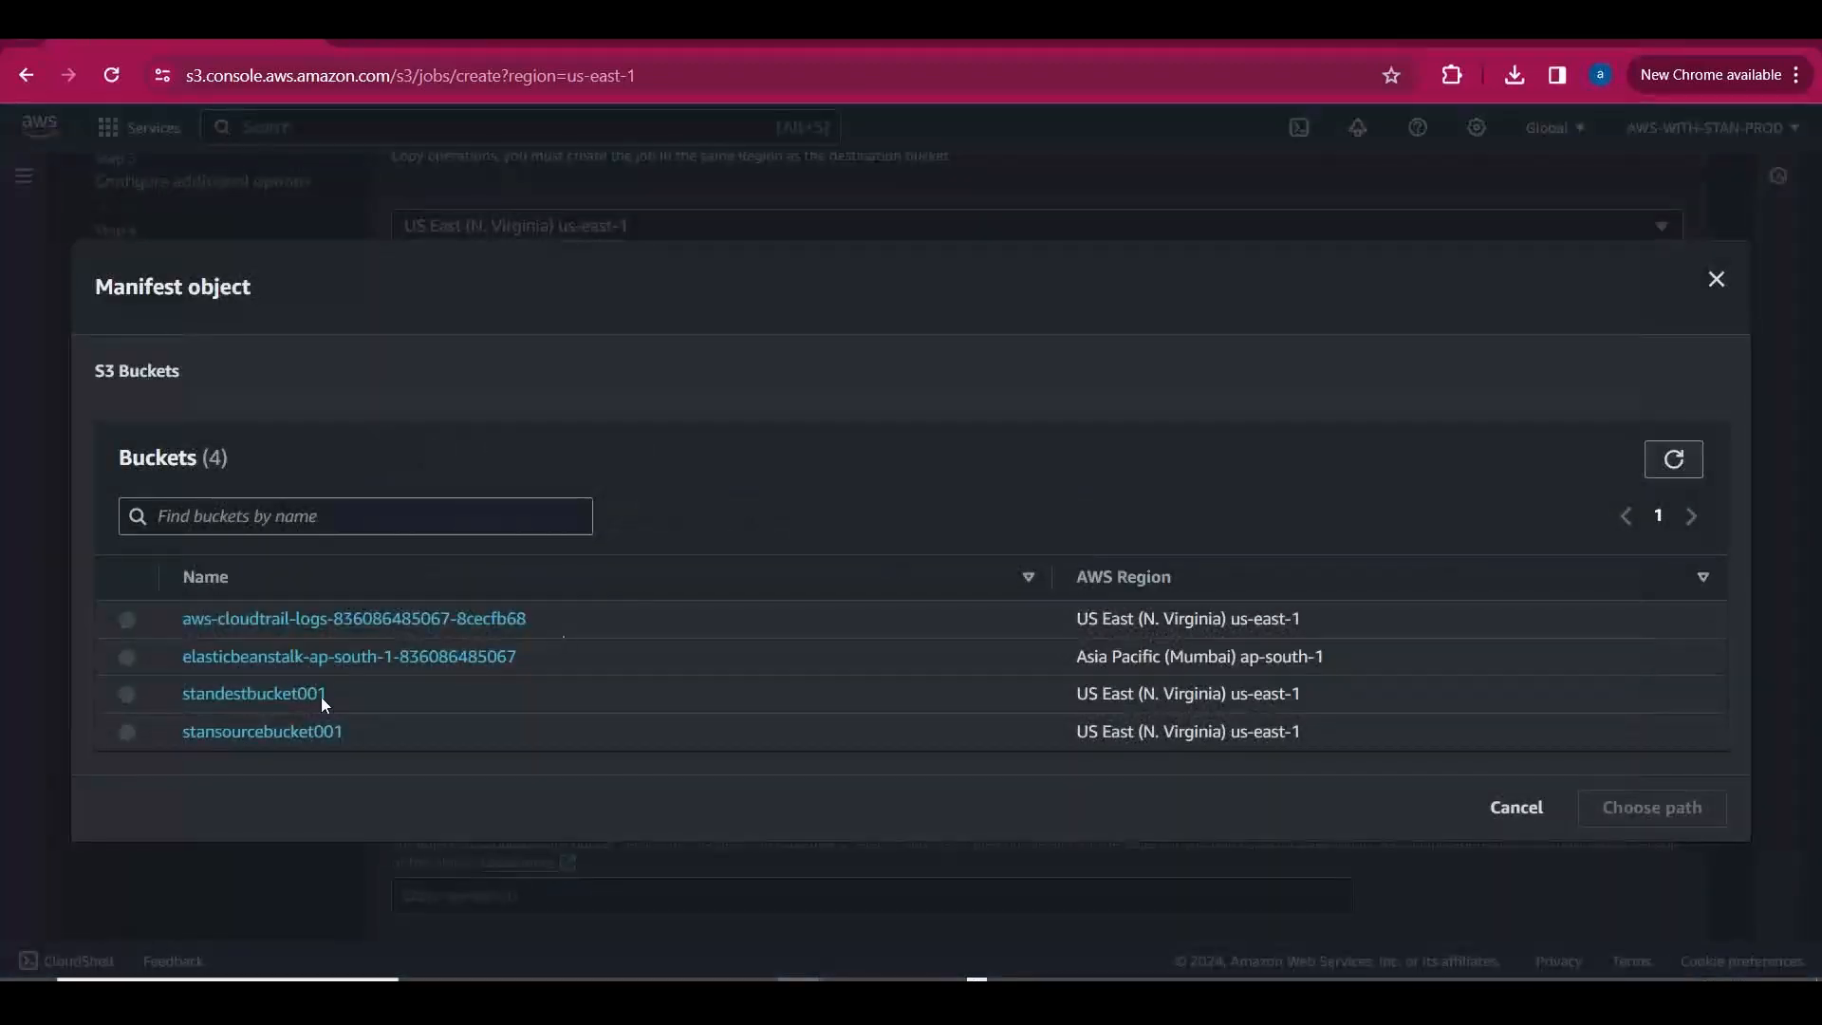
click(277, 736)
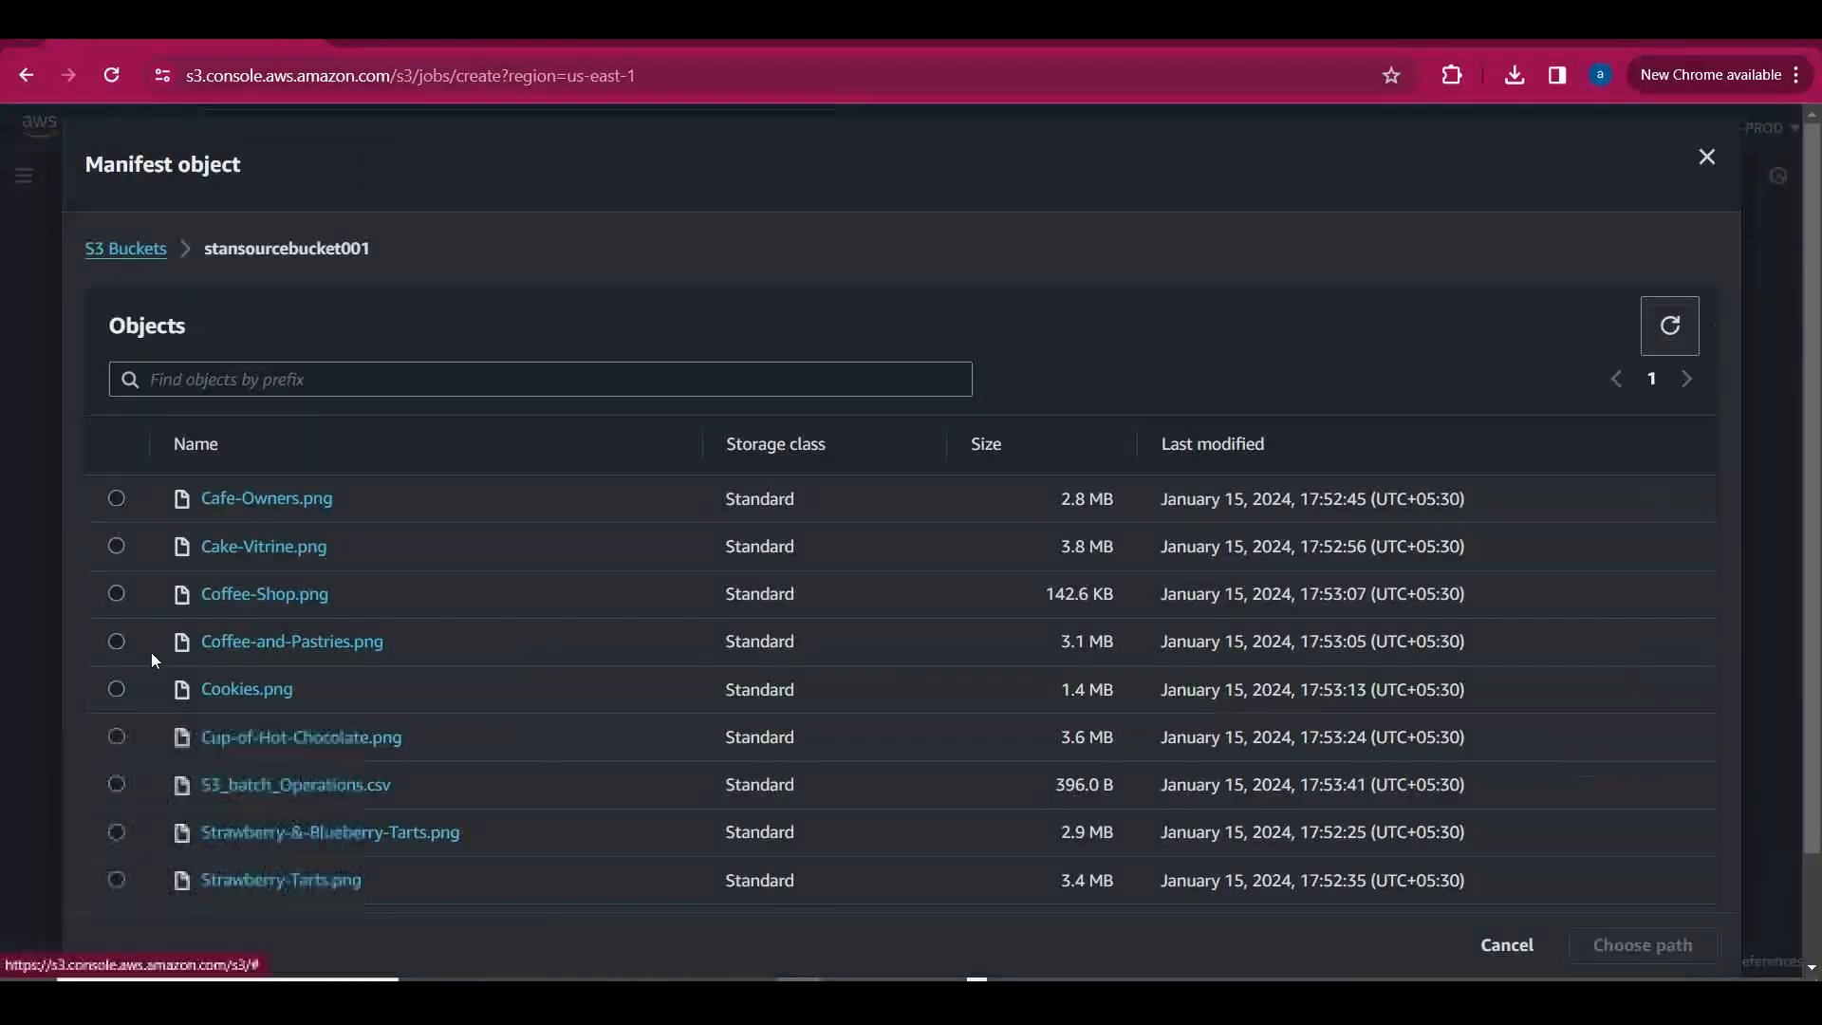
click(117, 784)
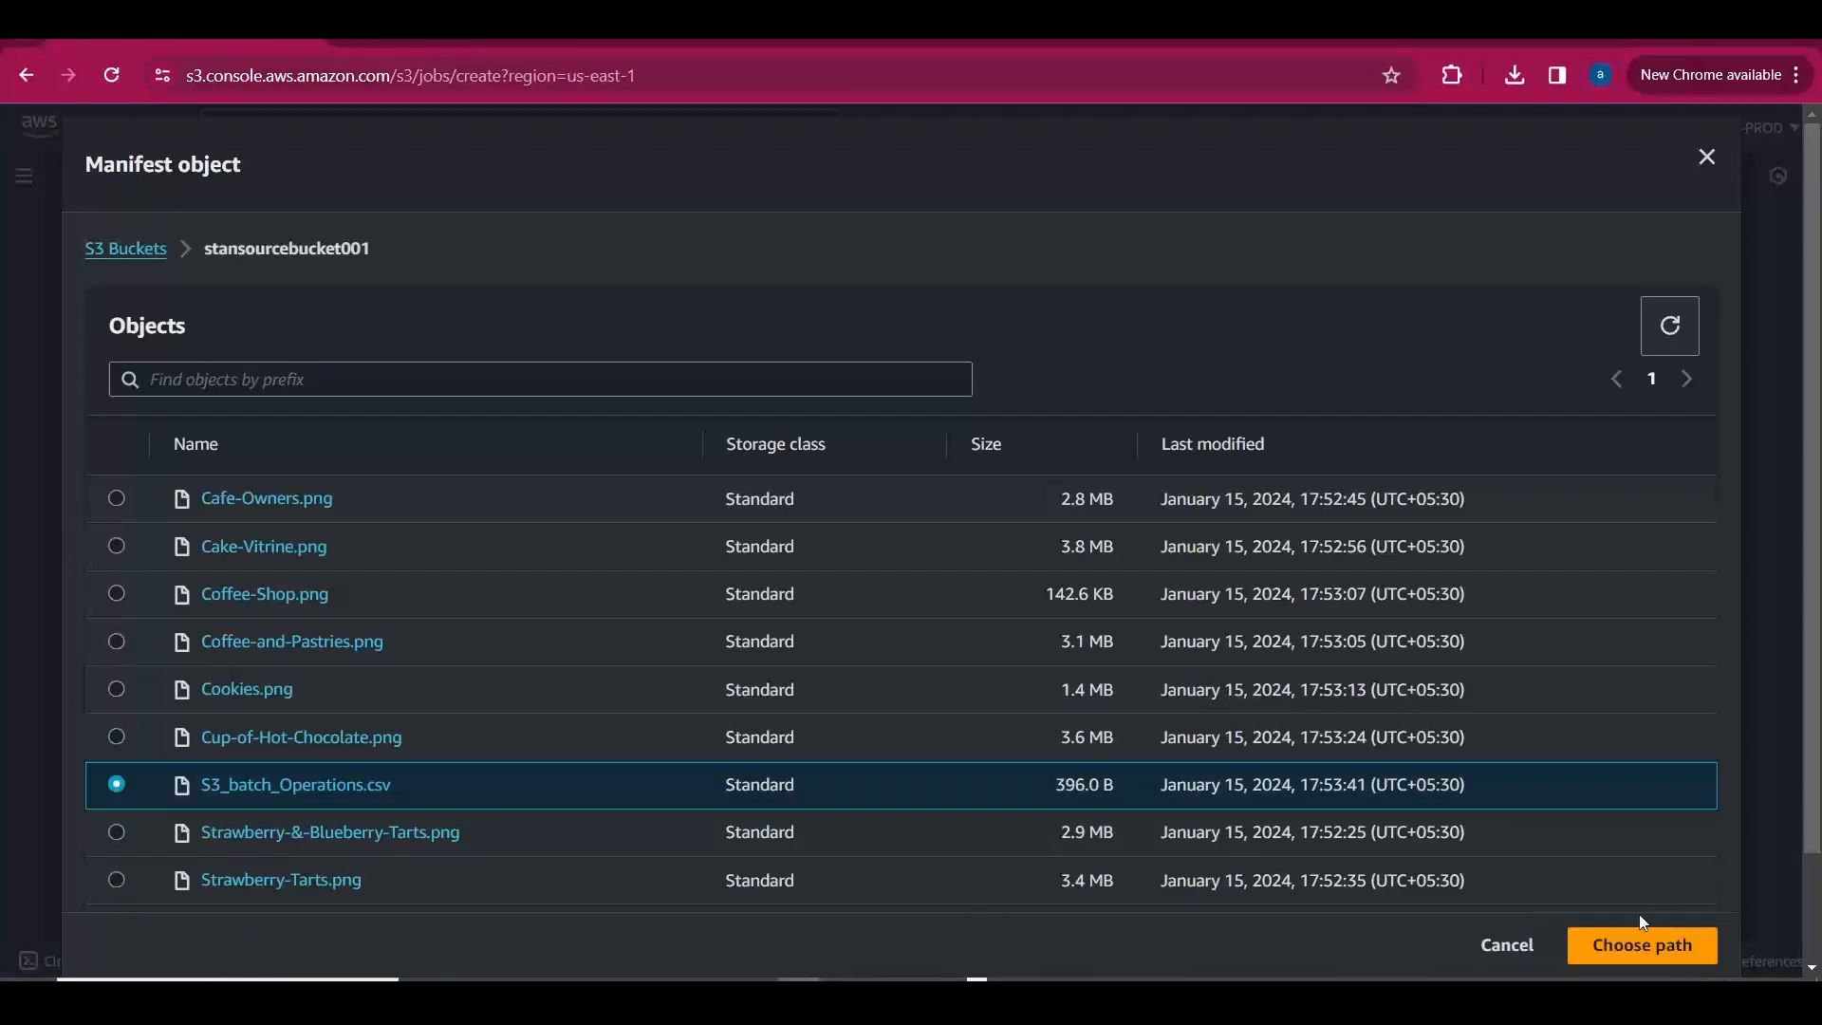
click(1632, 940)
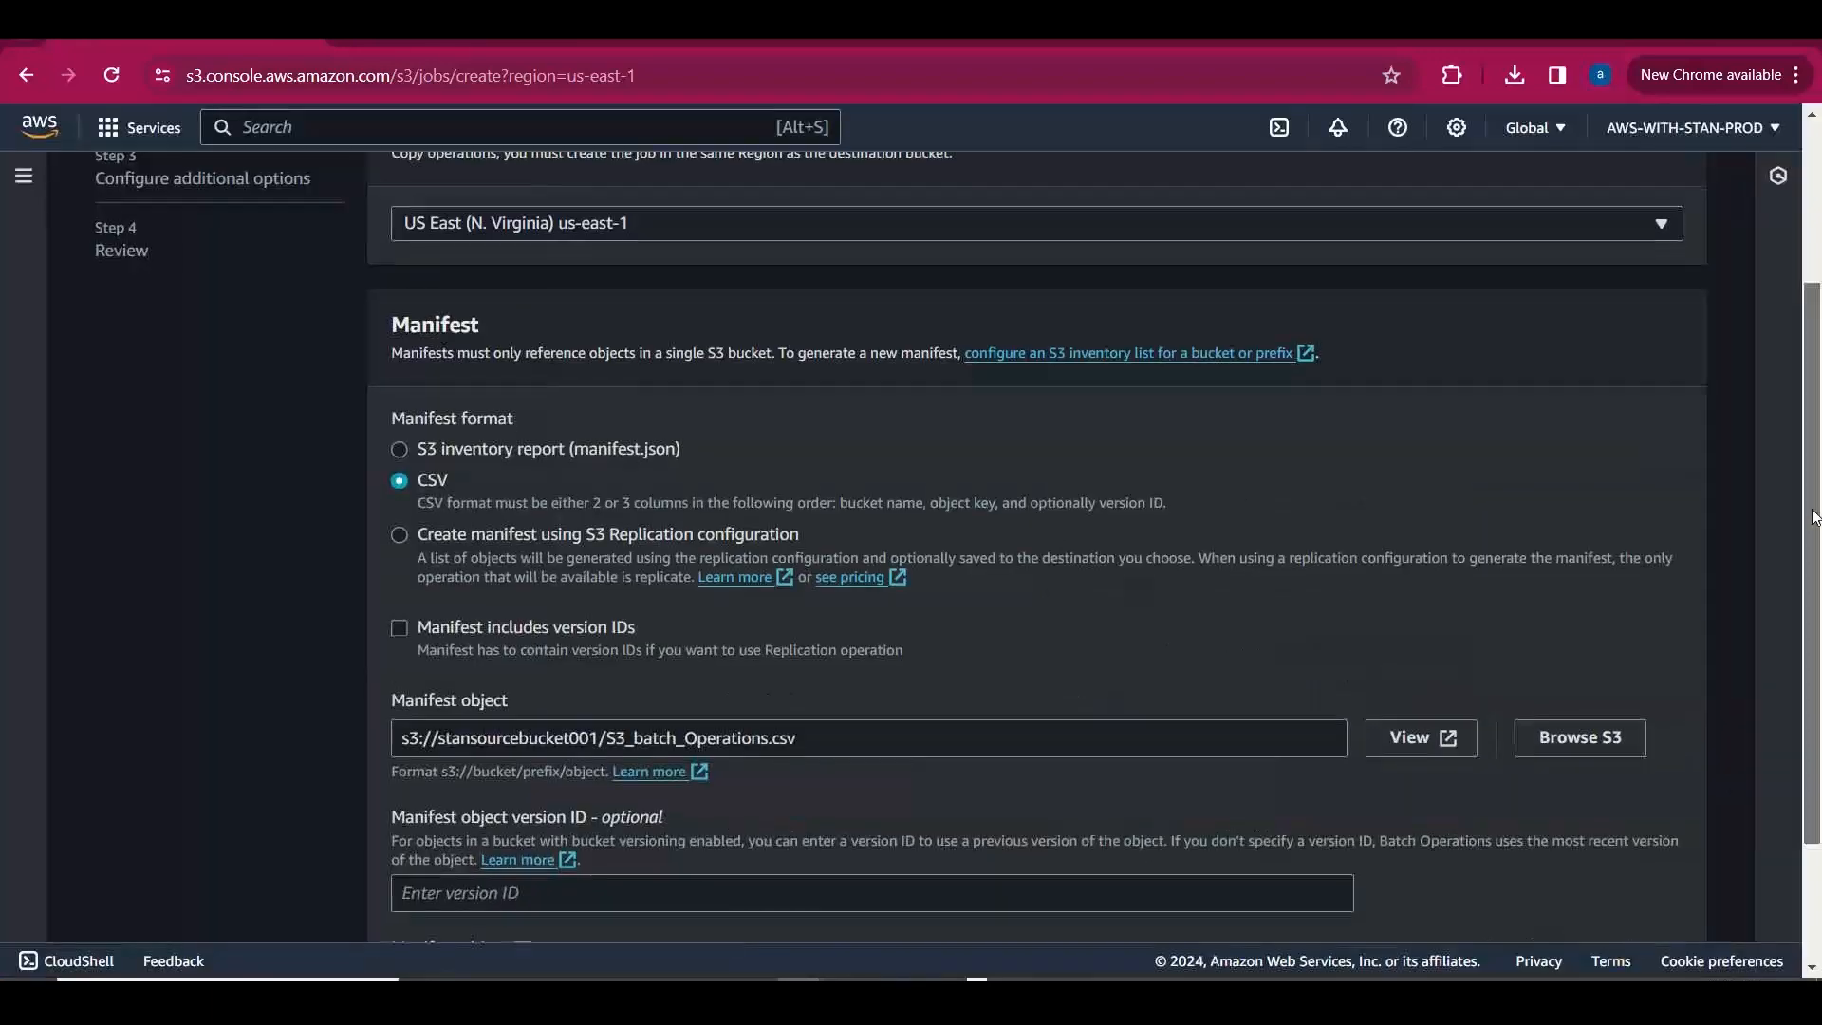
drag(1812, 517, 1816, 648)
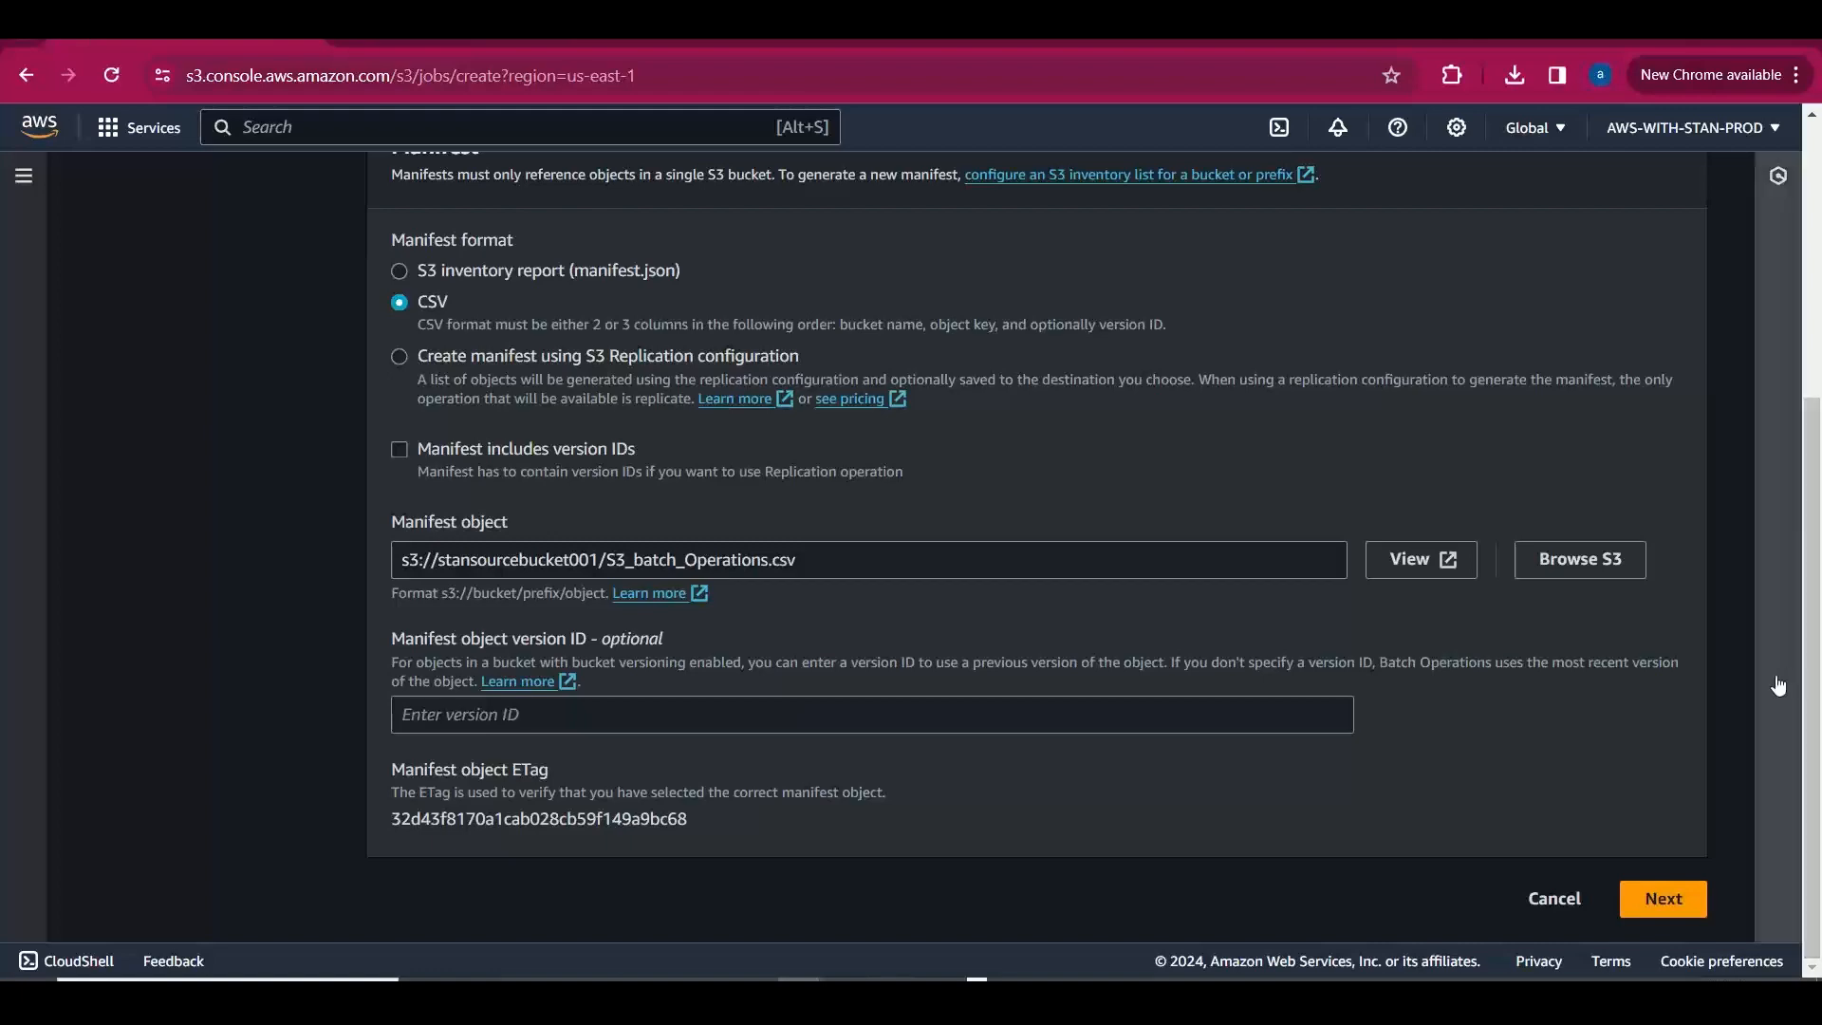
click(1652, 894)
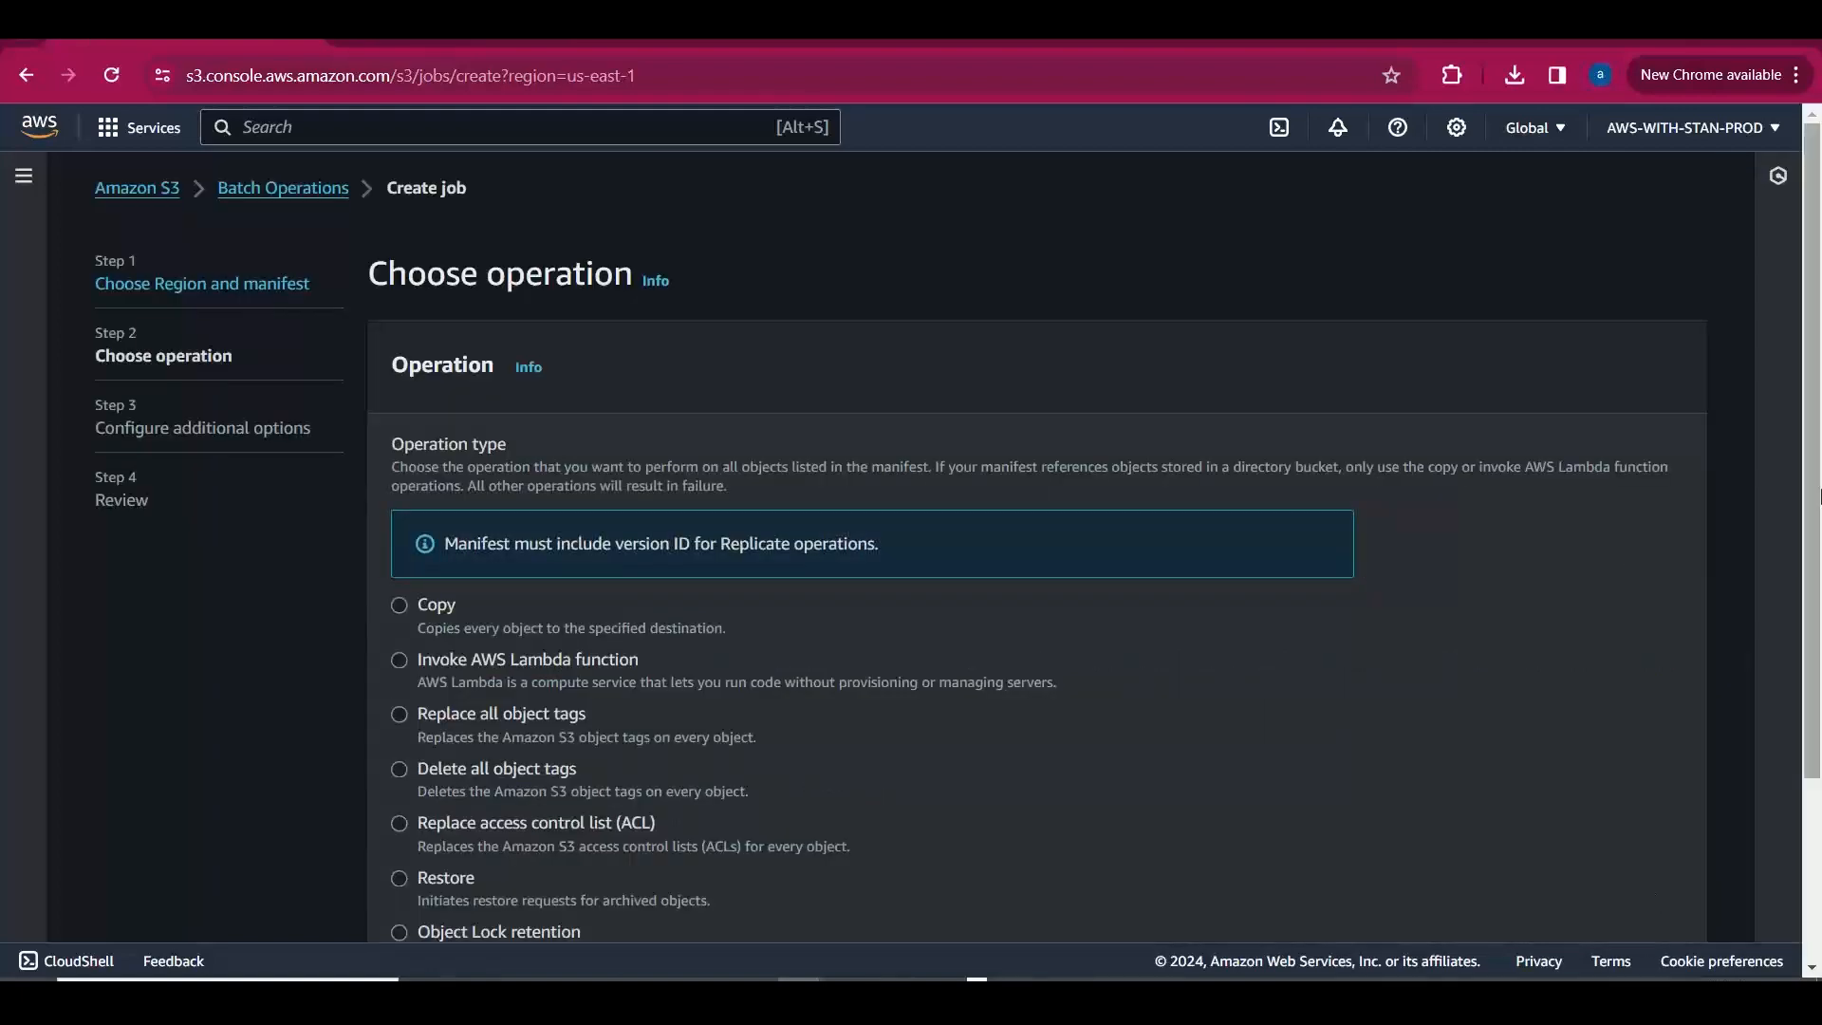
Choose the Copy operation and set standestbucket001 as the copy destination.
scroll(1106, 739, down, 3)
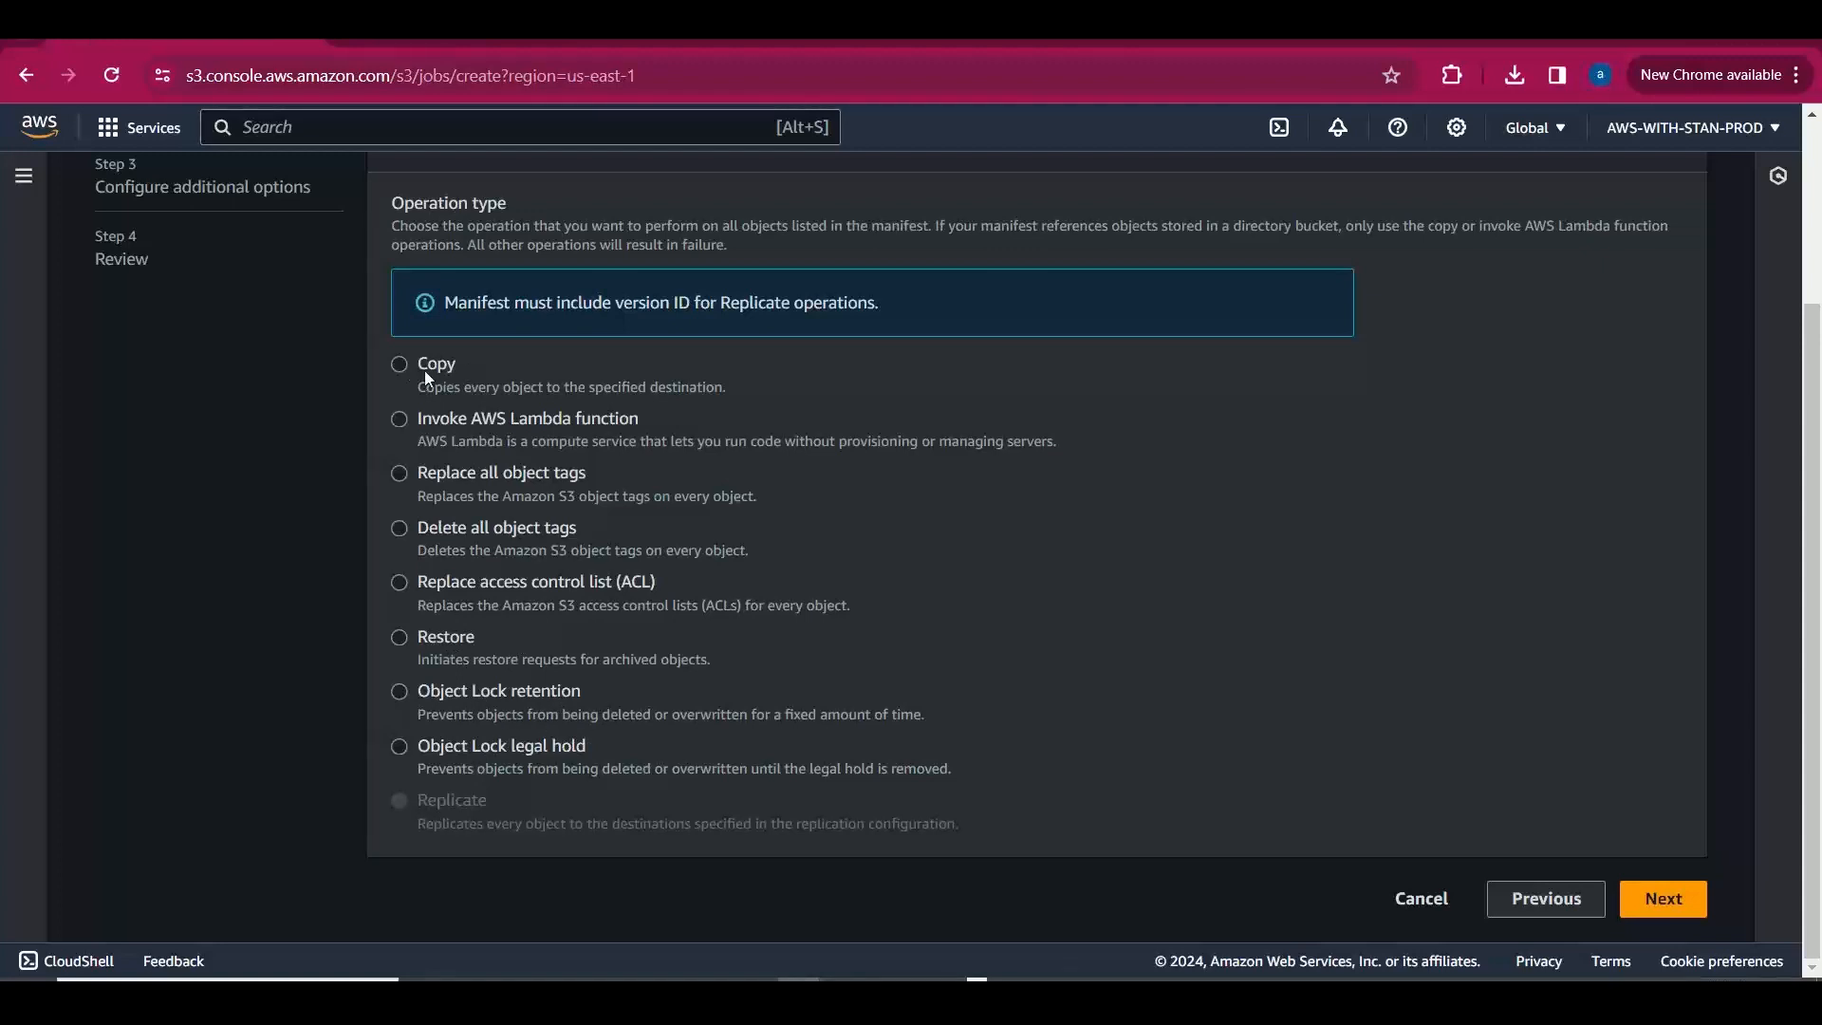
click(400, 366)
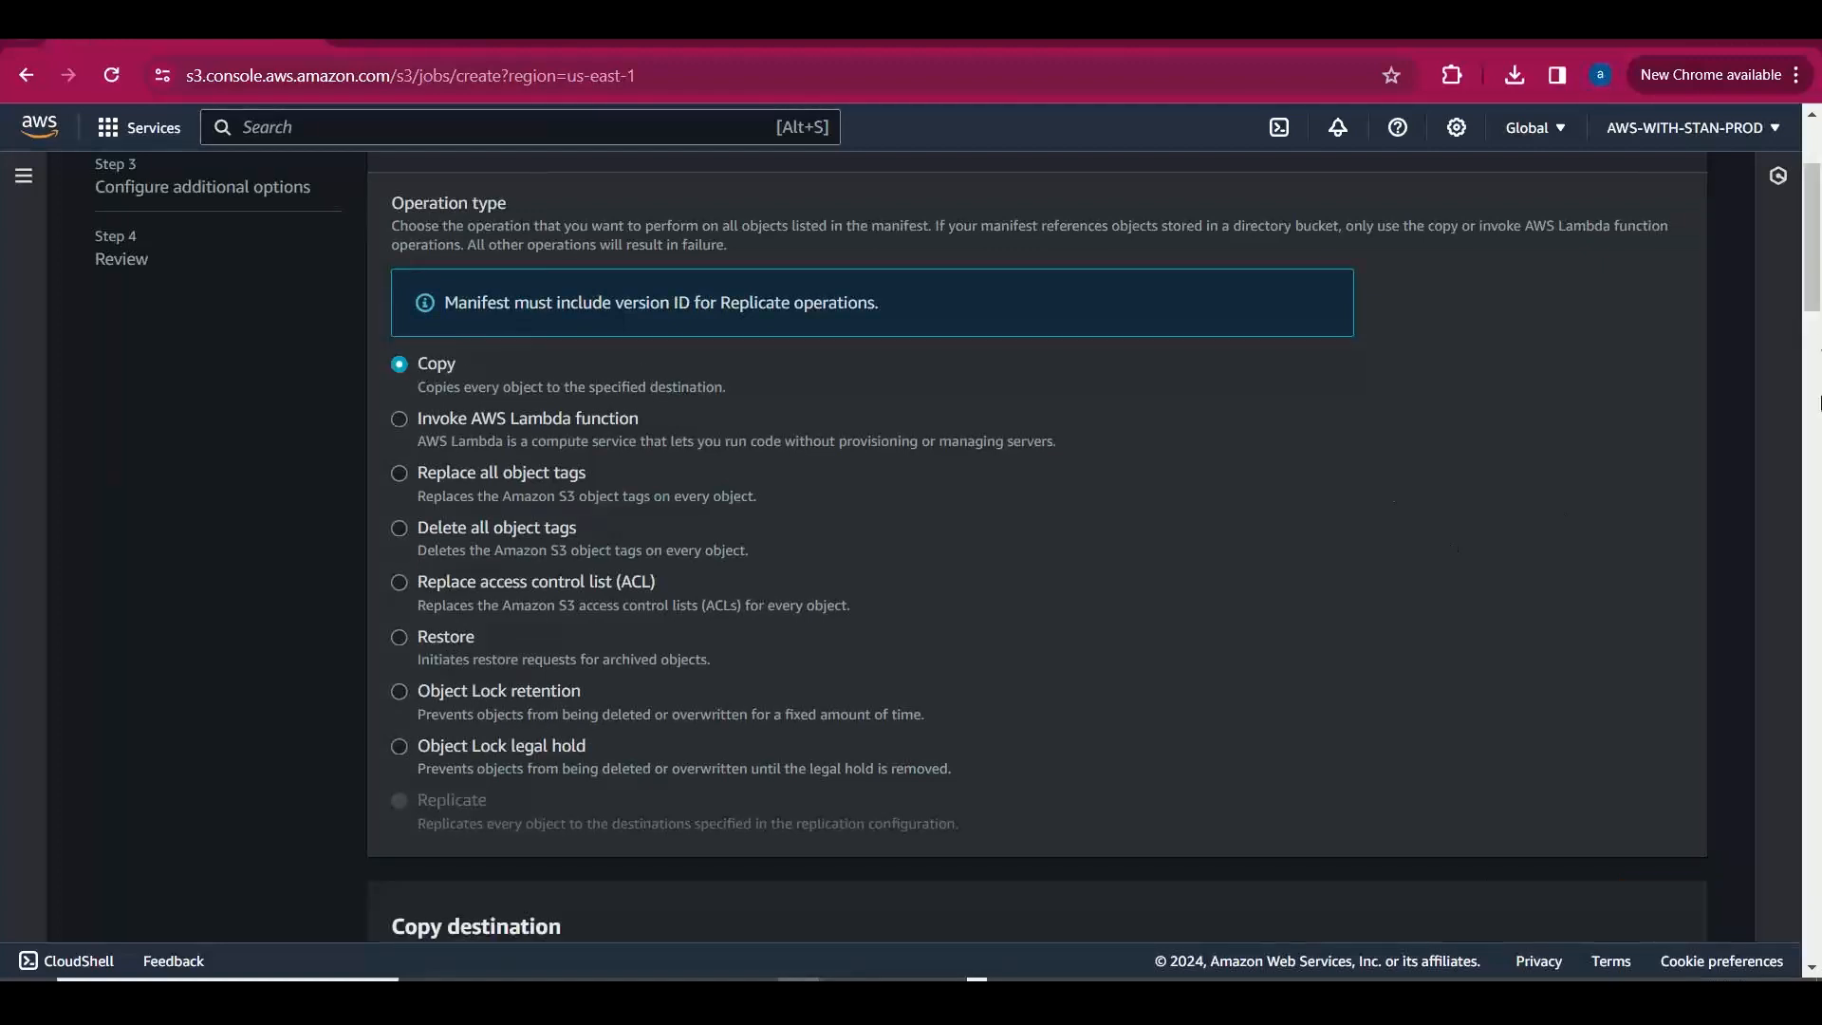
drag(1816, 258, 1818, 386)
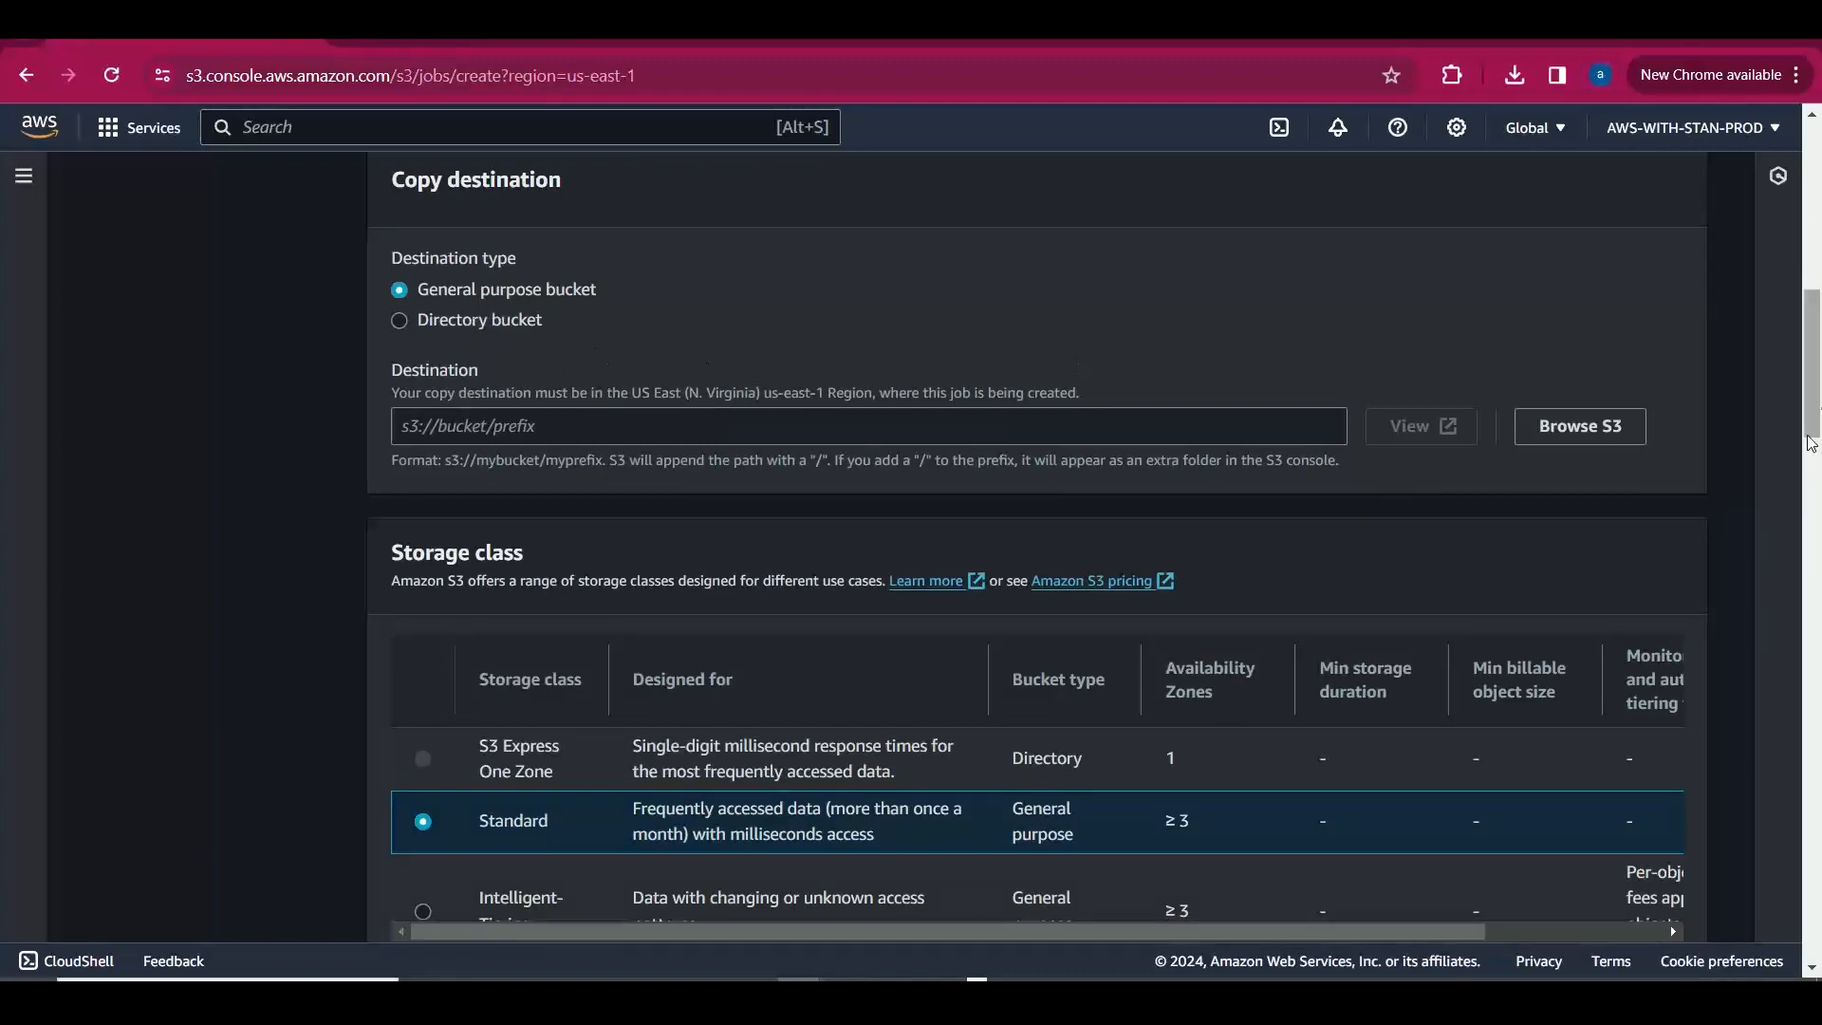
click(1580, 425)
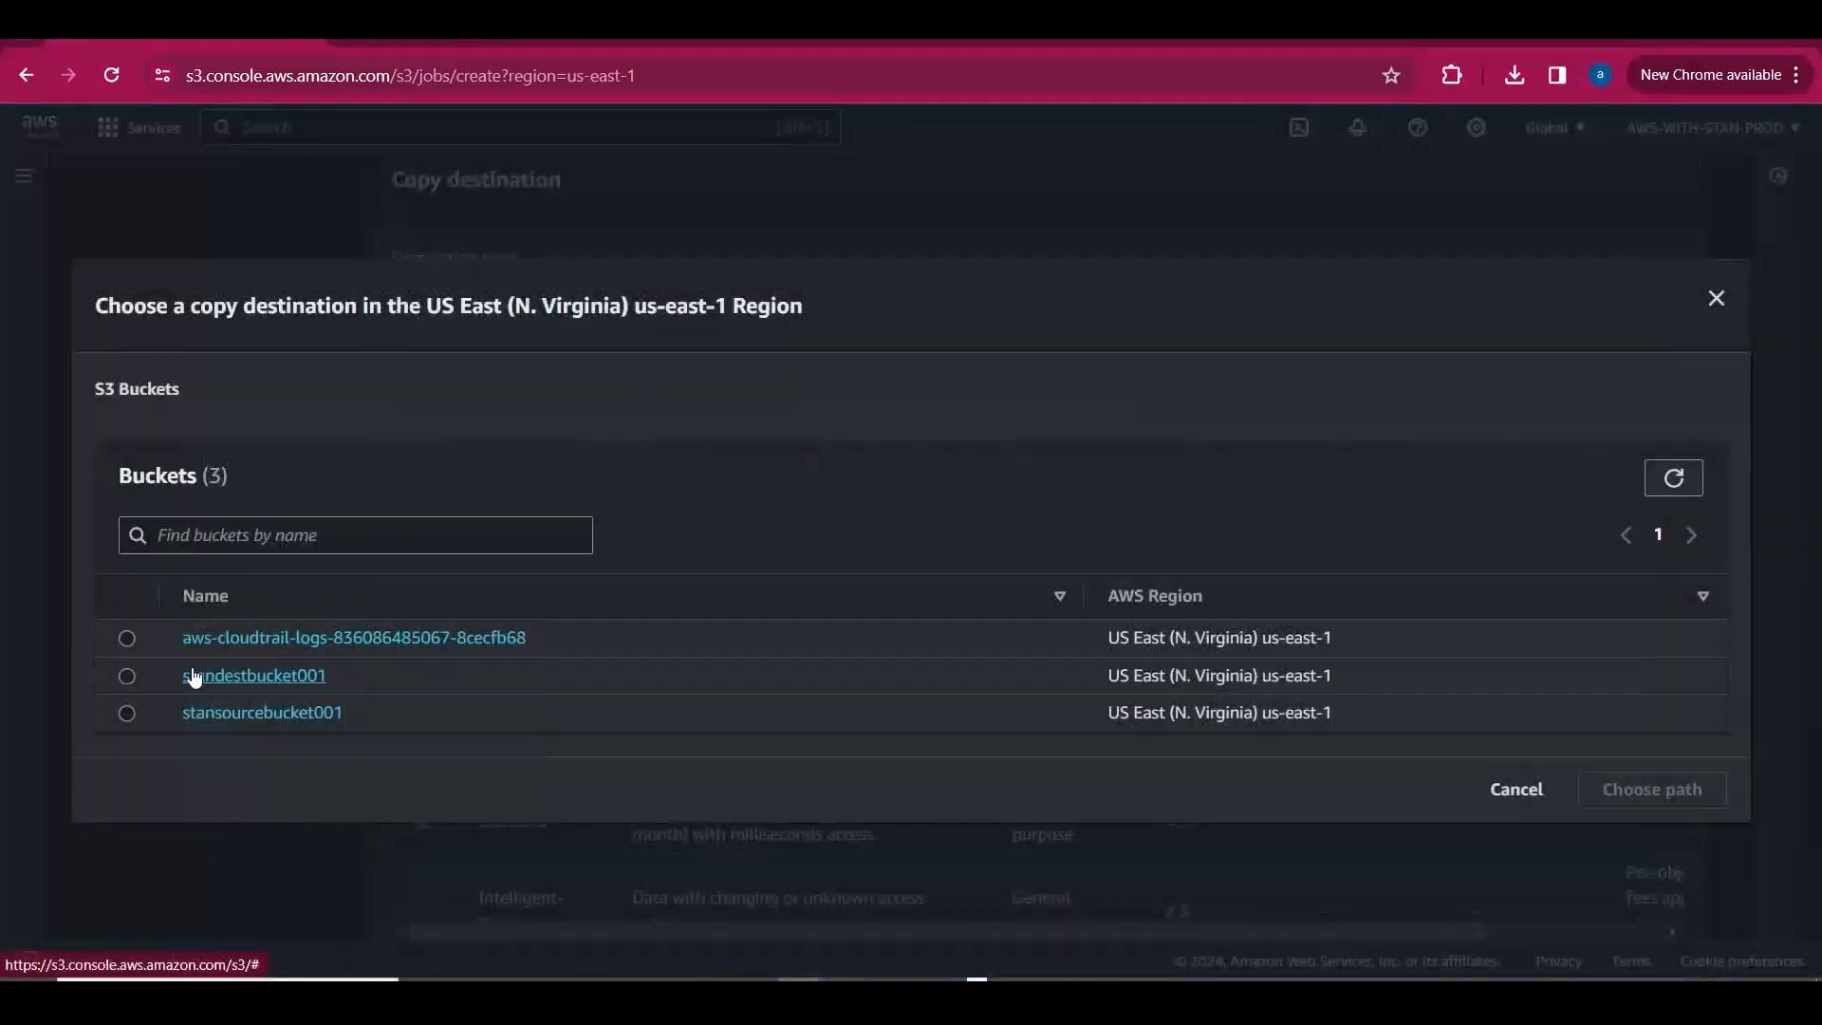
click(140, 674)
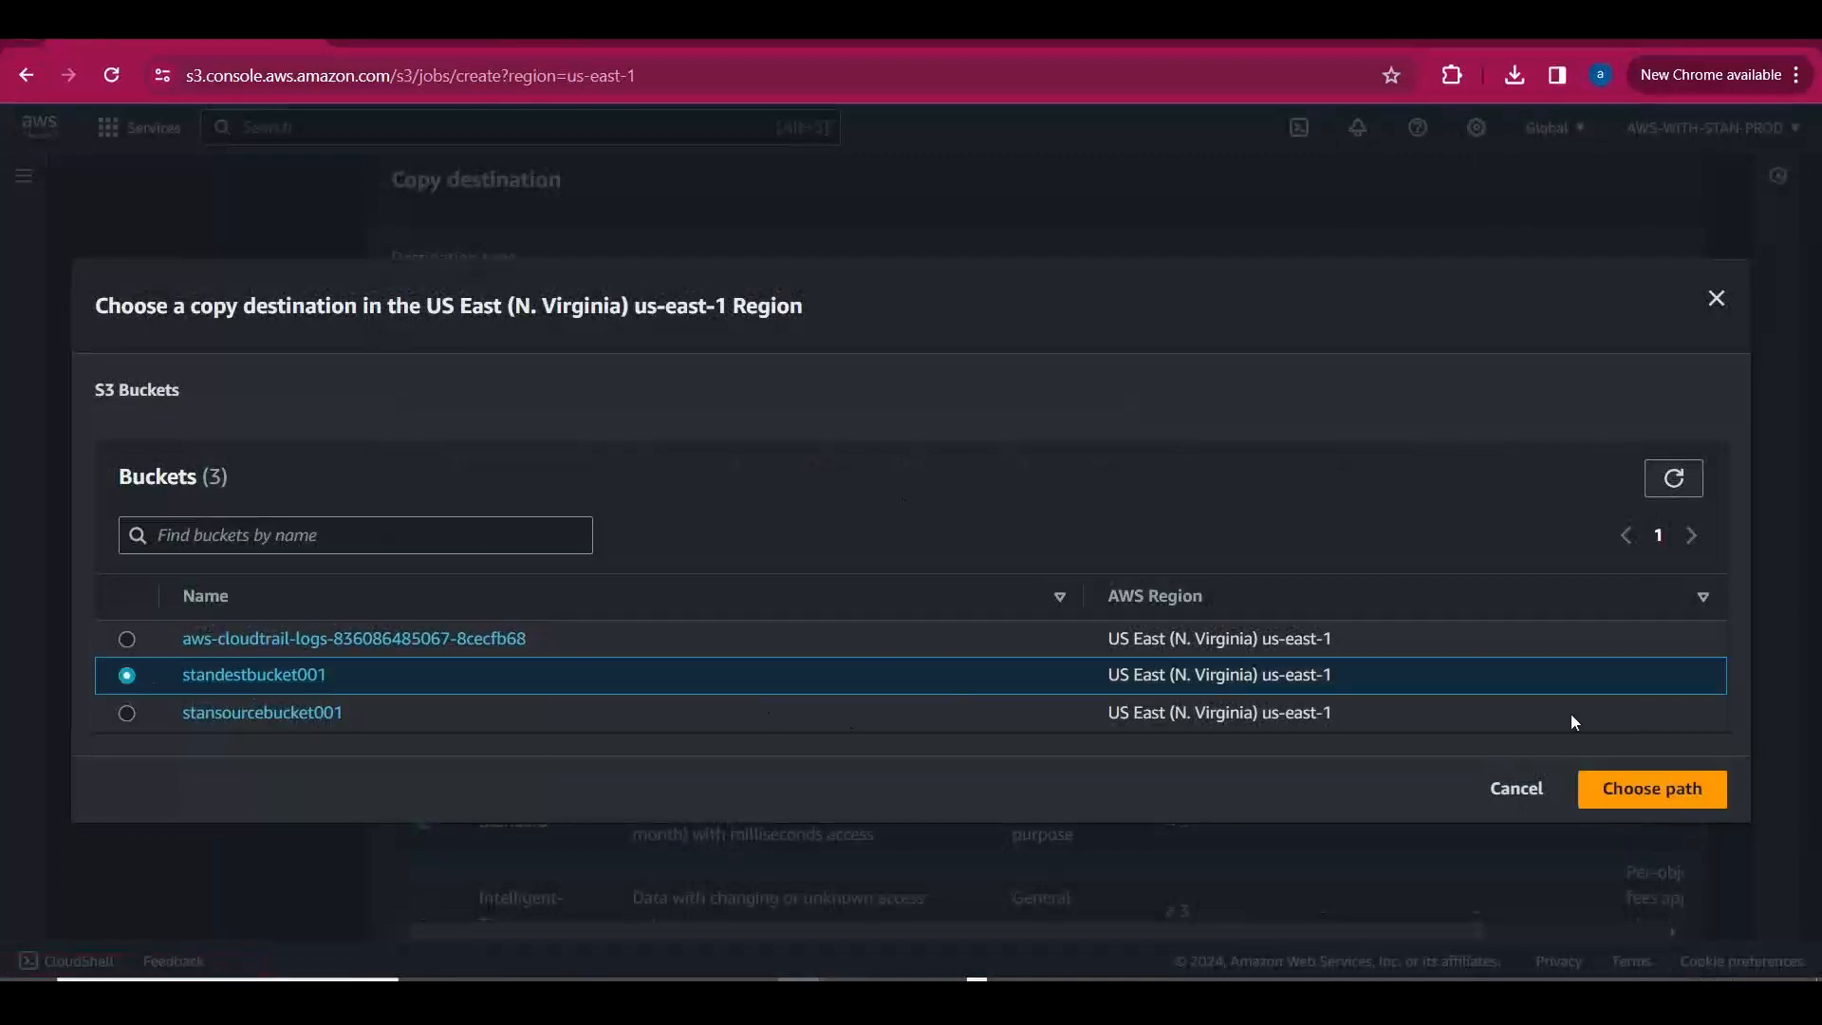
click(1679, 789)
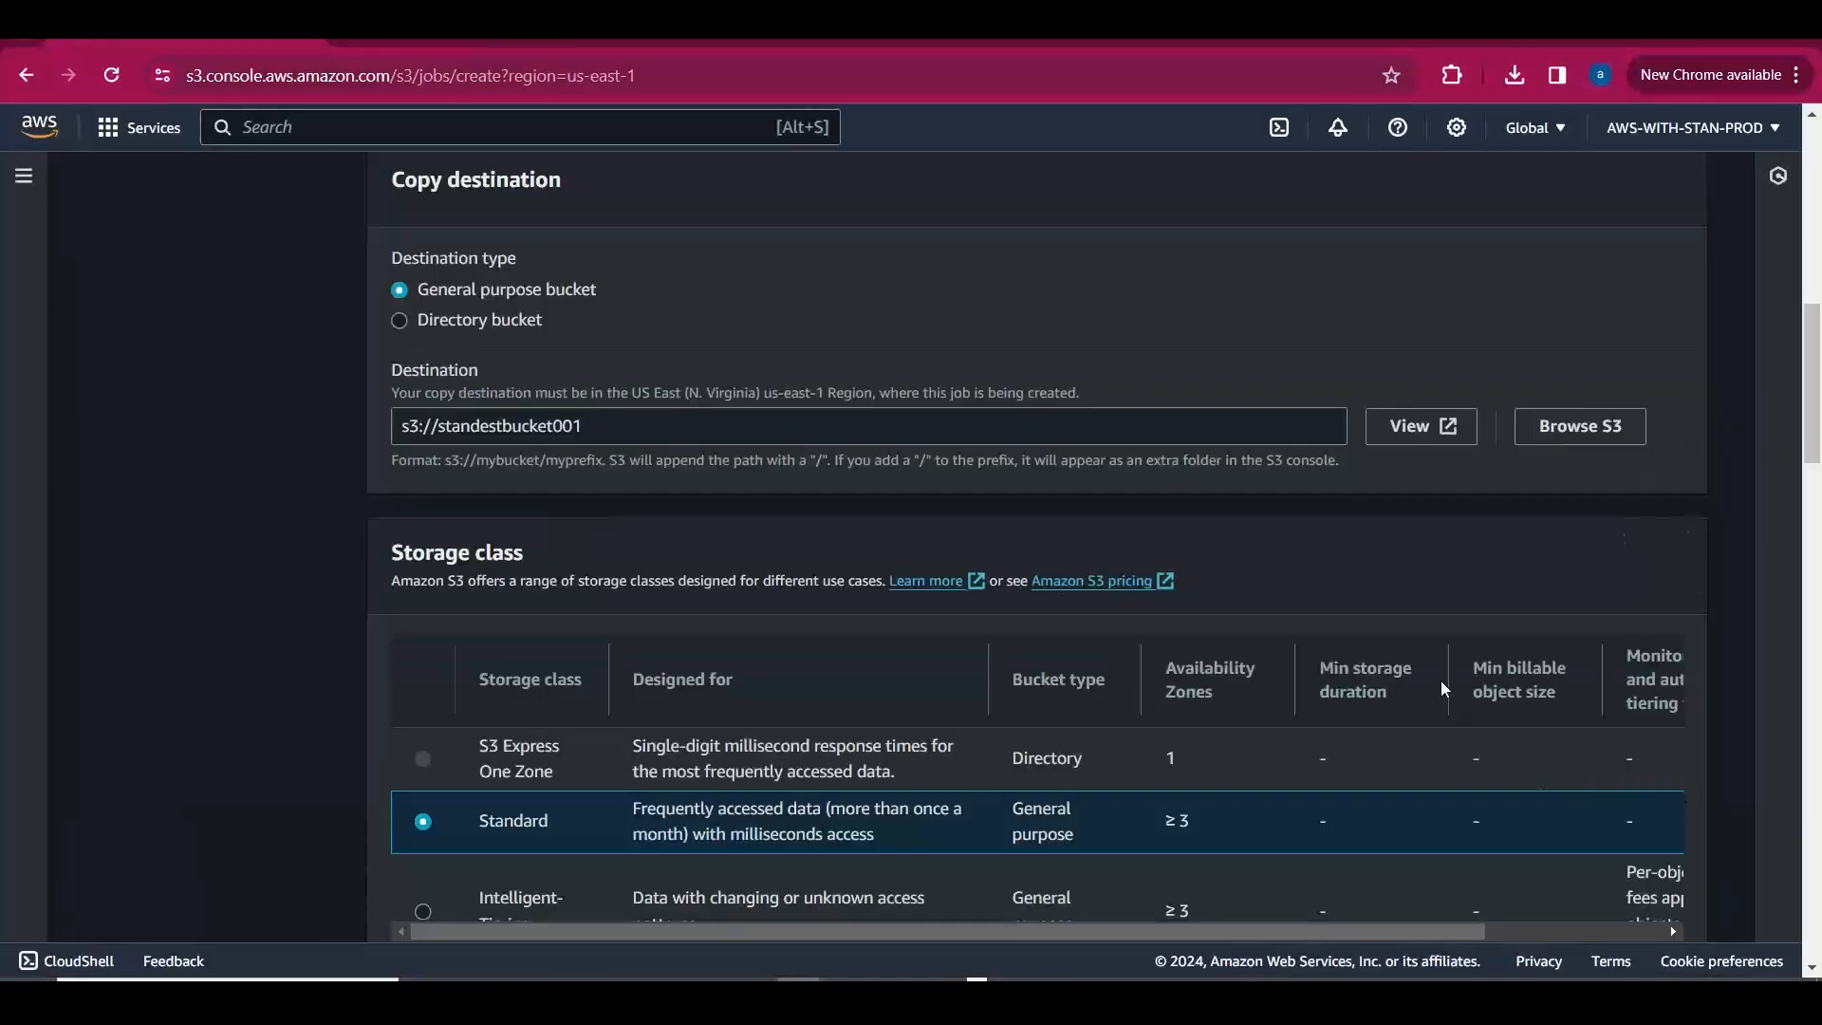
Review the copy job's destination path format, storage class options and server-side encryption settings.
mouse_move(1816, 387)
mouse_down()
mouse_move(1819, 440)
mouse_move(1817, 400)
mouse_up()
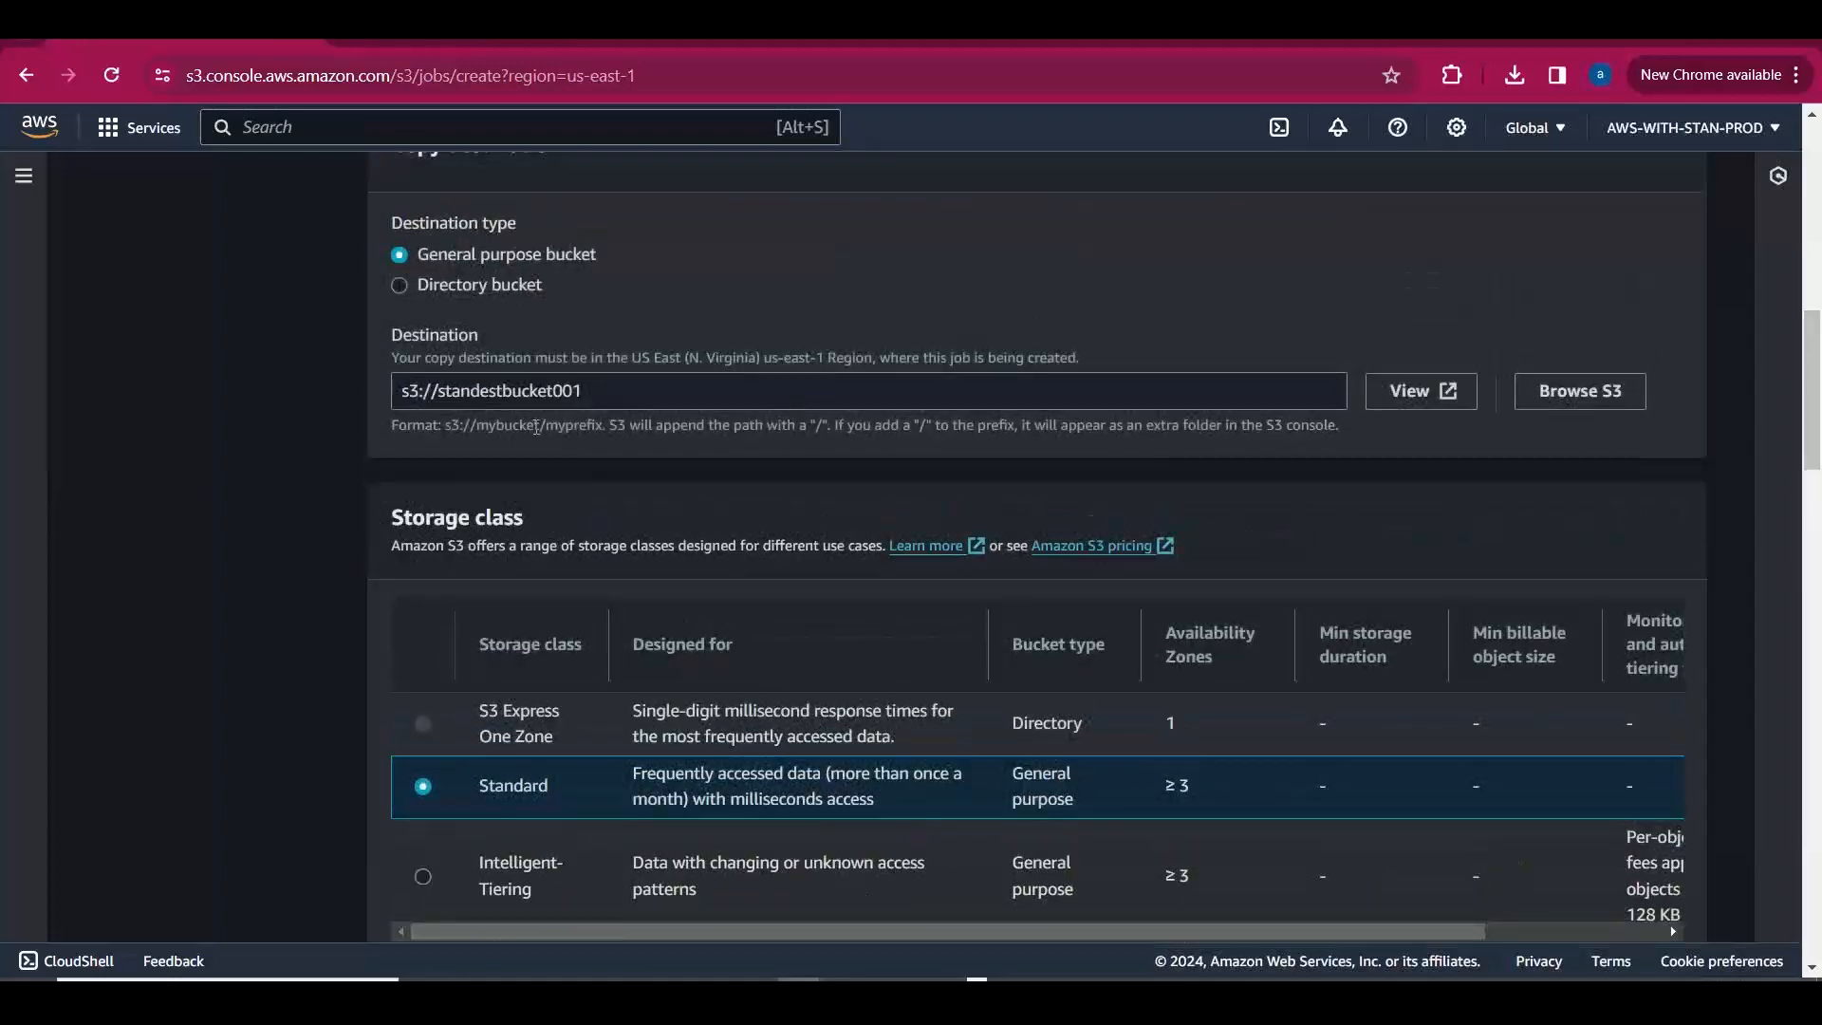
drag(477, 426, 615, 424)
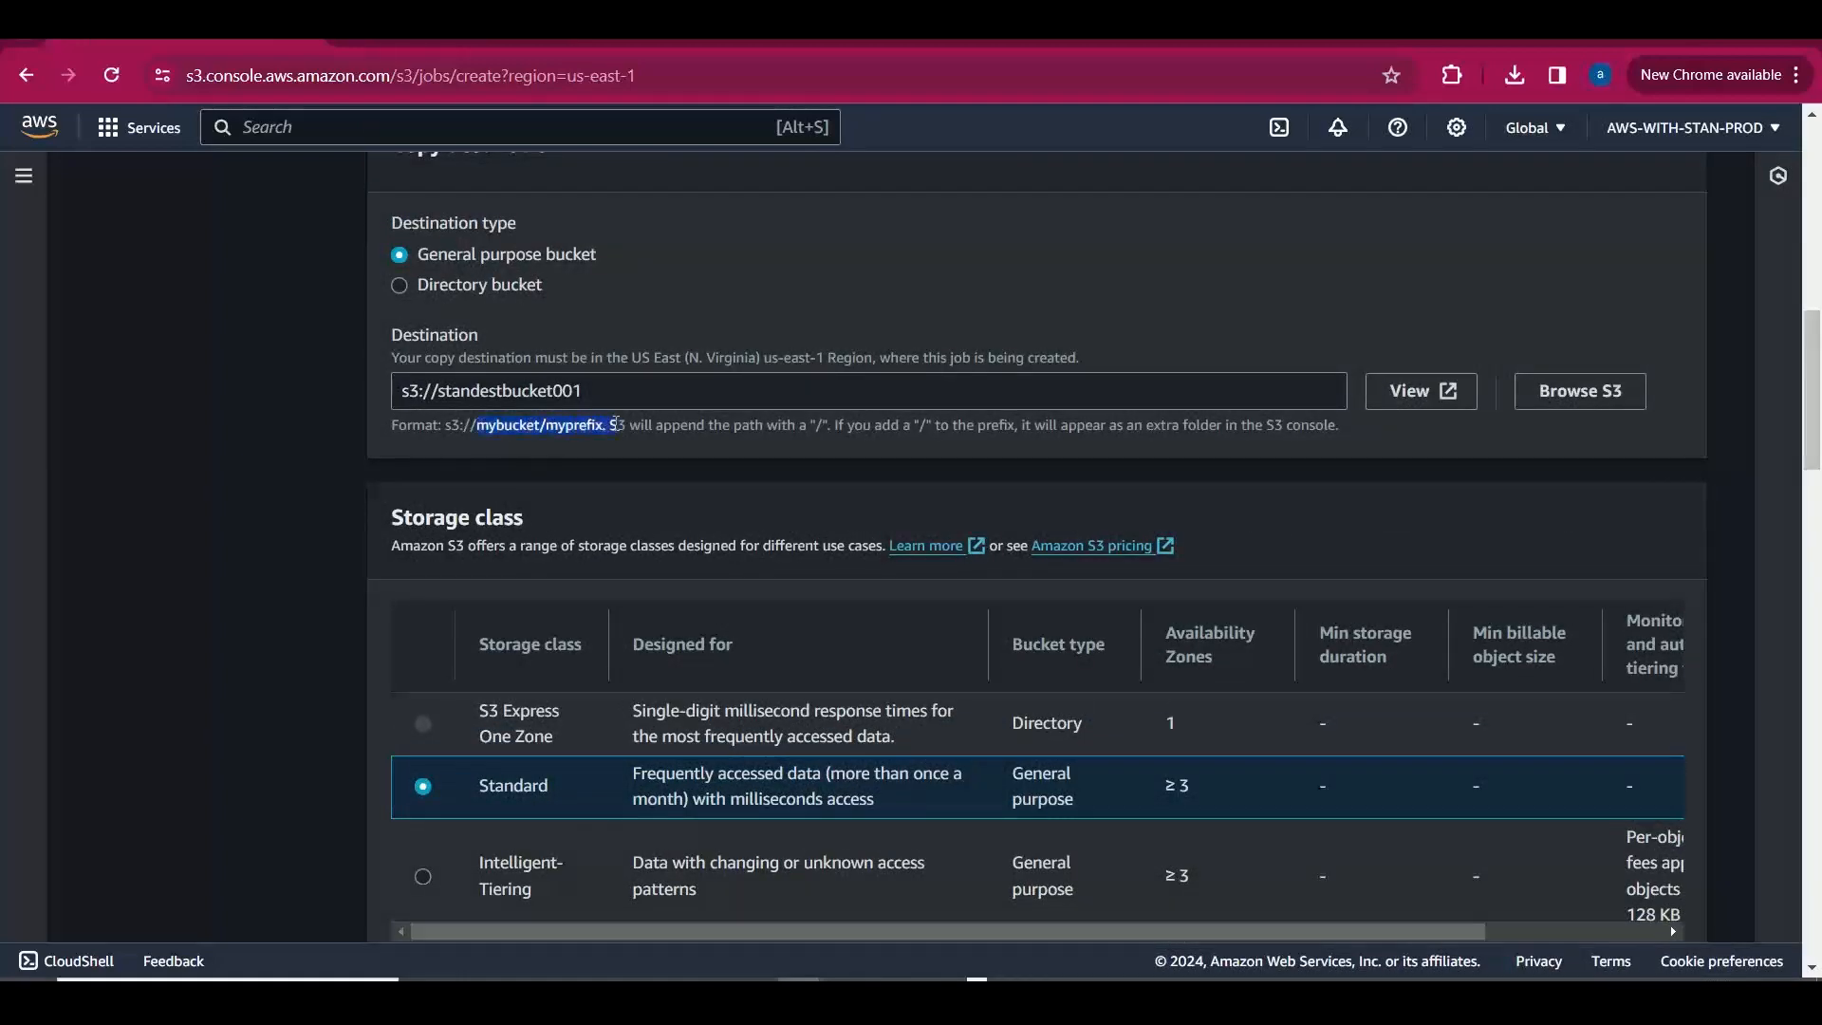
mouse_move(1819, 354)
mouse_down()
mouse_move(1819, 456)
mouse_move(1819, 353)
mouse_up()
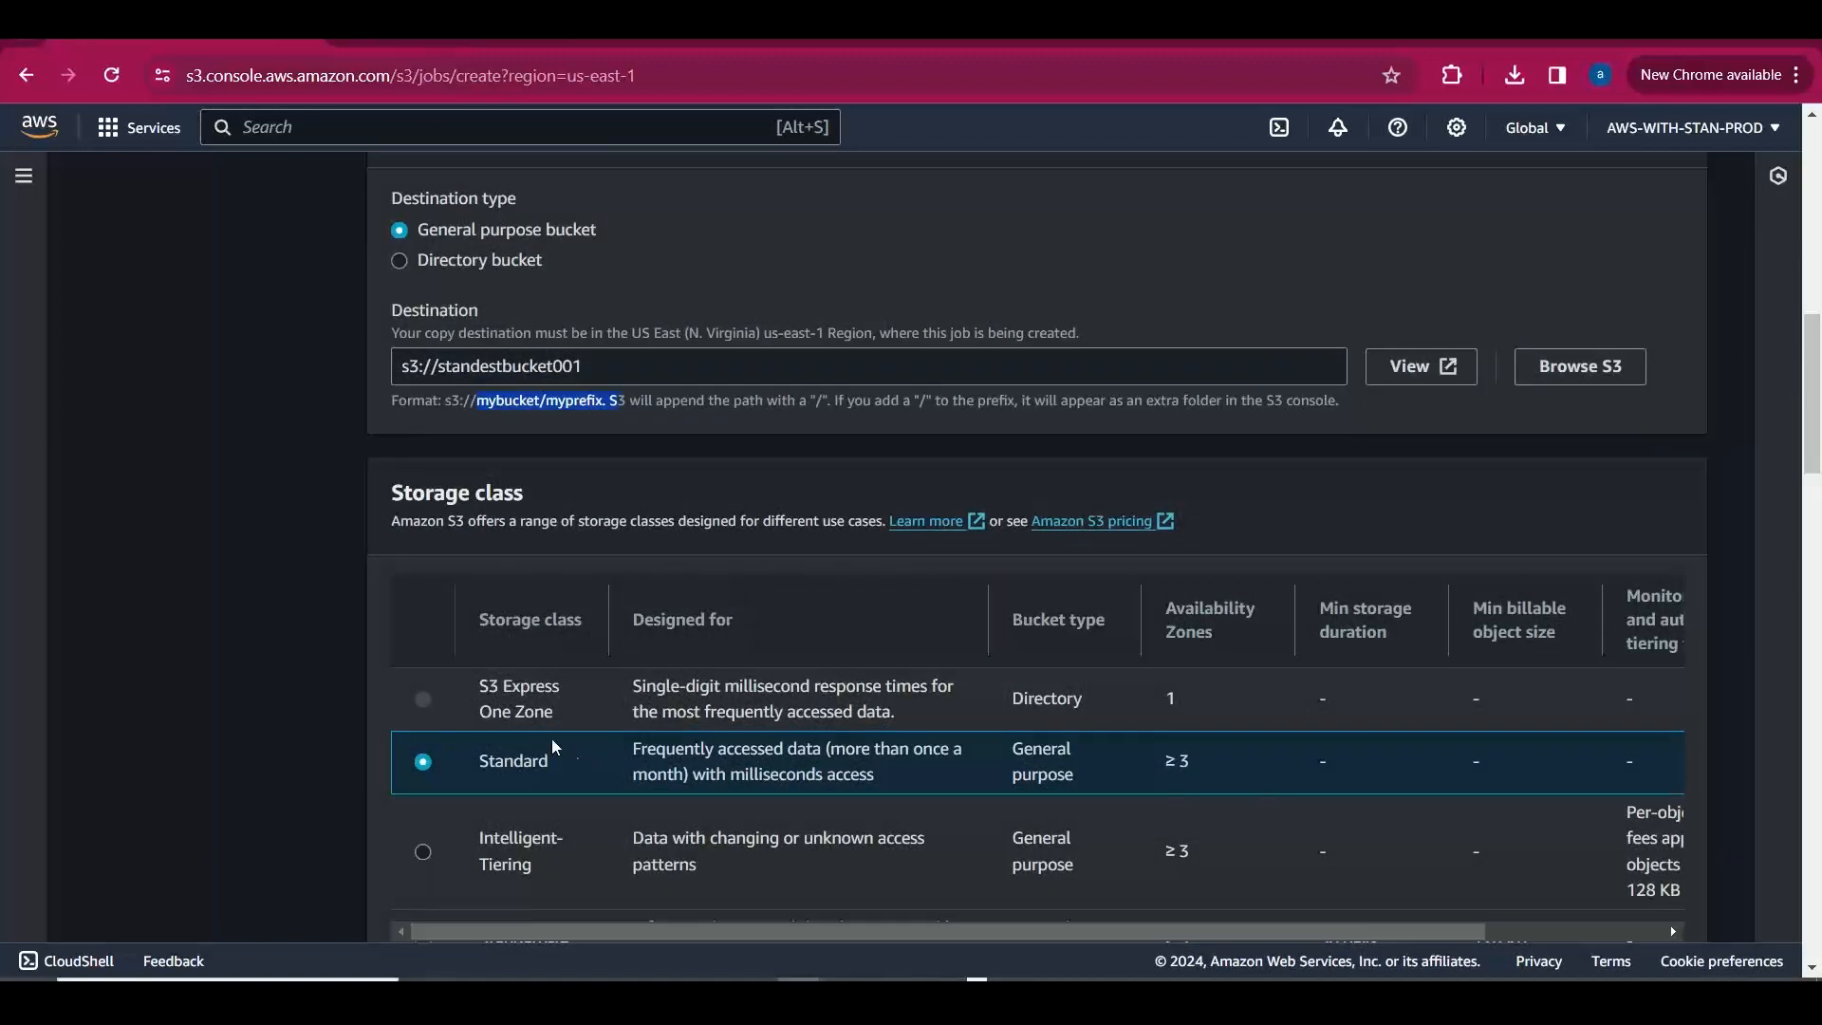
drag(1817, 456, 1818, 572)
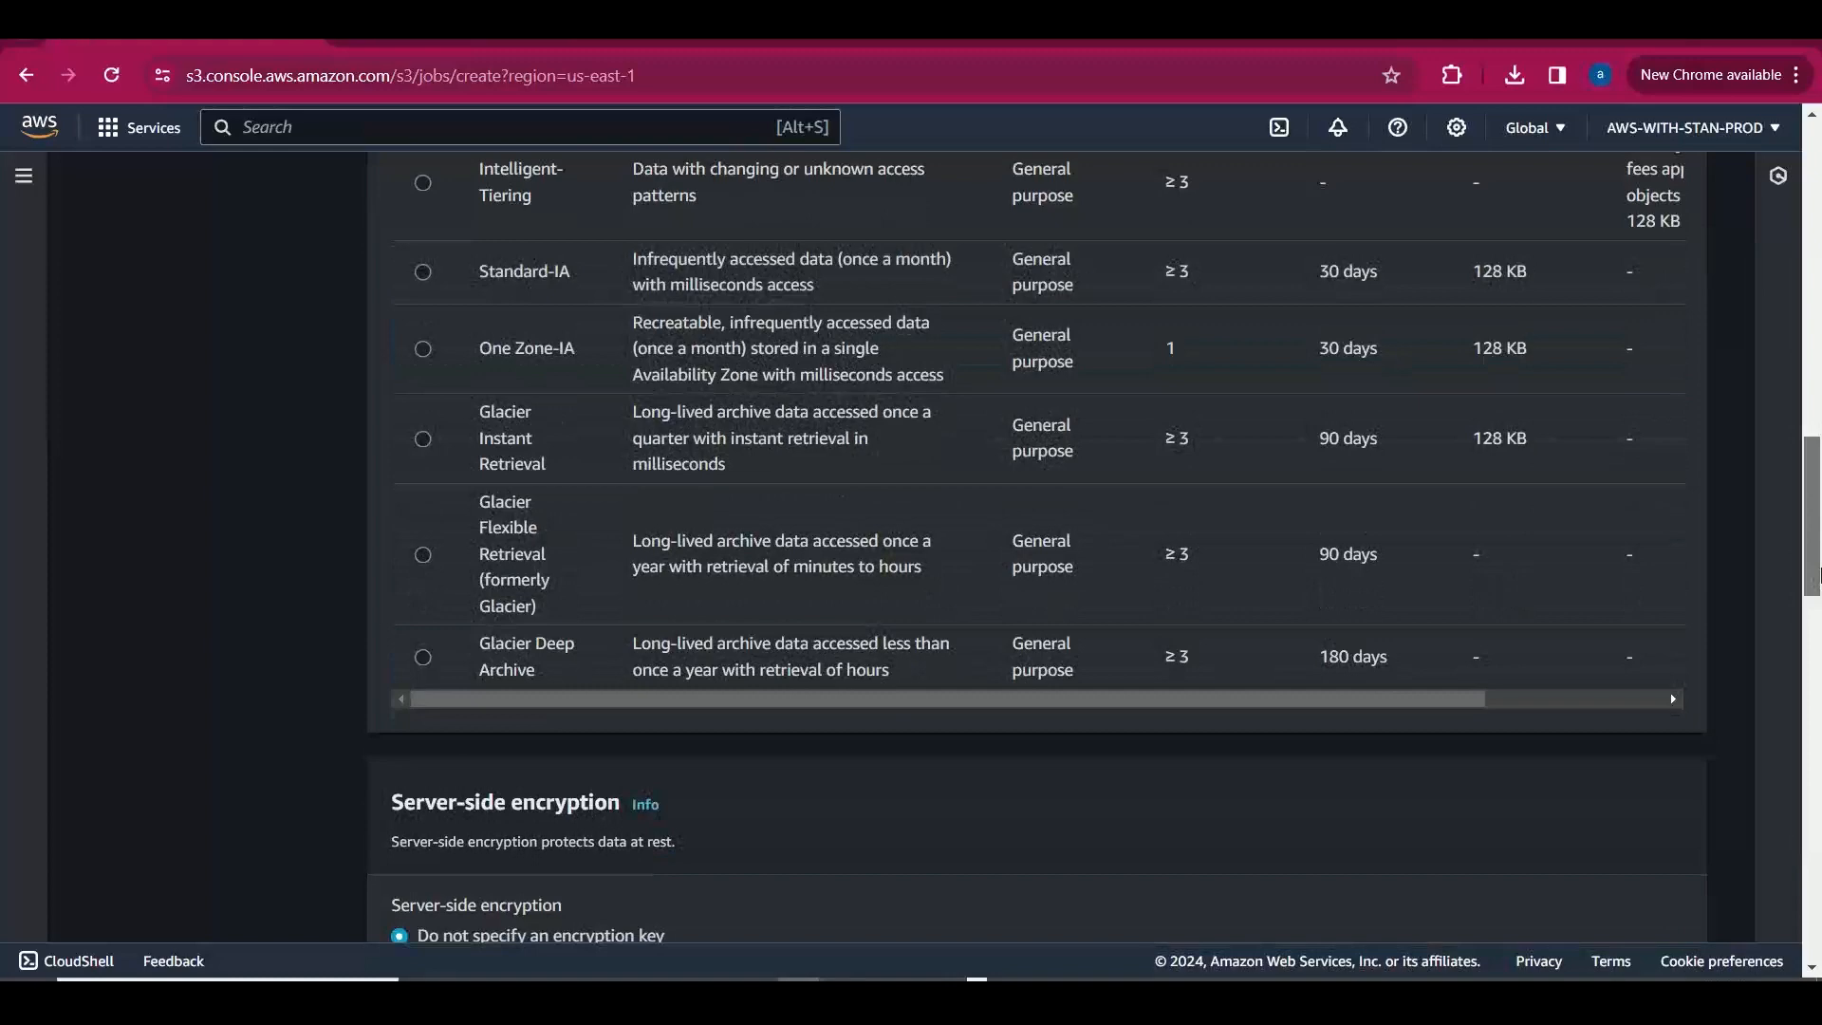
scroll(1819, 574, up, 1)
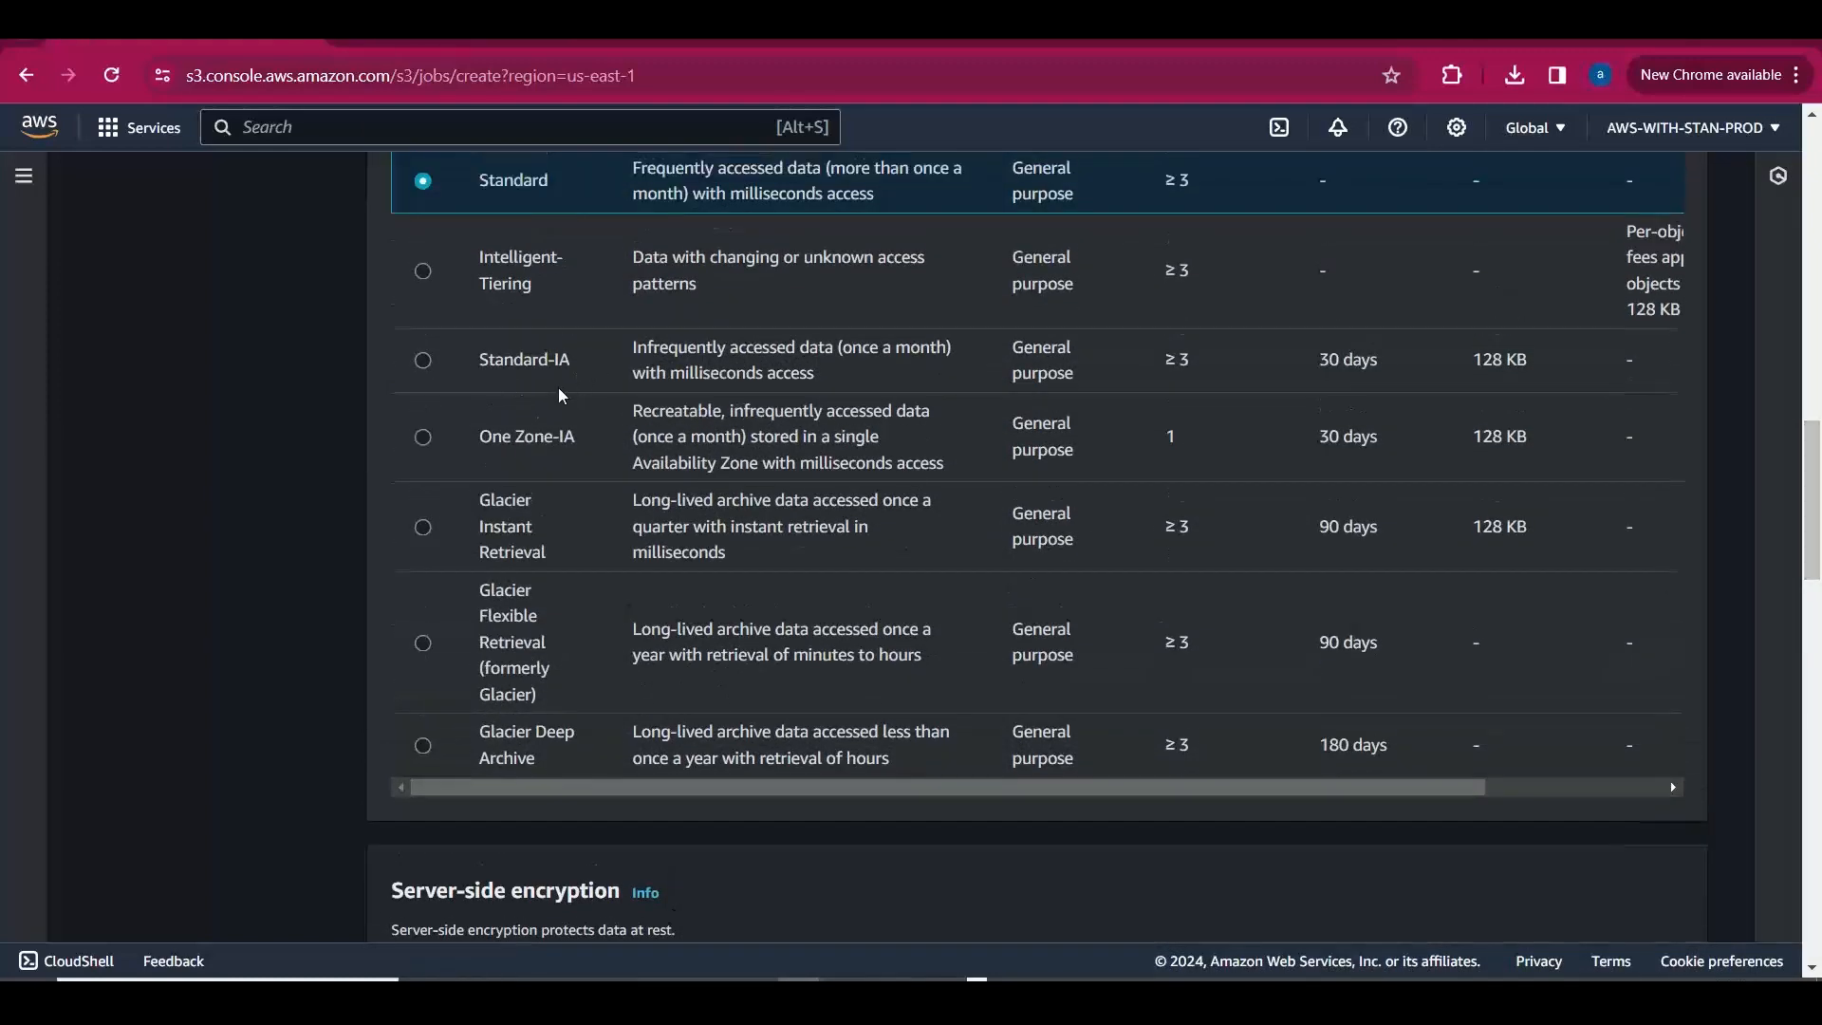
drag(1816, 429, 1817, 537)
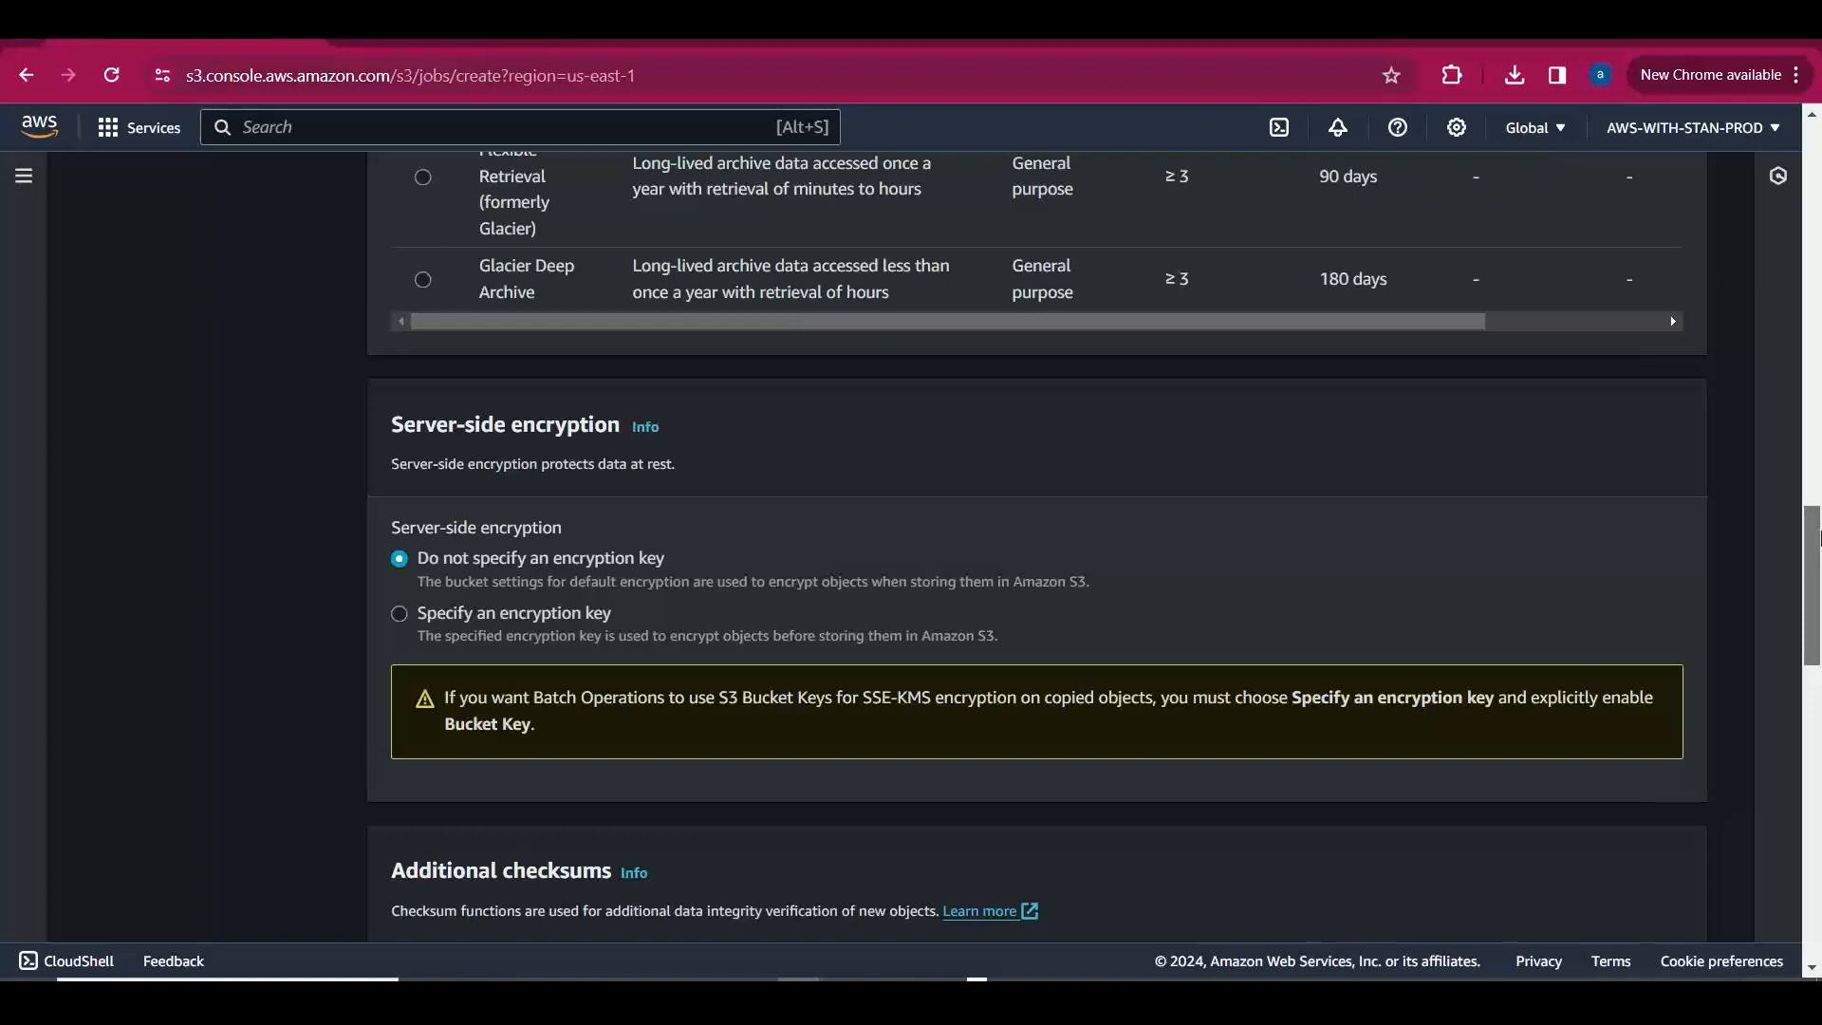
Choose to replace all object tags and enter a tag with key company and value skillupwithstan.
drag(1819, 537, 1819, 702)
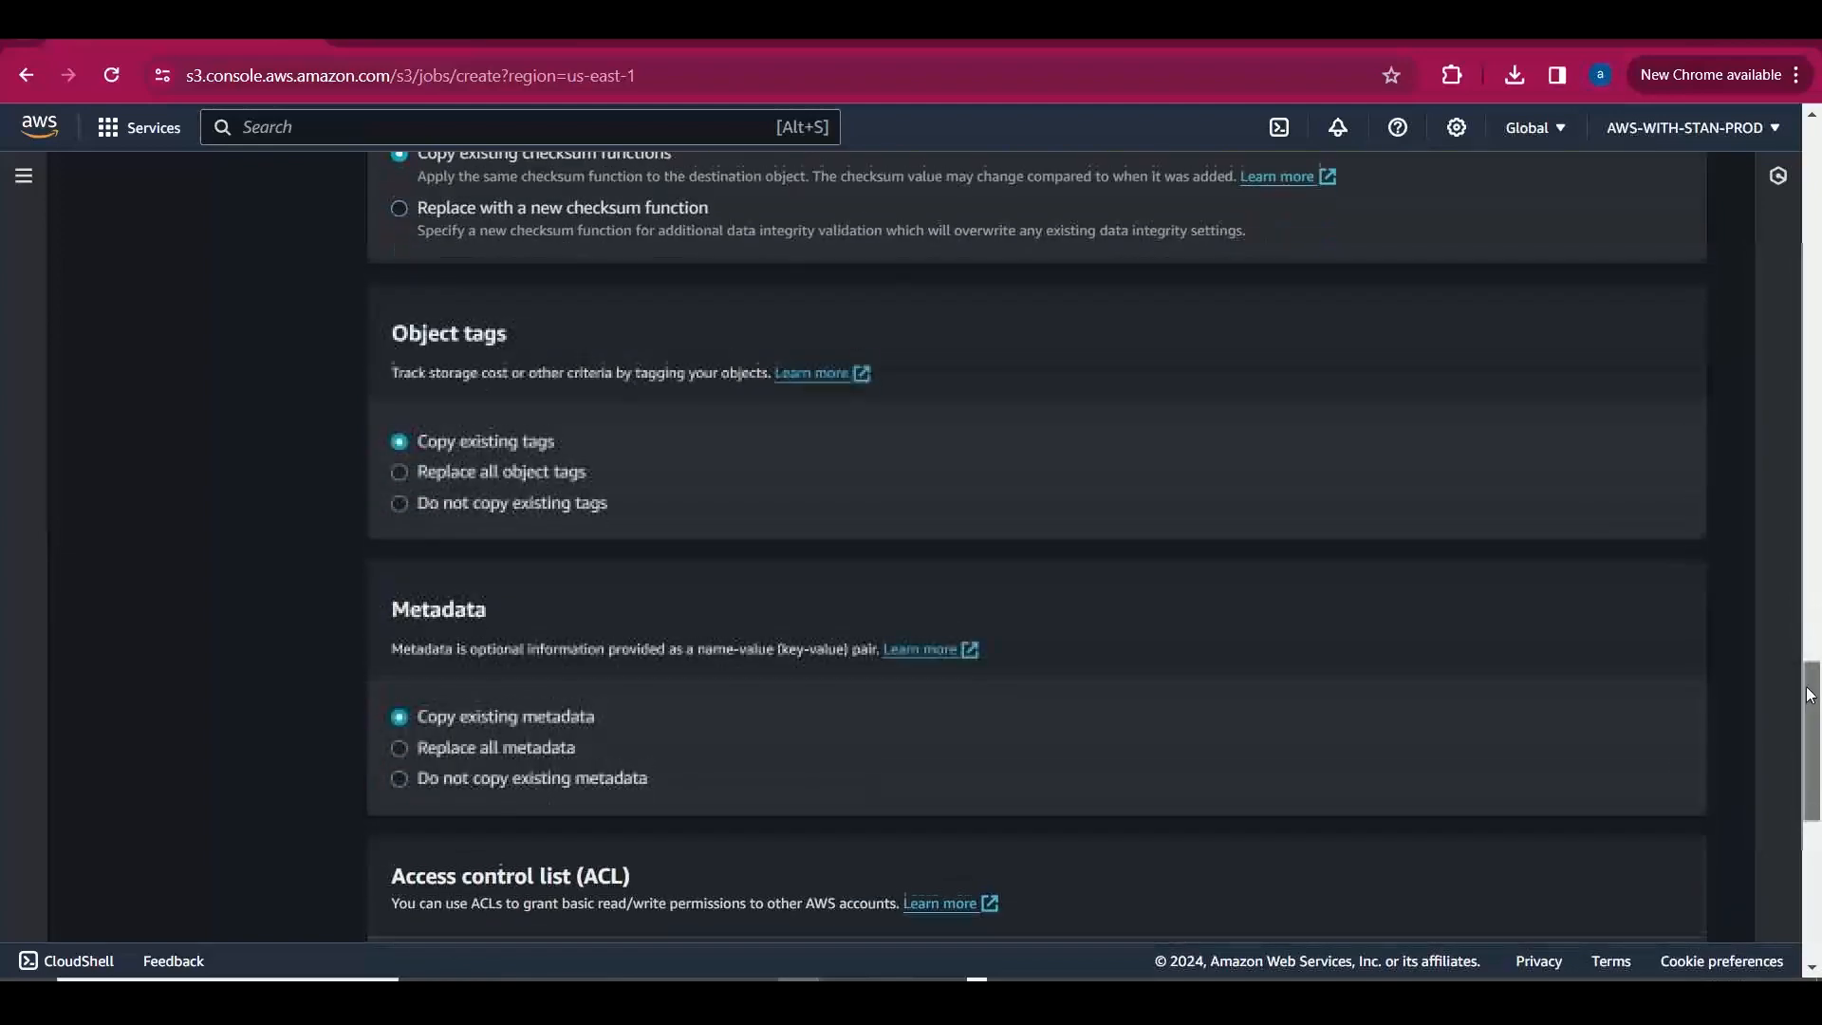
click(455, 472)
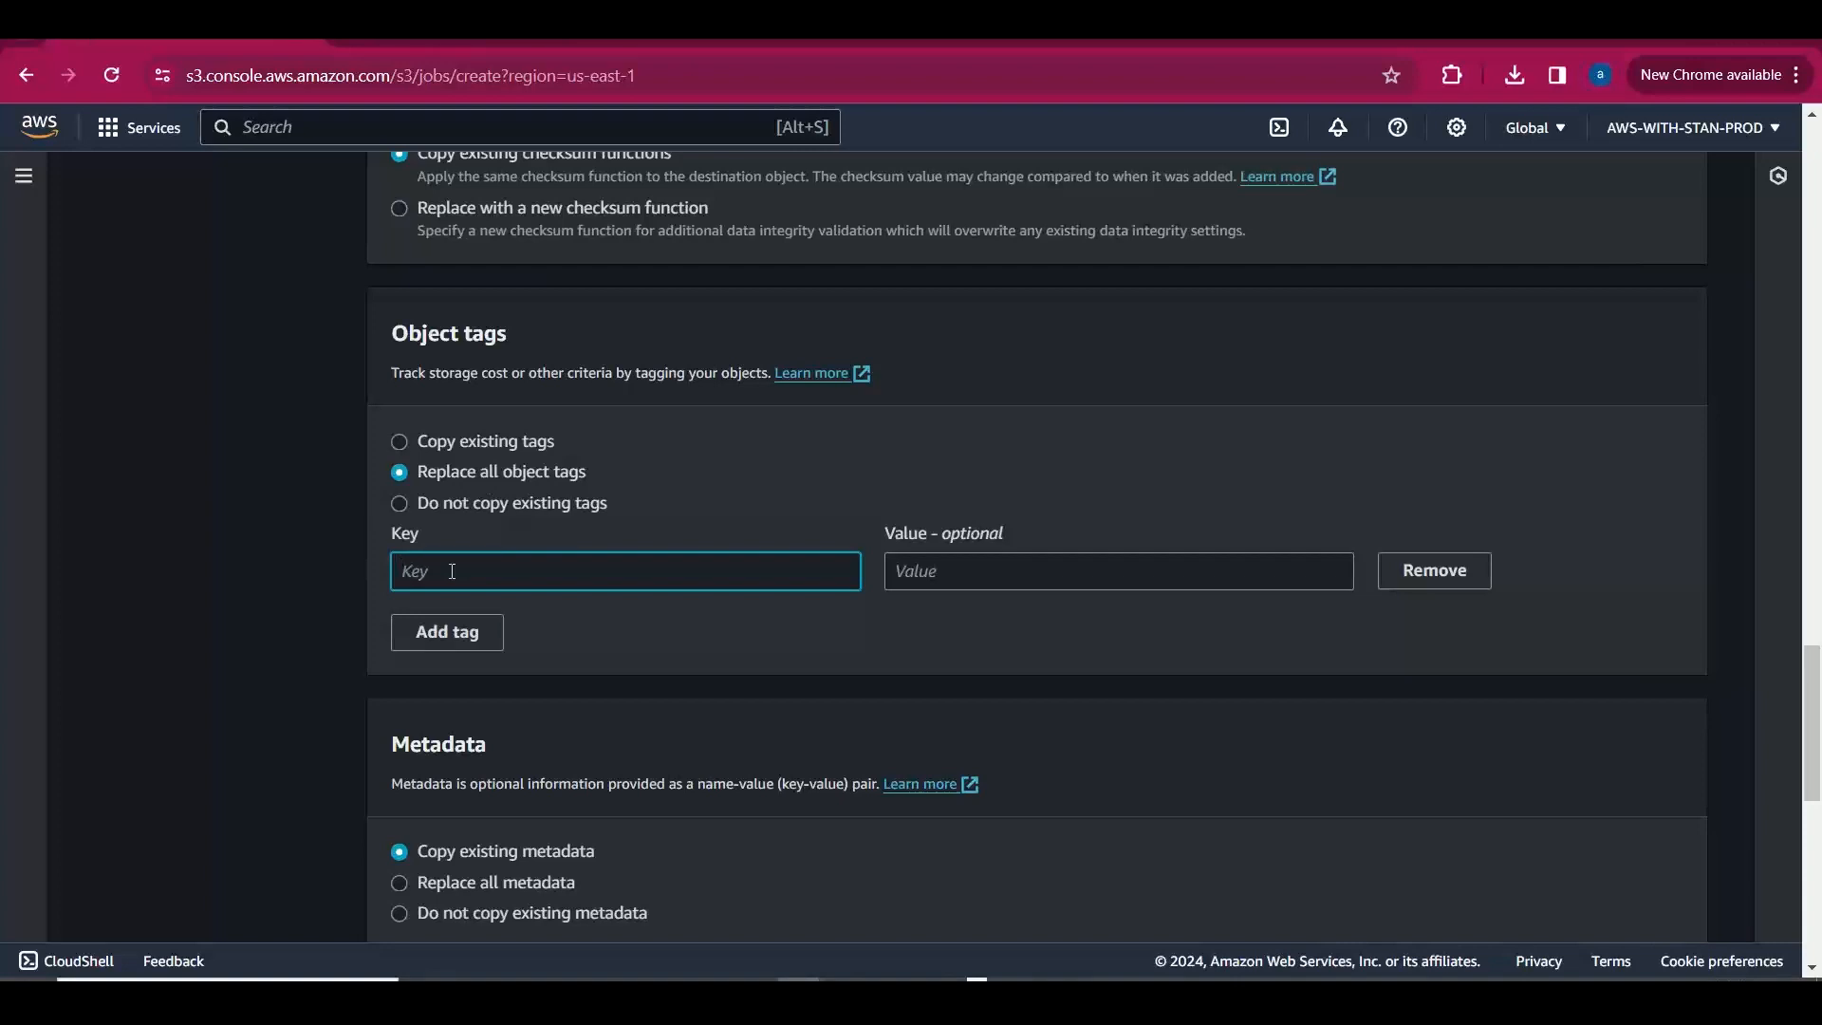
text(company)
key(Tab)
text(stan)
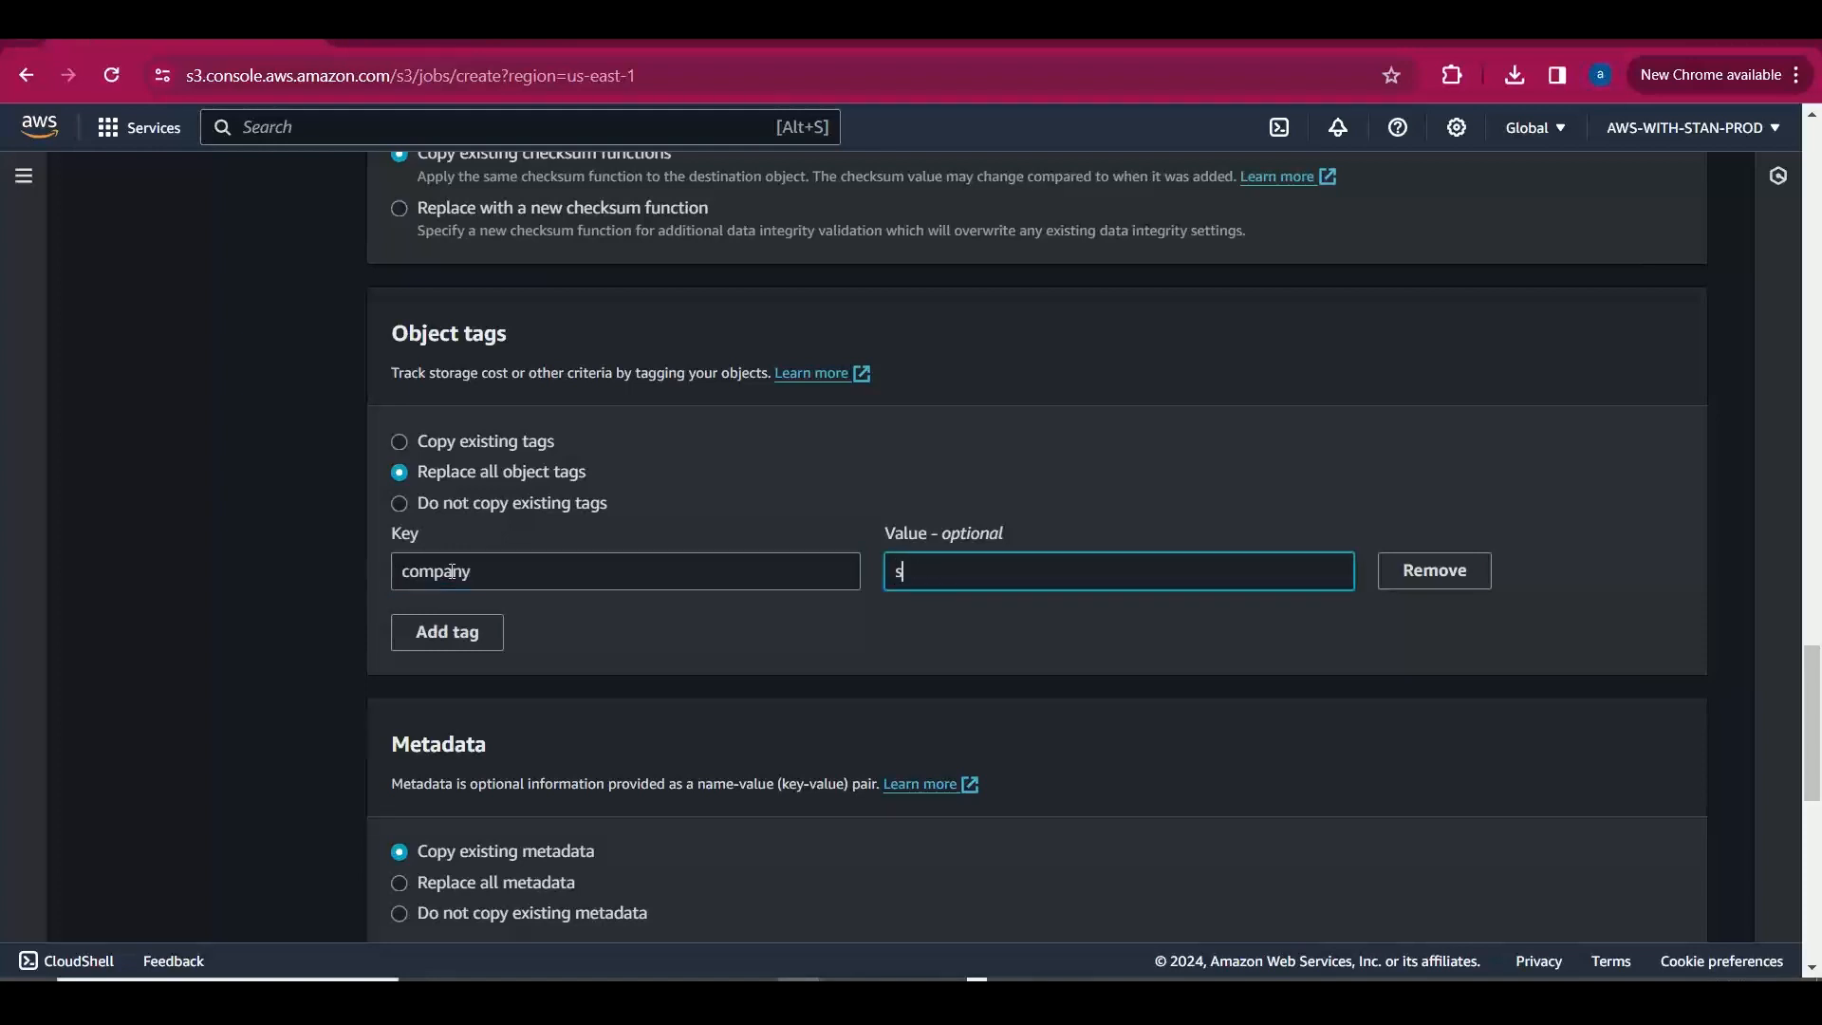
key(BackSpace)
key(BackSpace)
key(BackSpace)
text(killupwithstan)
Add a second object tag with key env and value prod, and continue to the additional options.
click(429, 635)
text(e)
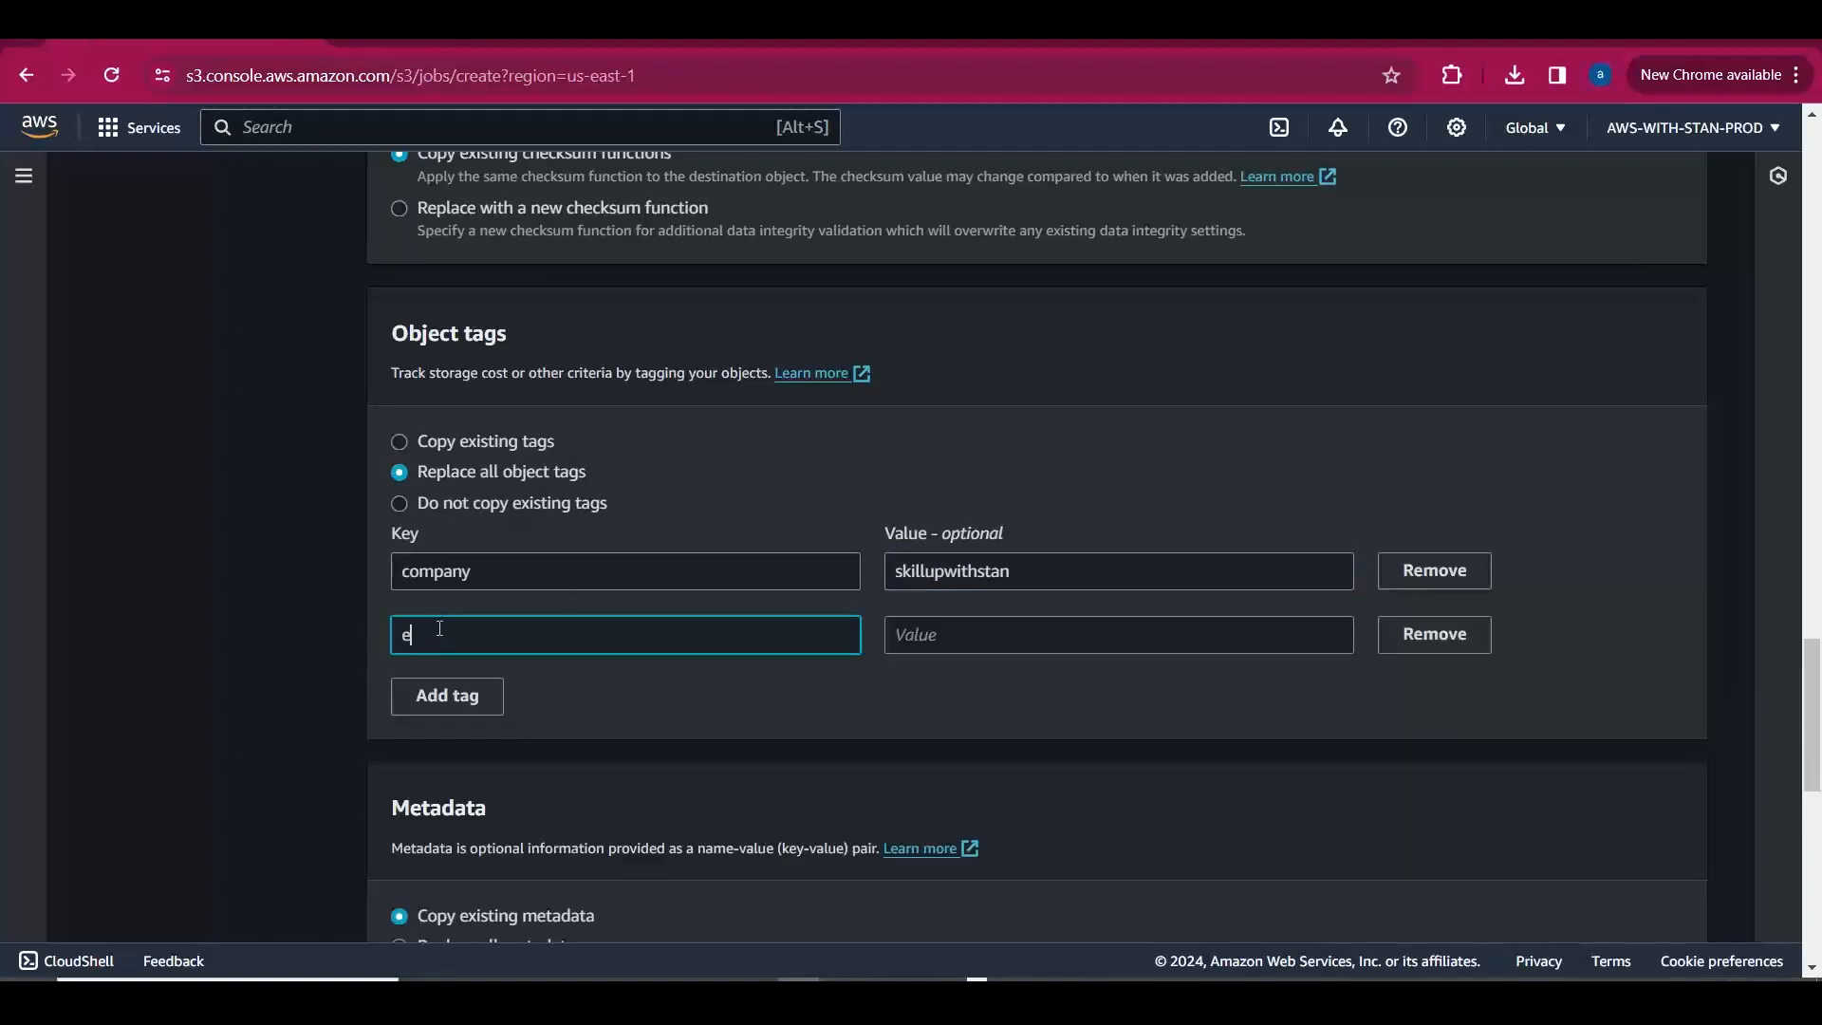
text(nv)
key(Tab)
text(prod)
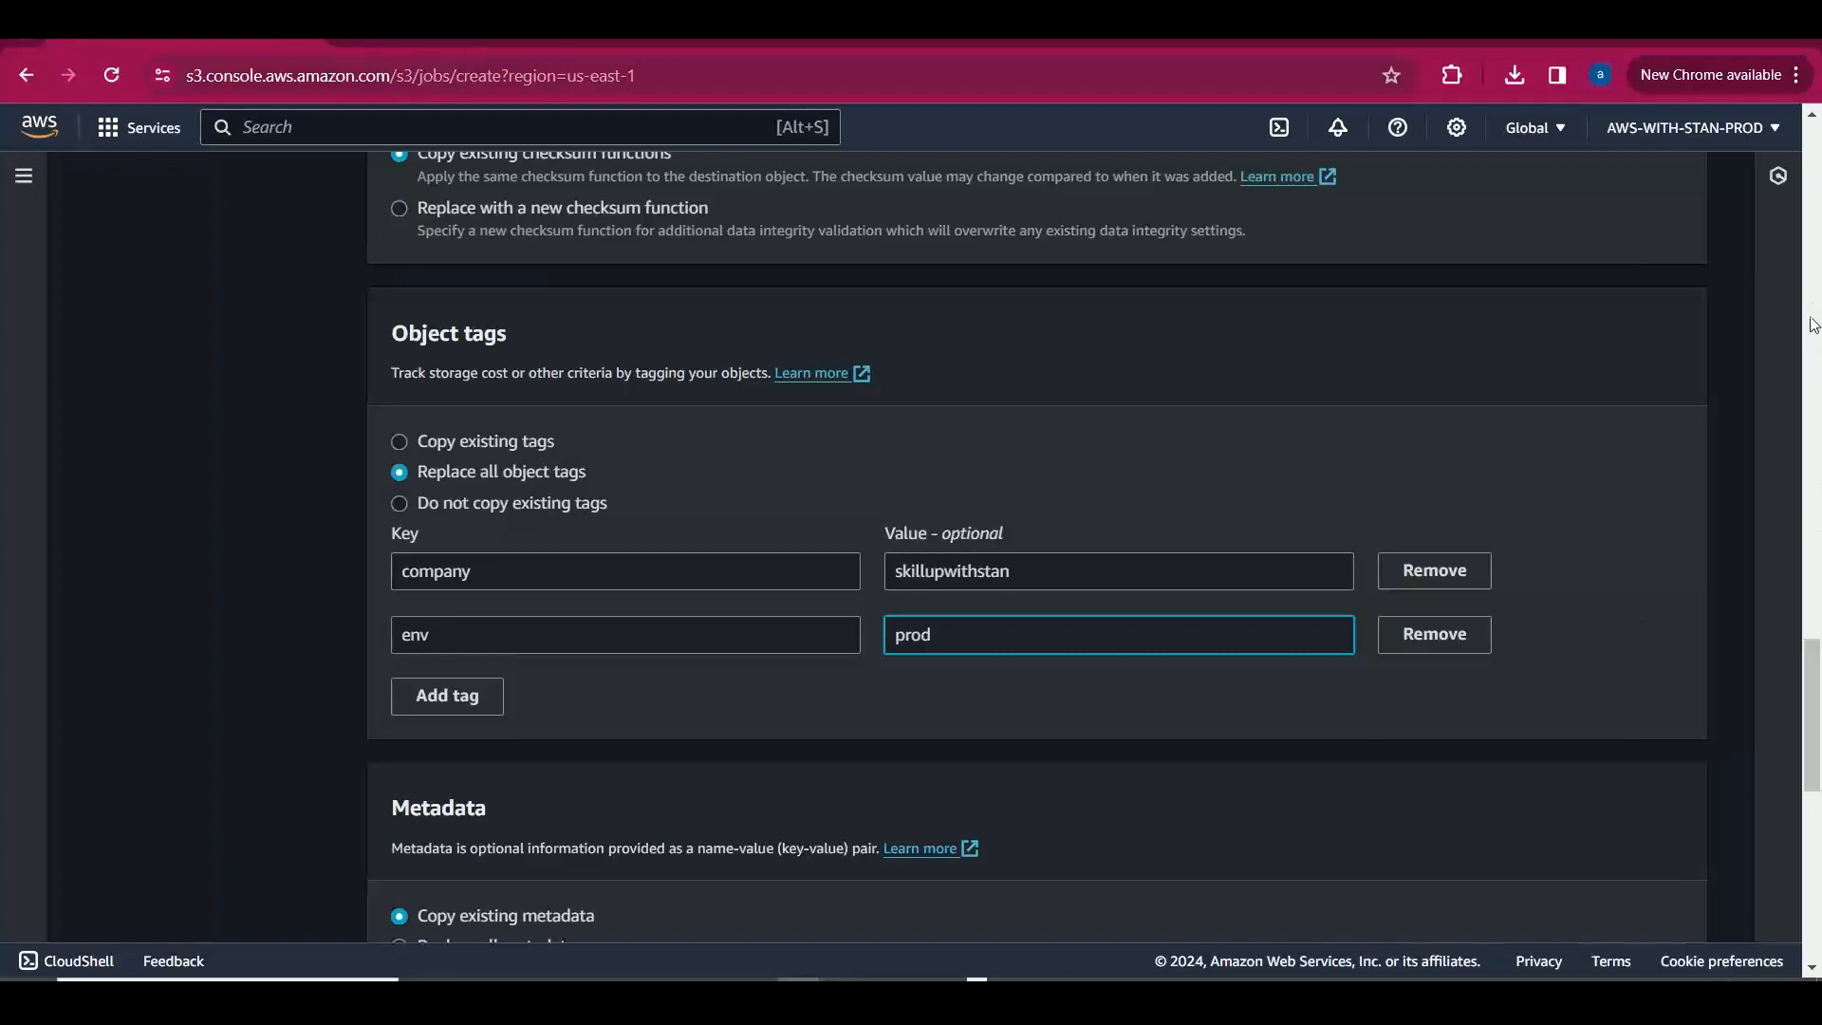
drag(1812, 678, 1816, 906)
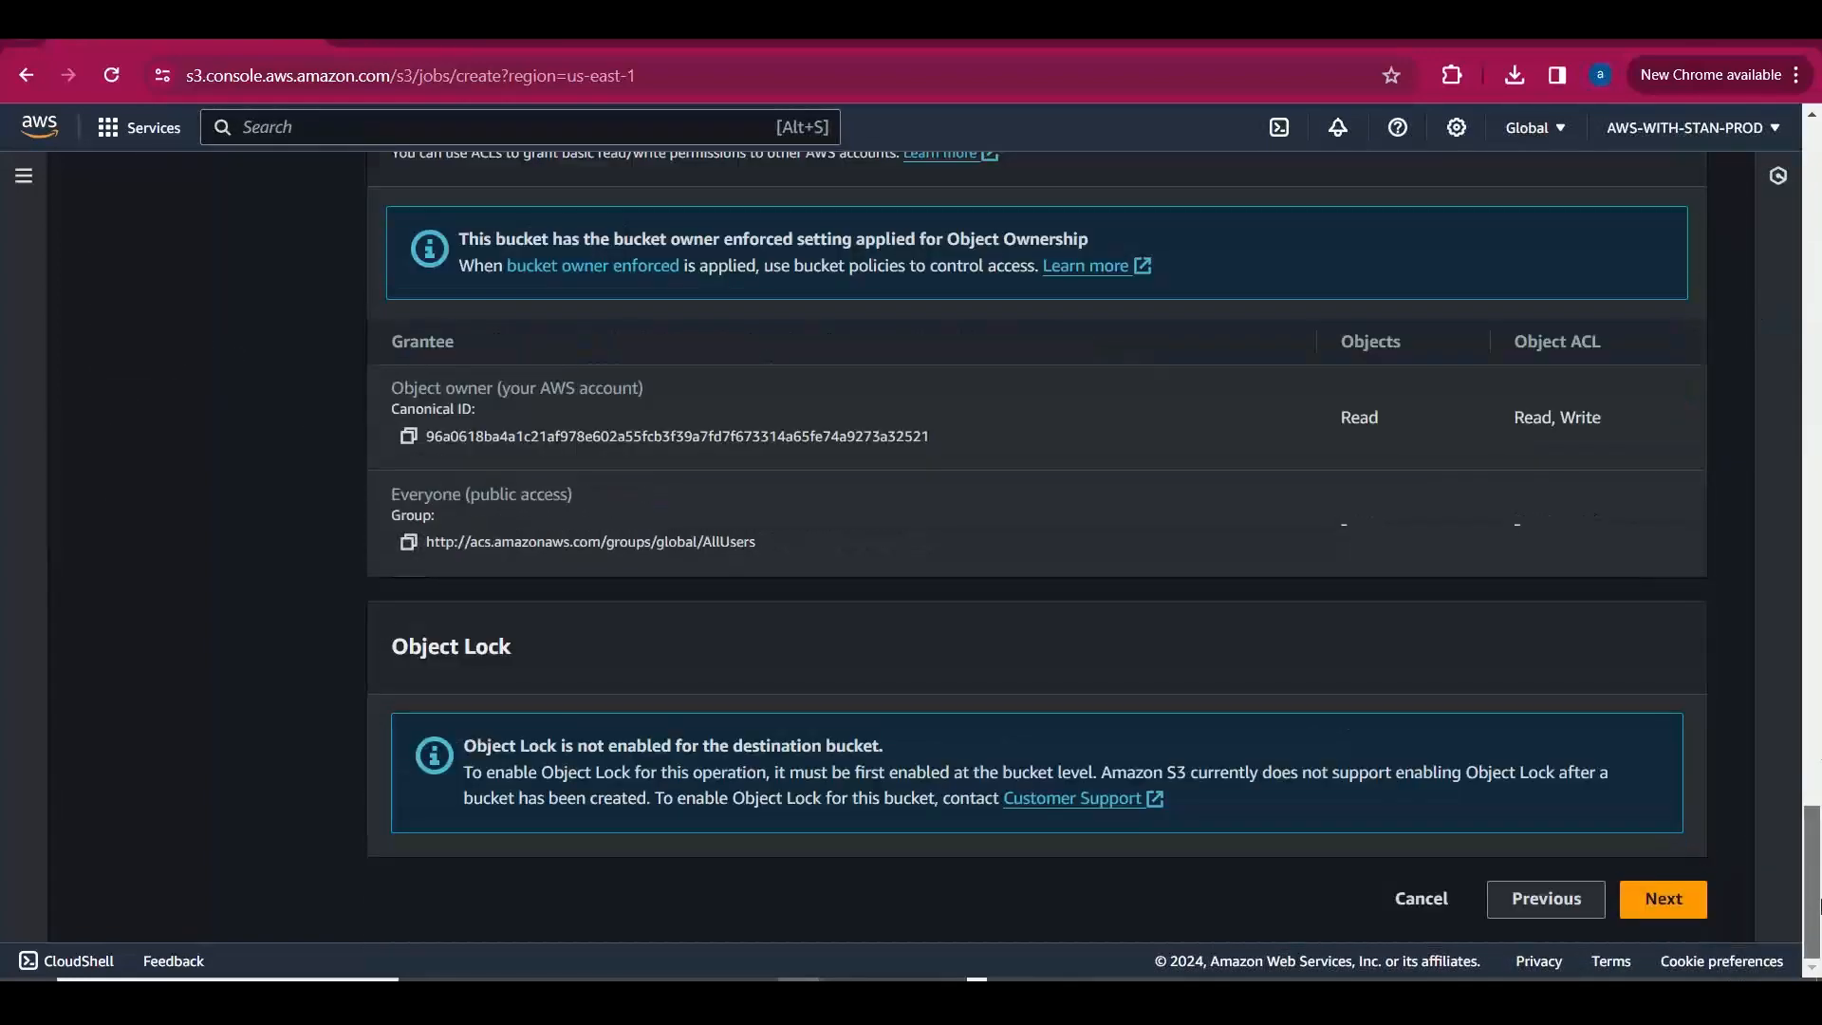
click(1689, 909)
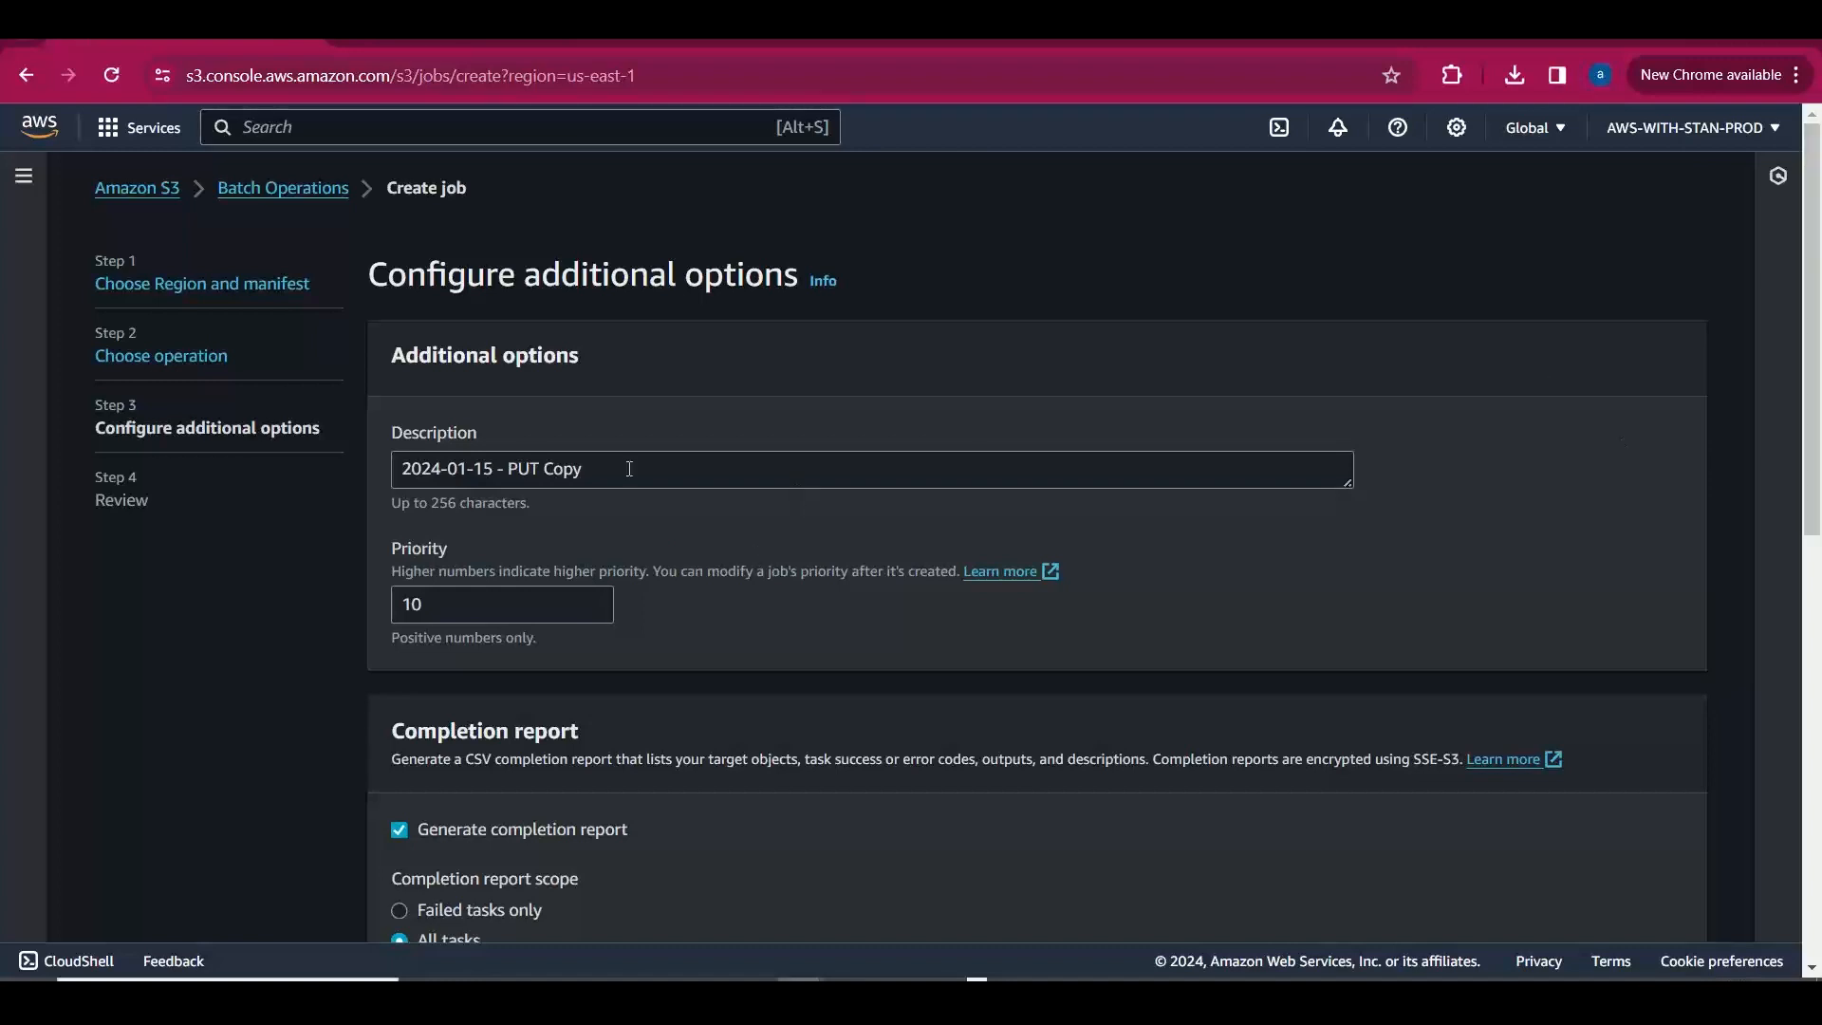
Replace the default job description with Stan-Copy-Bulk-objects.
drag(629, 469, 332, 466)
text(Co)
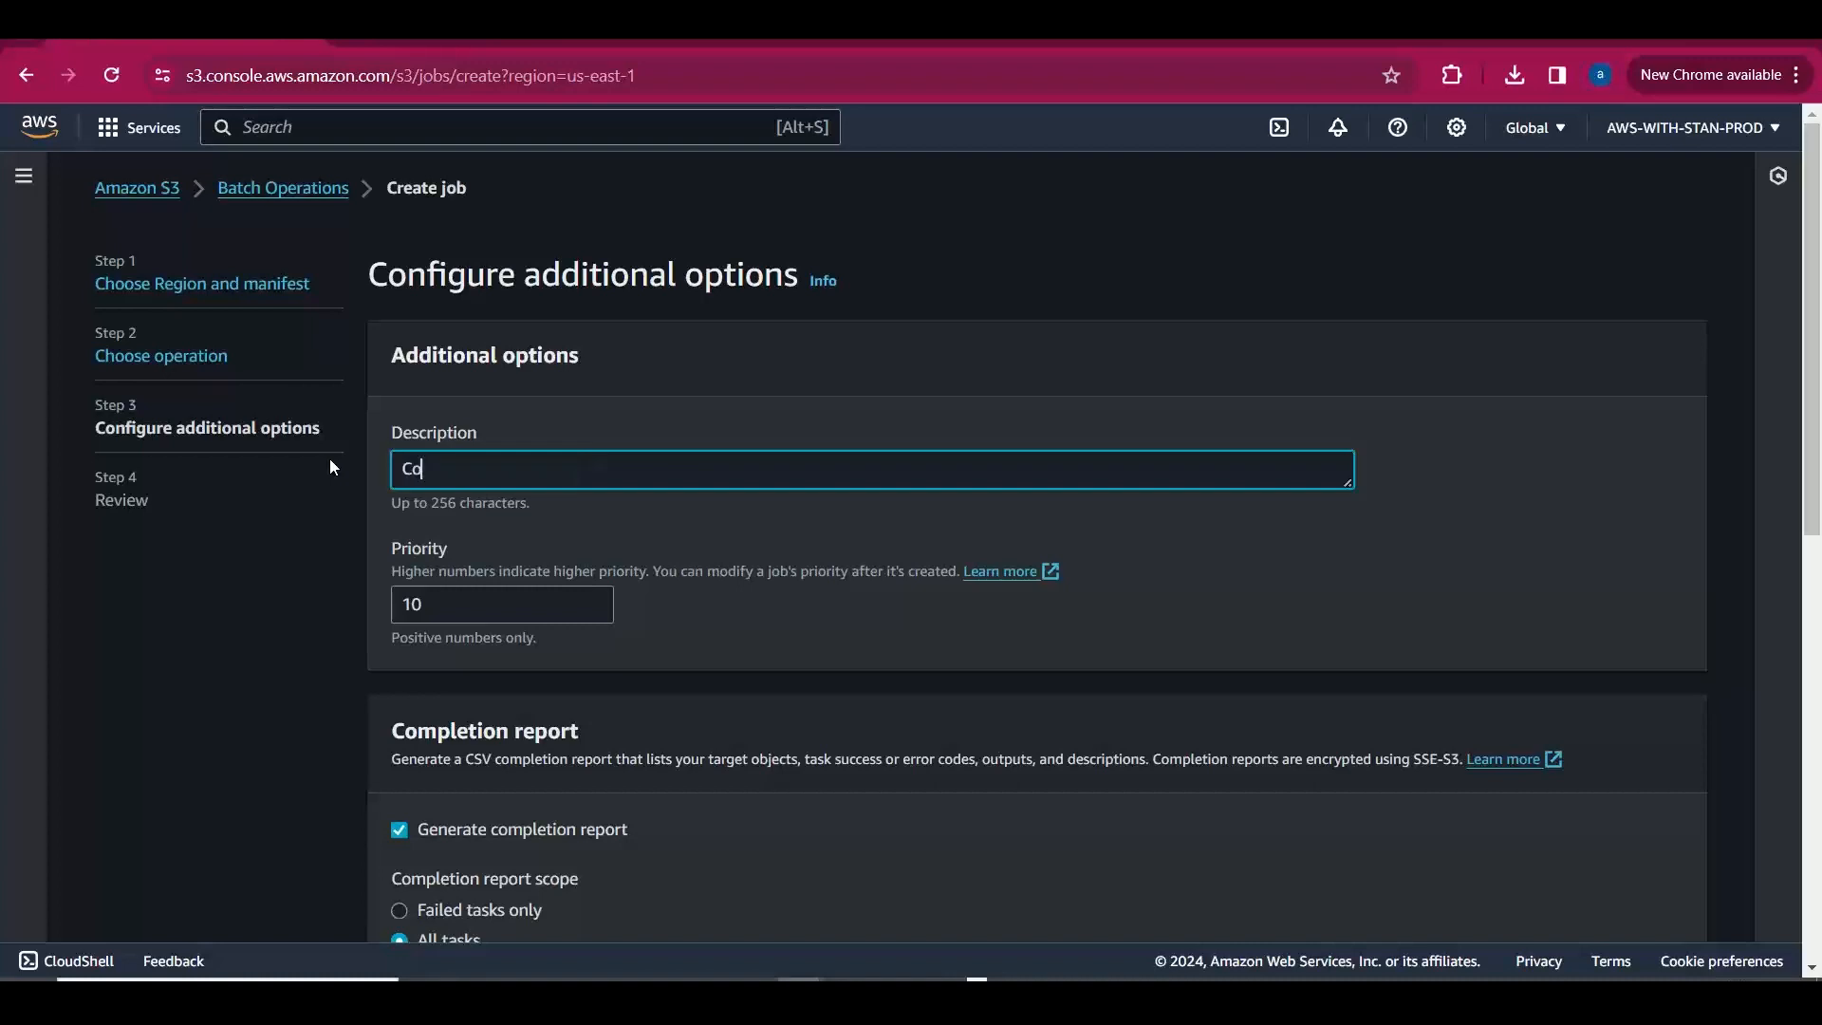
text(py-Bulk-objects-between)
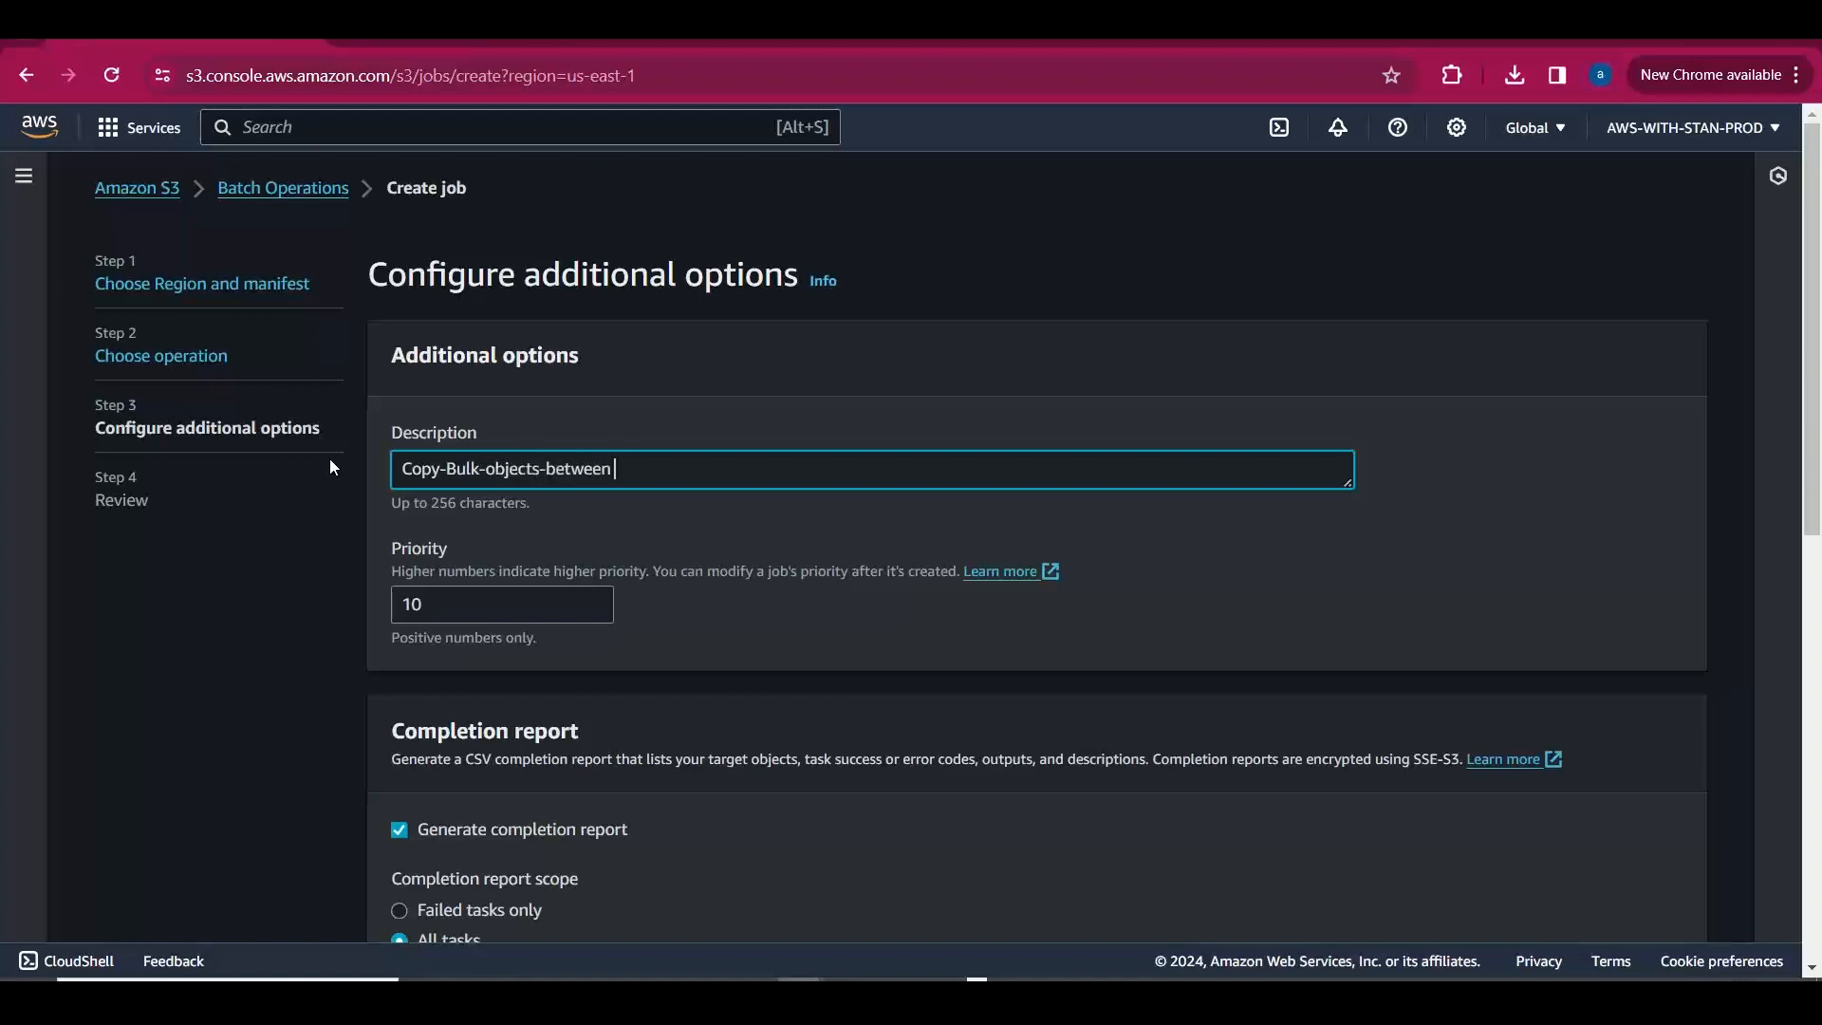
key(BackSpace)
key(BackSpace)
key(BackSpace)
key(BackSpace)
key(BackSpace)
key(BackSpace)
key(BackSpace)
key(BackSpace)
key(BackSpace)
text(Stan-)
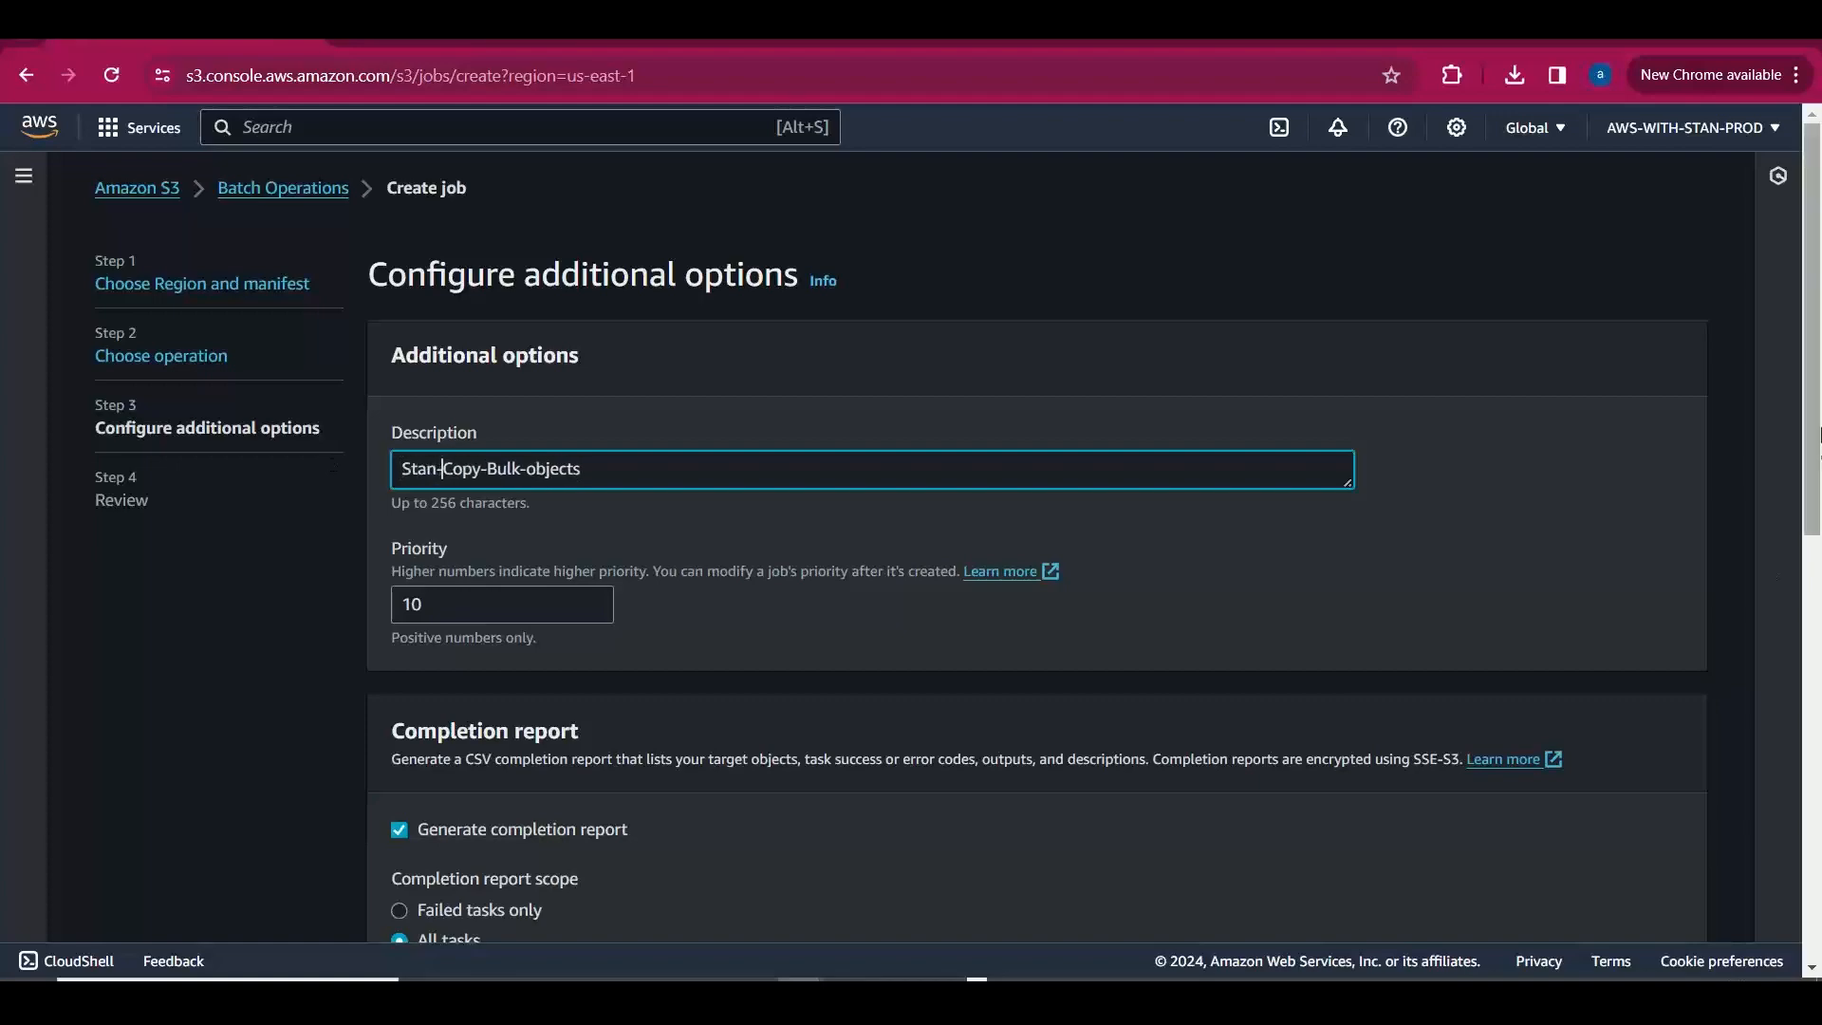
Choose the standestbucket001 bucket as the job's completion report destination.
scroll(1817, 525, down, 2)
scroll(1816, 525, down, 1)
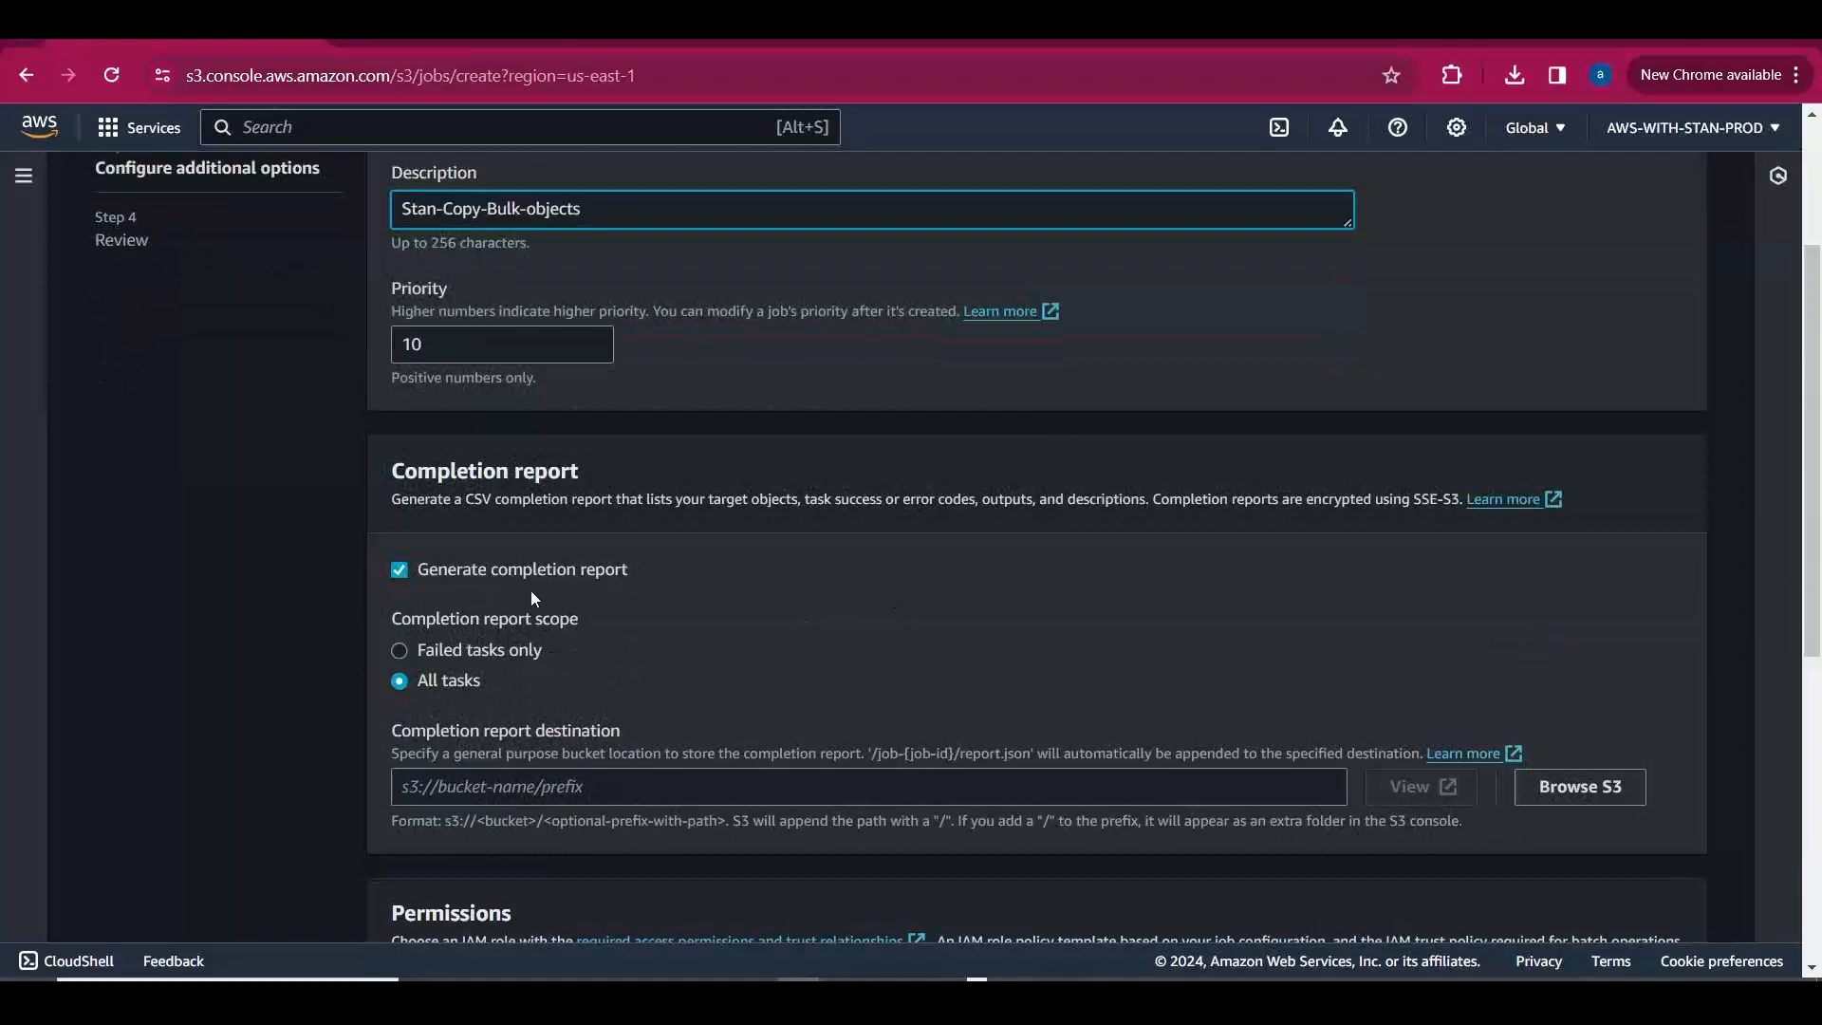
click(1628, 799)
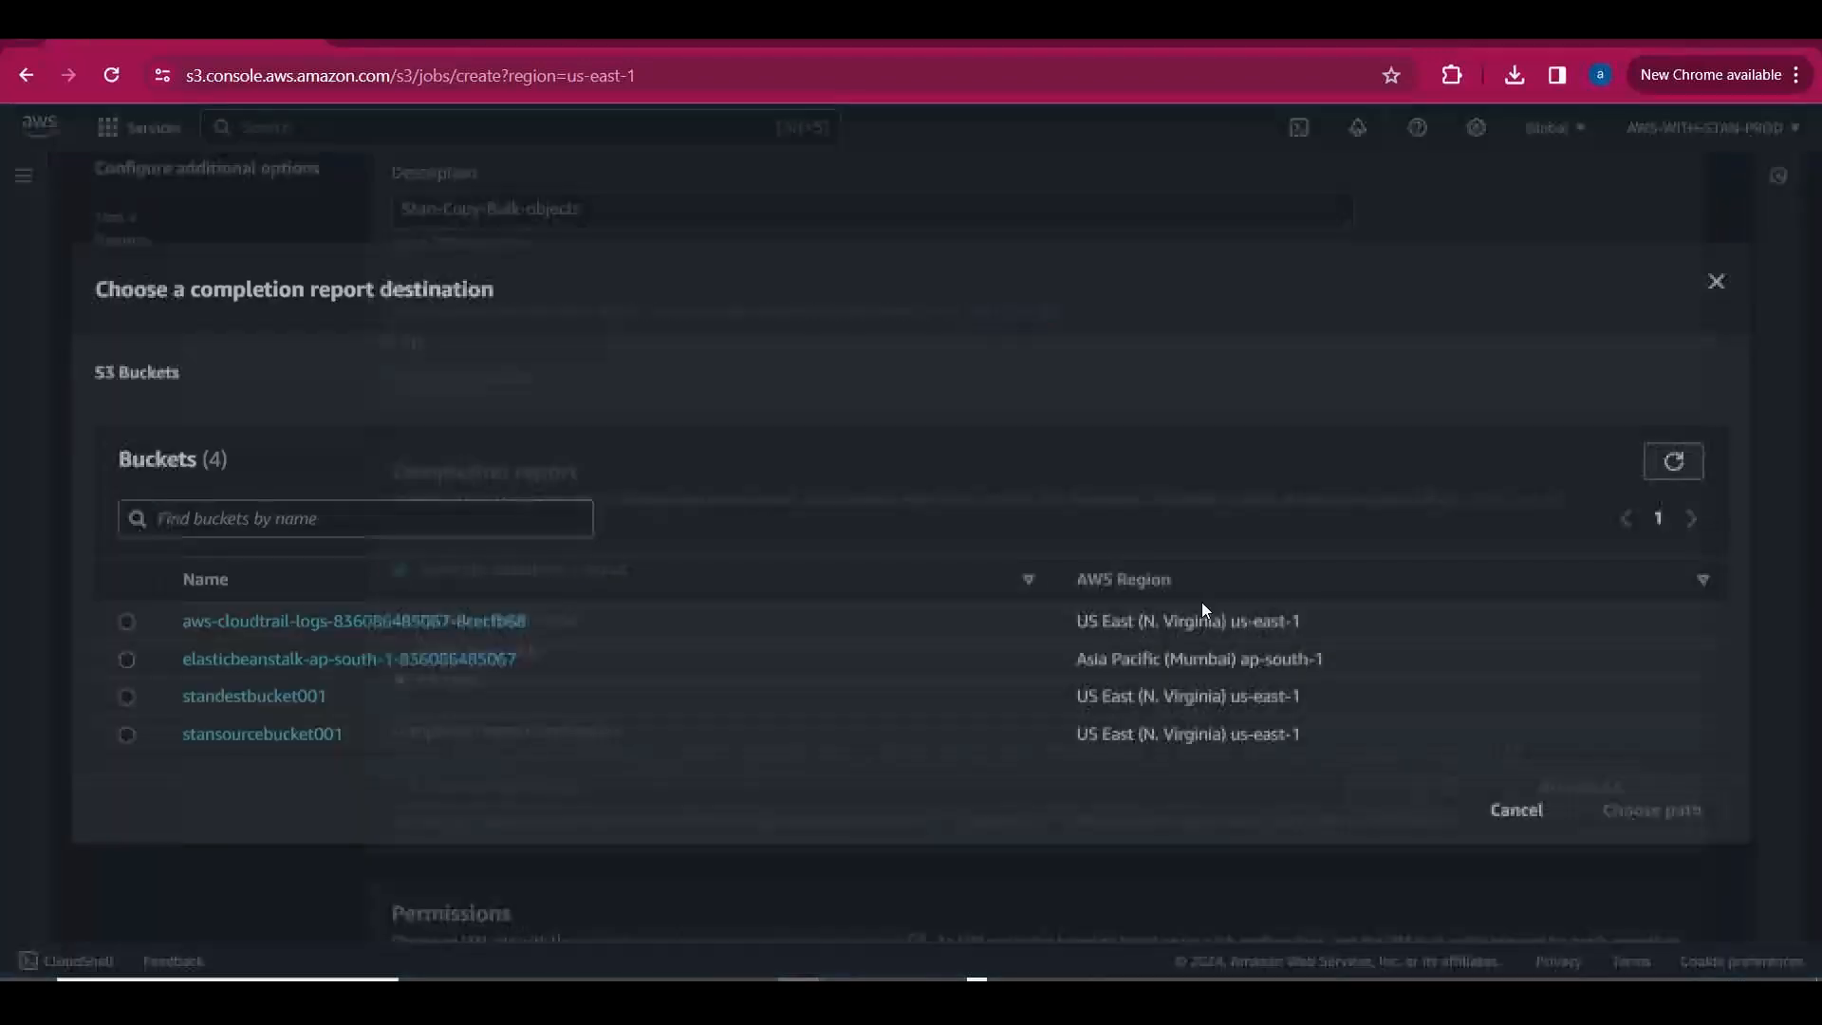
click(289, 694)
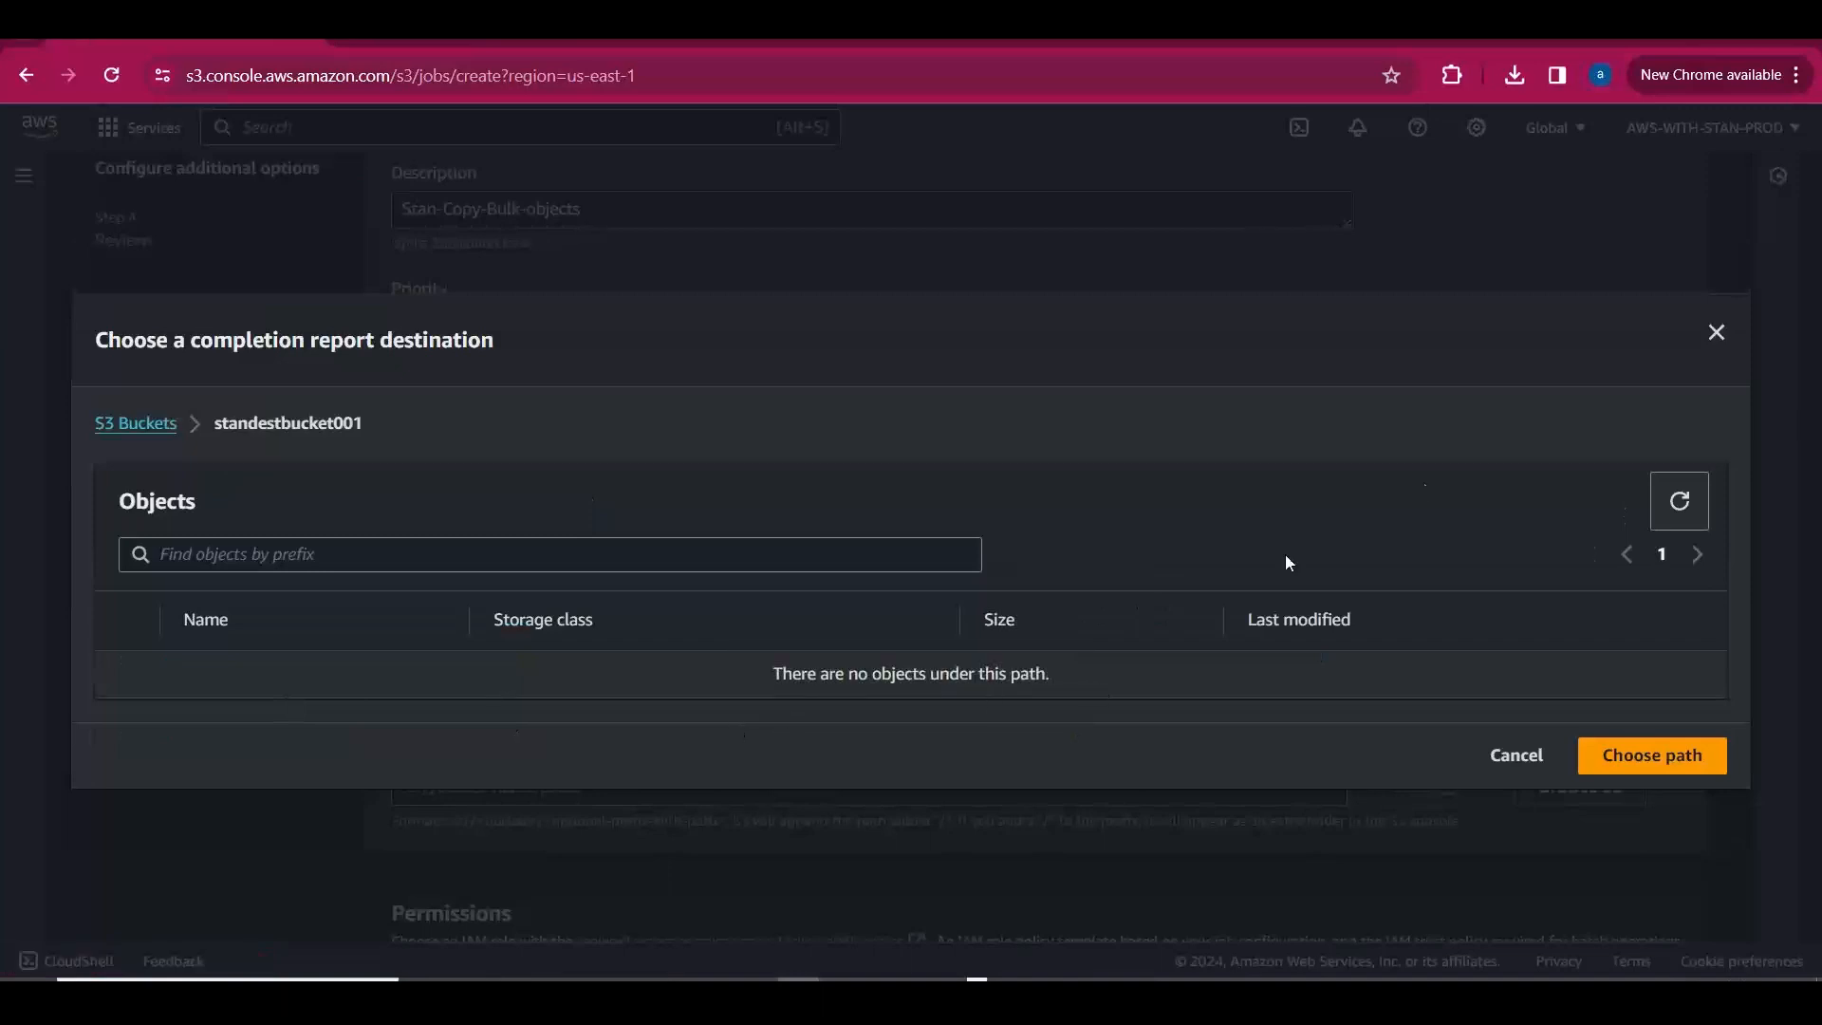
click(1643, 756)
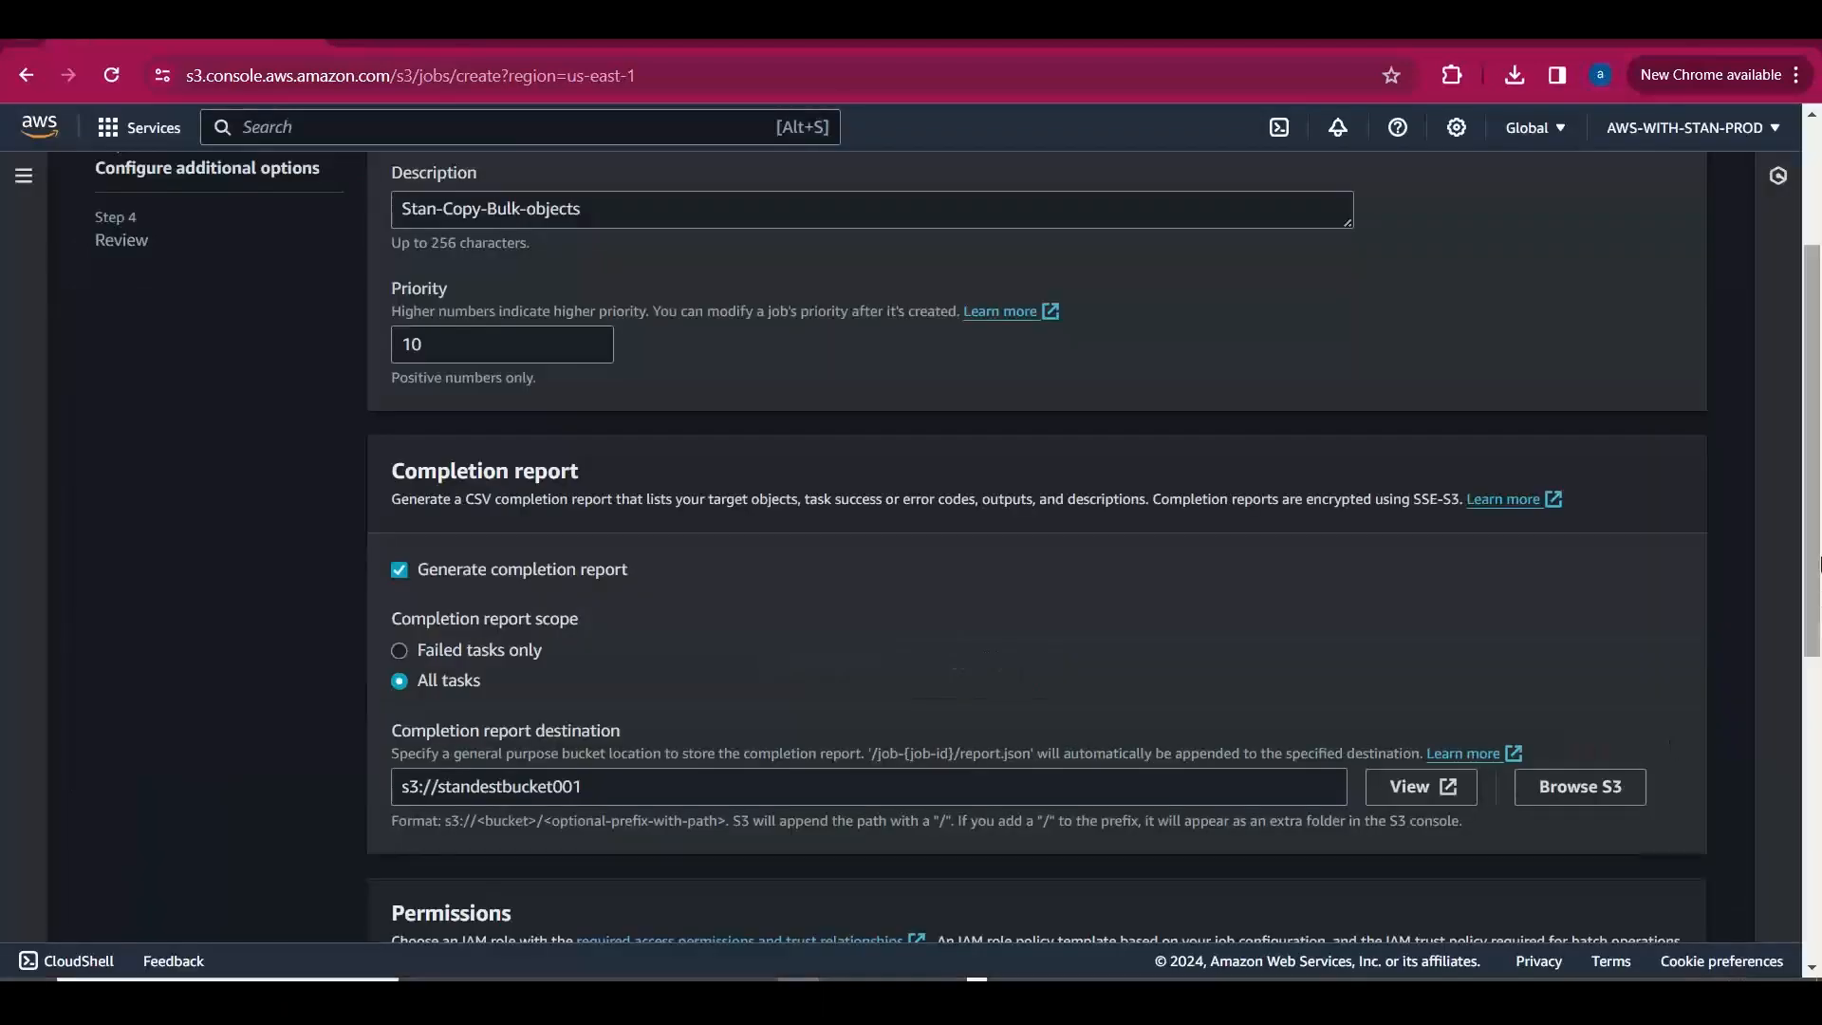
Append /reports to the completion report destination so the path reads s3://standestbucket001/reports.
click(732, 776)
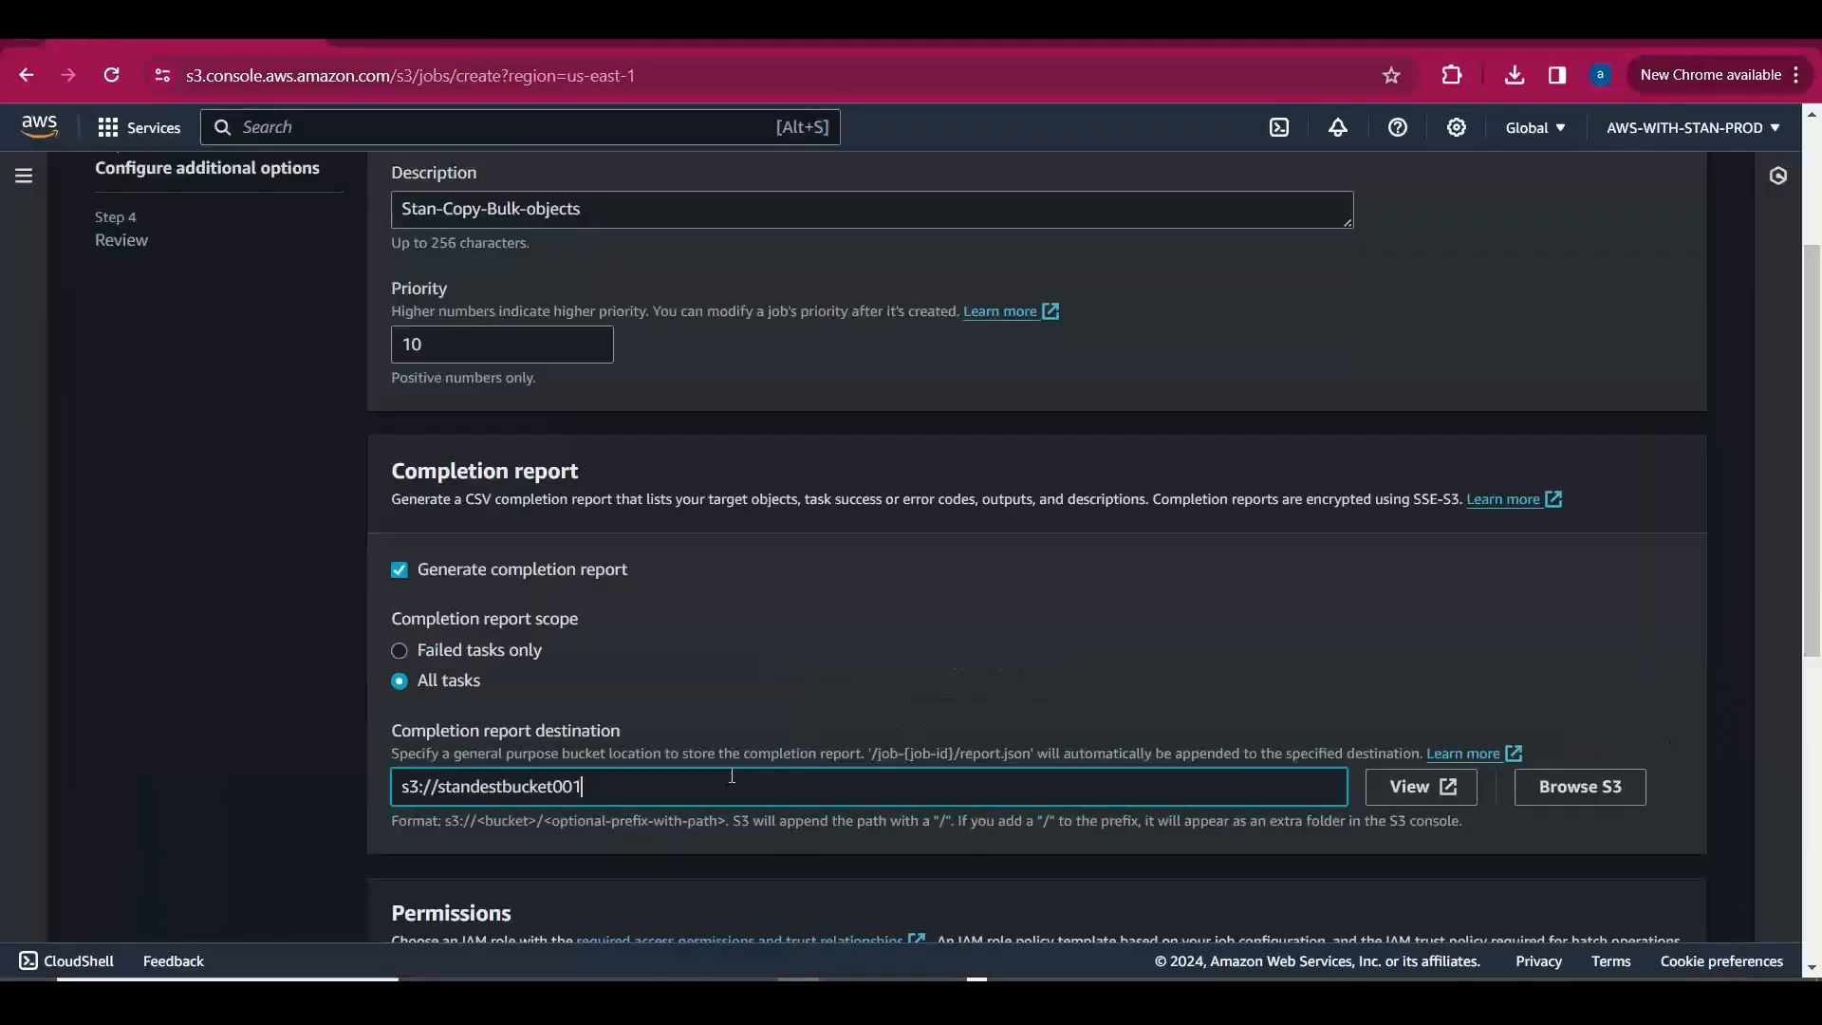
text(/)
text(reopr)
key(BackSpace)
key(BackSpace)
text(ports)
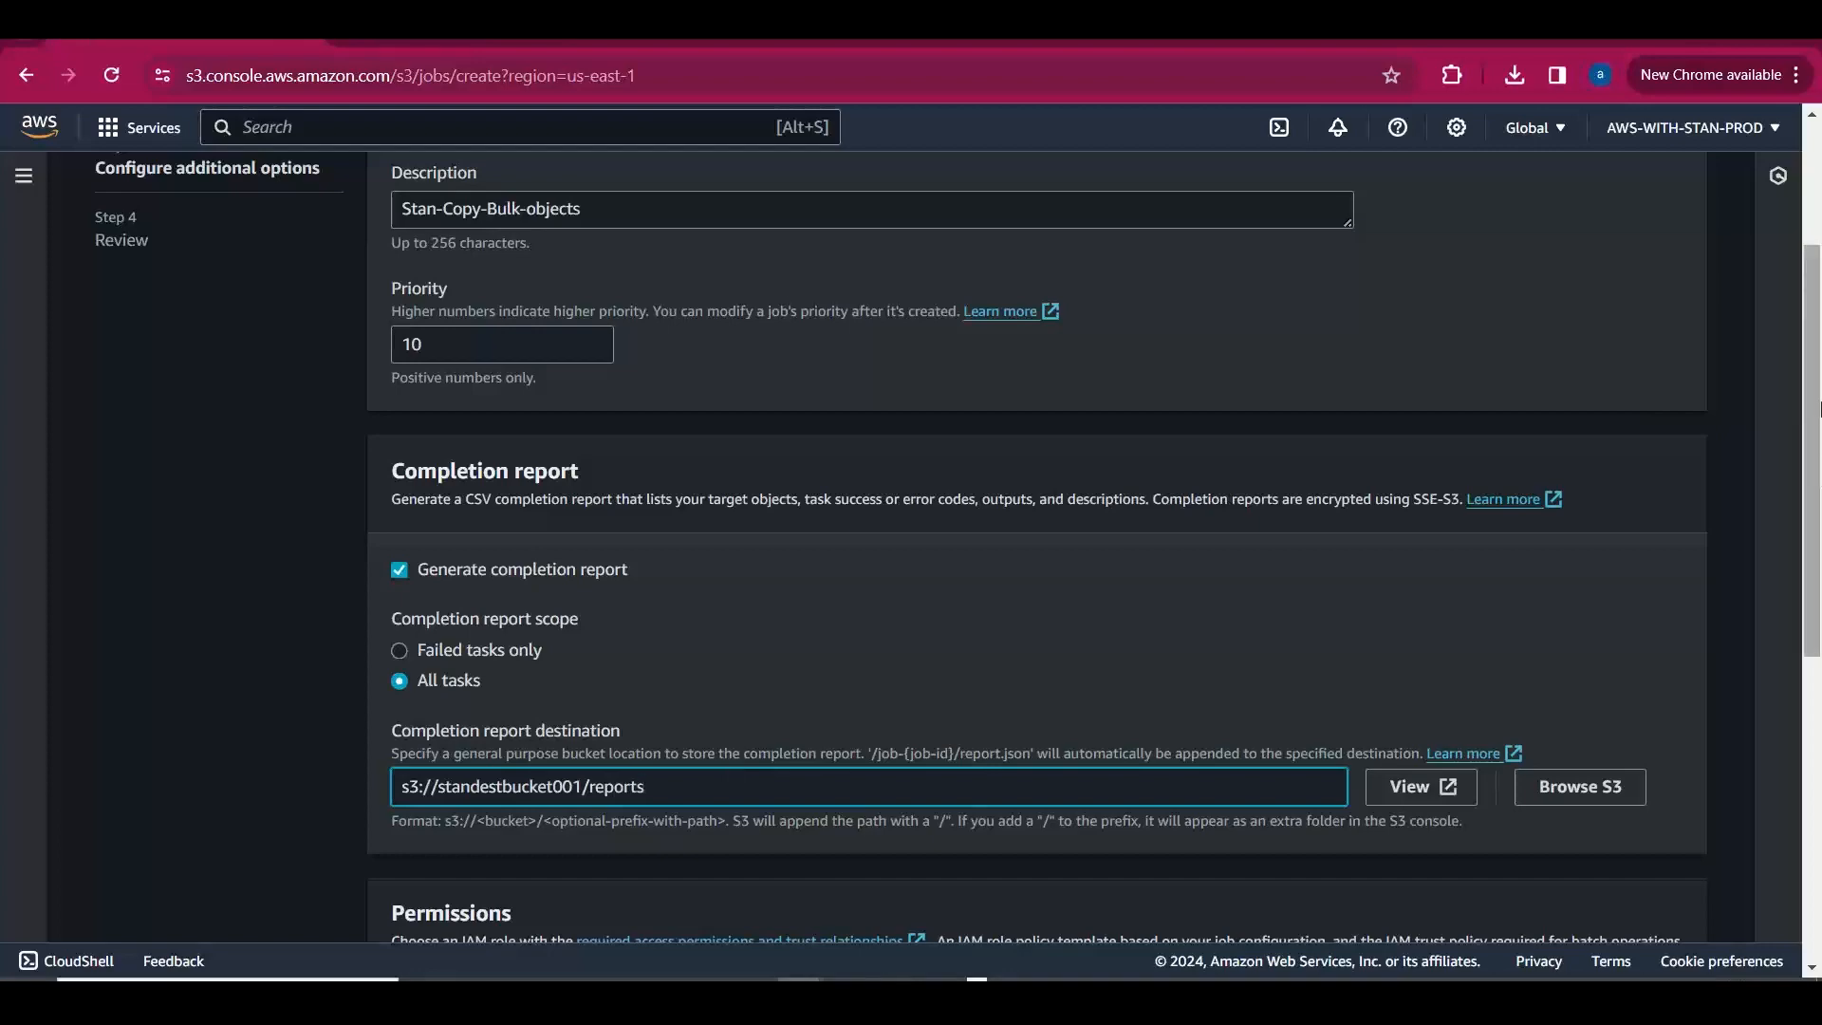
Find the IAM service from the job's permissions section, open it in a separate browser tab and switch to it.
drag(1818, 408, 1778, 691)
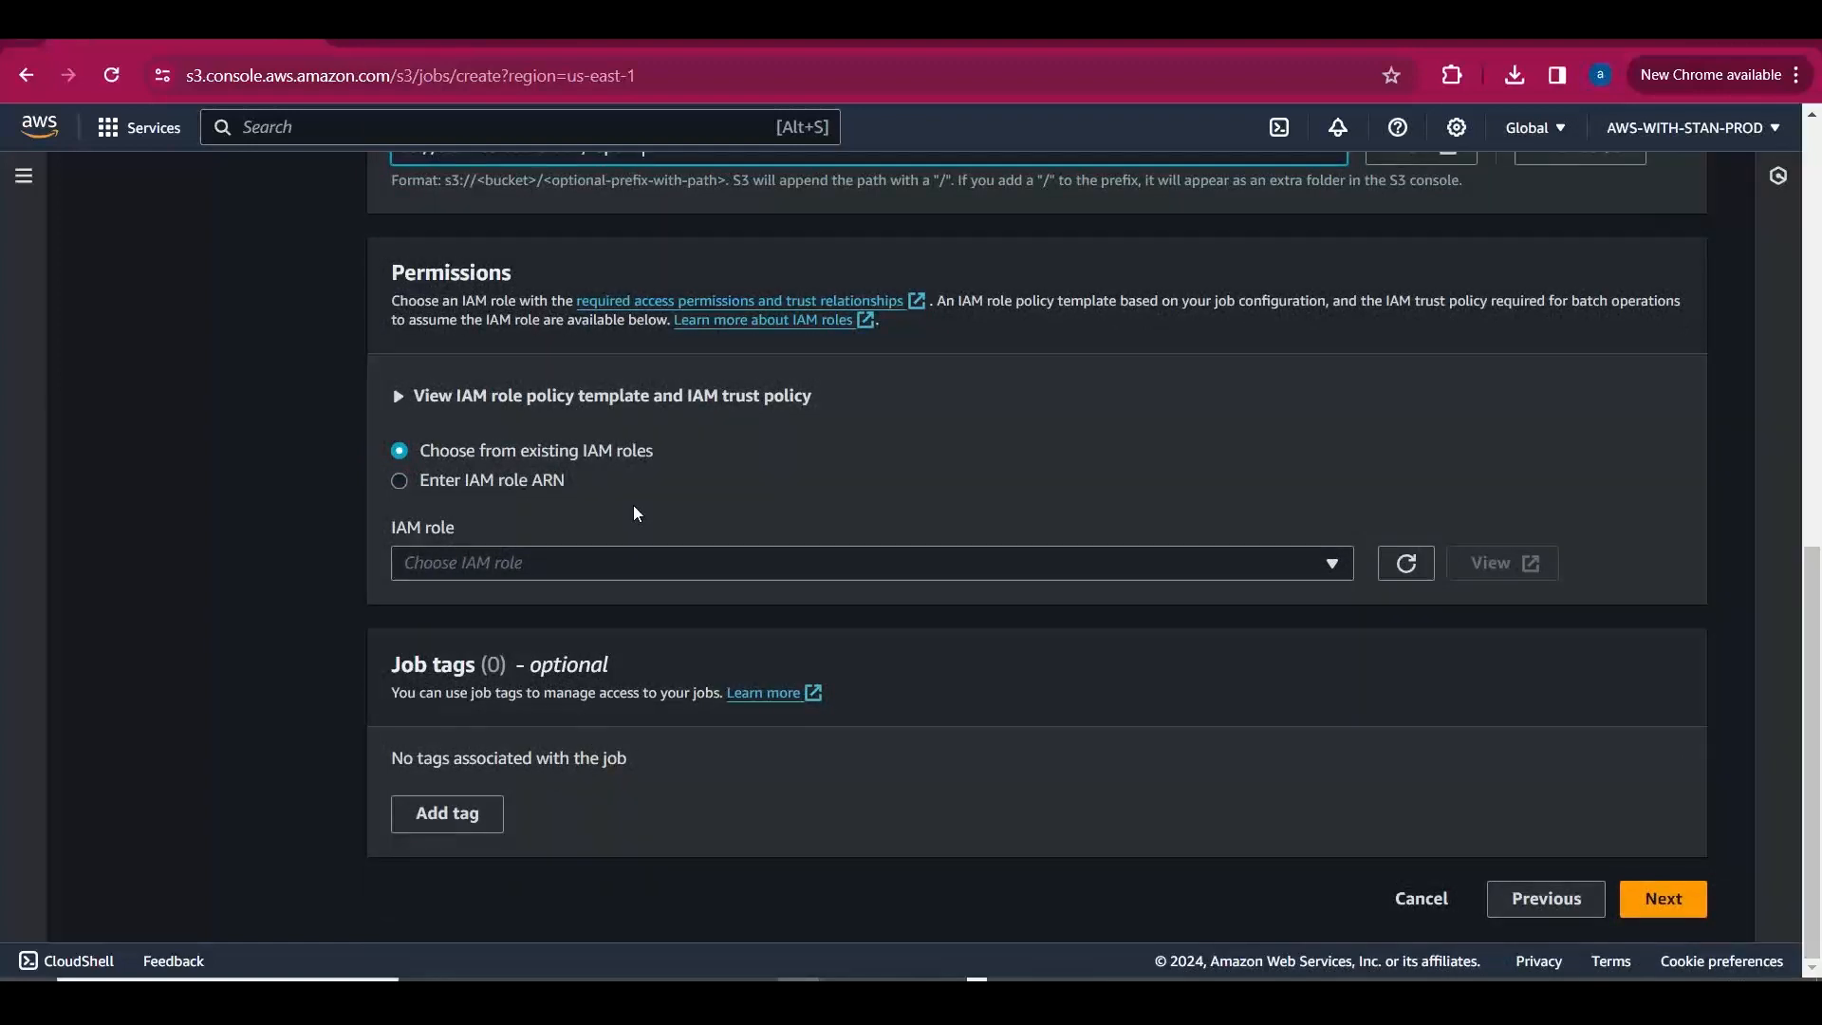
click(295, 127)
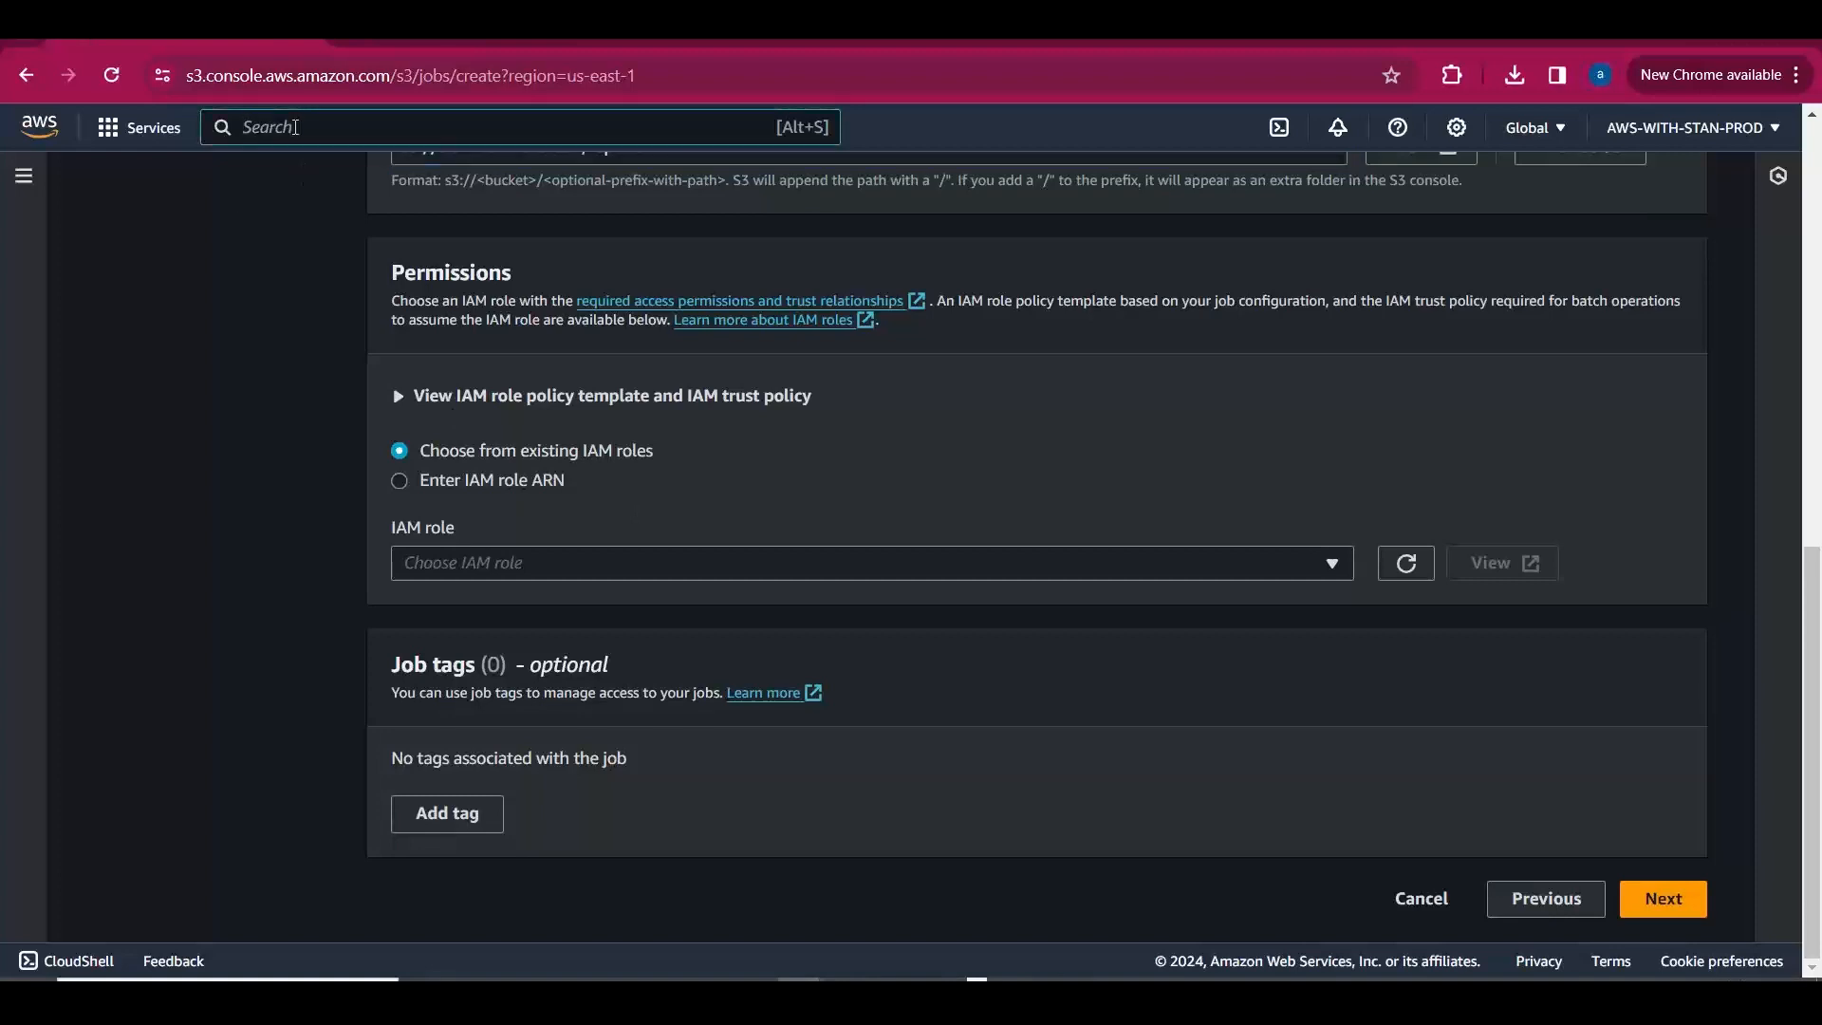
text(IAM)
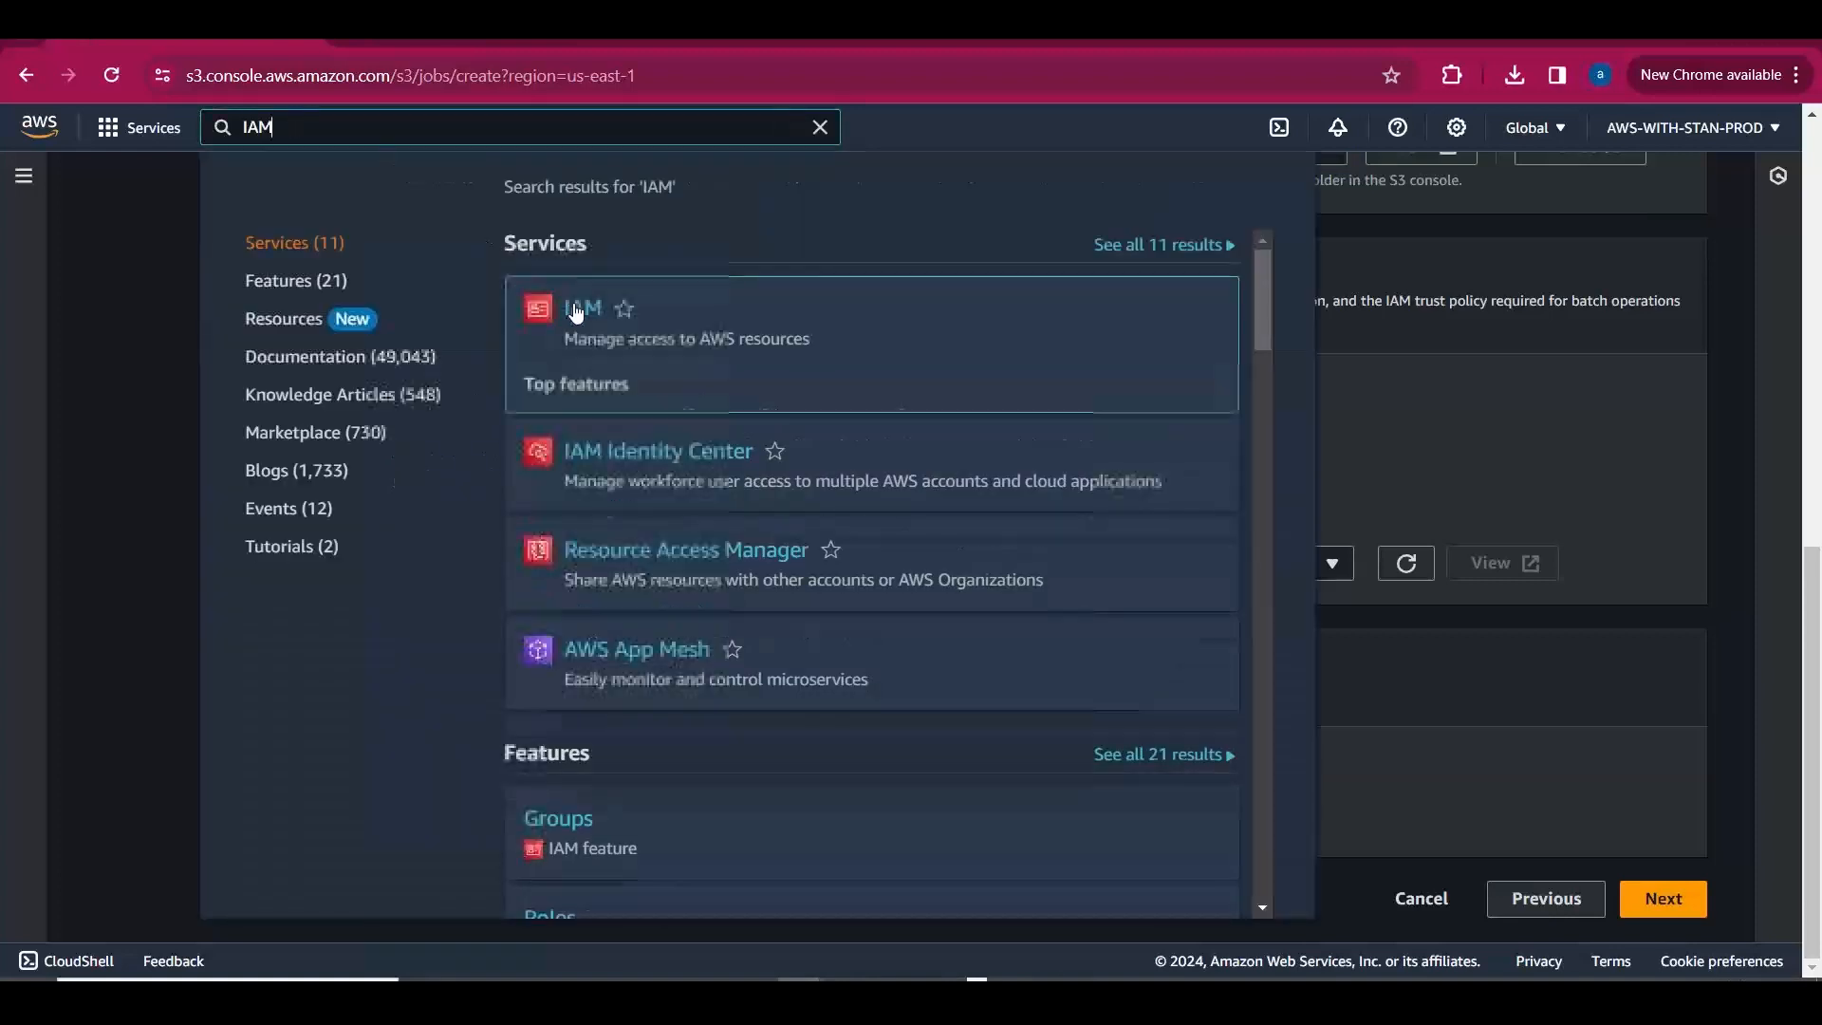
right_click(575, 305)
click(648, 329)
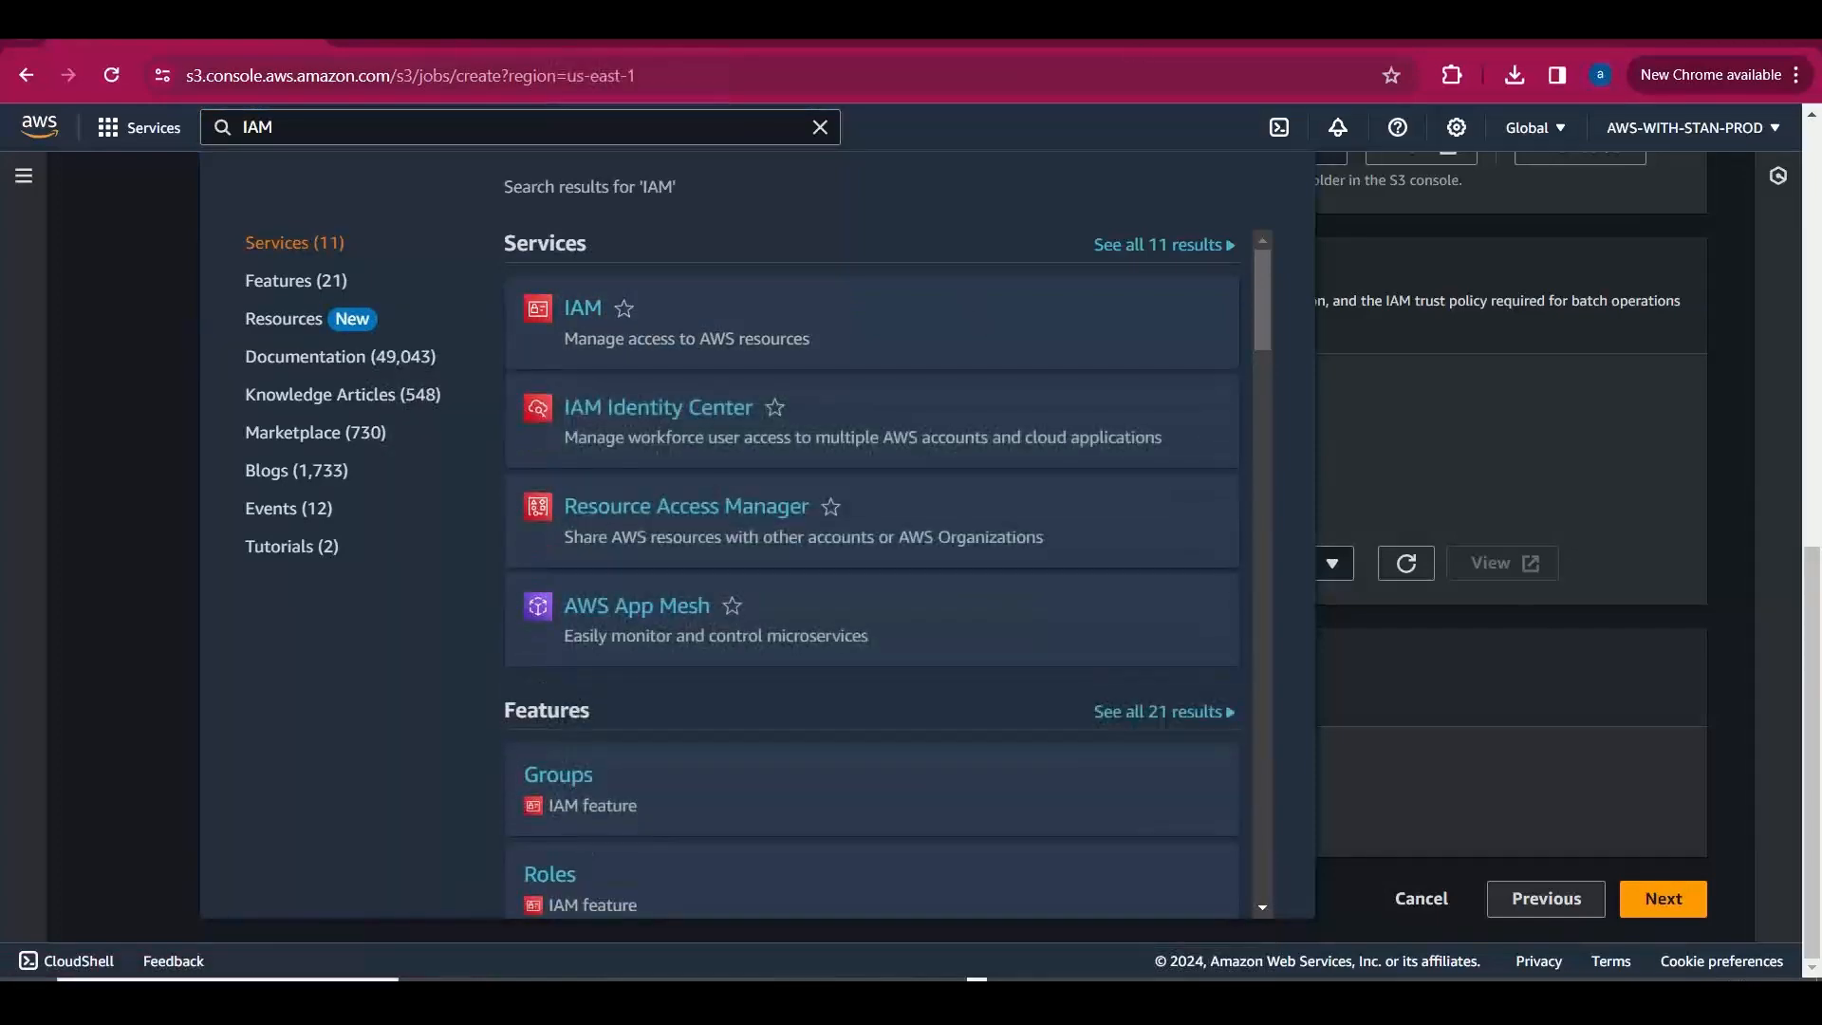
click(747, 31)
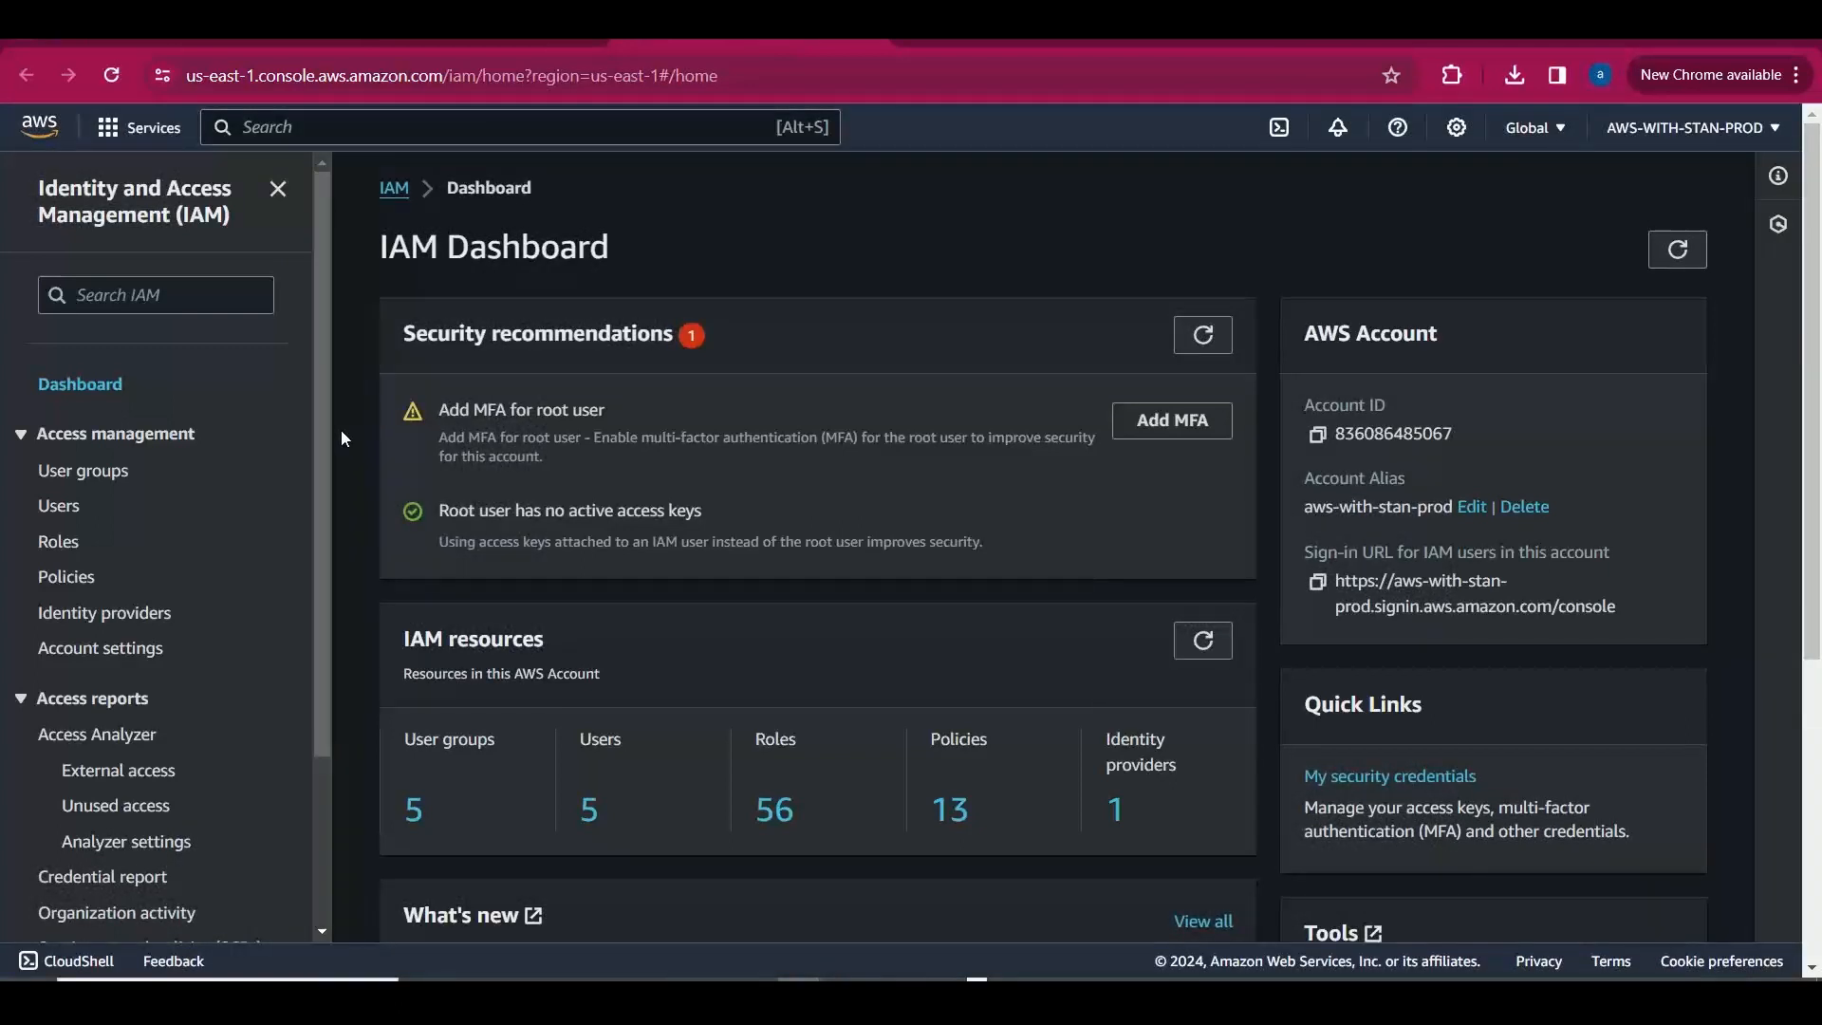
Start a new IAM role for the AWS service S3 with the S3 Batch Operations use case, and continue to permissions.
click(73, 535)
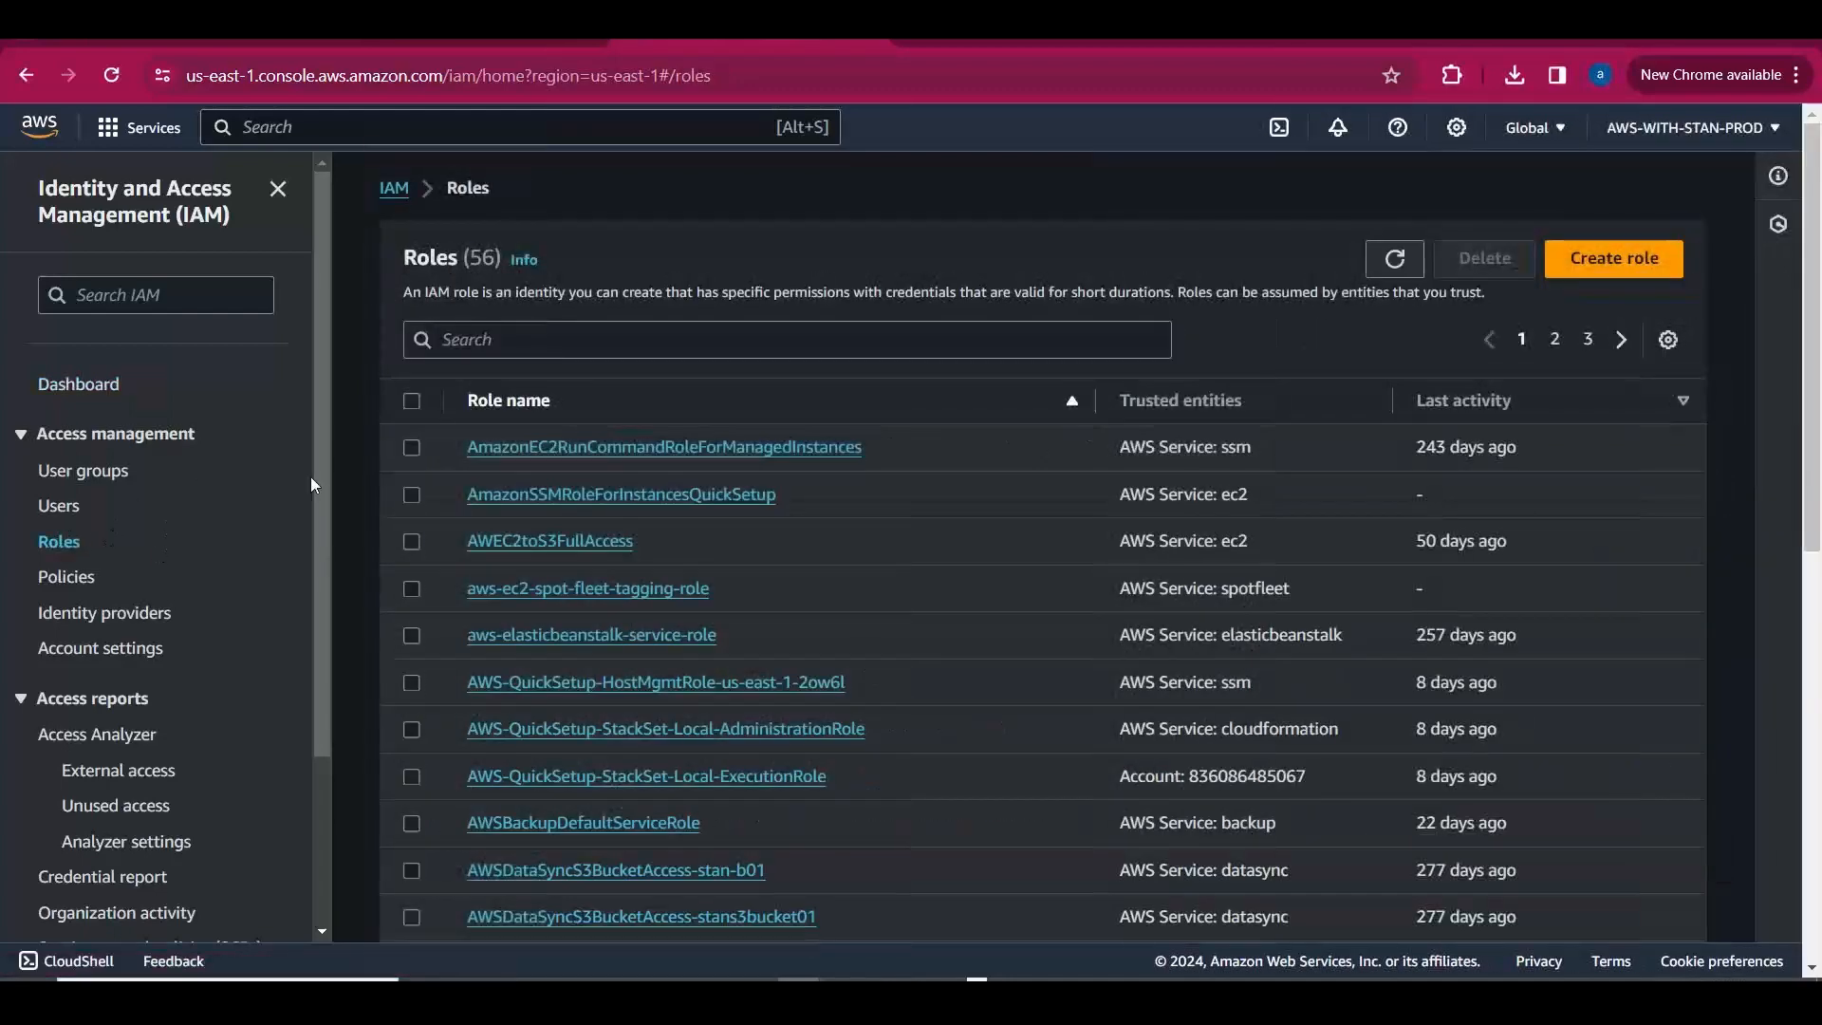
click(1589, 249)
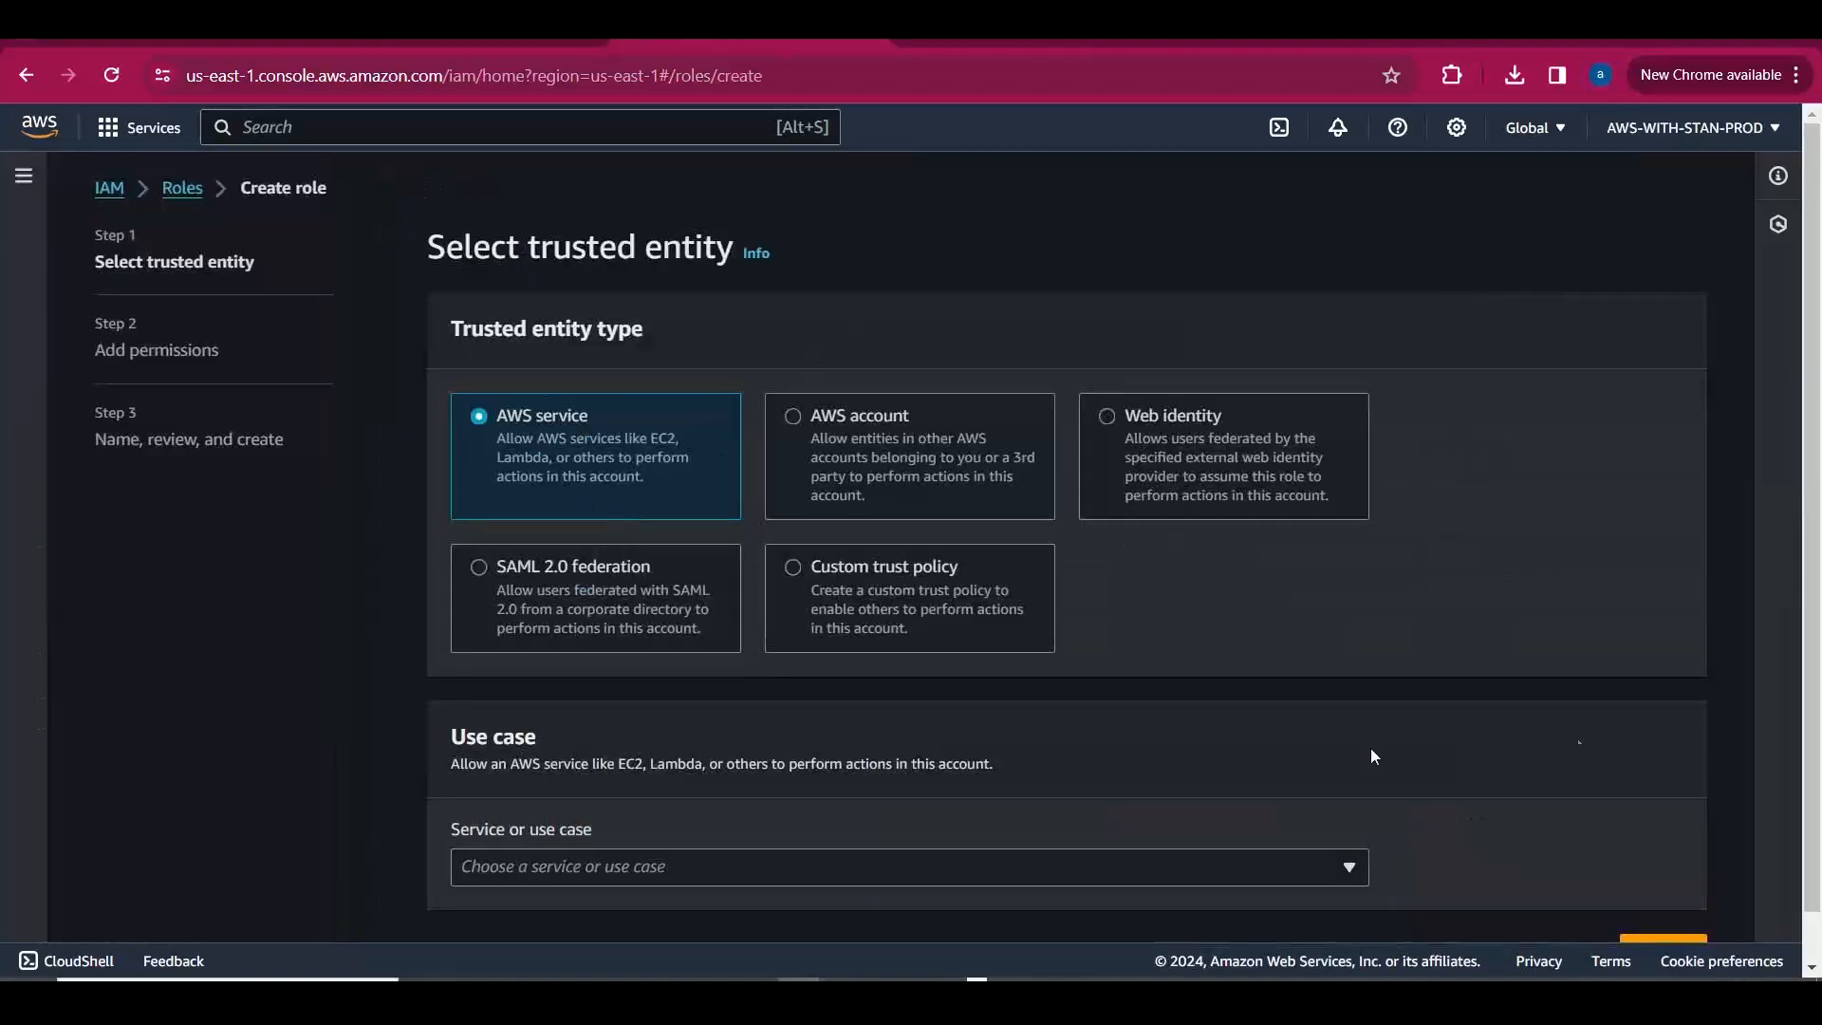
scroll(768, 833, down, 2)
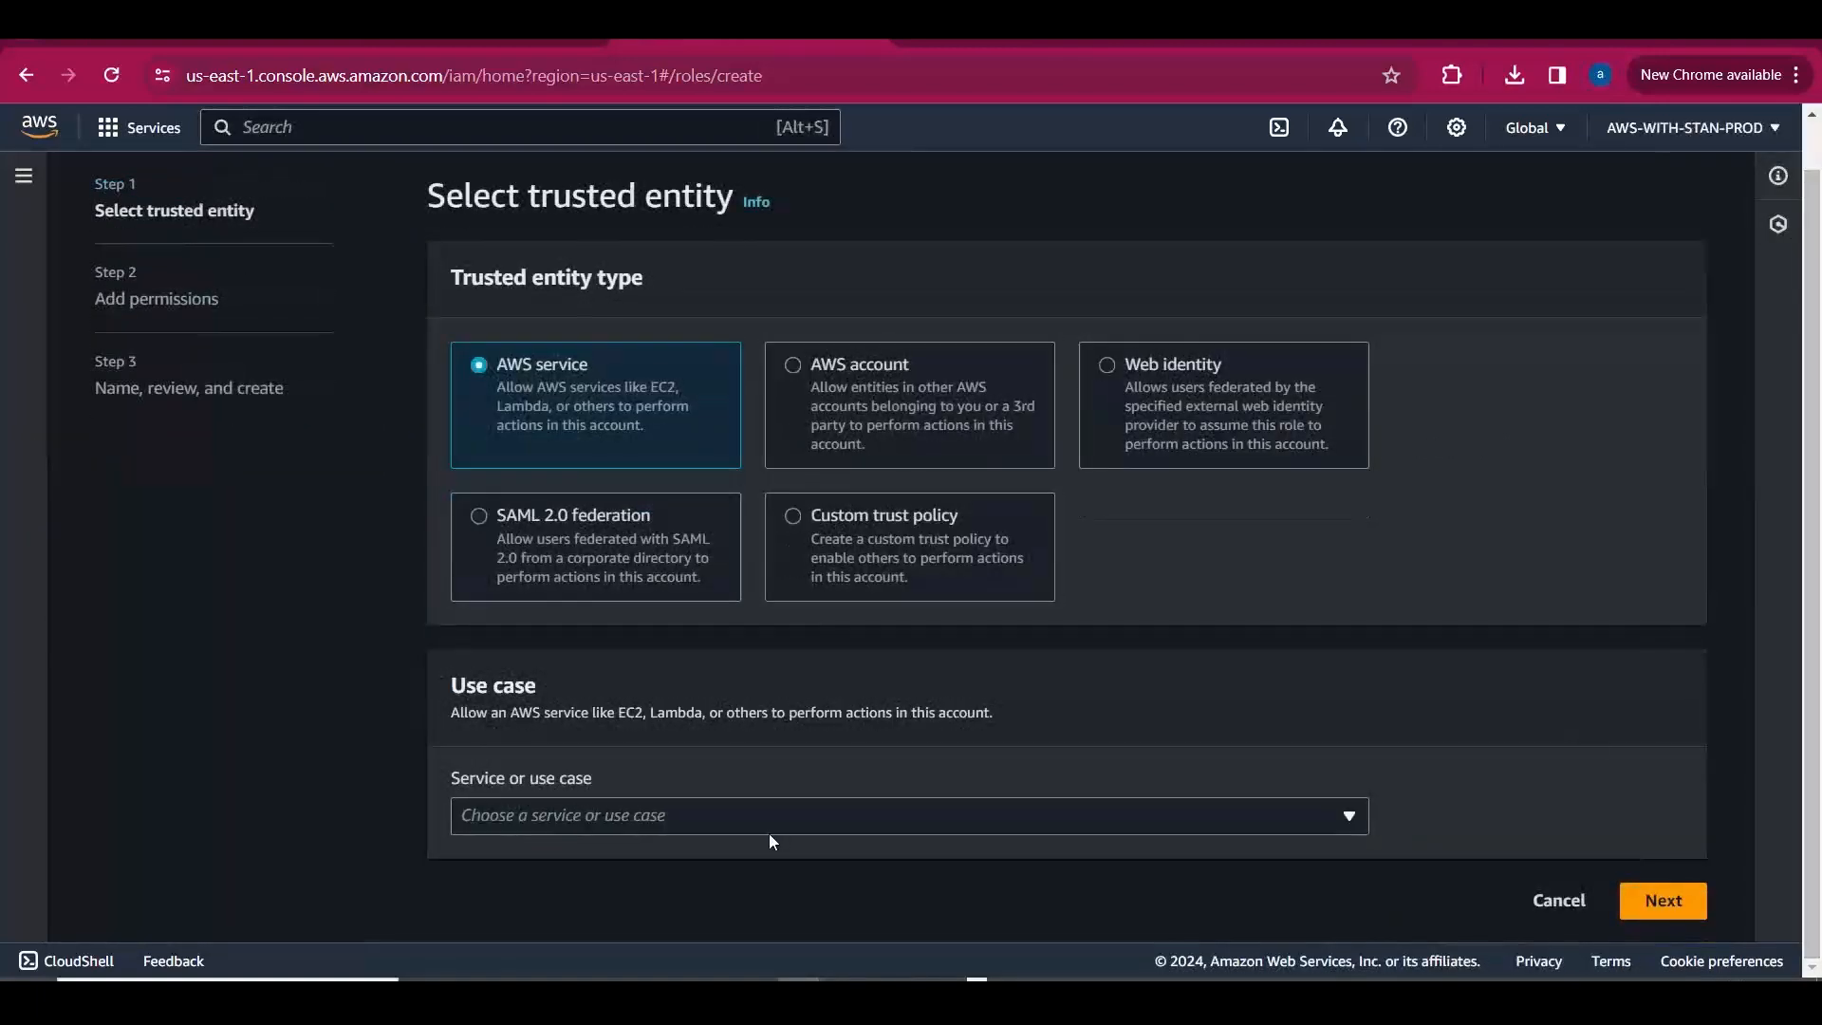
click(720, 816)
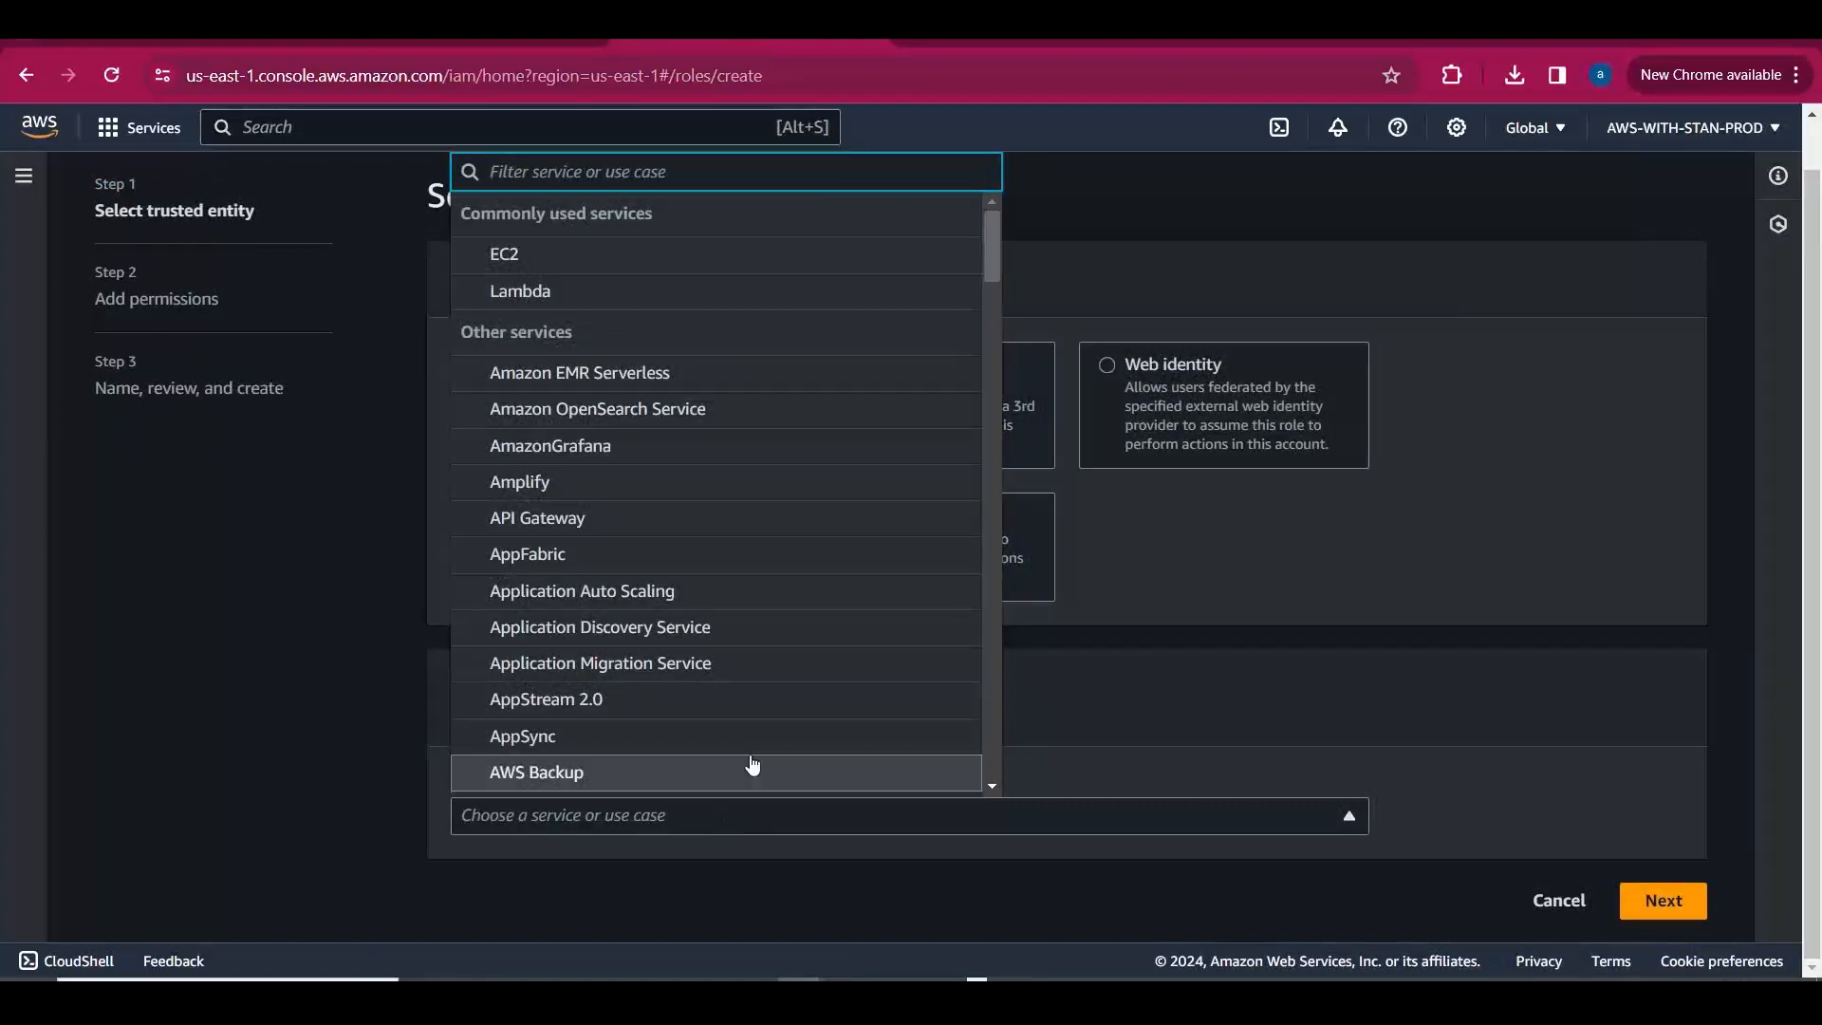
text(S3)
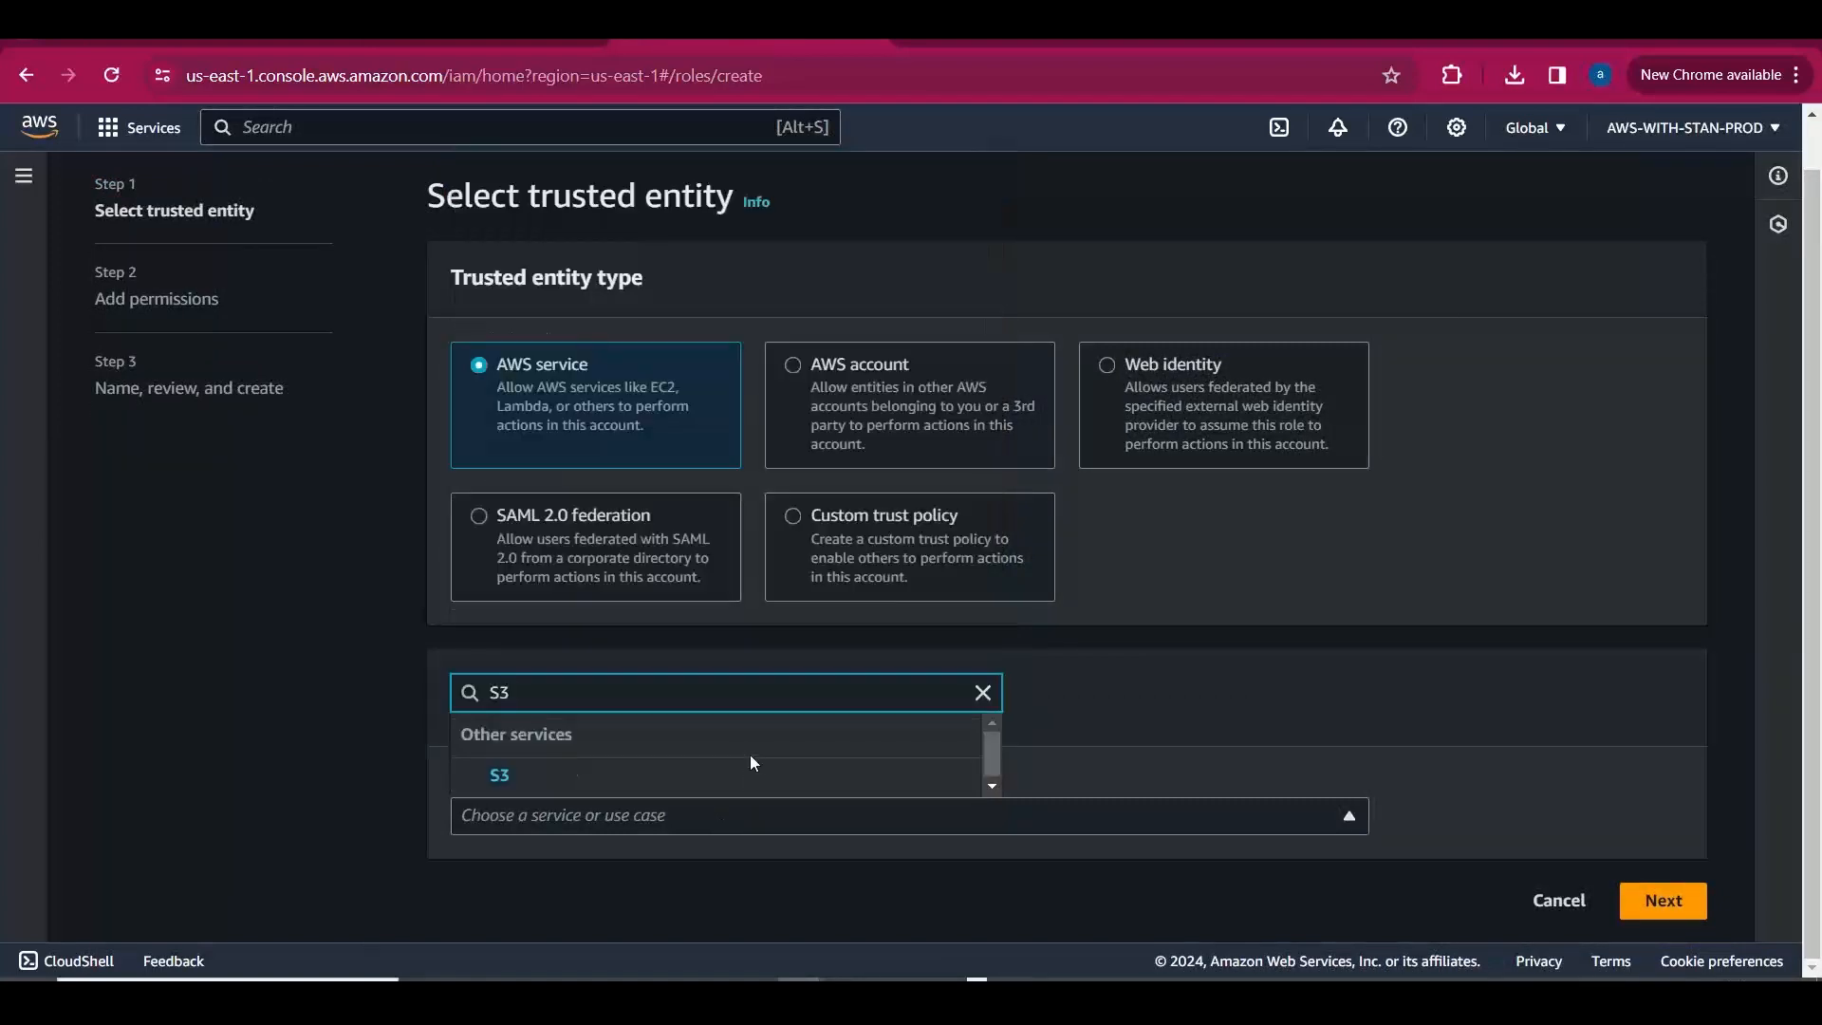
click(582, 773)
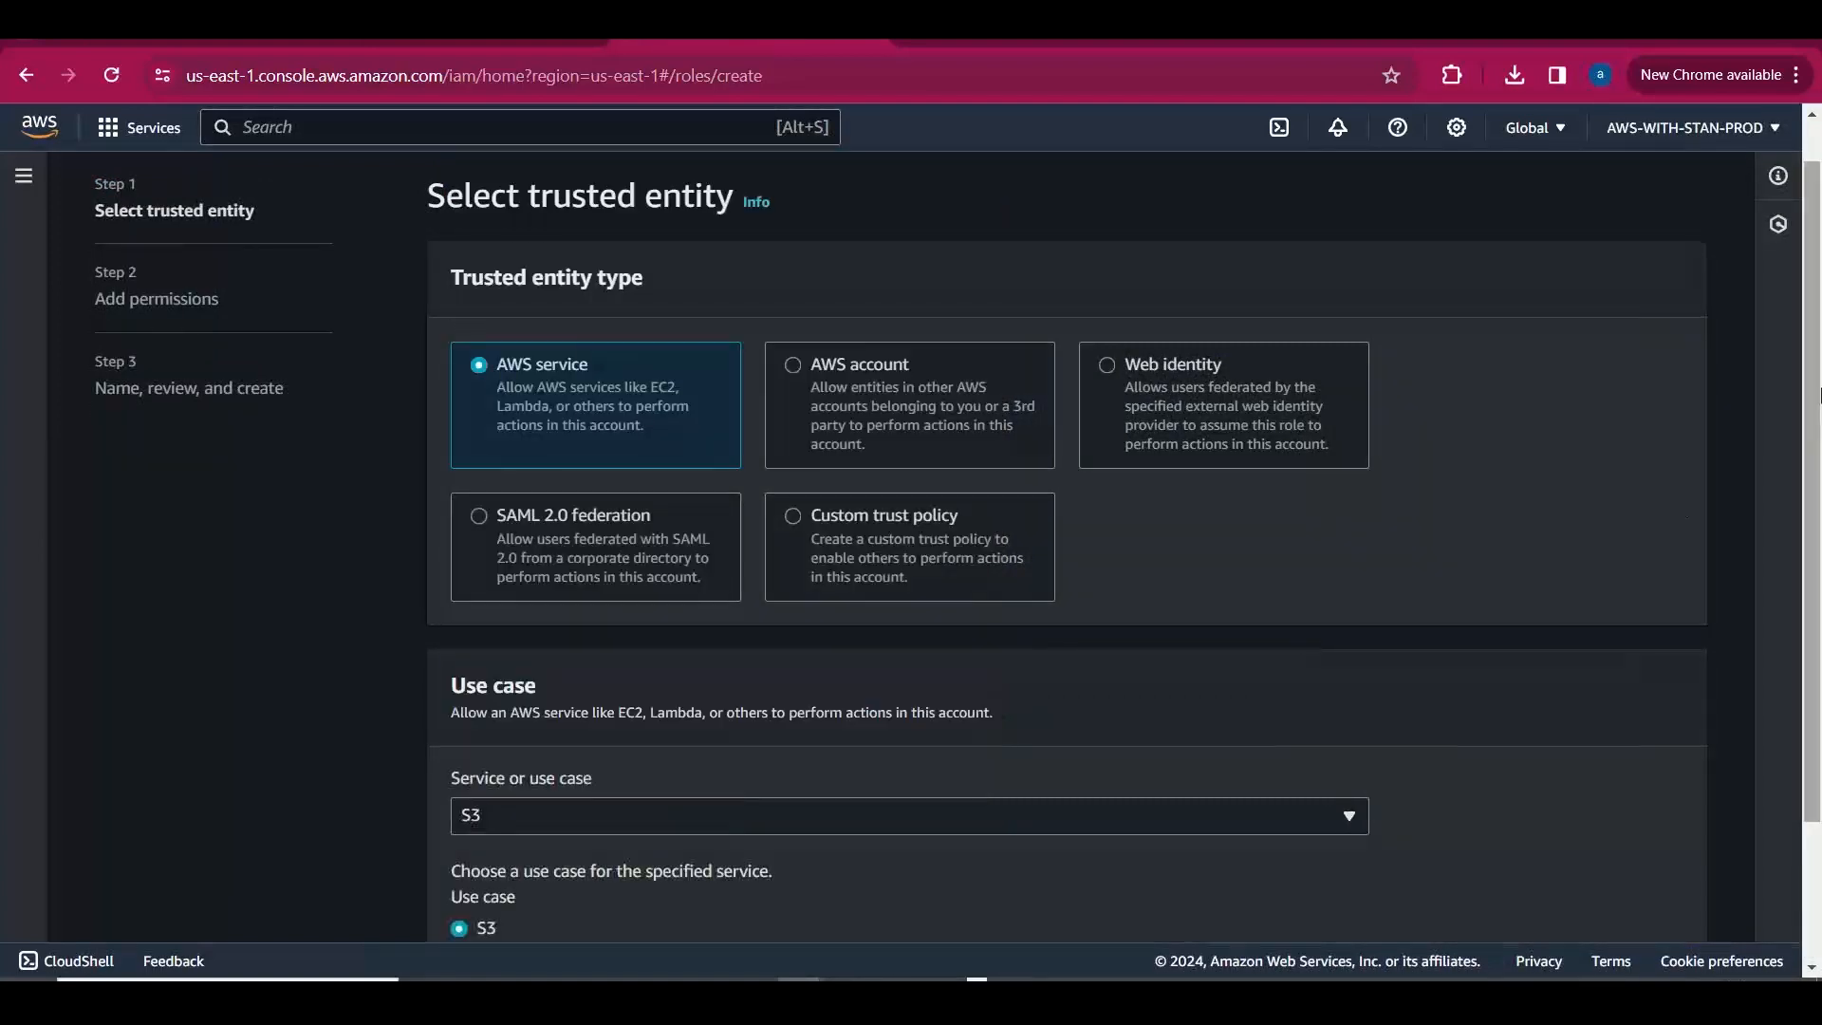
scroll(772, 821, down, 2)
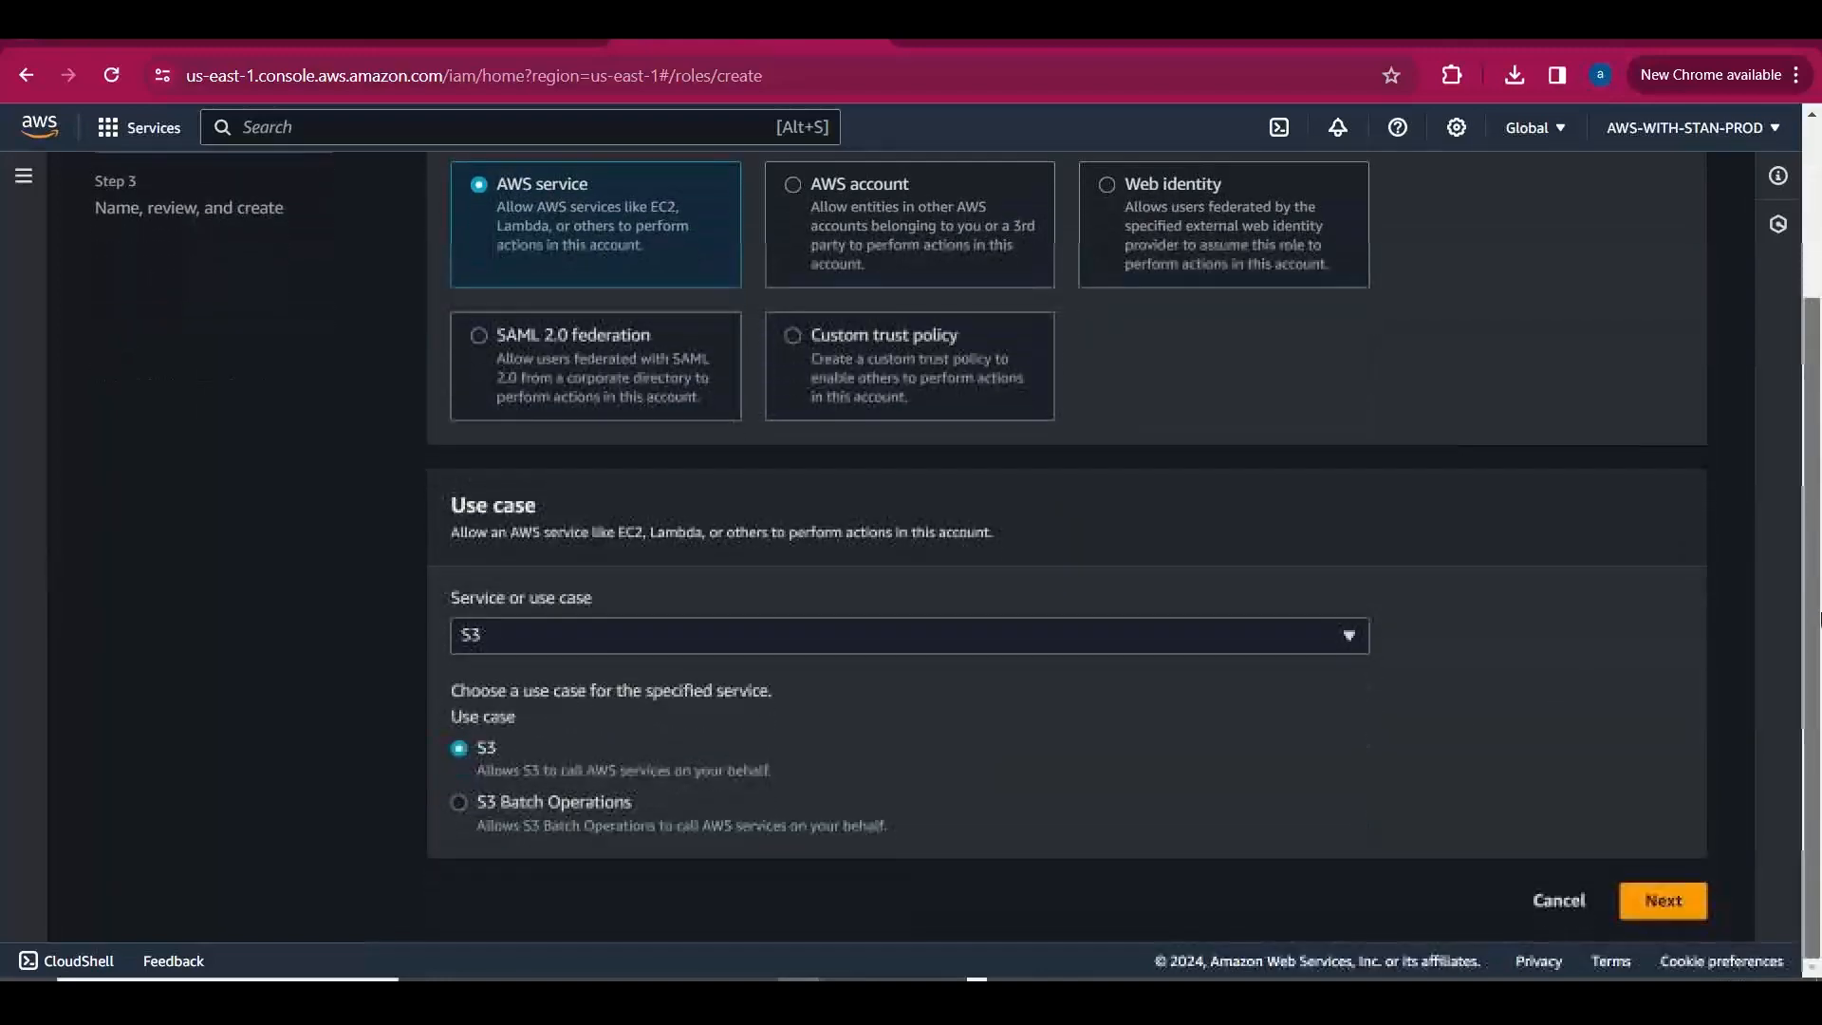
drag(933, 835, 513, 854)
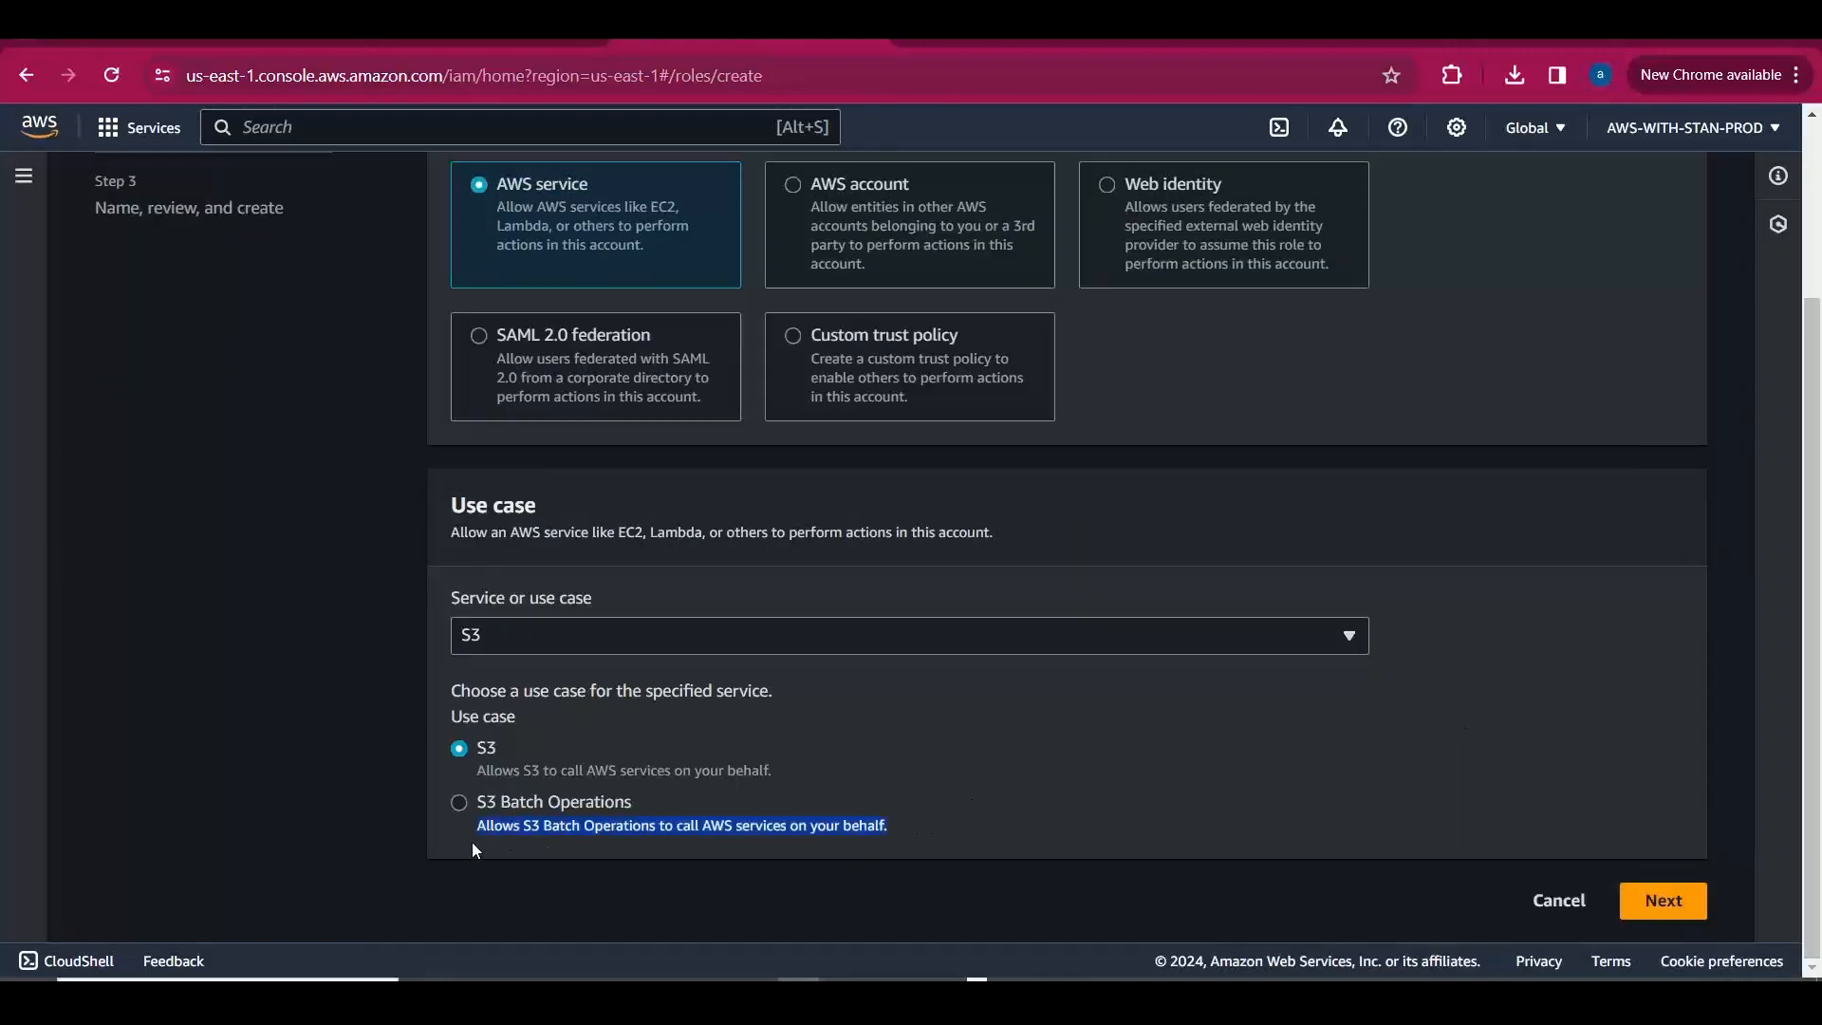
click(463, 804)
click(1694, 906)
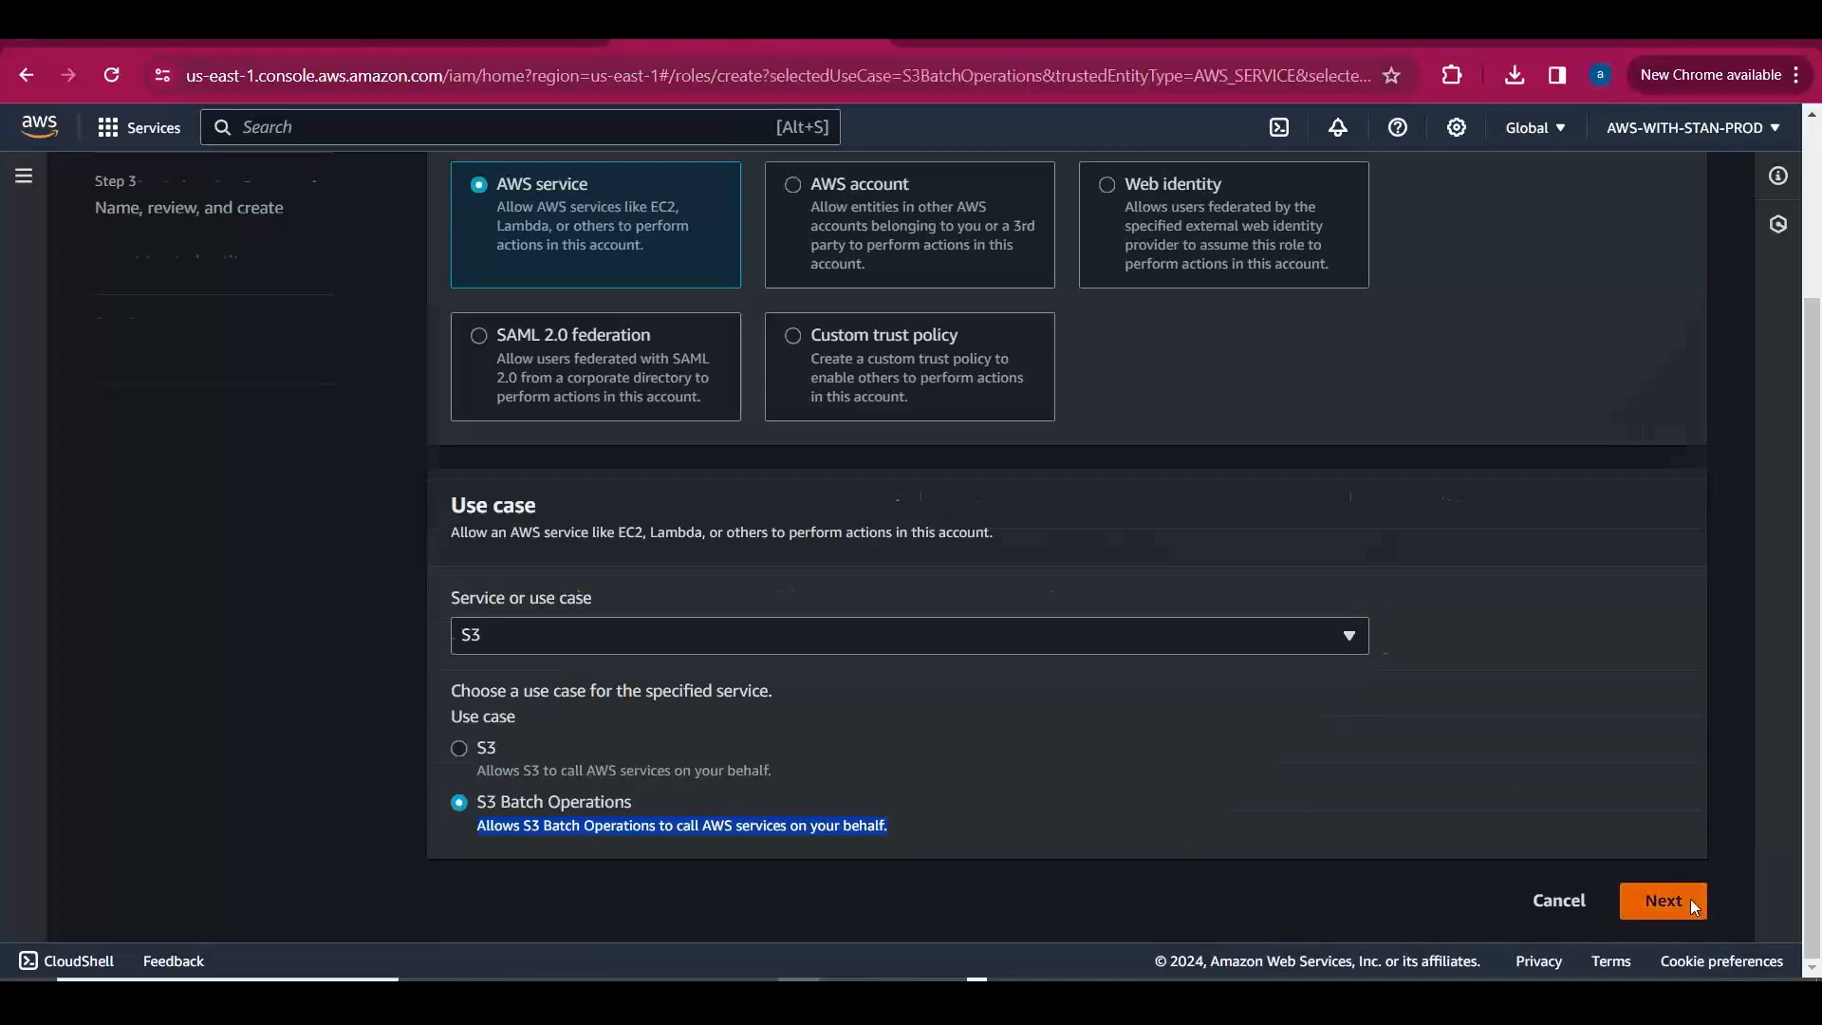
Find the S3 permissions policies, attach AmazonS3FullAccess to the role and continue to the role details.
scroll(1817, 485, down, 8)
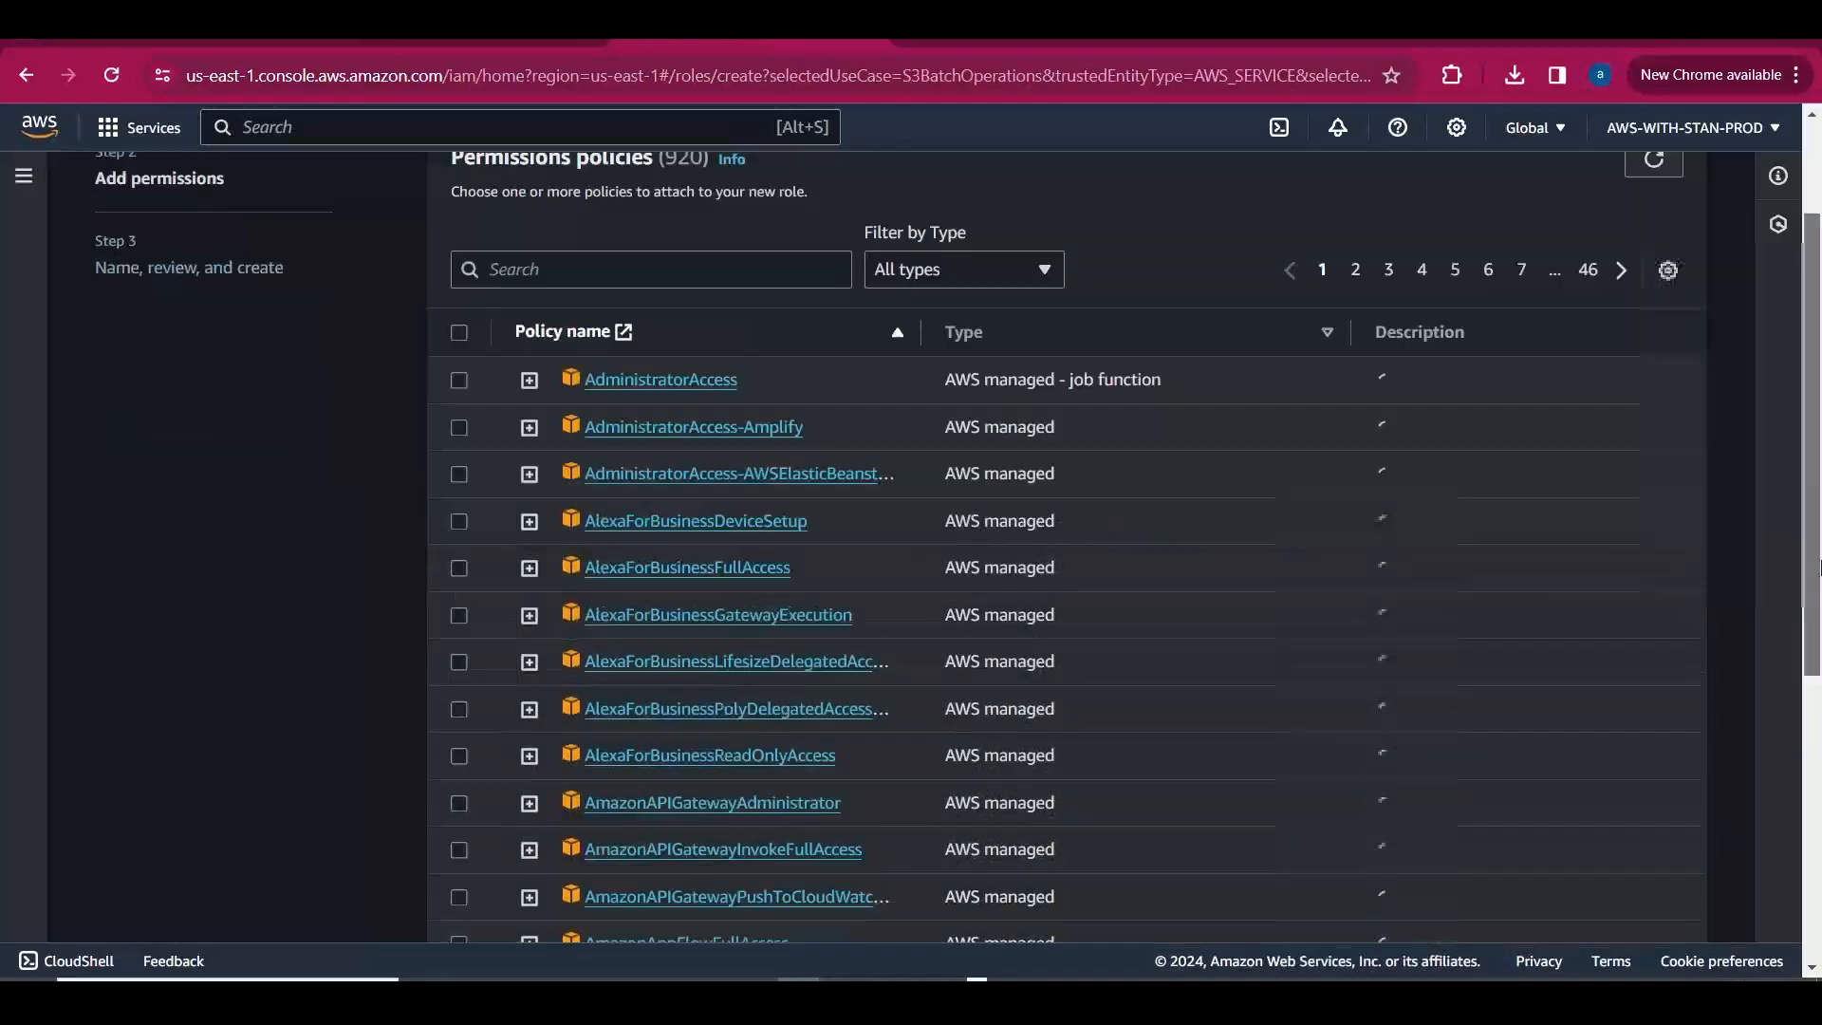
scroll(1817, 773, up, 8)
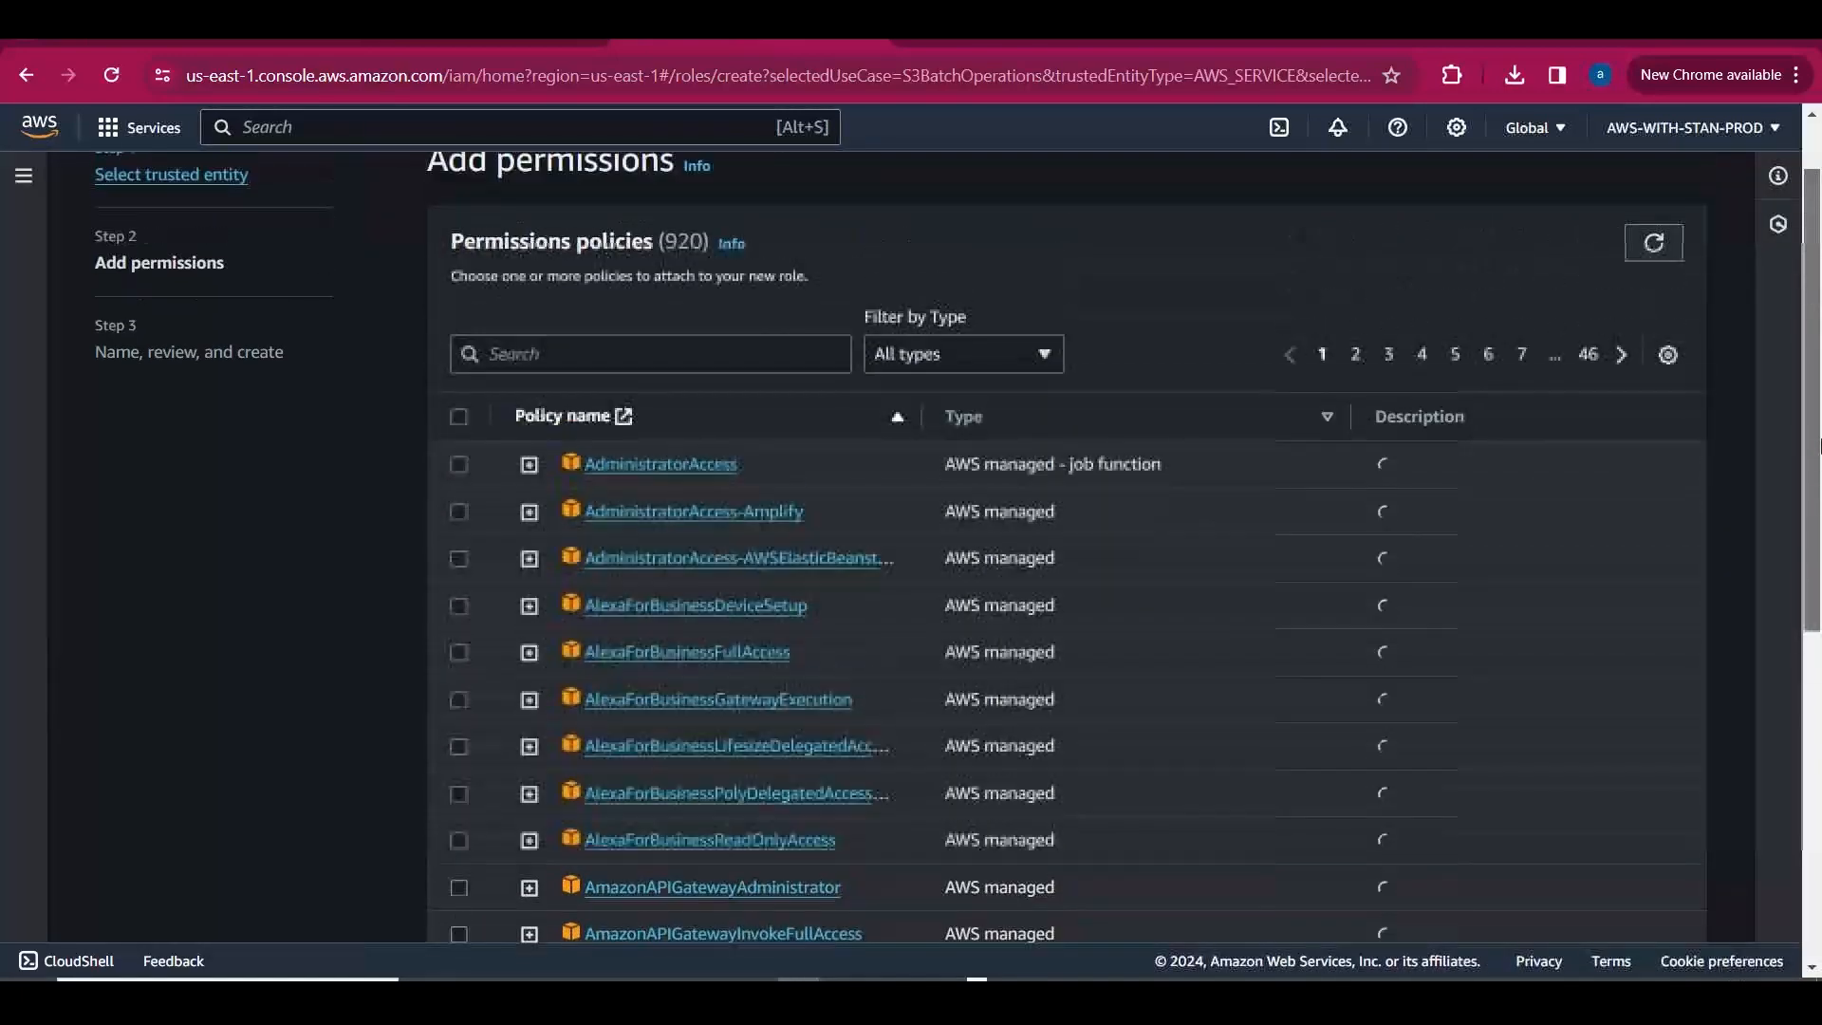
click(579, 352)
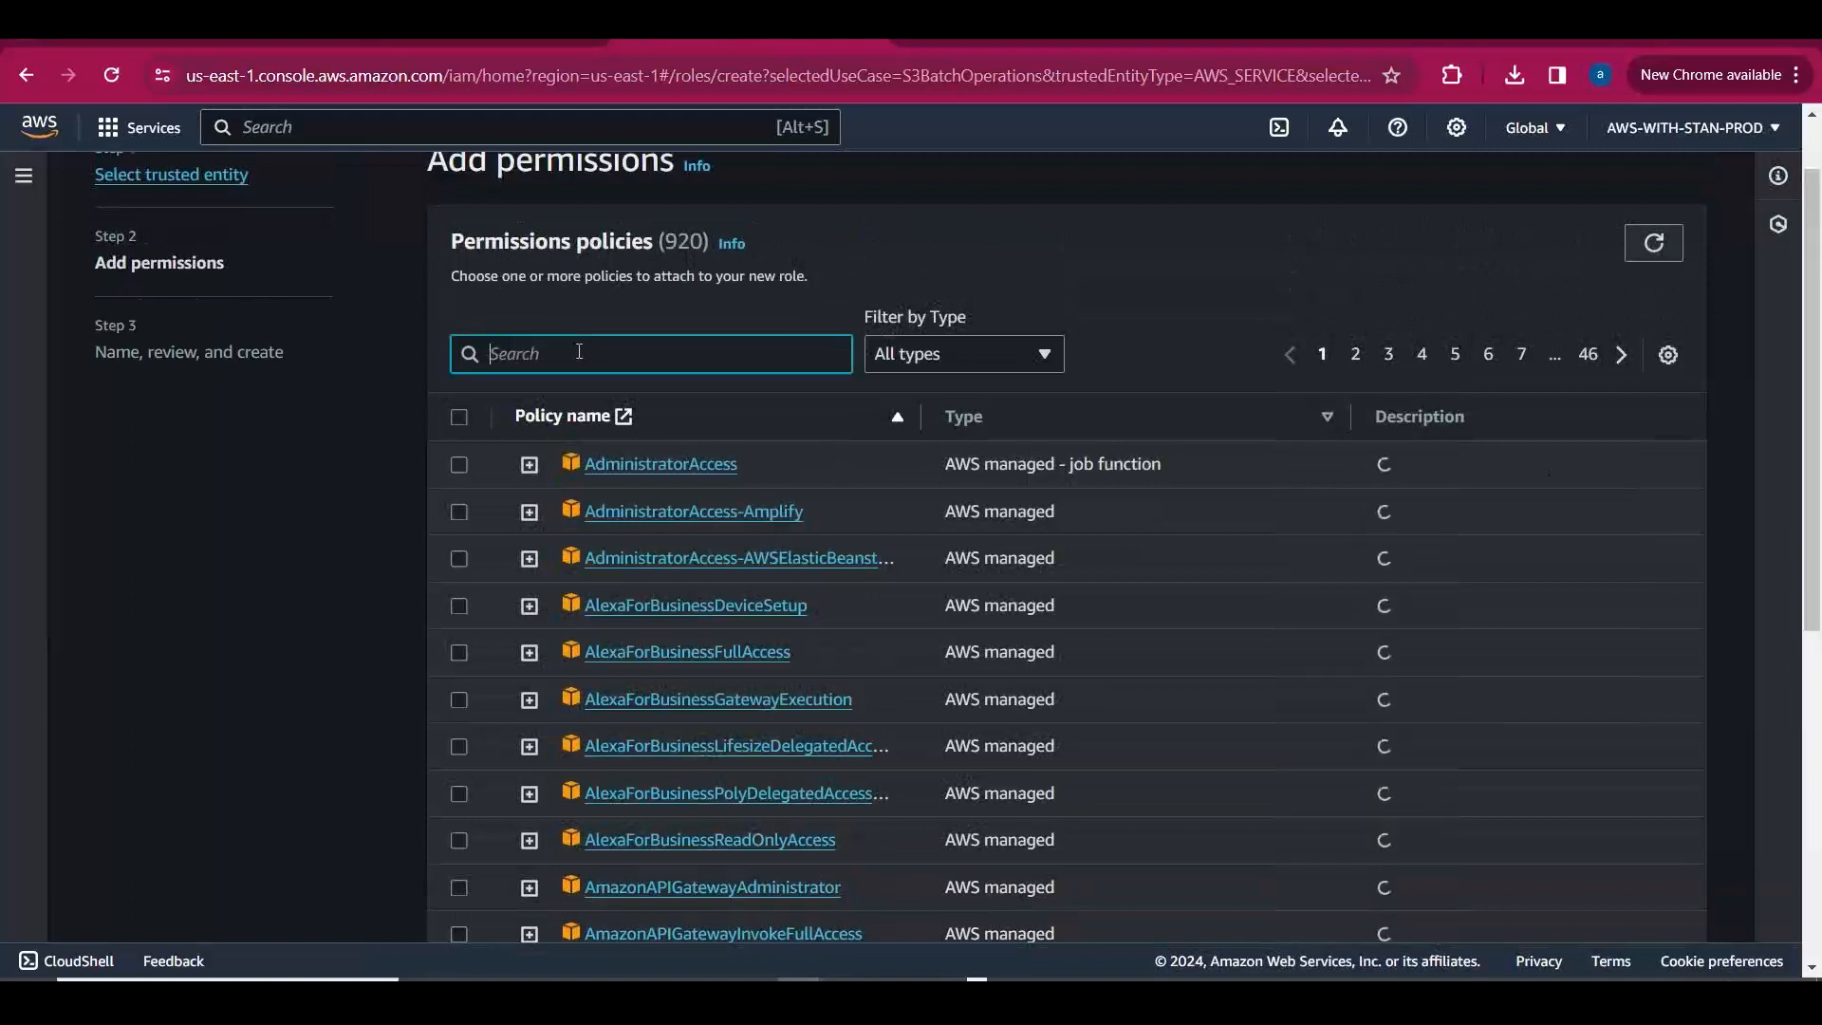
text(S3)
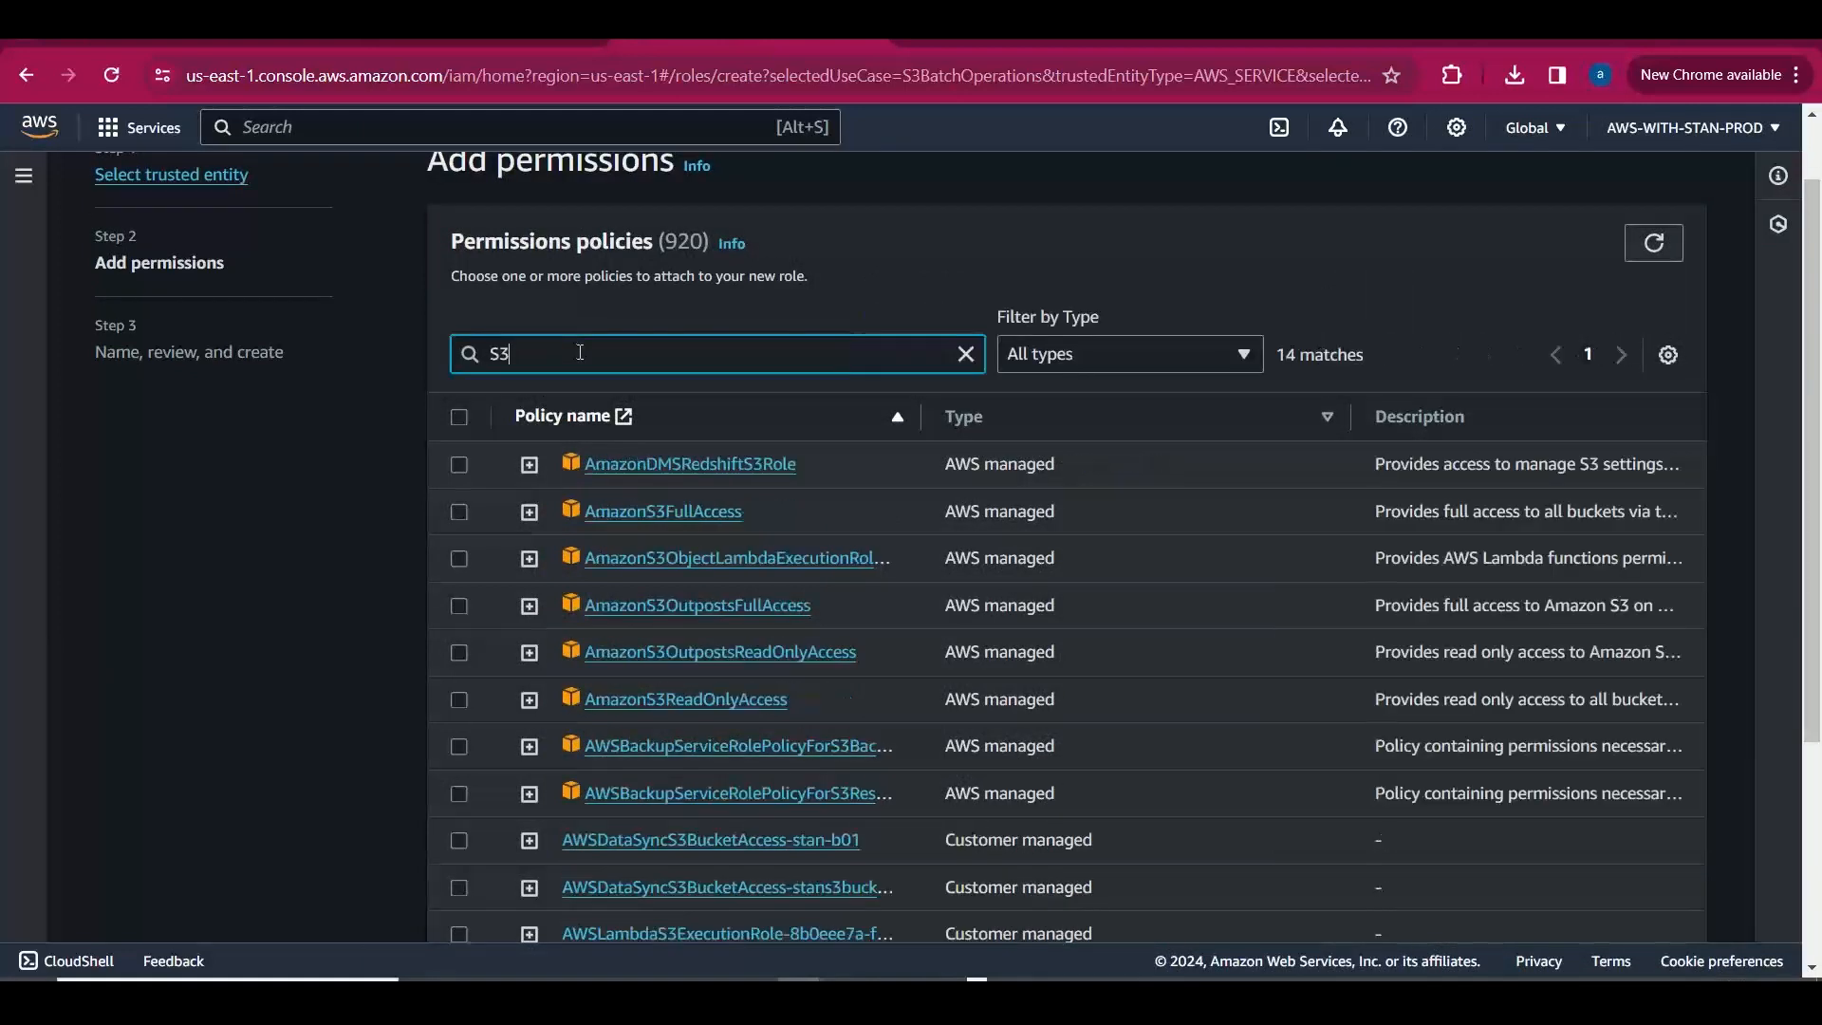
click(459, 512)
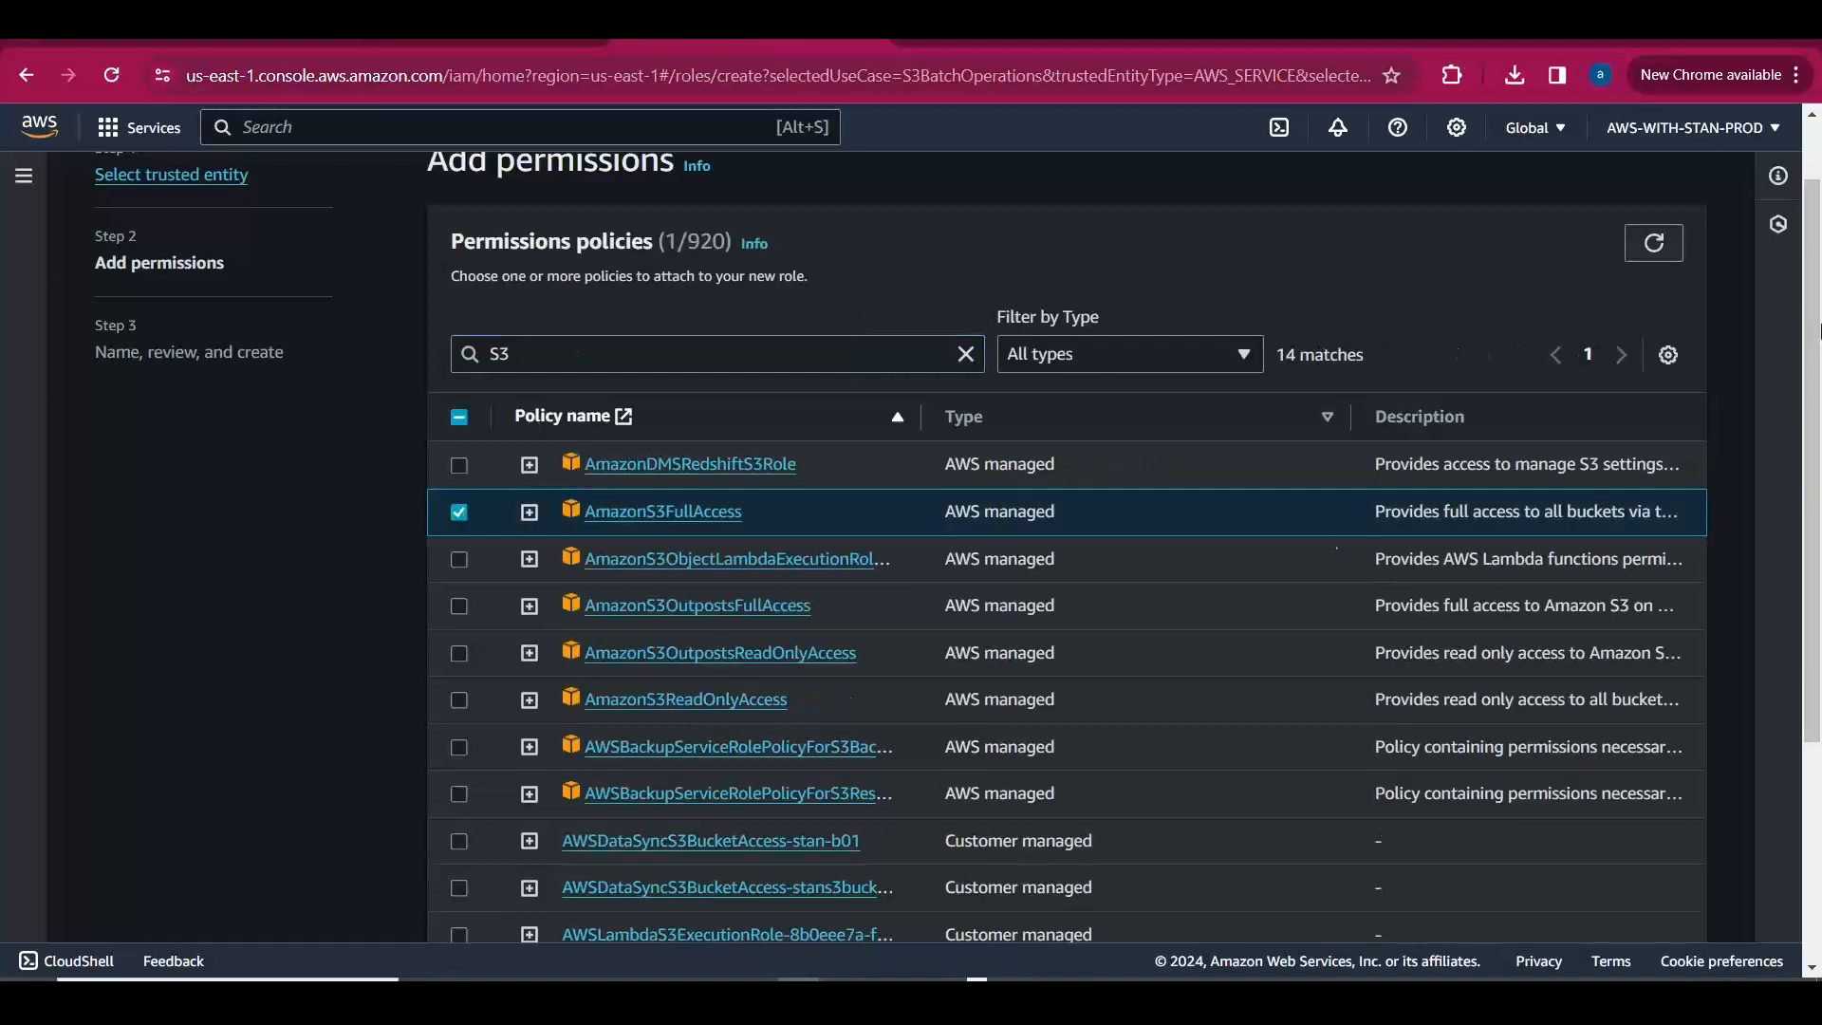
drag(1819, 275, 1819, 467)
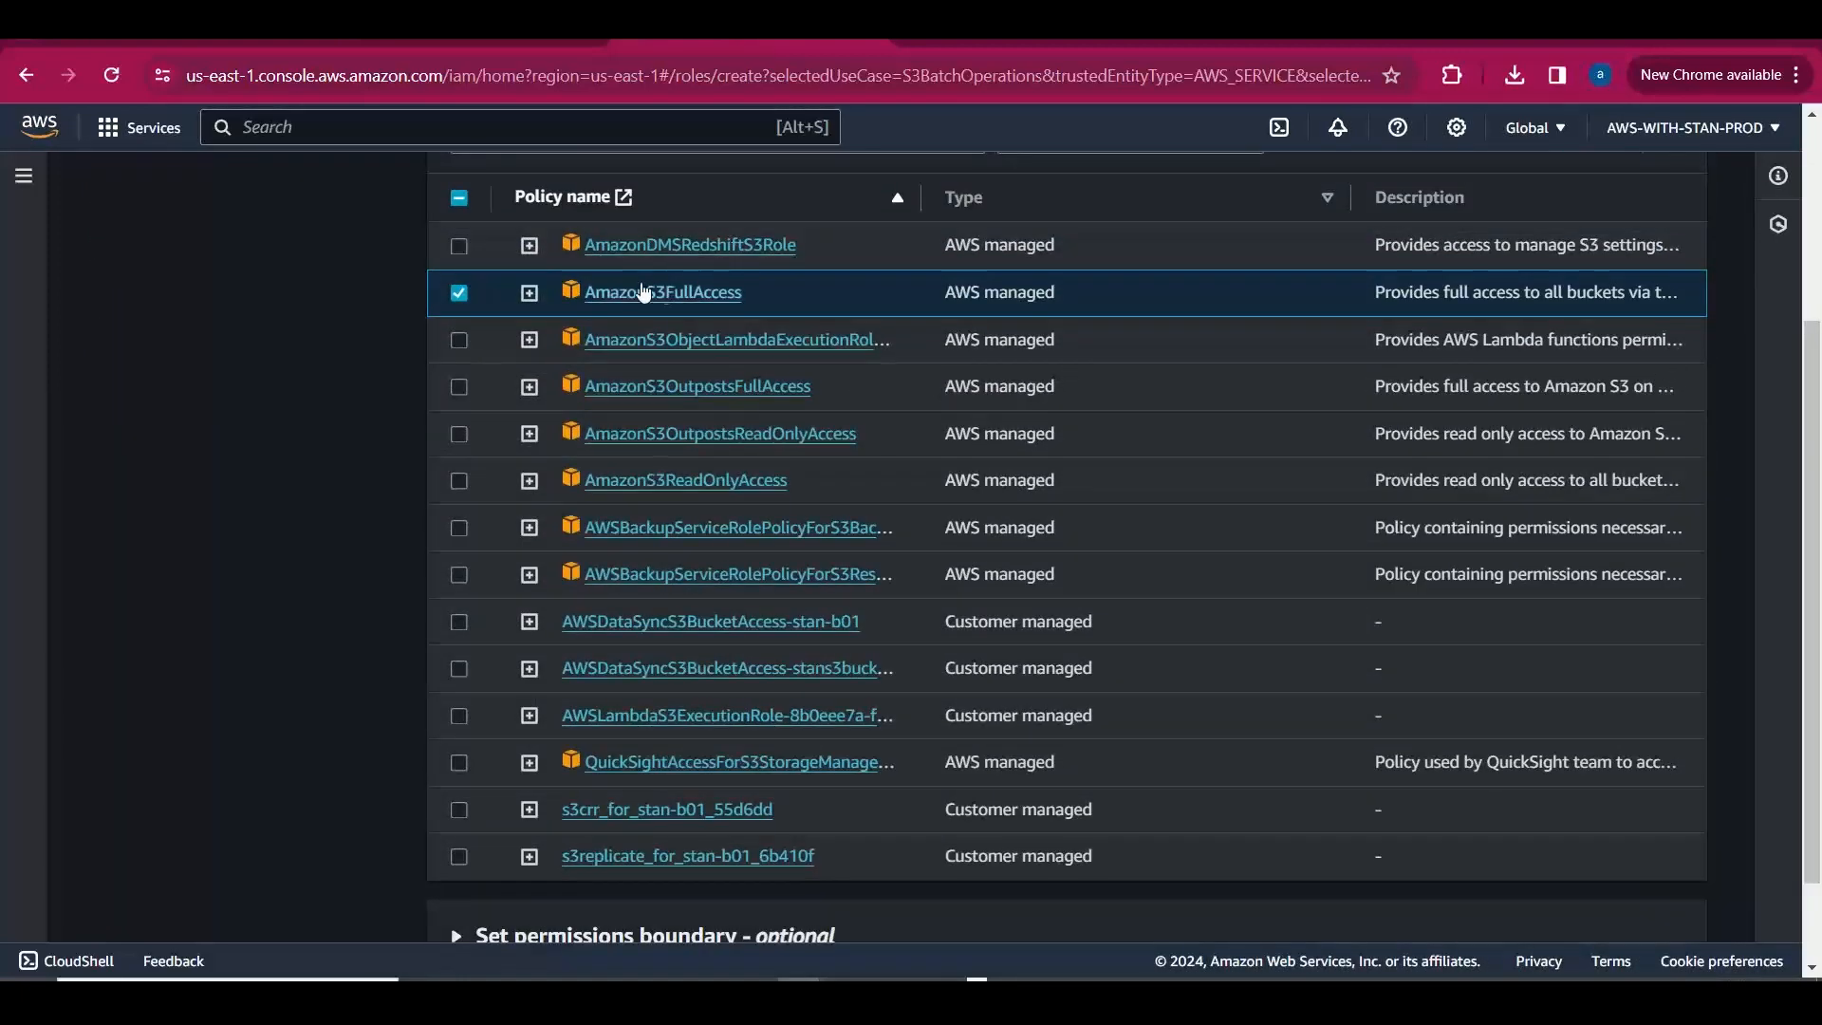
scroll(877, 707, down, 2)
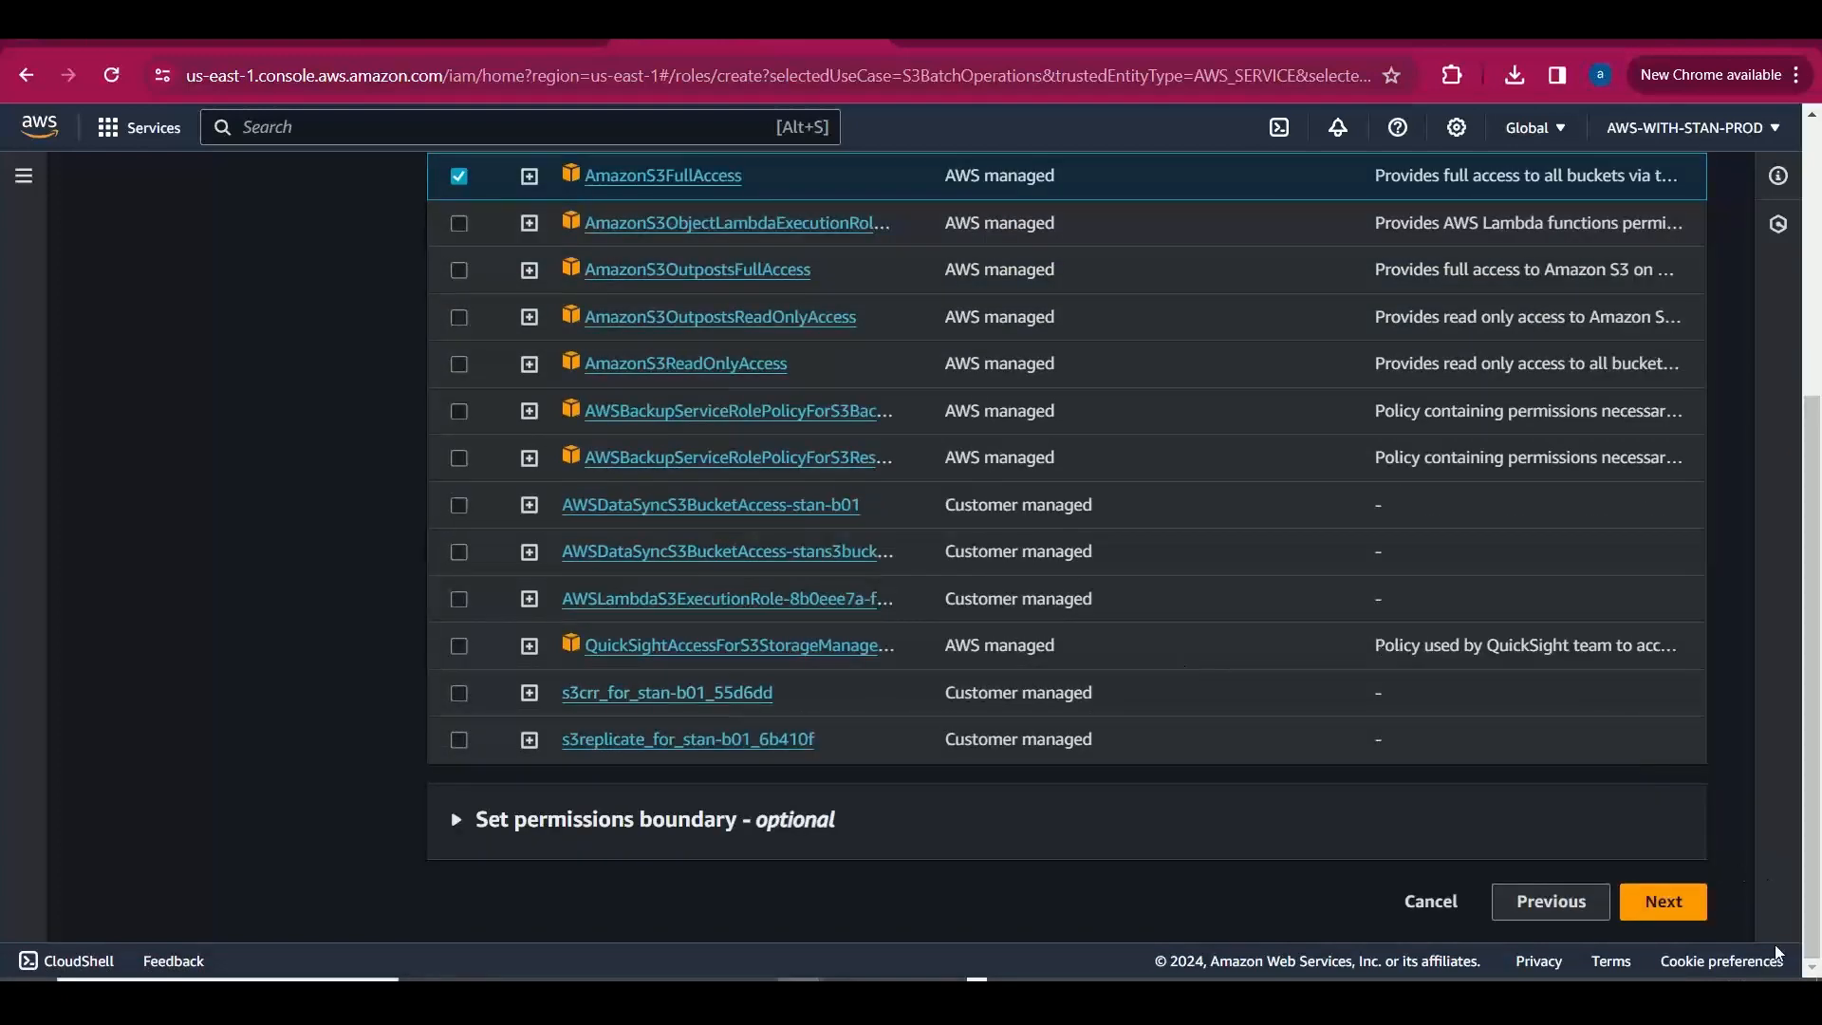
click(1682, 907)
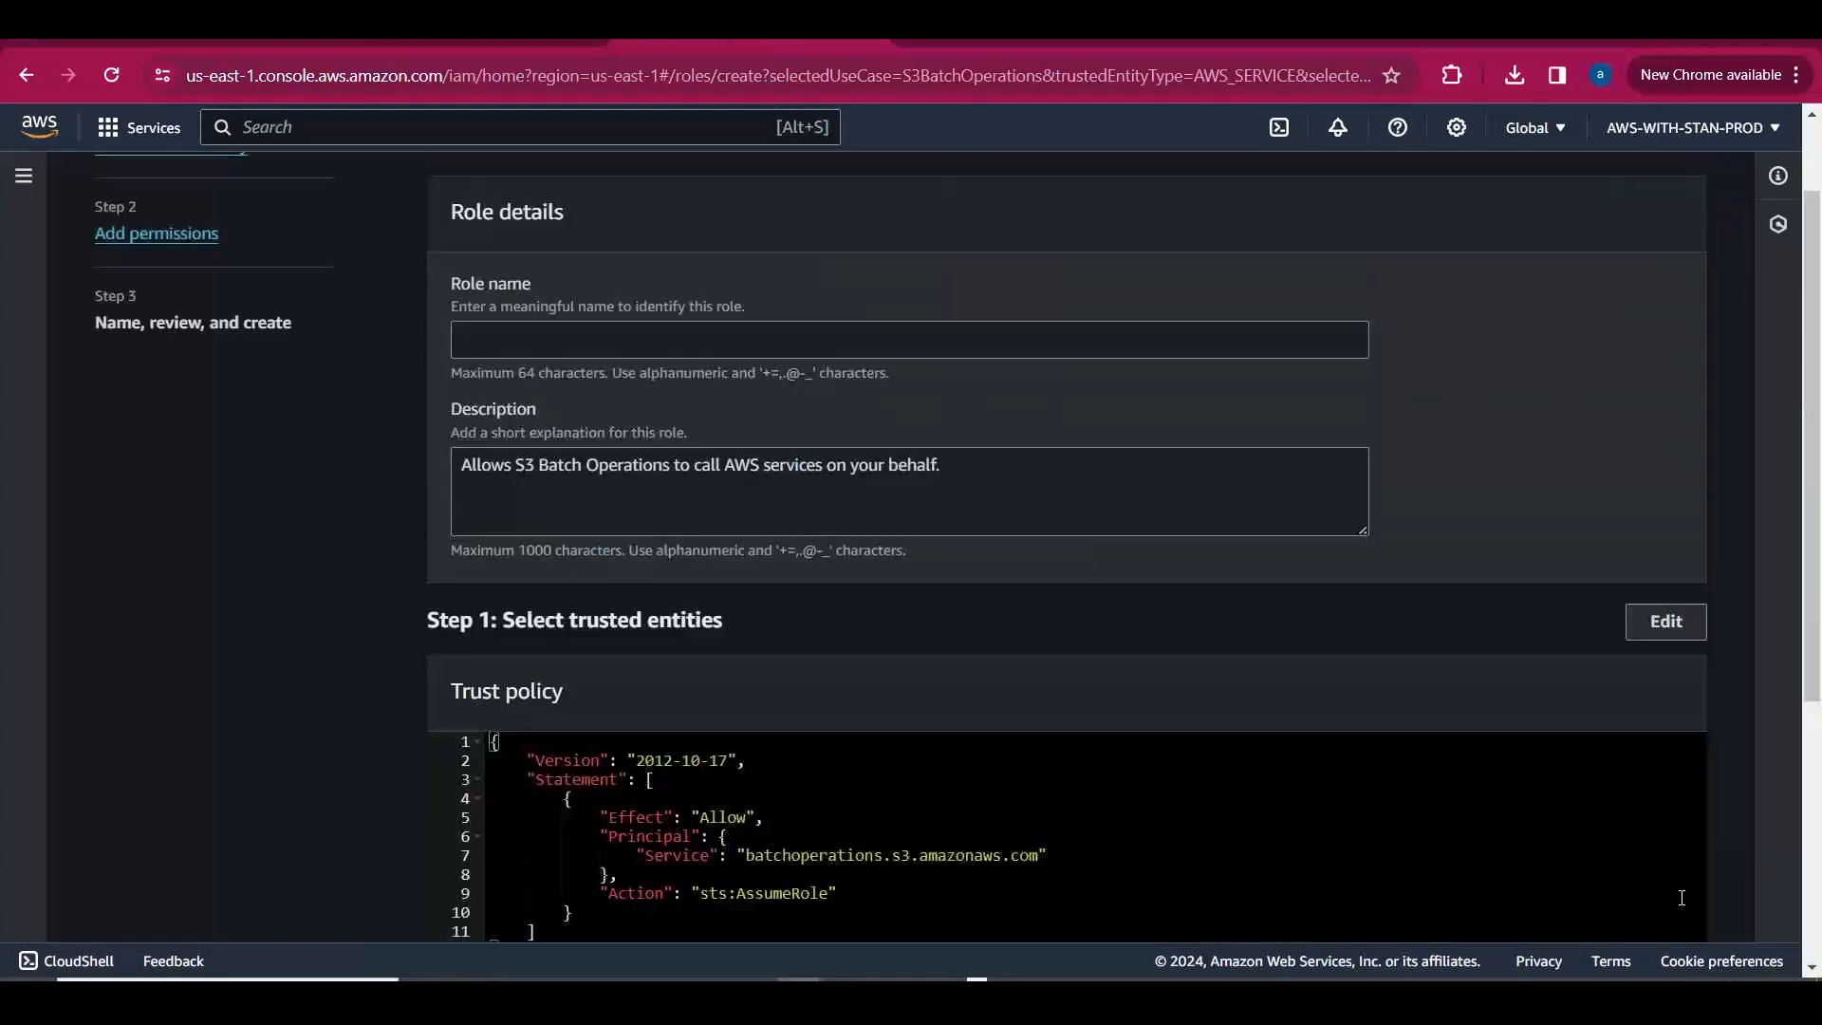
Name the role Stans3batchoperationsrole01 and create it.
click(612, 336)
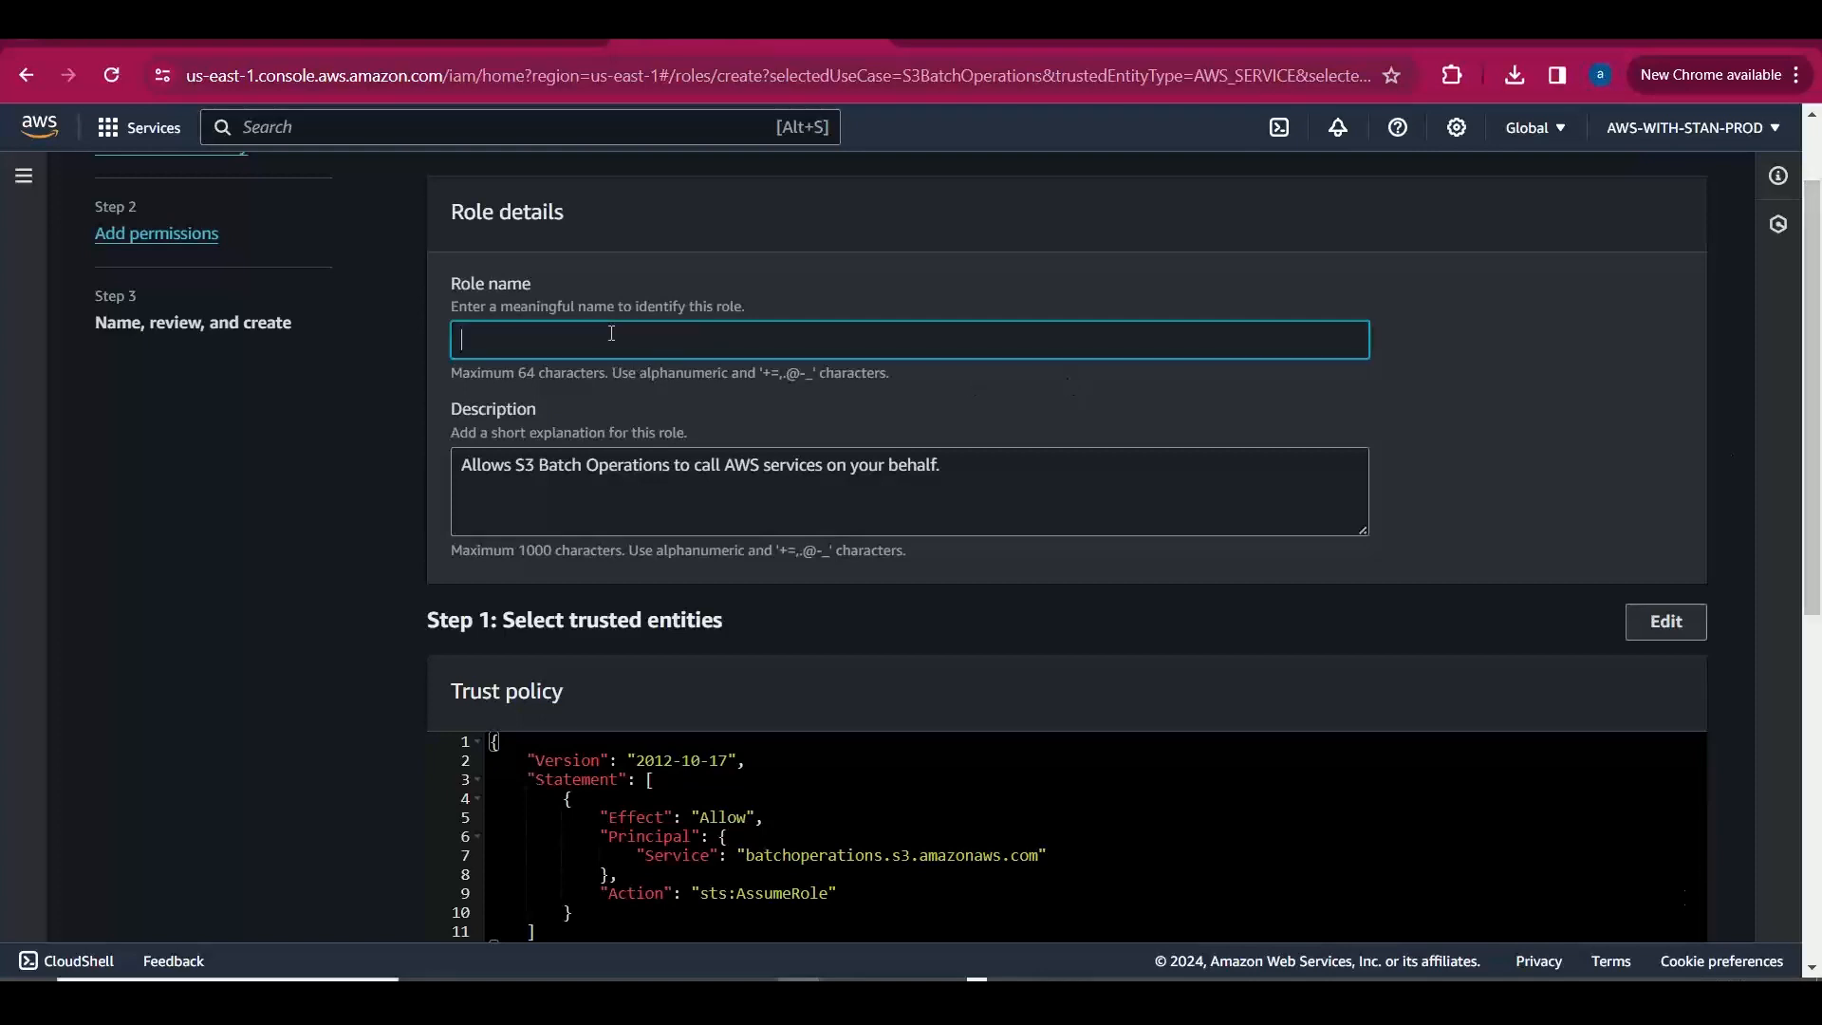
text(Stan)
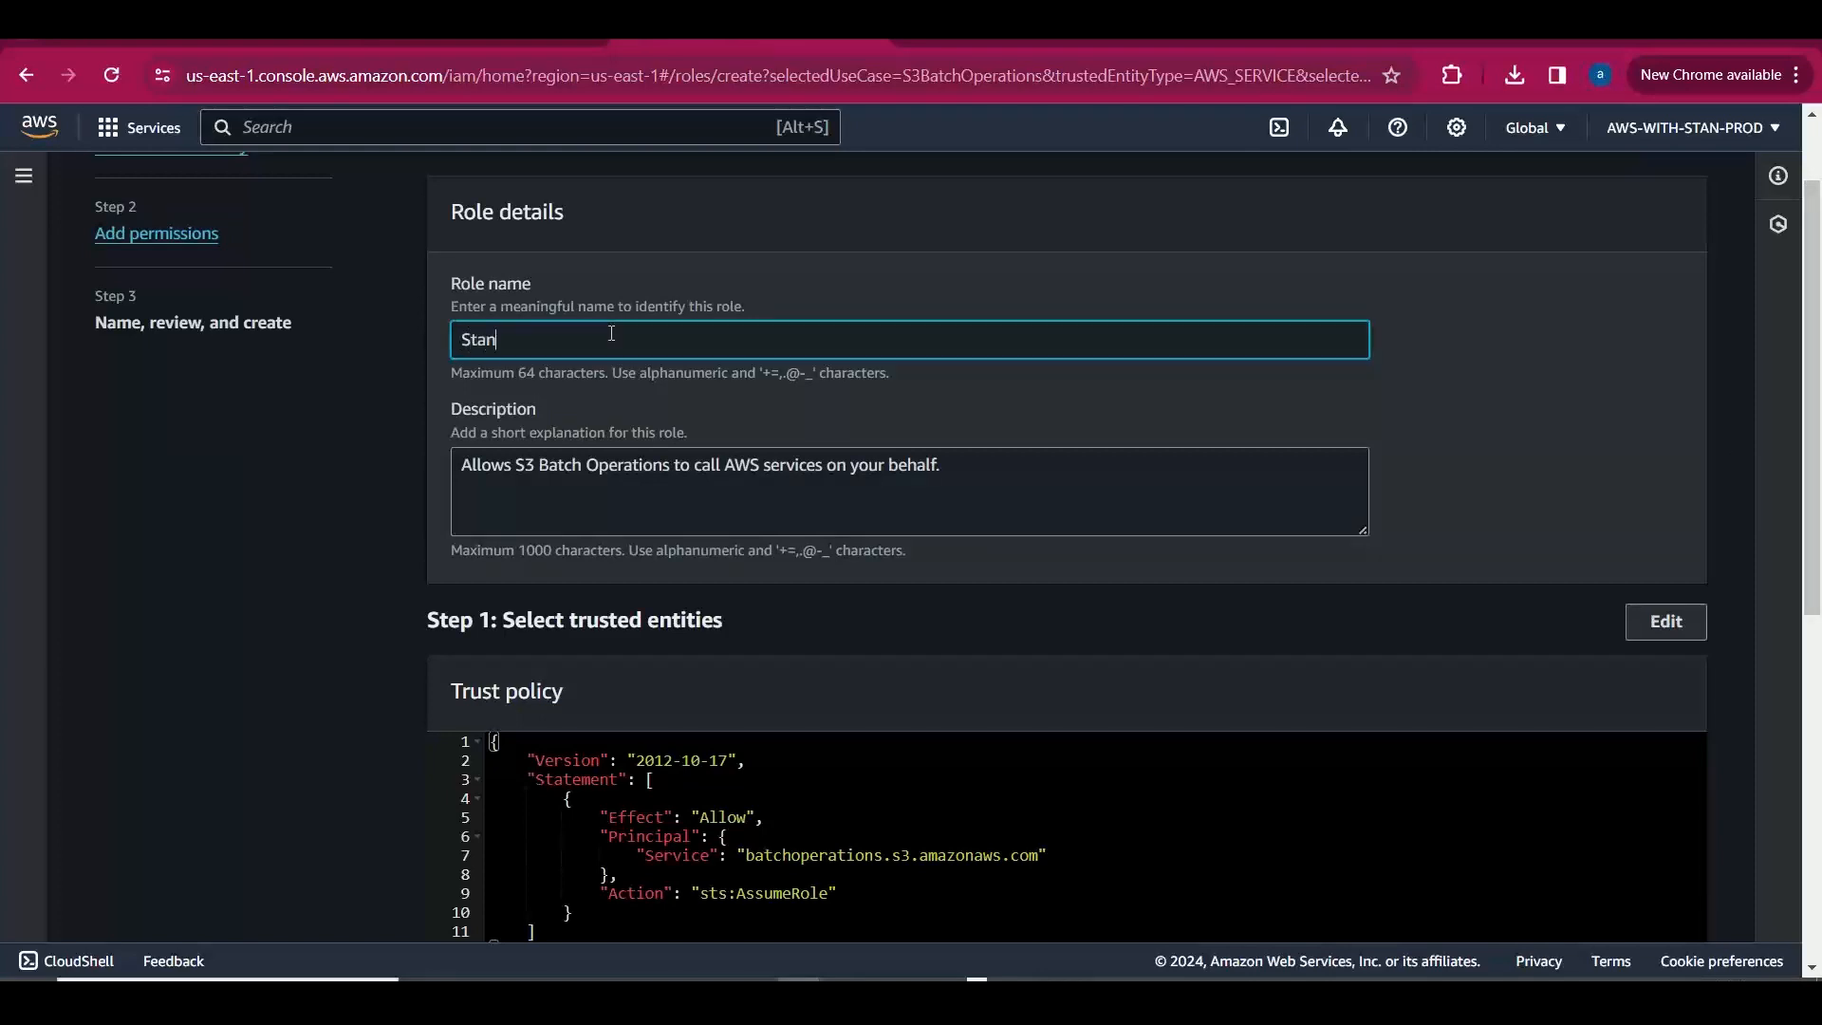
text(s3batchoperationsroles)
key(BackSpace)
text(01)
scroll(1816, 285, down, 10)
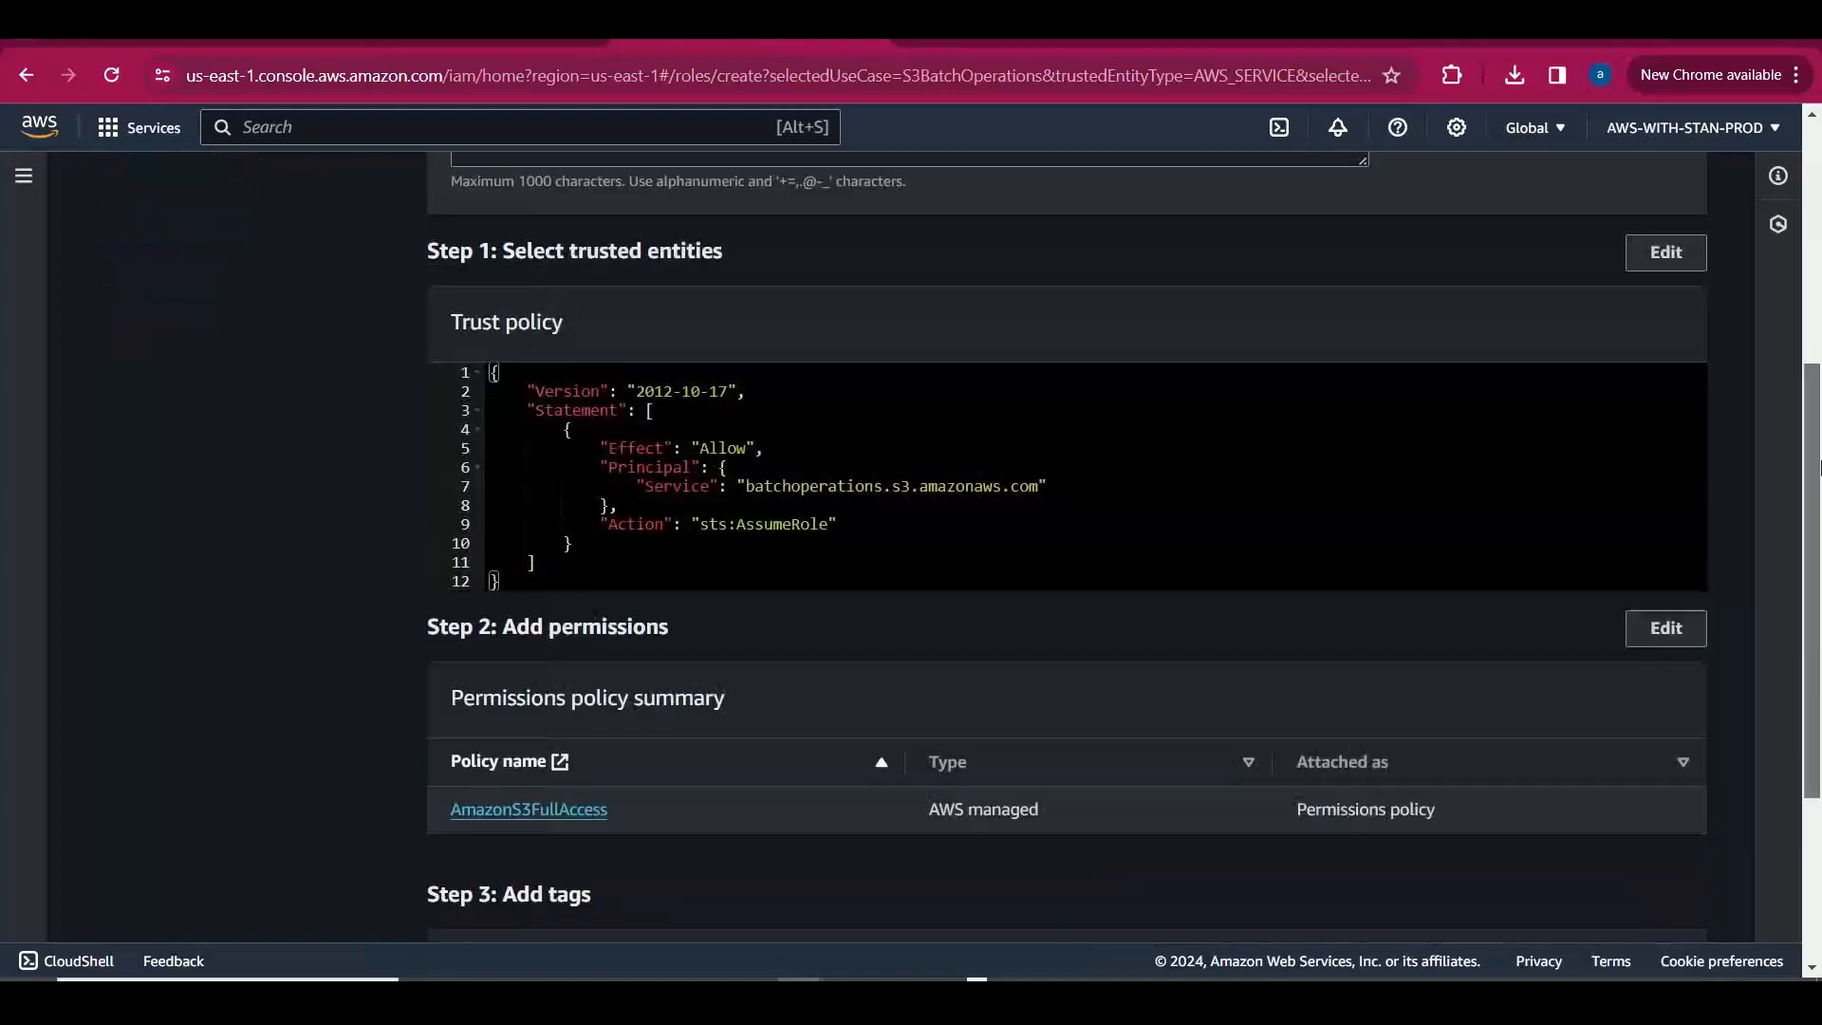
click(1671, 903)
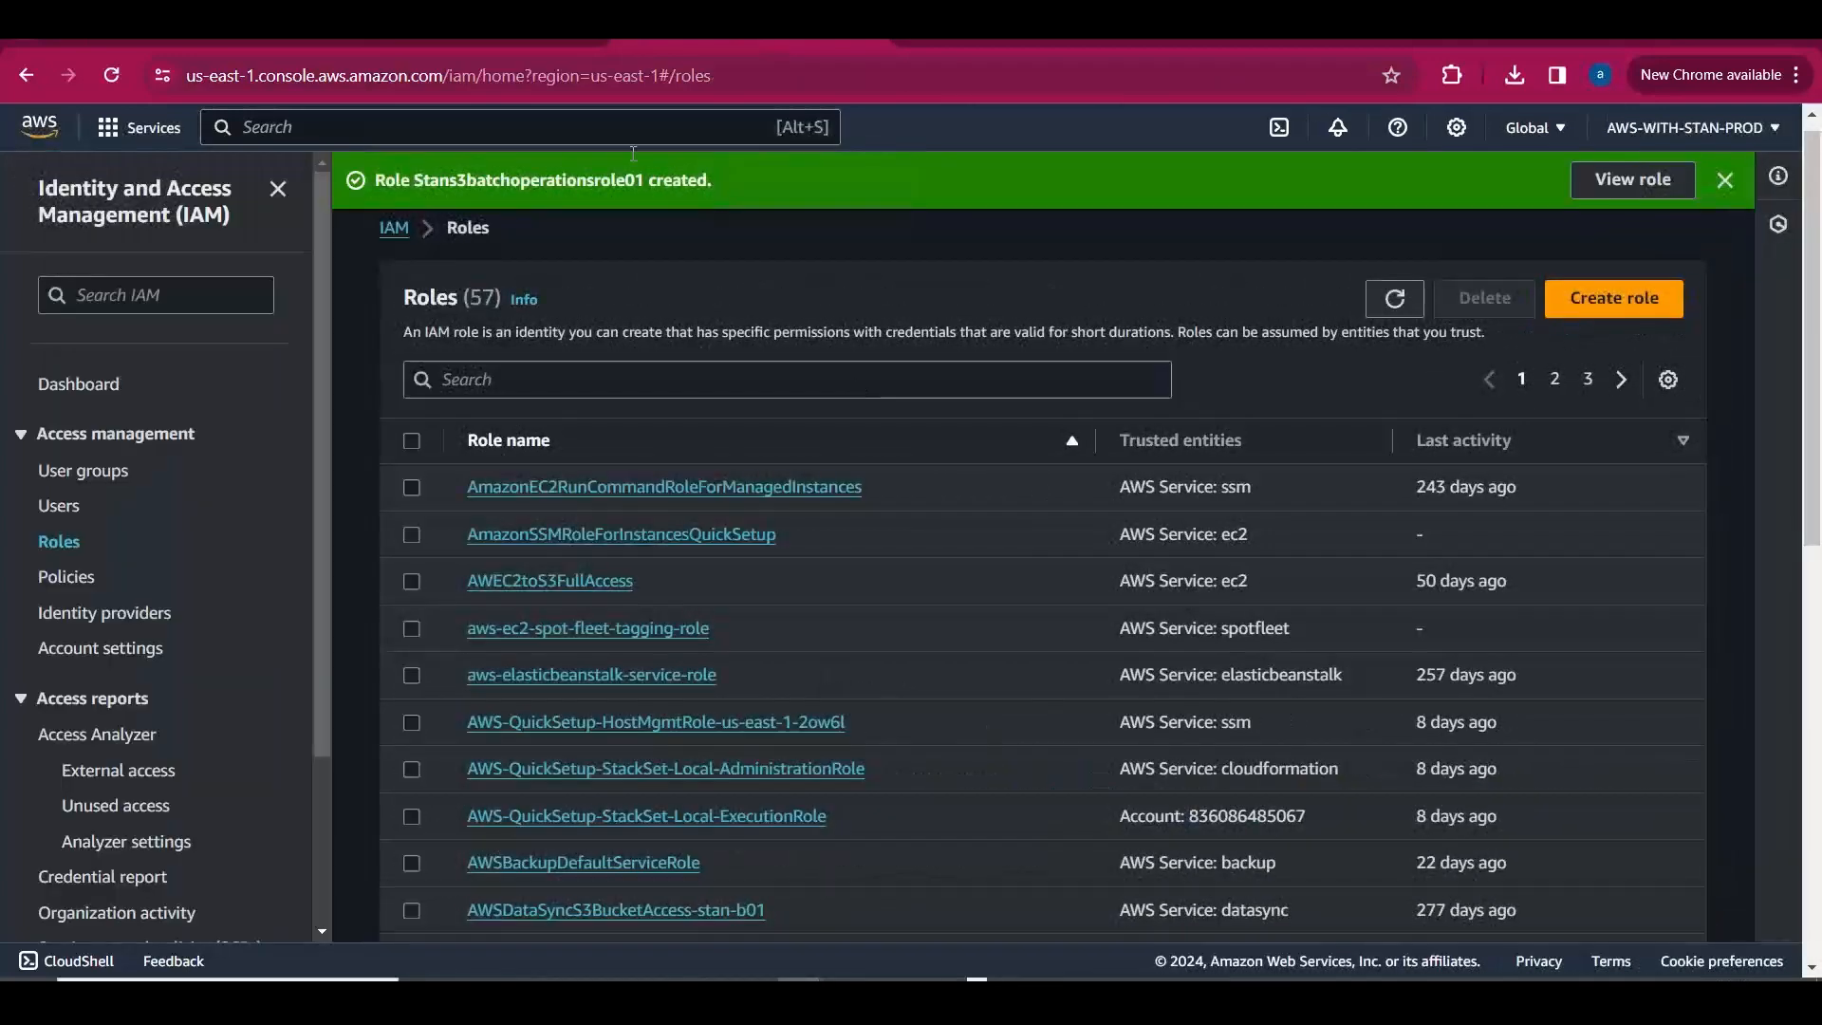
Return to the job creation tab, reload the existing IAM roles, choose Stans3batchoperationsrole01 for the job and continue to the review.
click(185, 39)
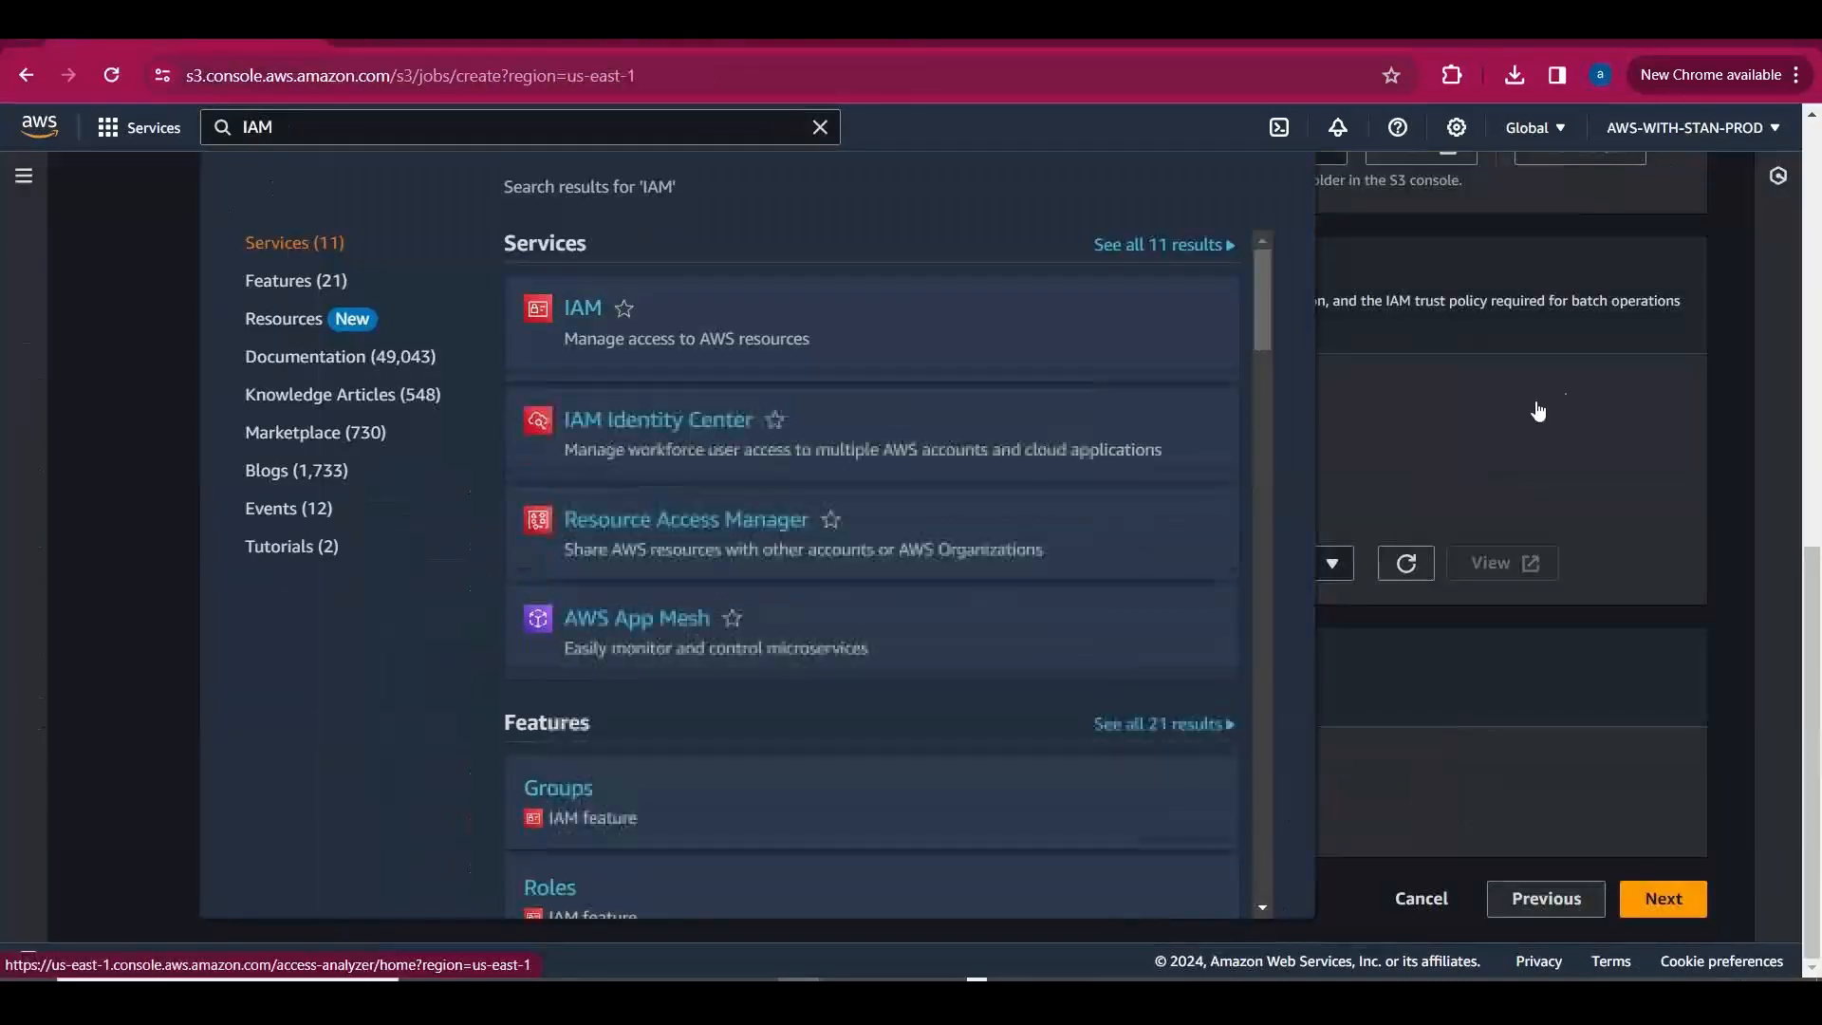
click(1668, 490)
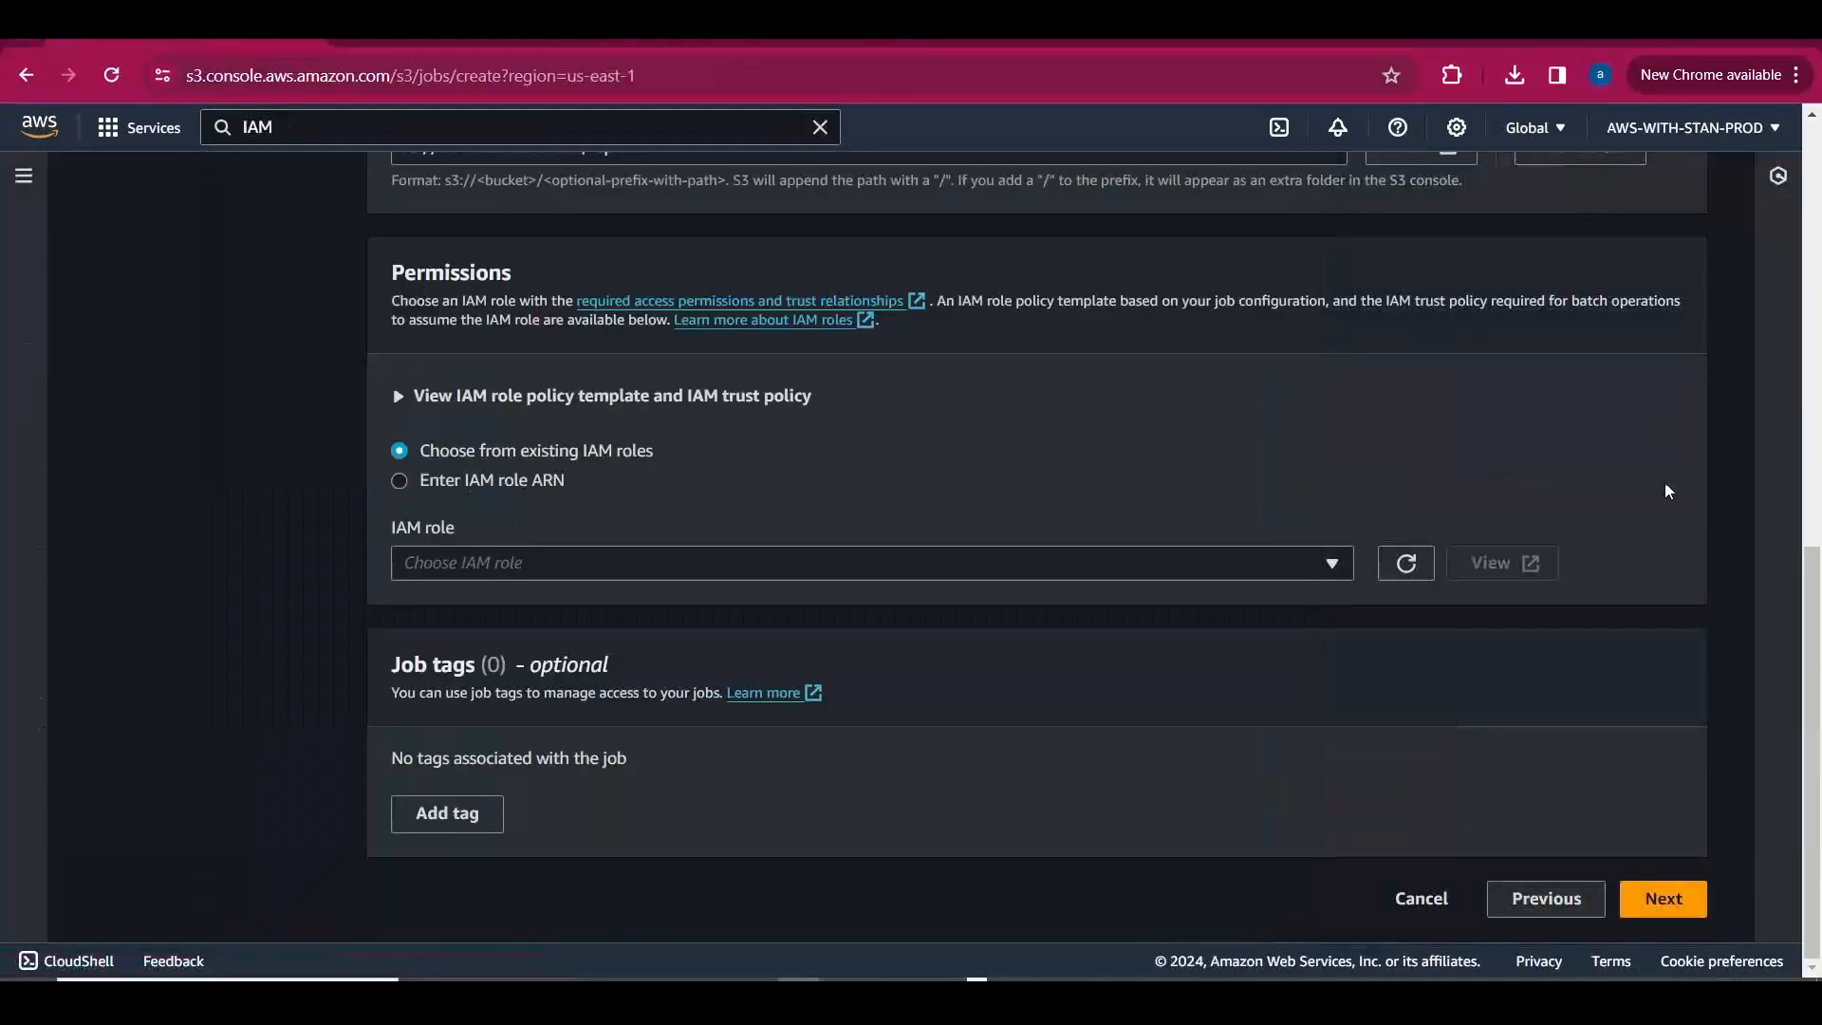
click(1406, 563)
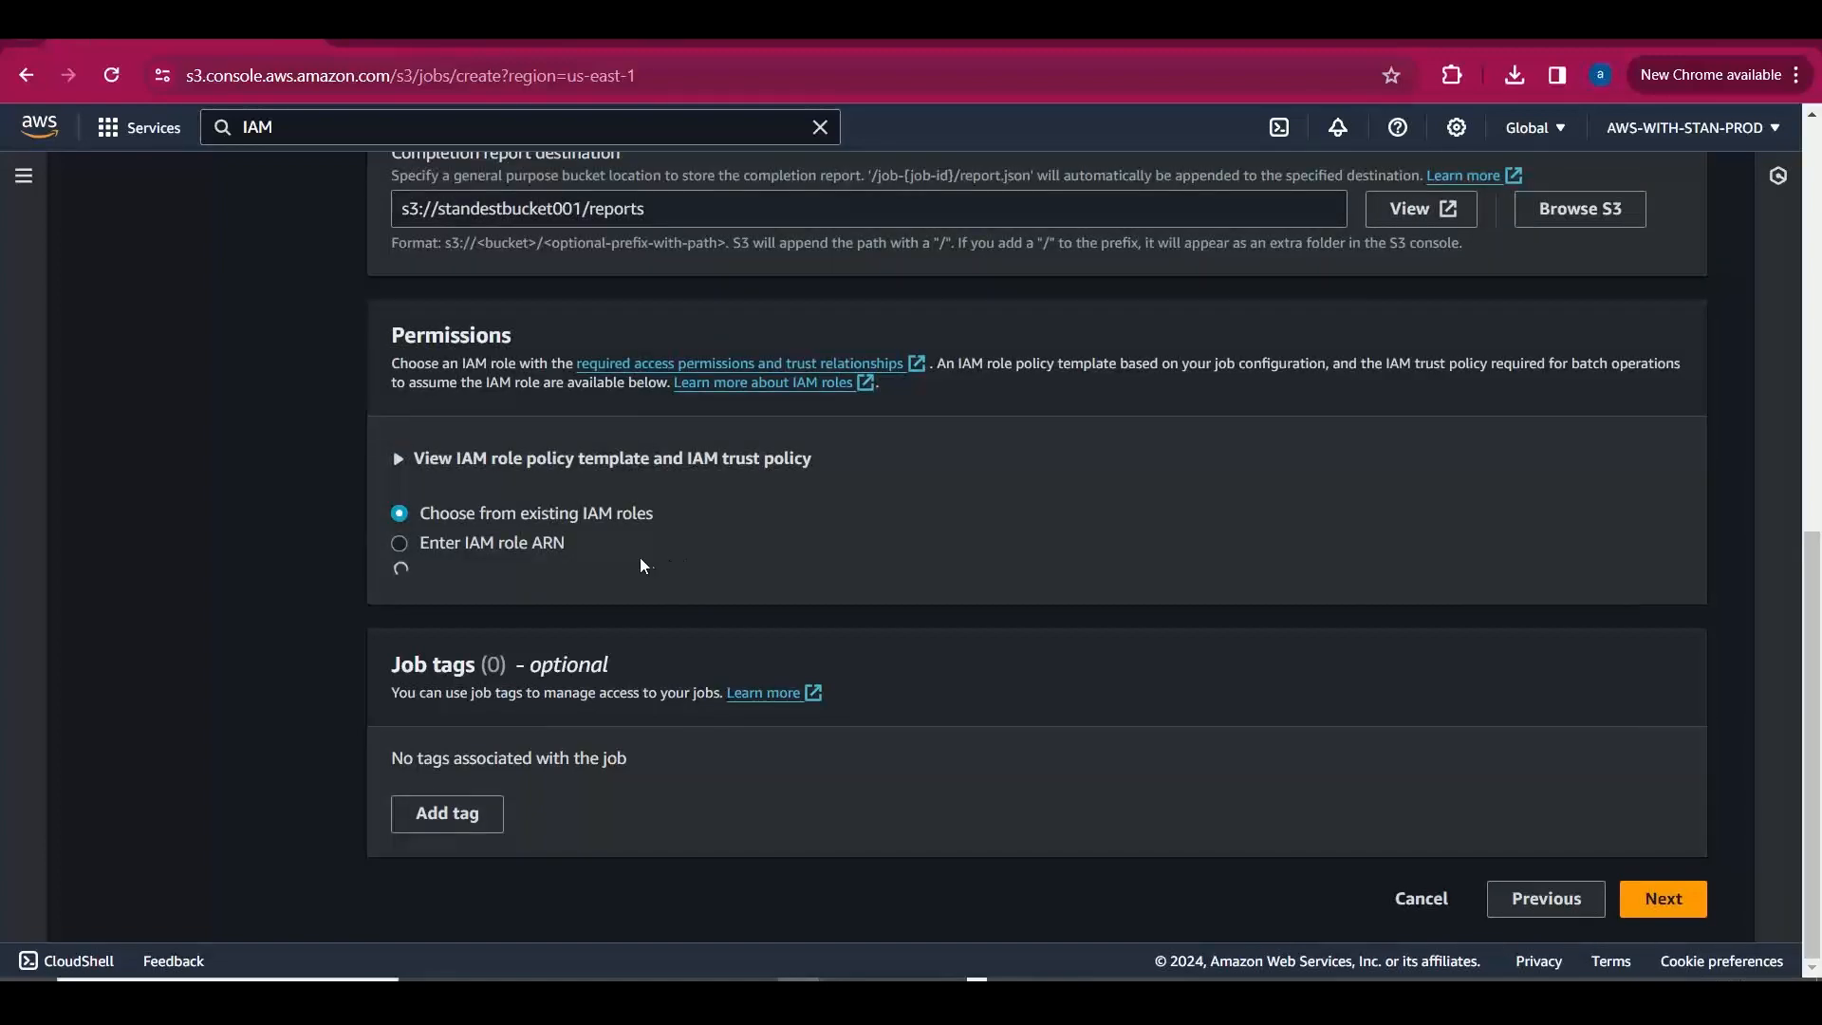
click(576, 569)
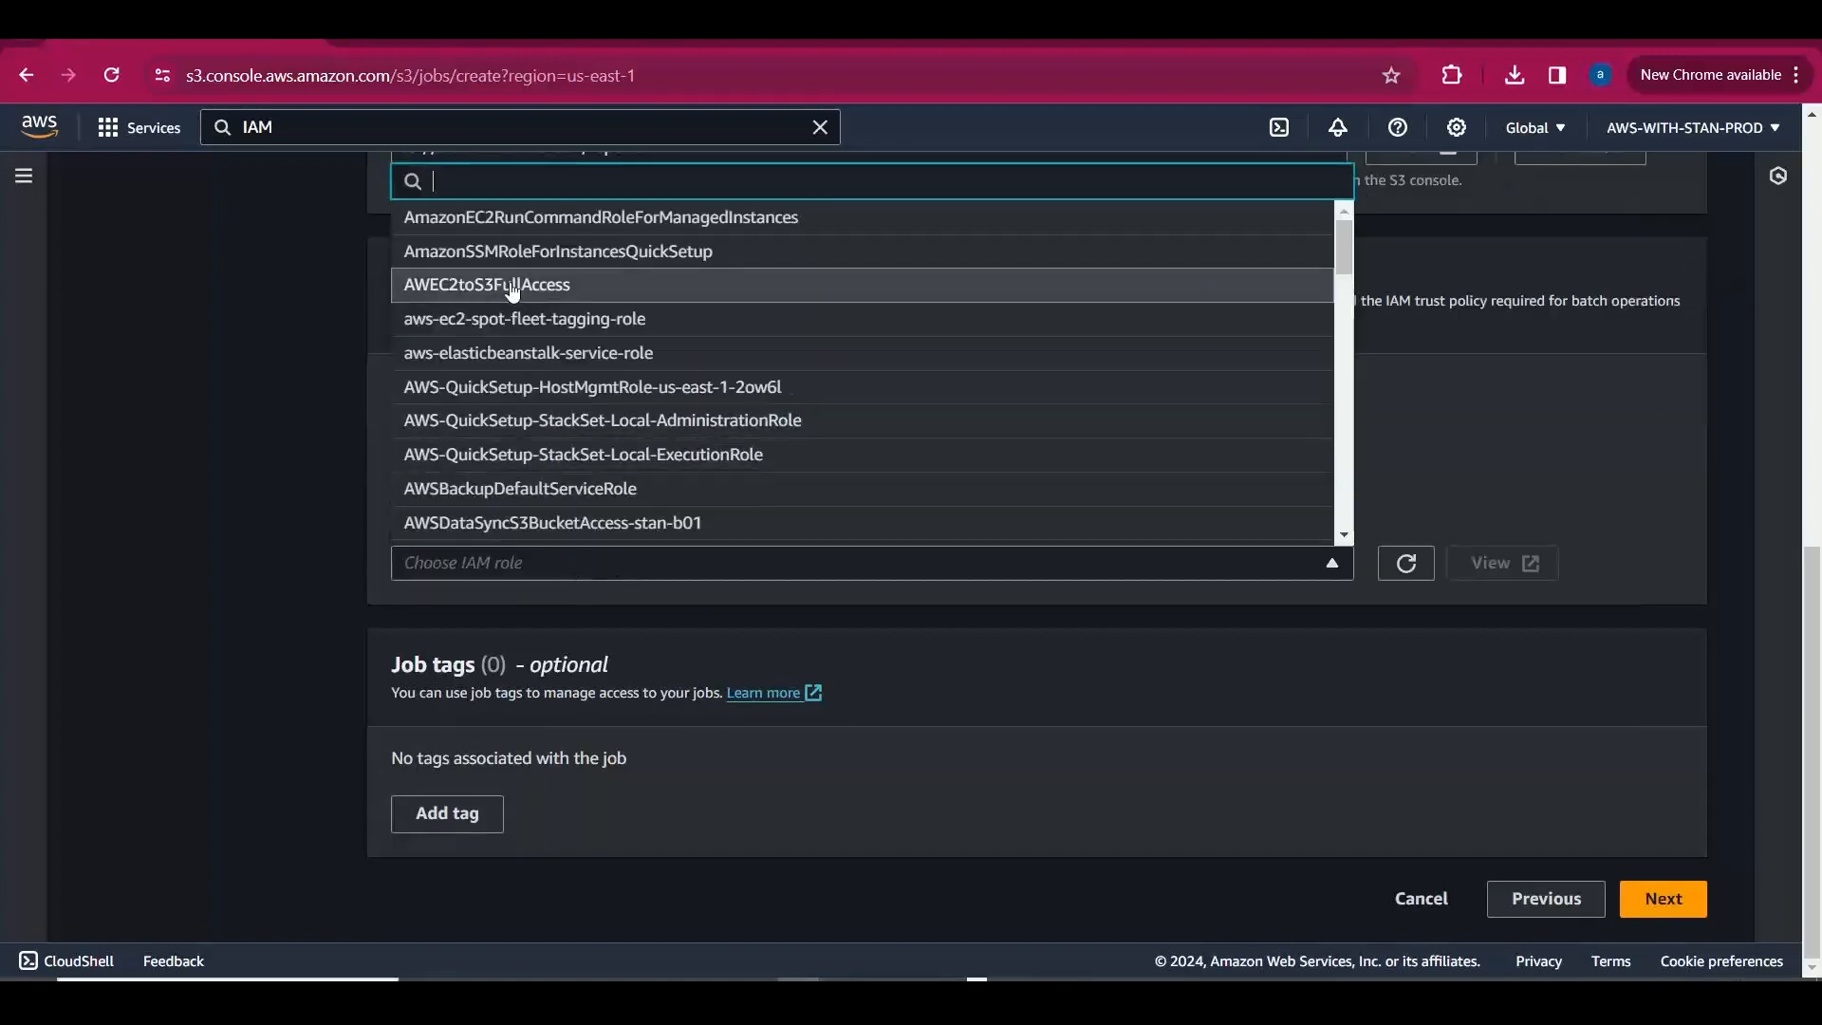
text(Stans3)
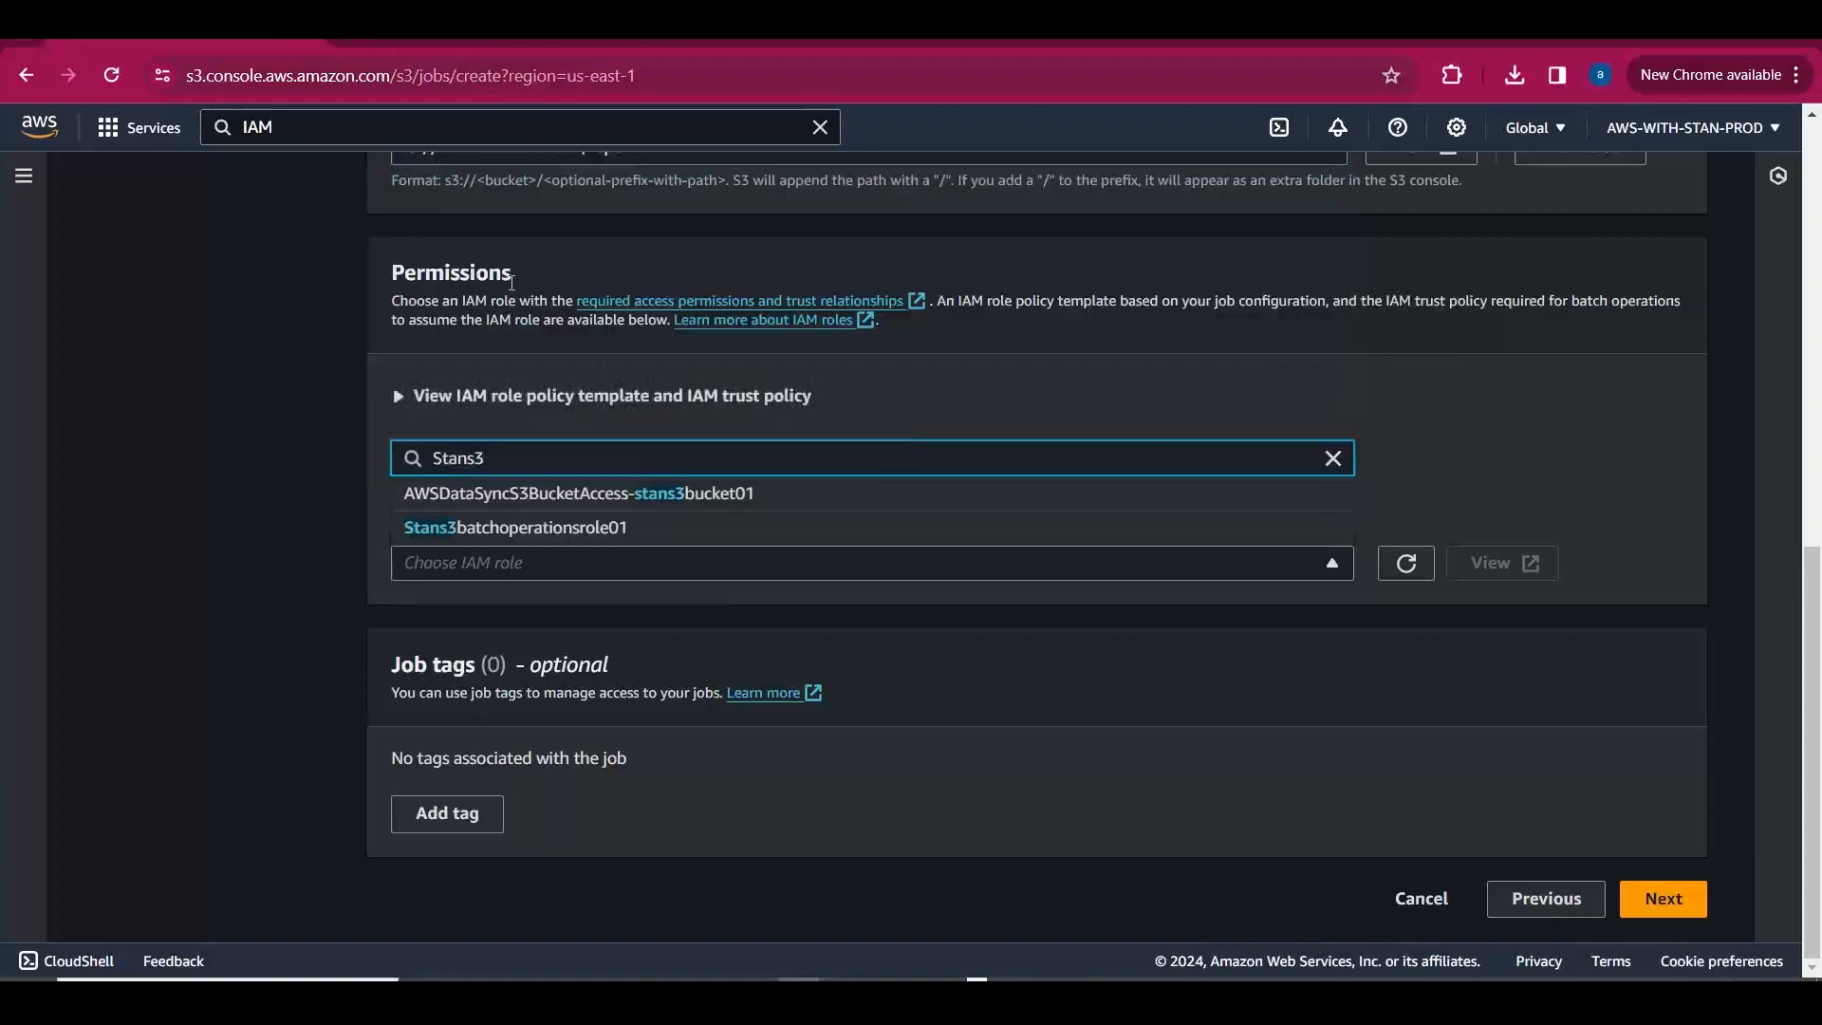
click(606, 529)
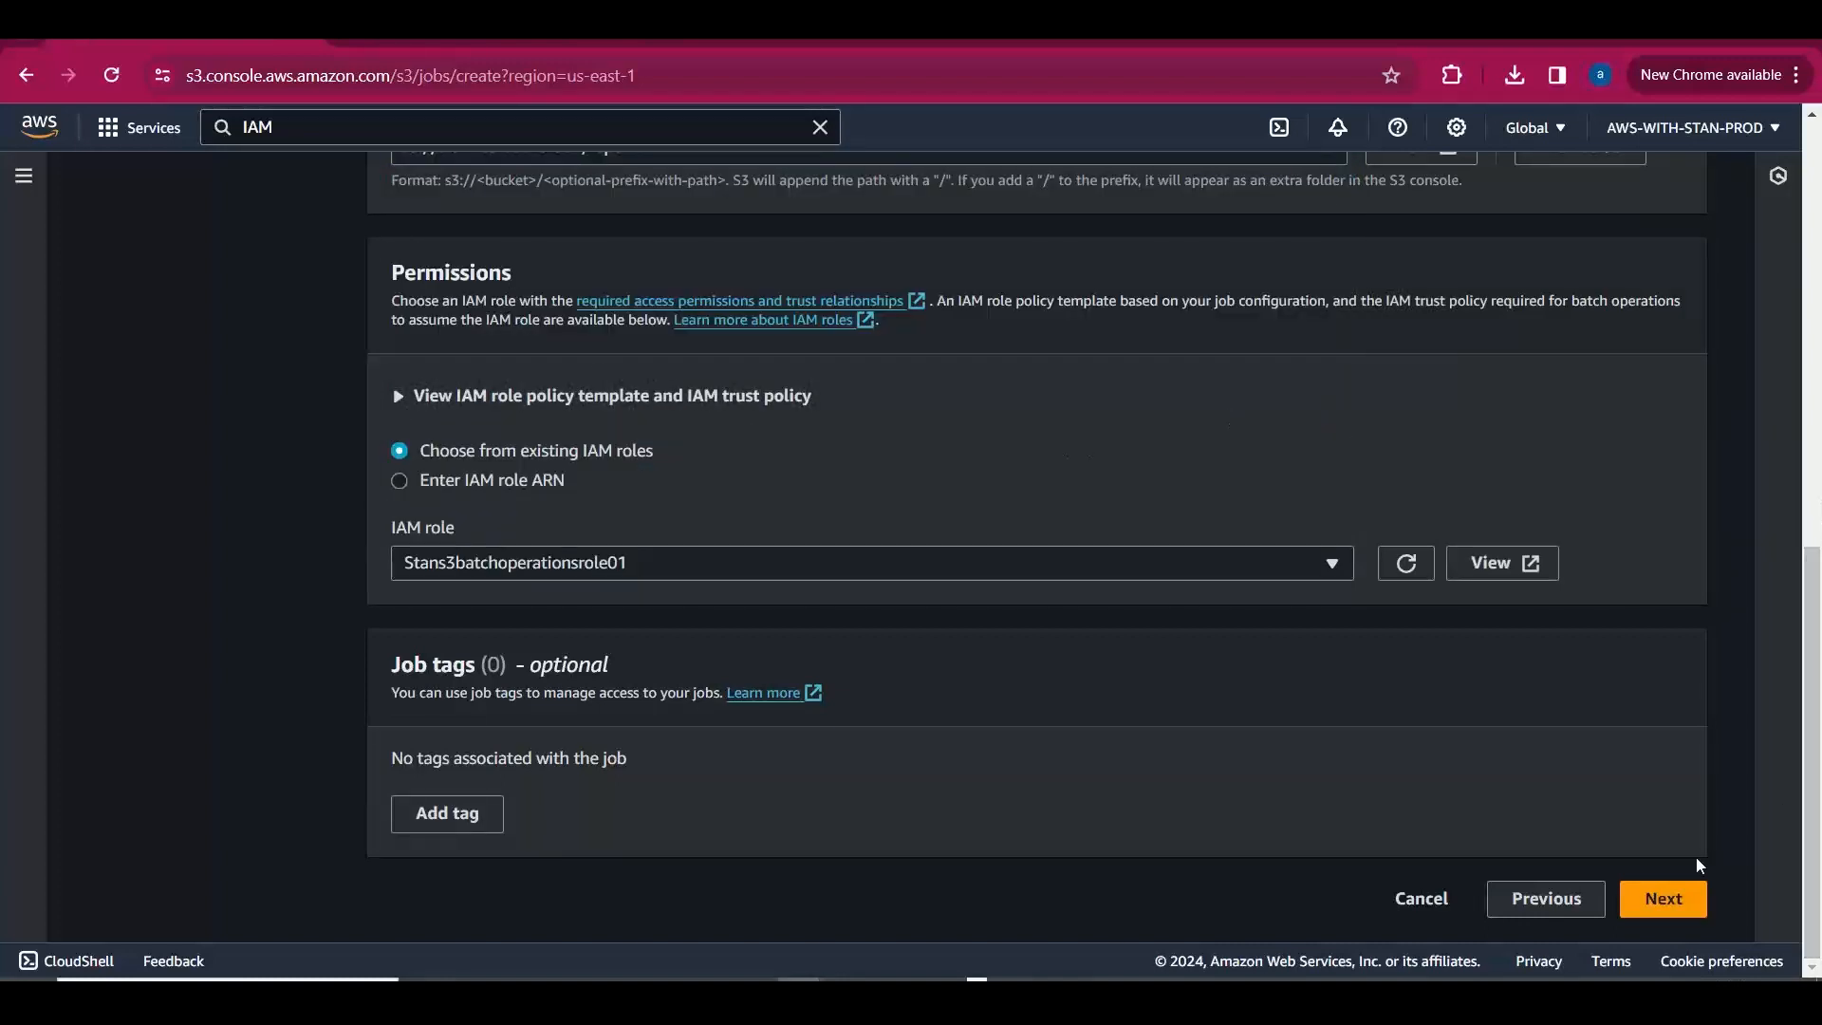
click(1661, 897)
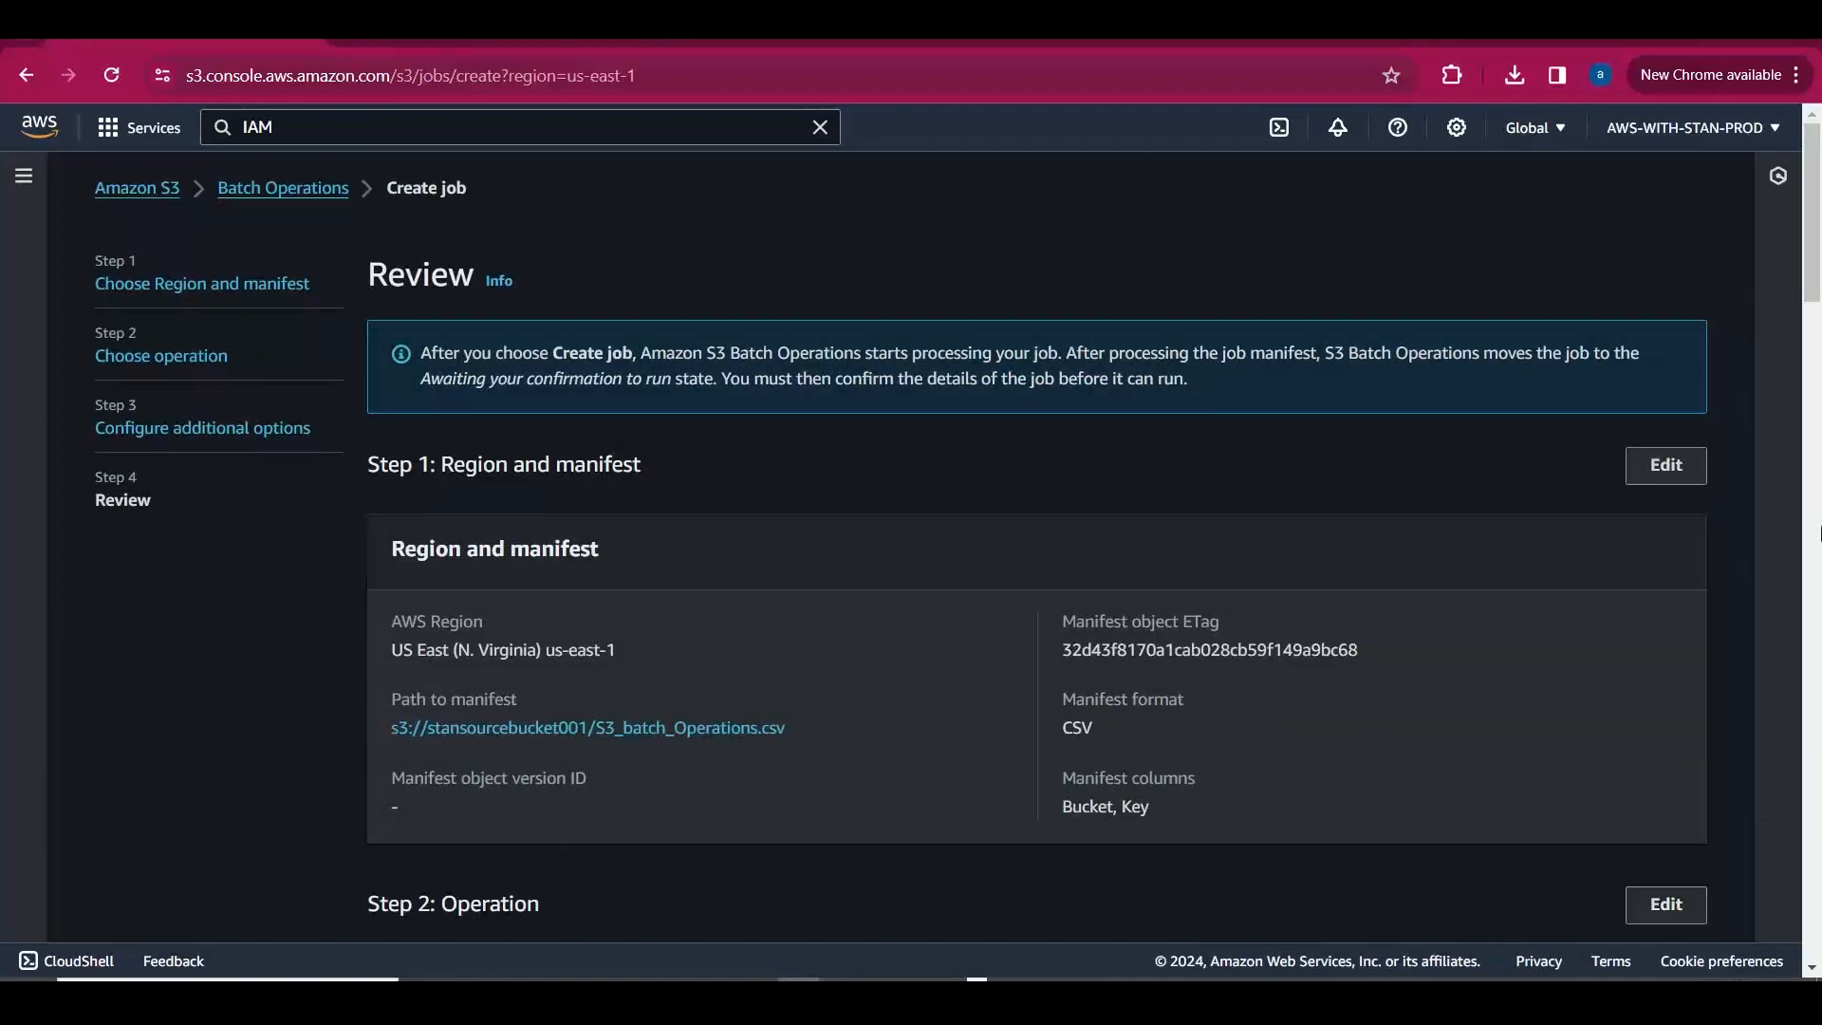
Review the job configuration through to the additional options and create the batch job.
click(1819, 688)
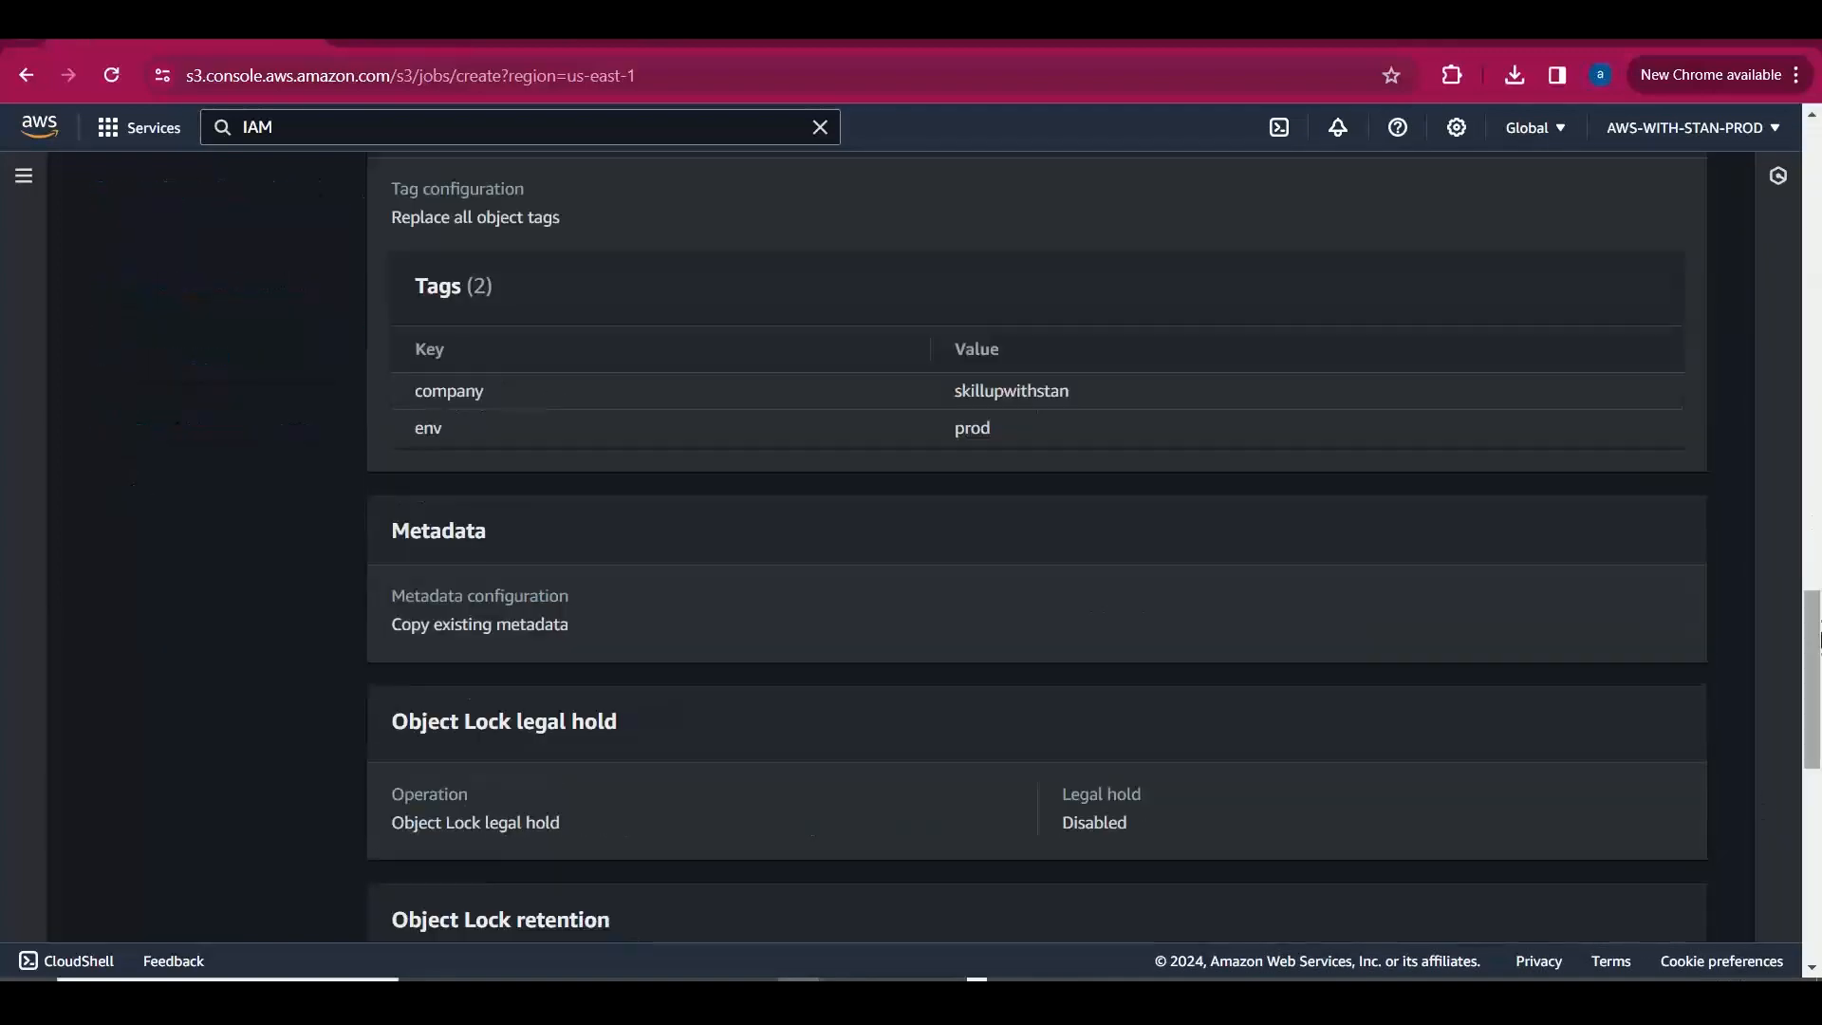
scroll(1819, 637, down, 9)
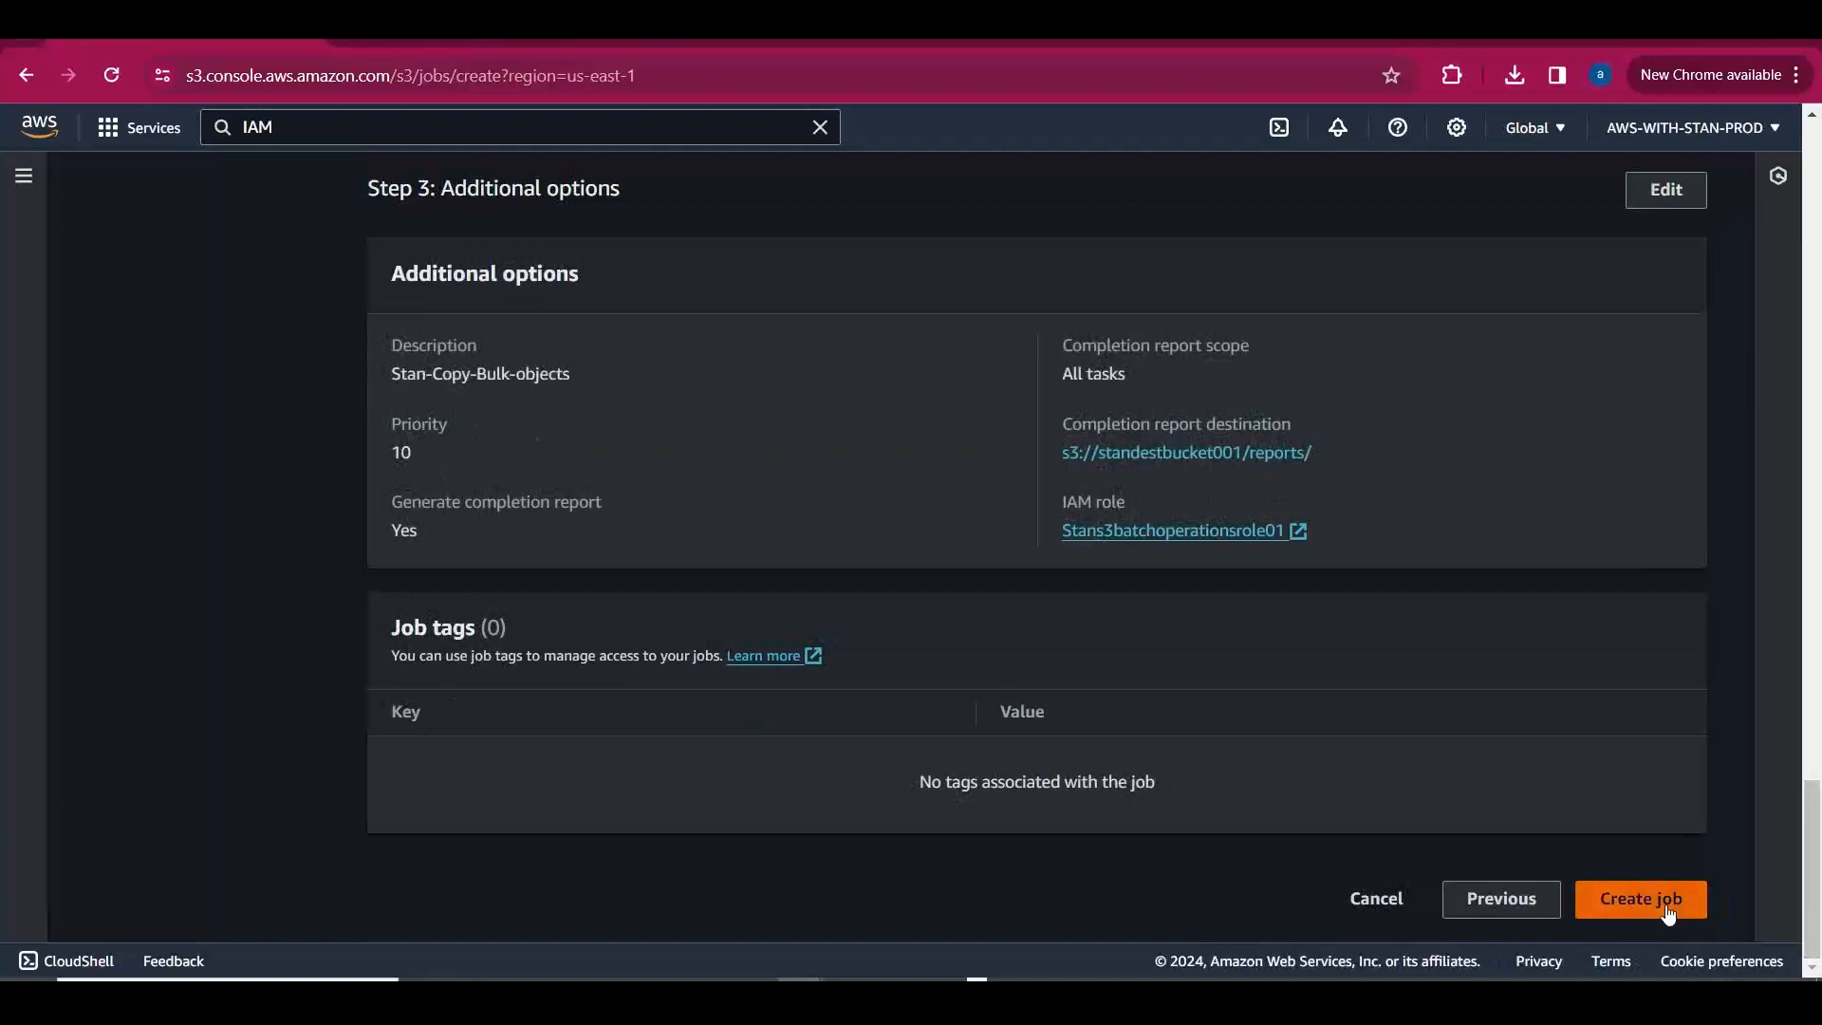
click(1668, 912)
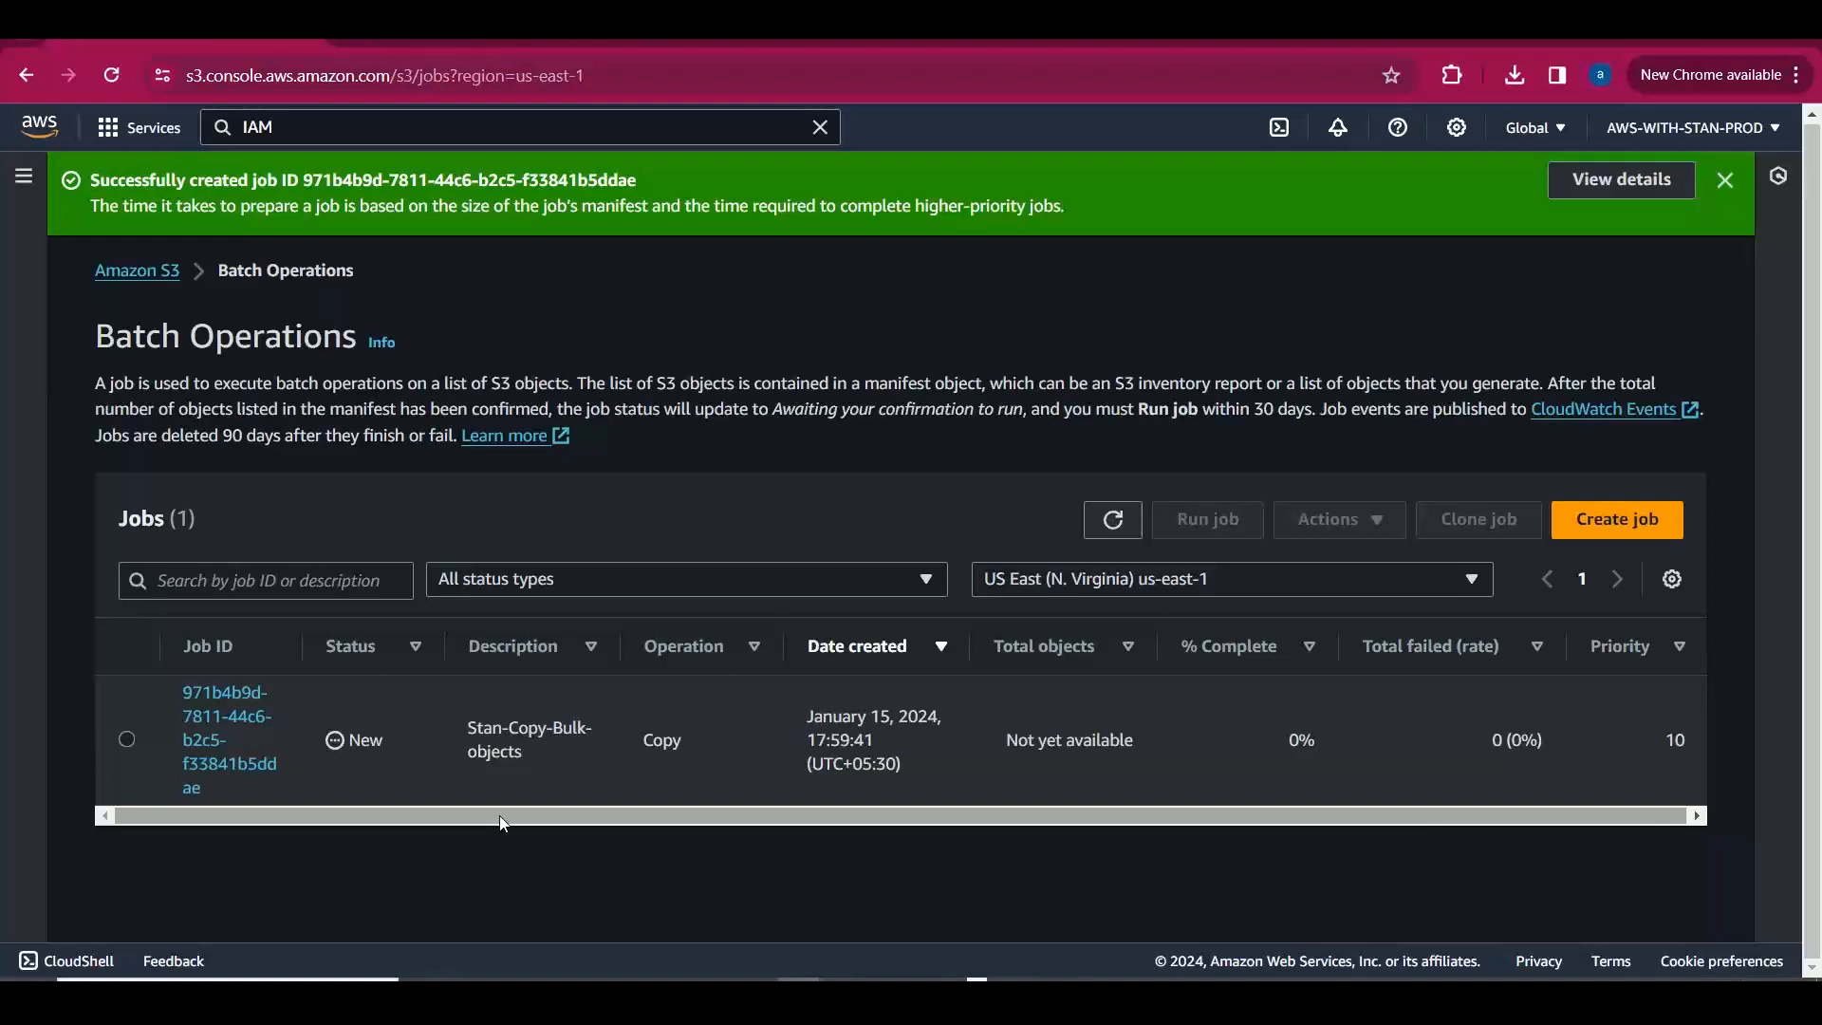
Refresh the job list, check the status of the Stan-Copy-Bulk-objects job and open its run confirmation page.
click(129, 740)
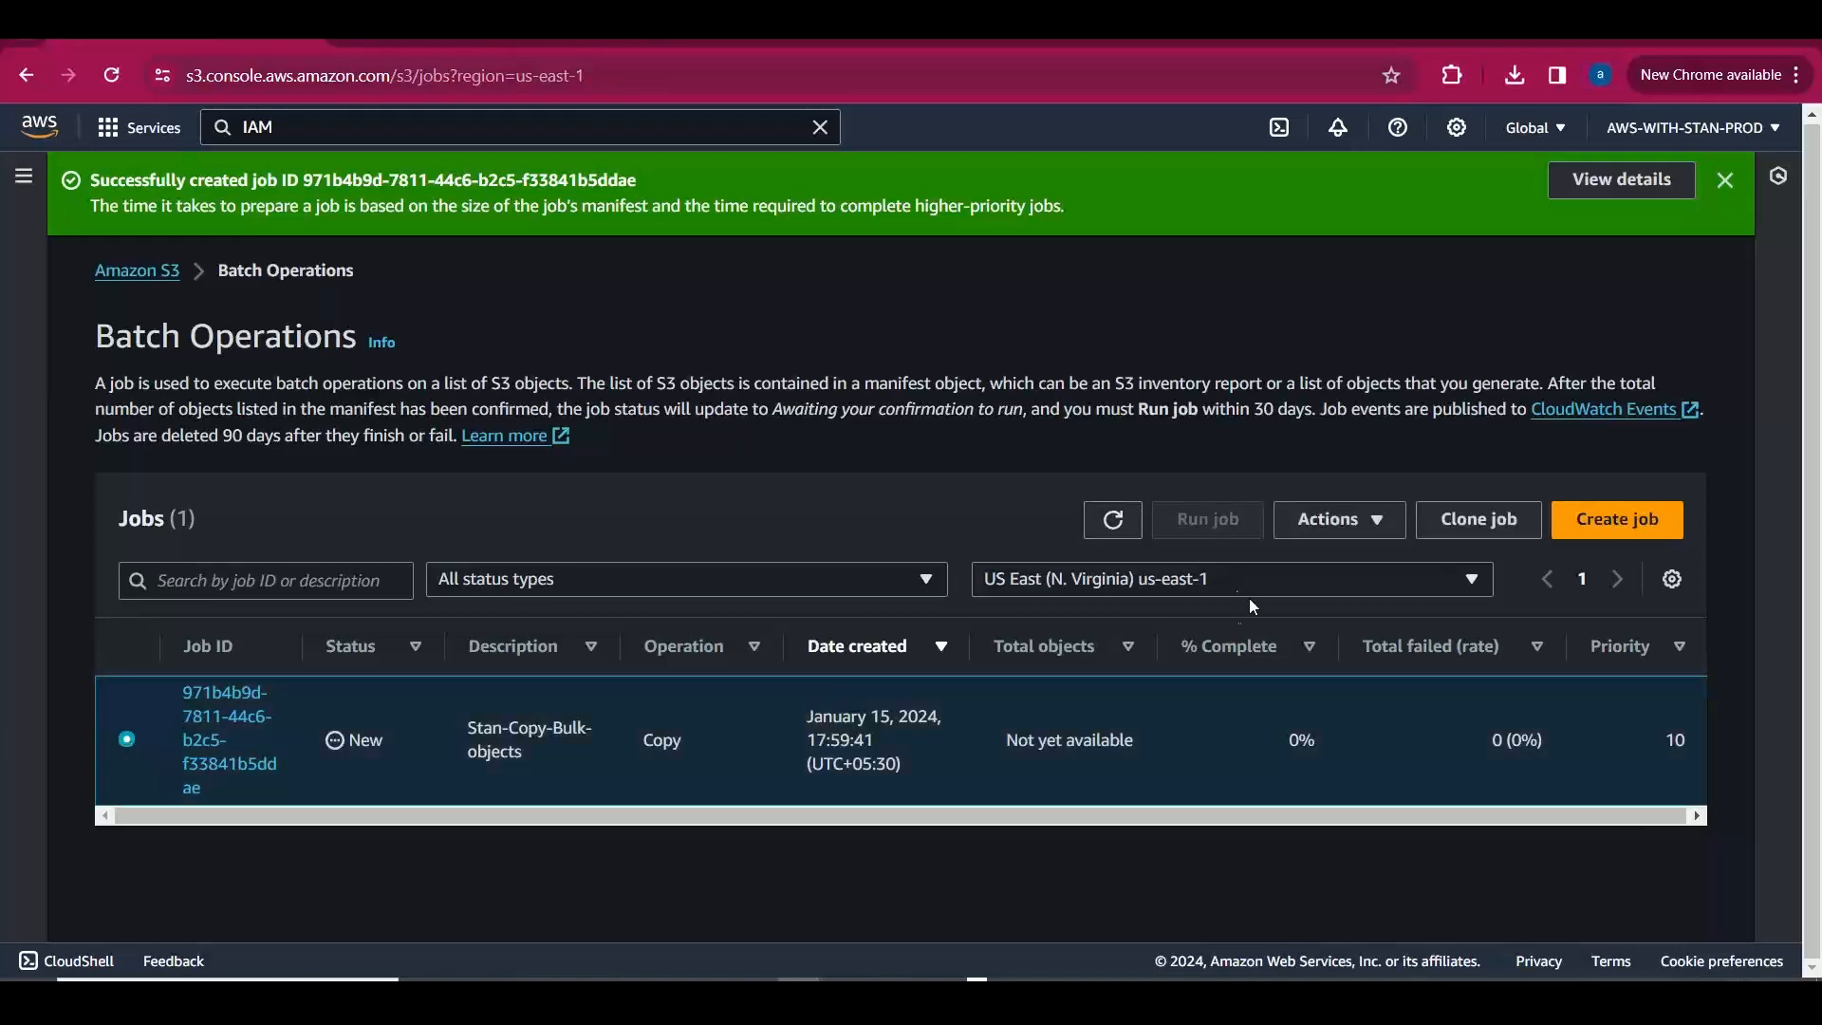
click(1091, 530)
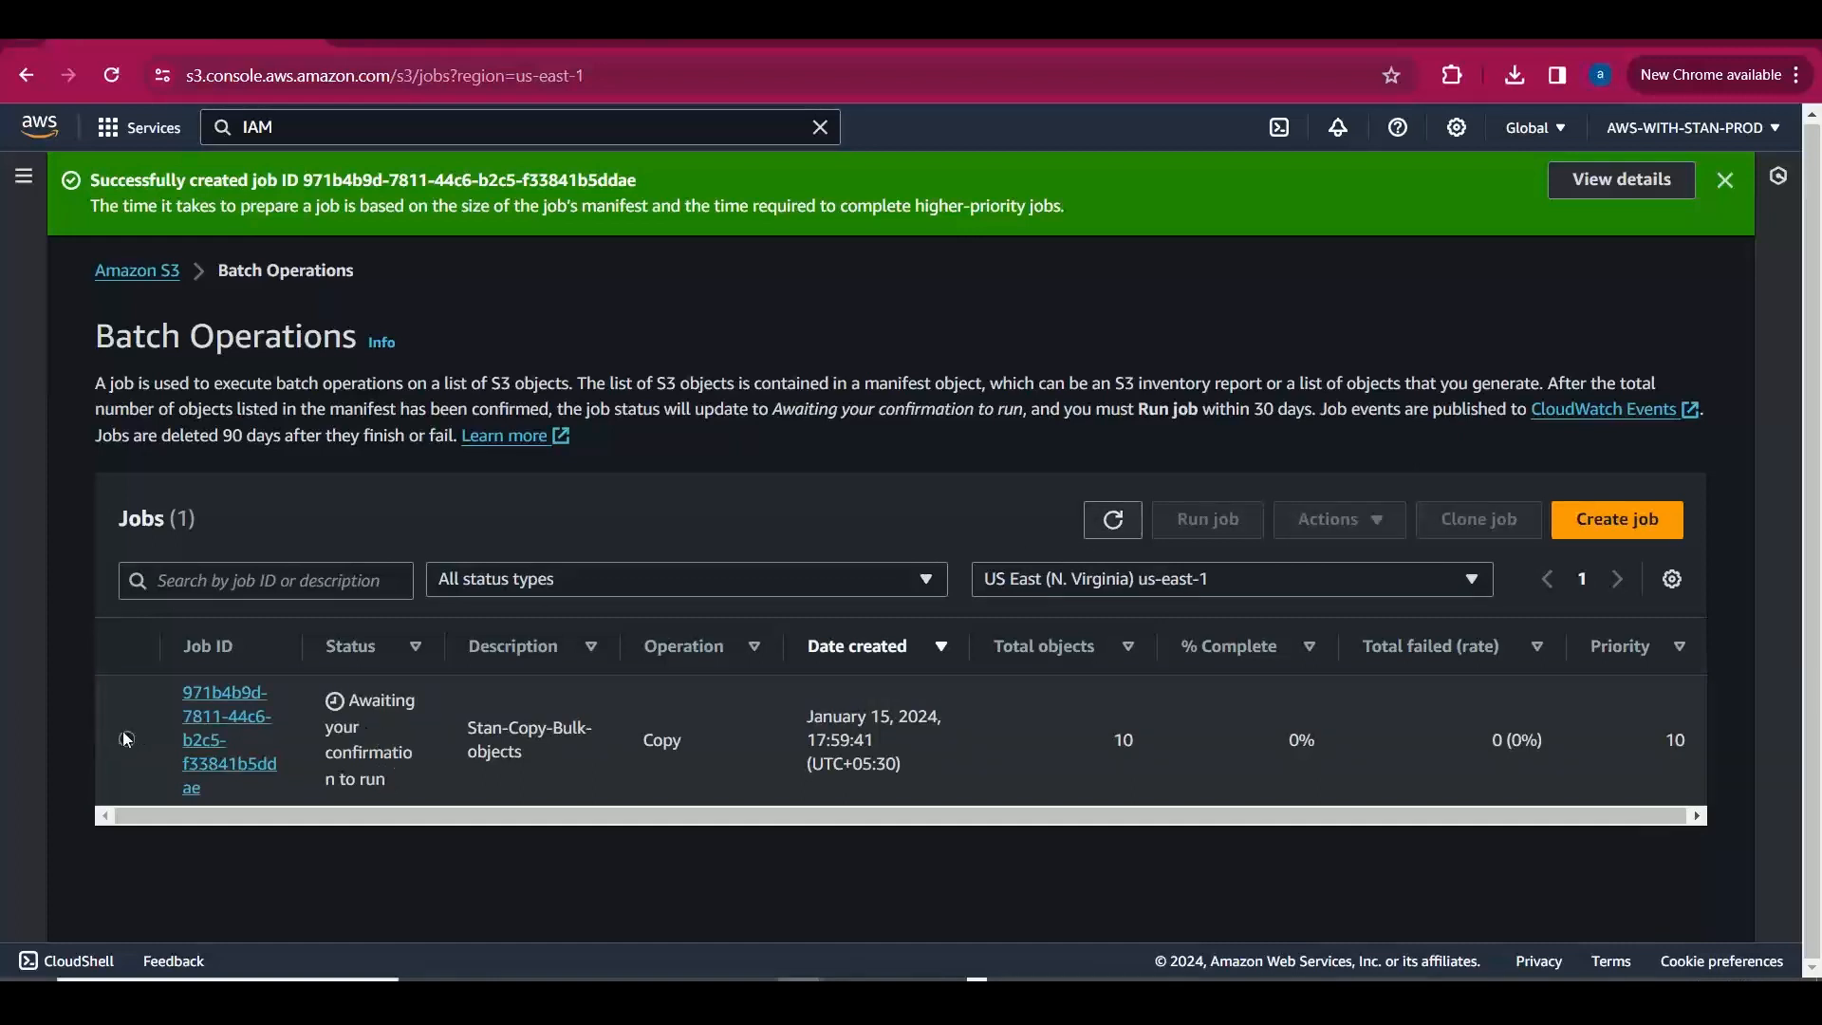
drag(354, 698, 418, 780)
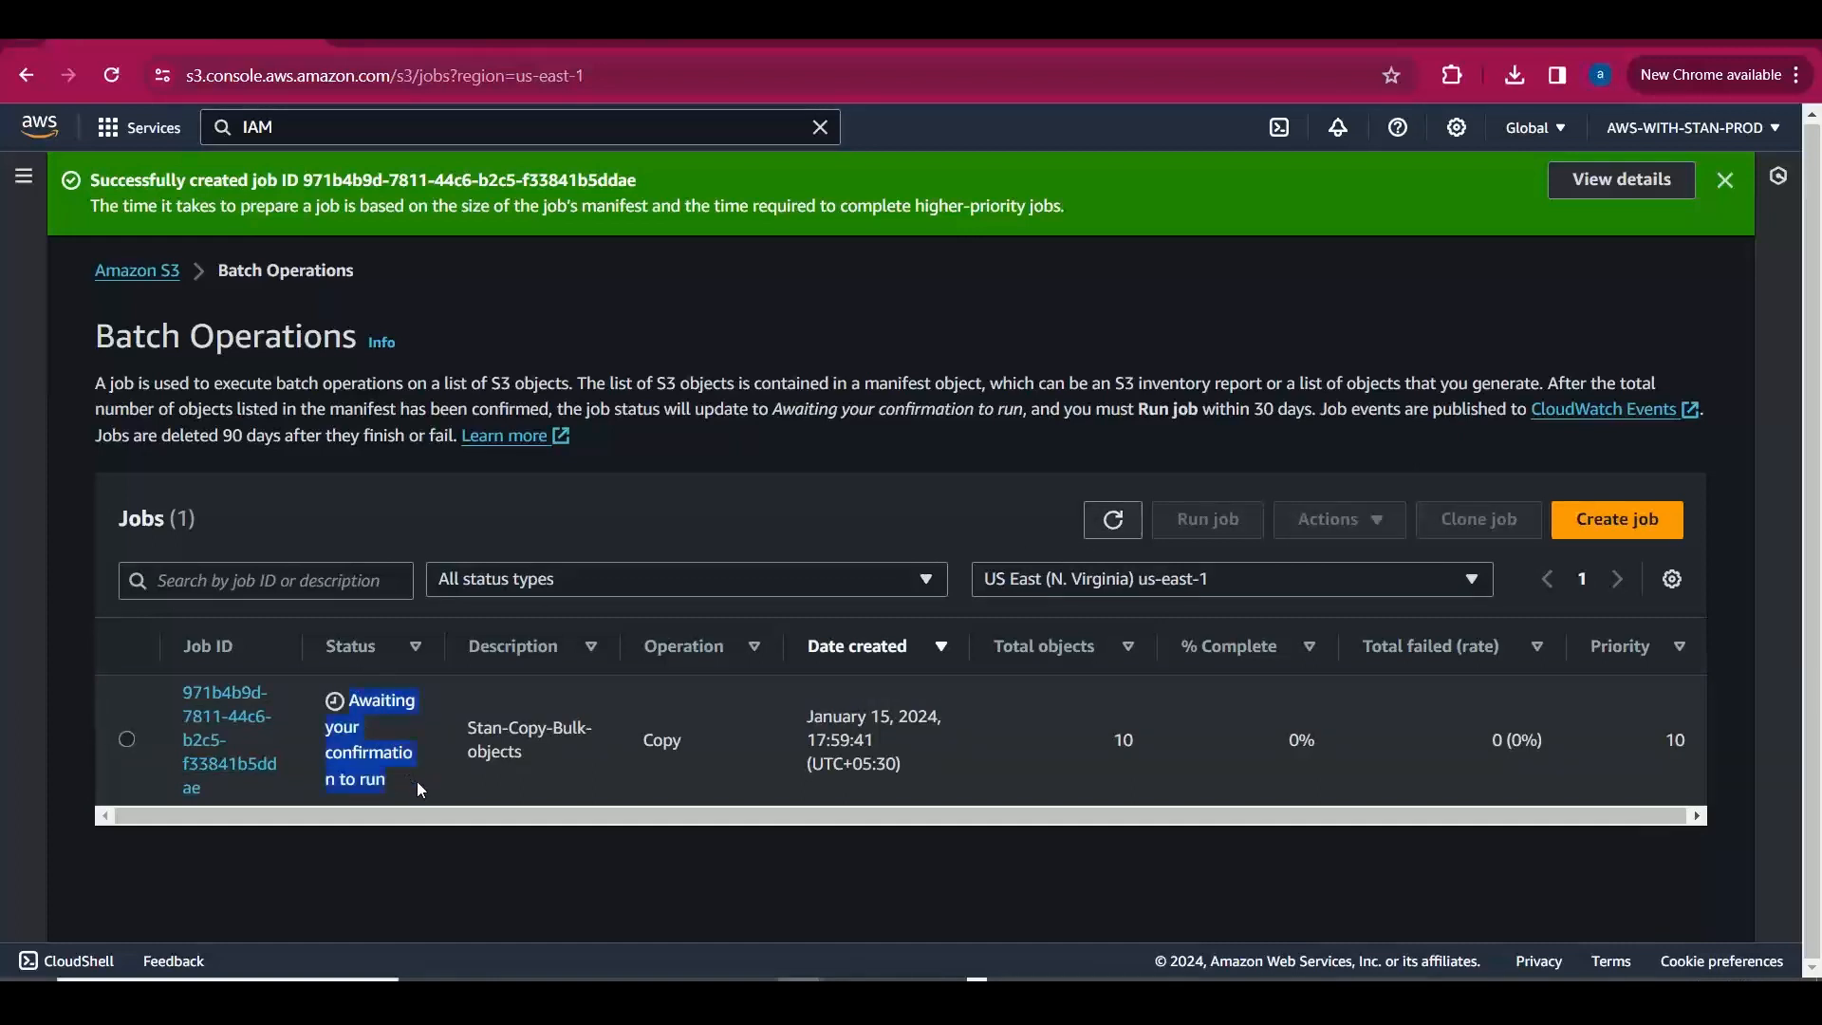
click(127, 741)
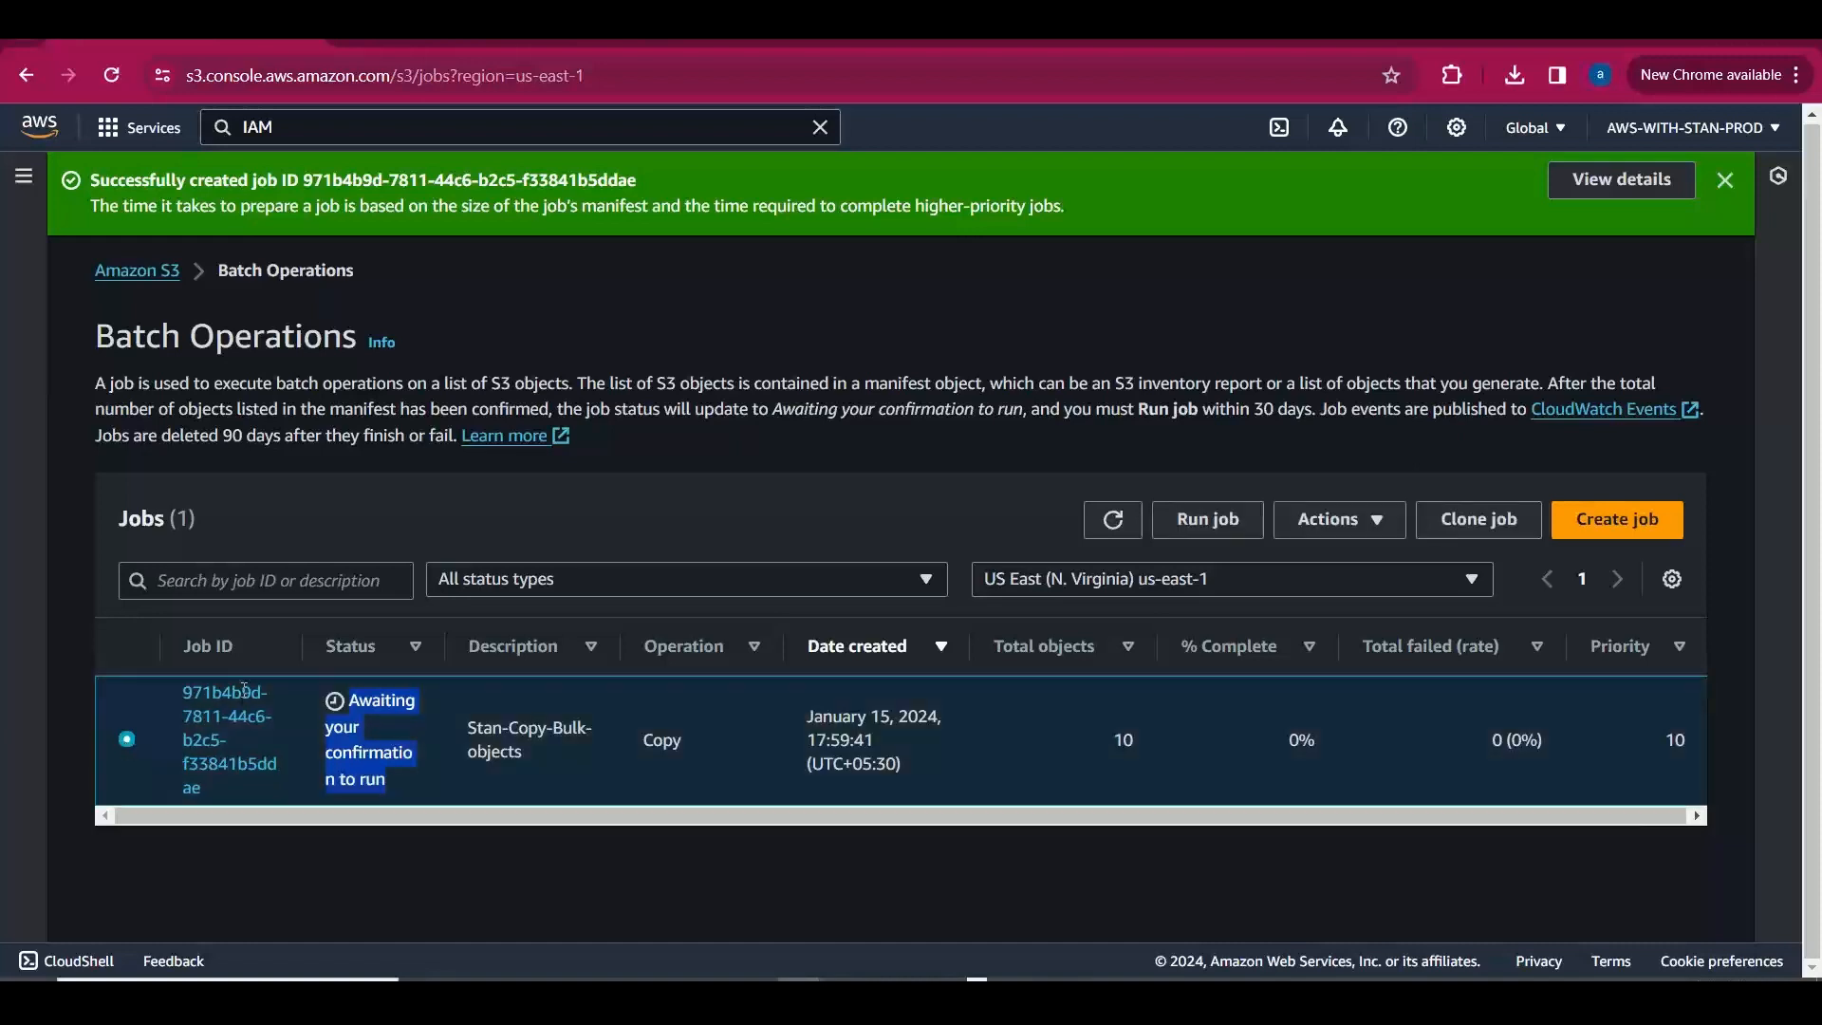
click(1213, 517)
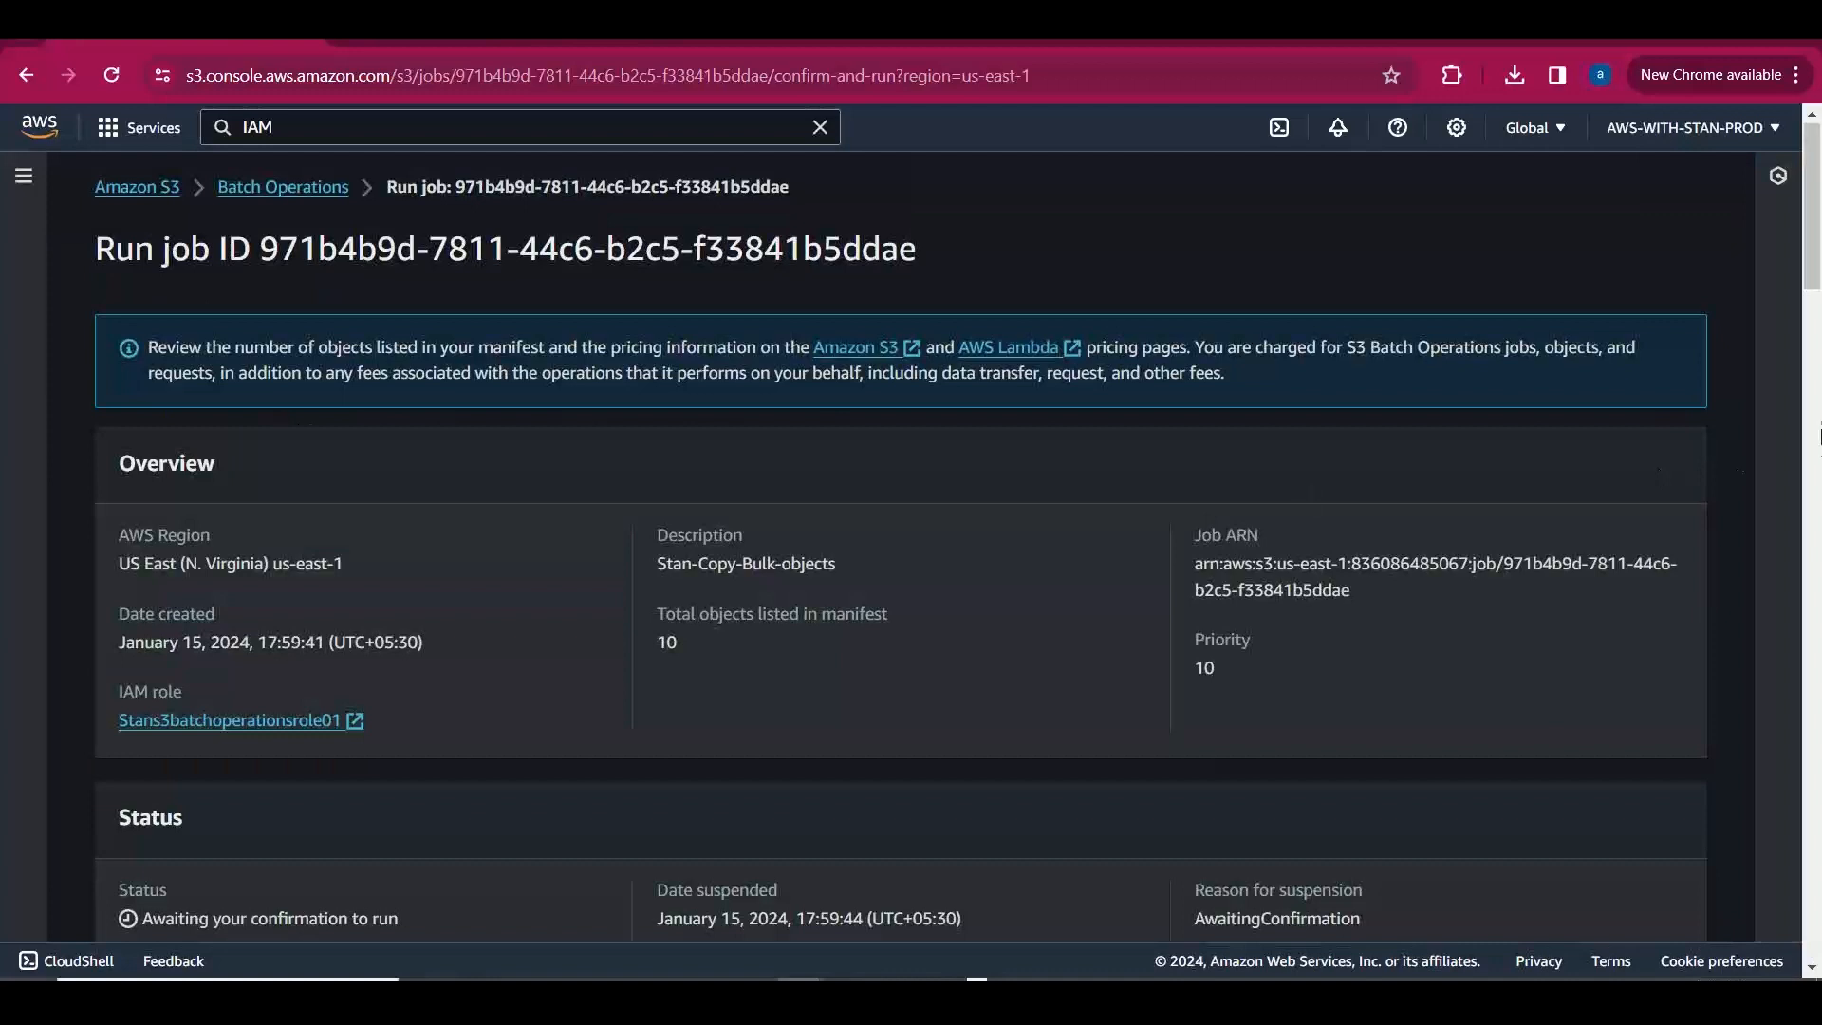
Examine the job's total objects in the manifest, status, completion percentage, and succeeded and failed rates.
drag(695, 637, 663, 616)
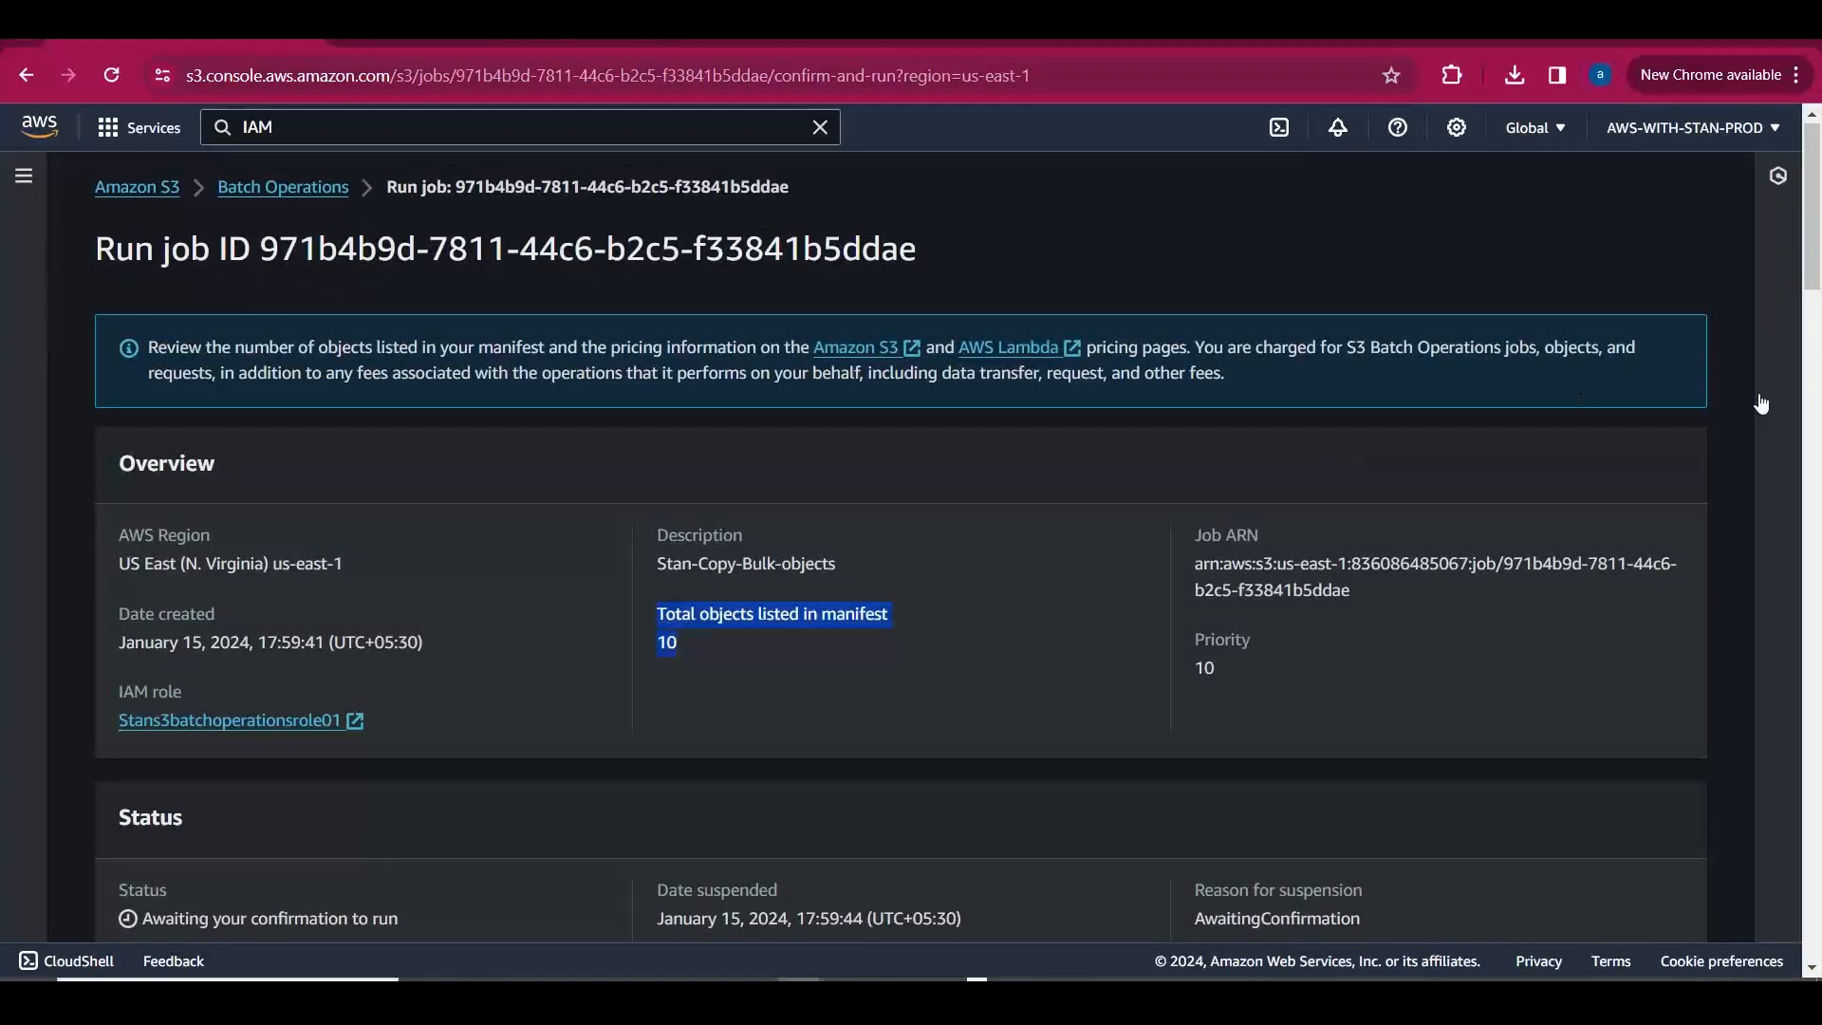
drag(1816, 242, 1817, 323)
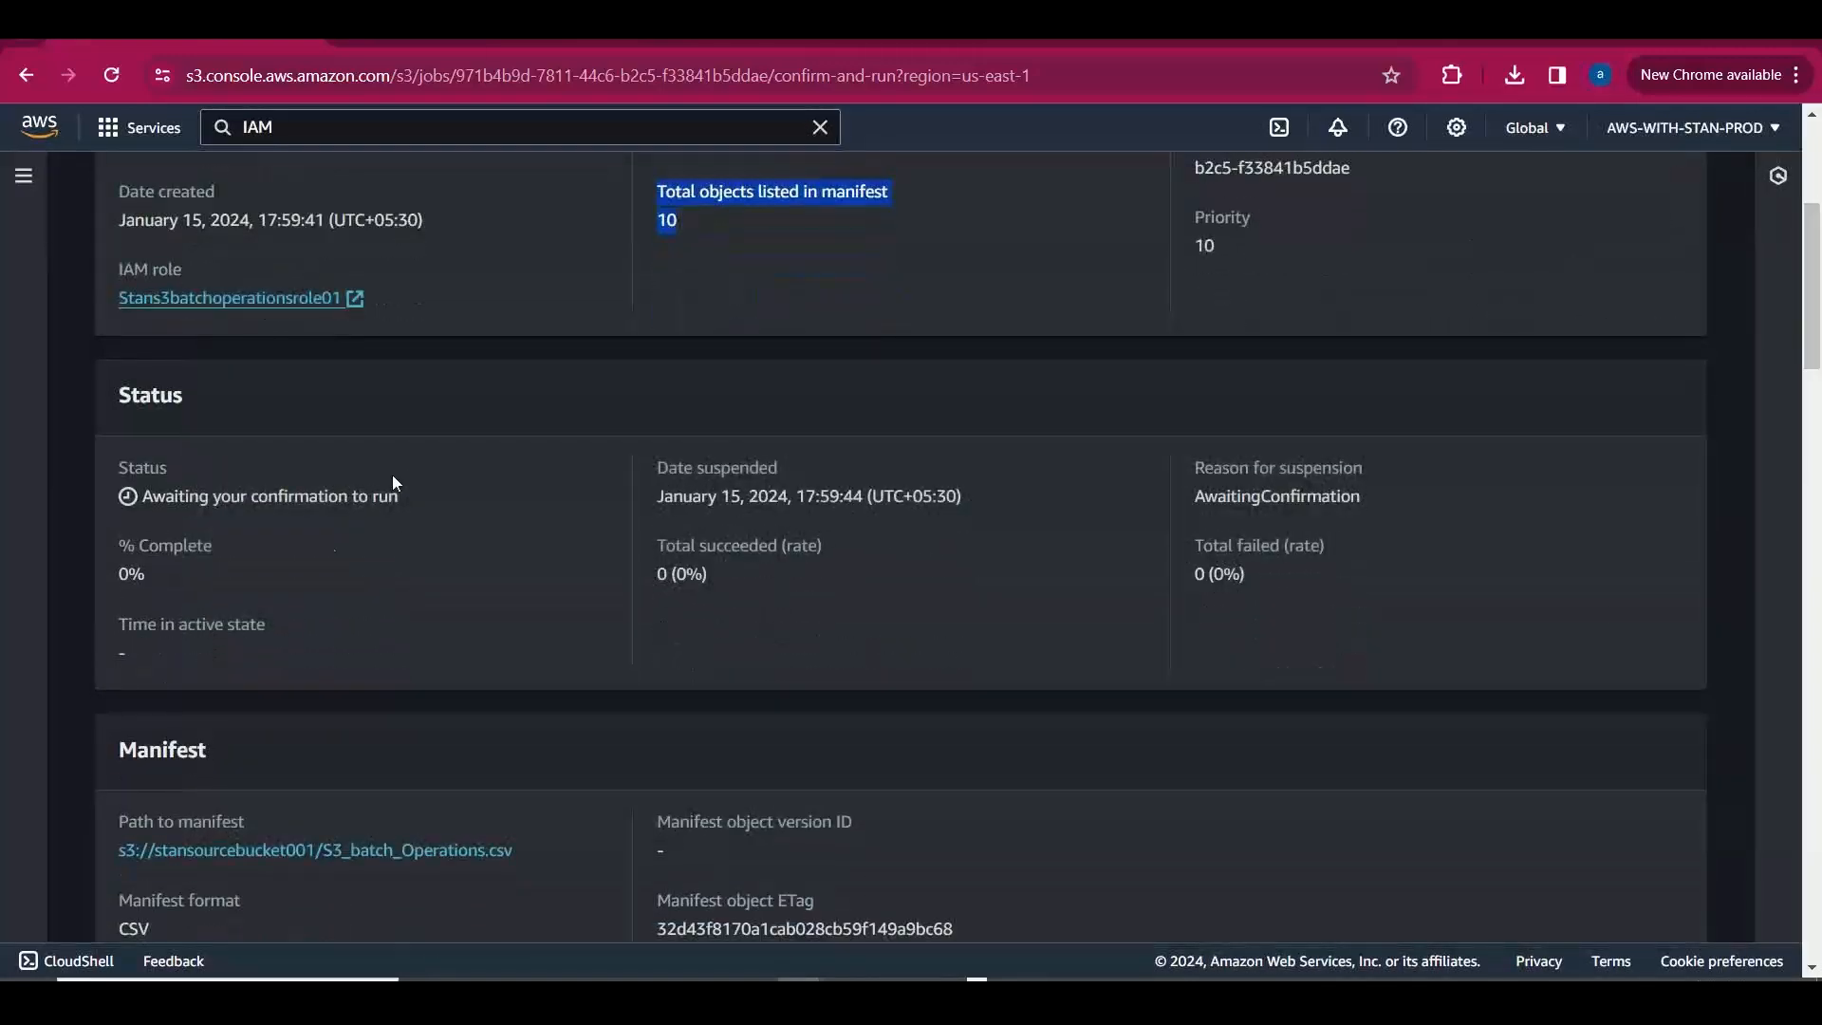
drag(185, 575, 119, 550)
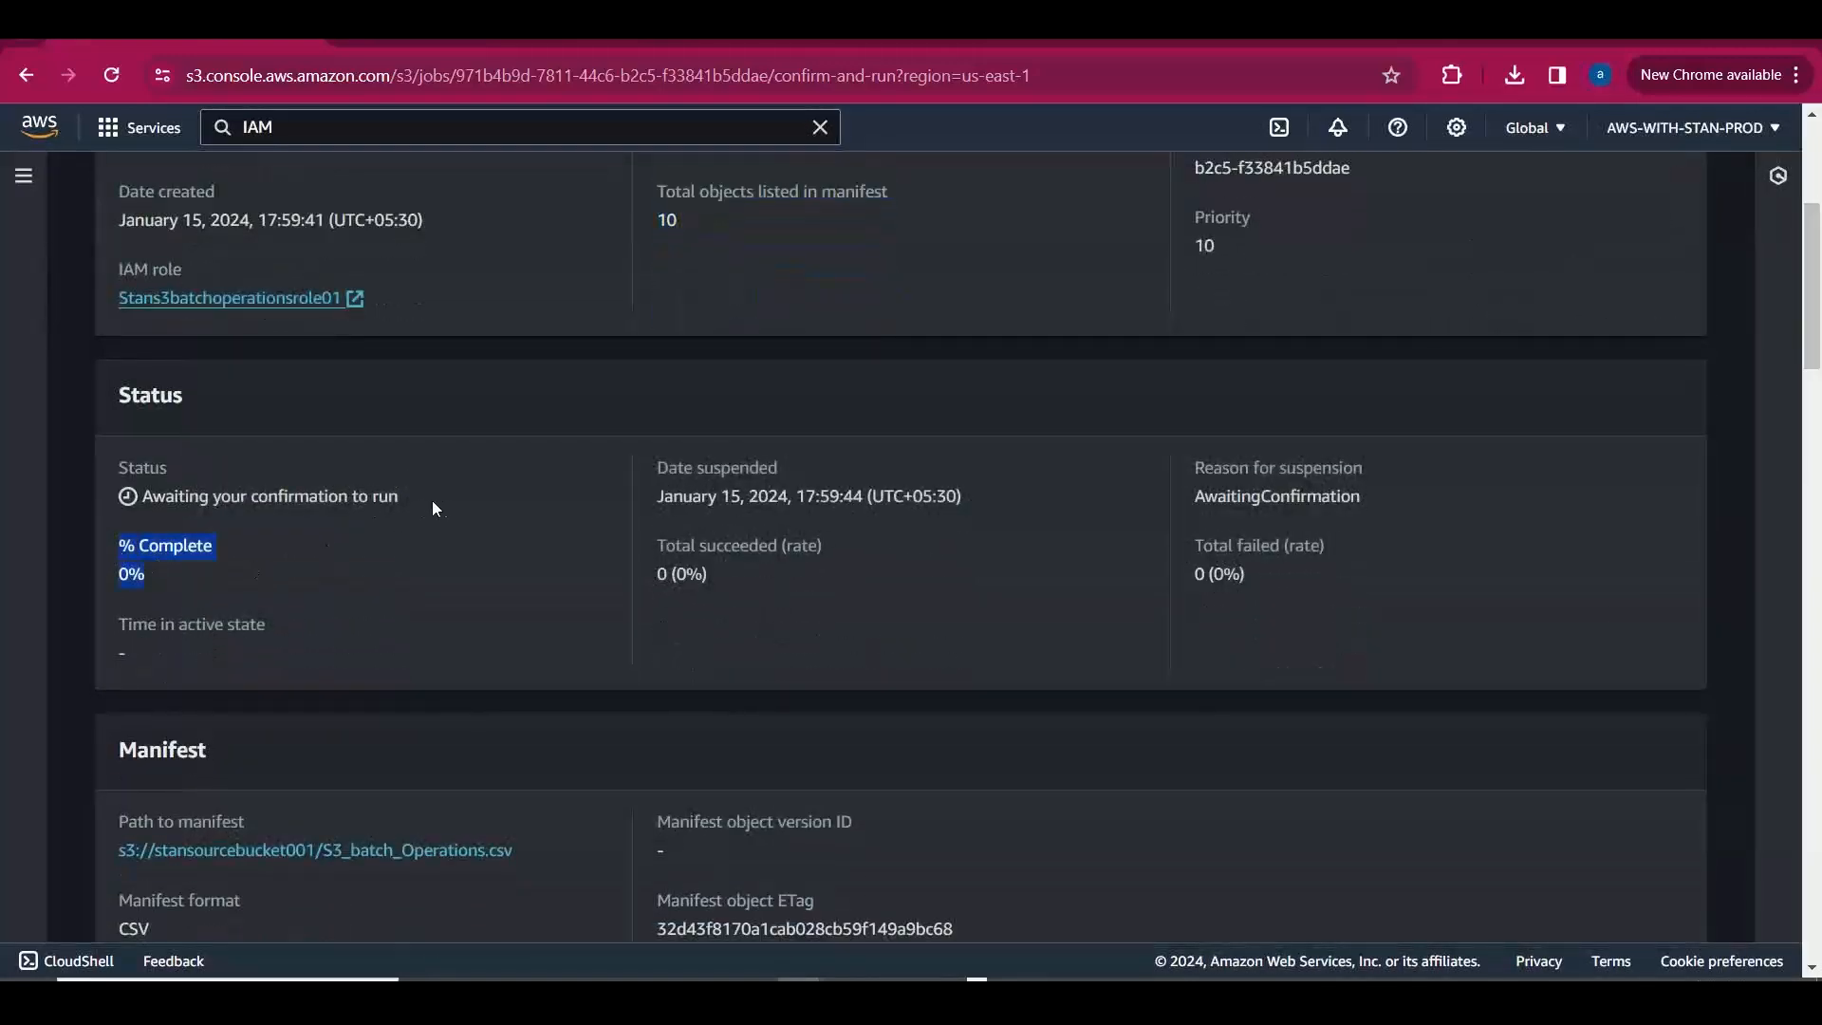
drag(439, 499, 173, 497)
drag(854, 545, 681, 546)
drag(1243, 546, 1217, 548)
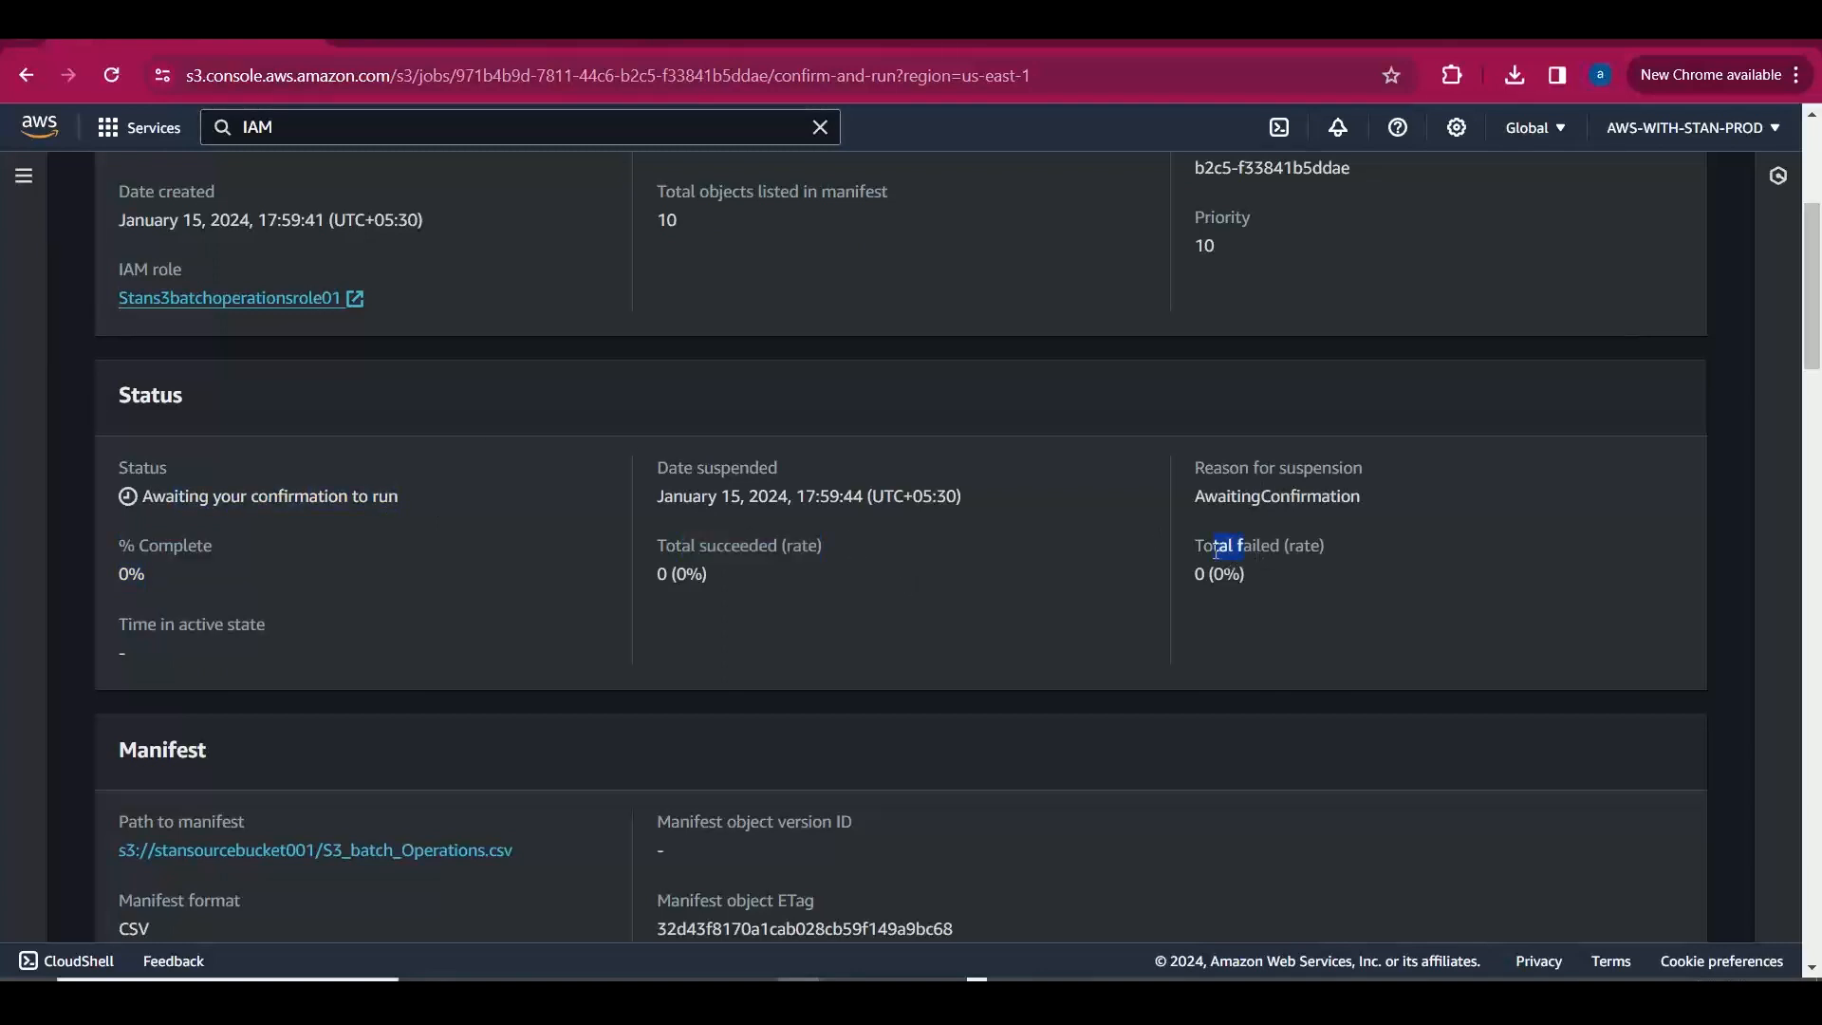
Examine the job's manifest, copy destination, object tags and completion report settings.
mouse_move(1813, 341)
mouse_down()
mouse_move(1815, 278)
mouse_move(1816, 376)
mouse_up()
scroll(599, 403, down, 2)
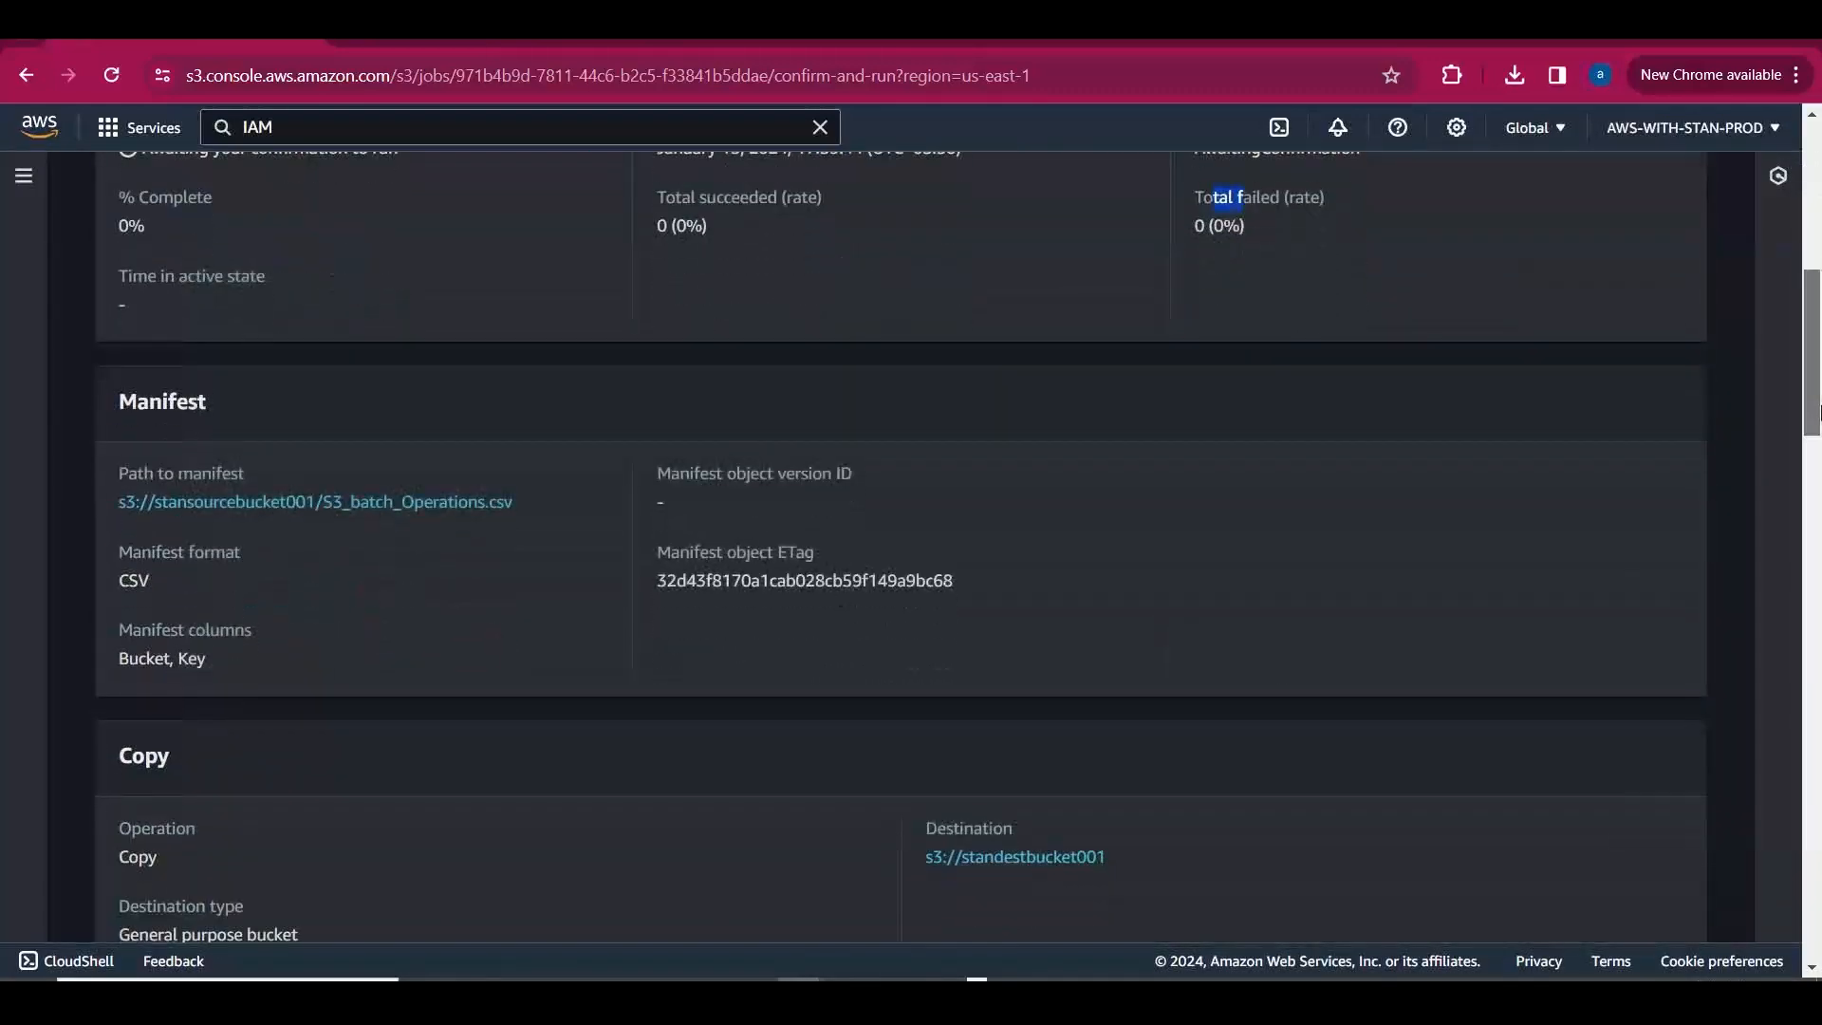
drag(256, 330, 91, 326)
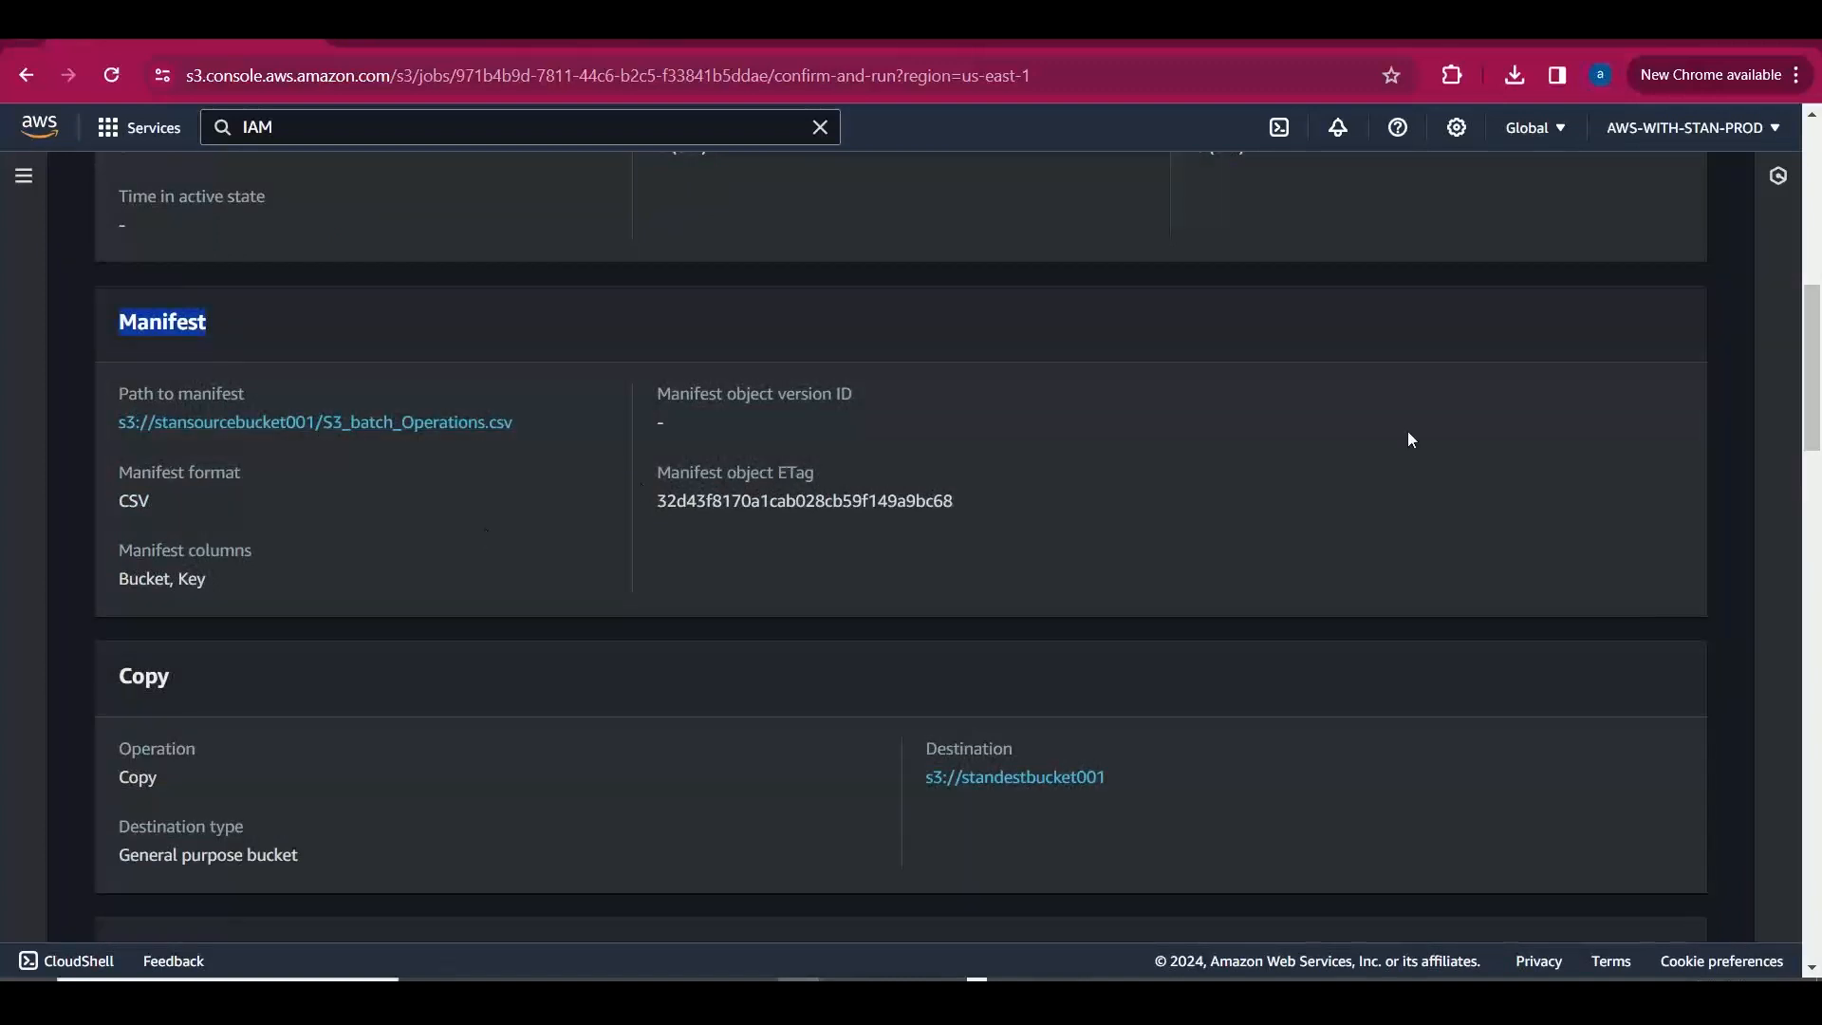
drag(1816, 387, 1816, 707)
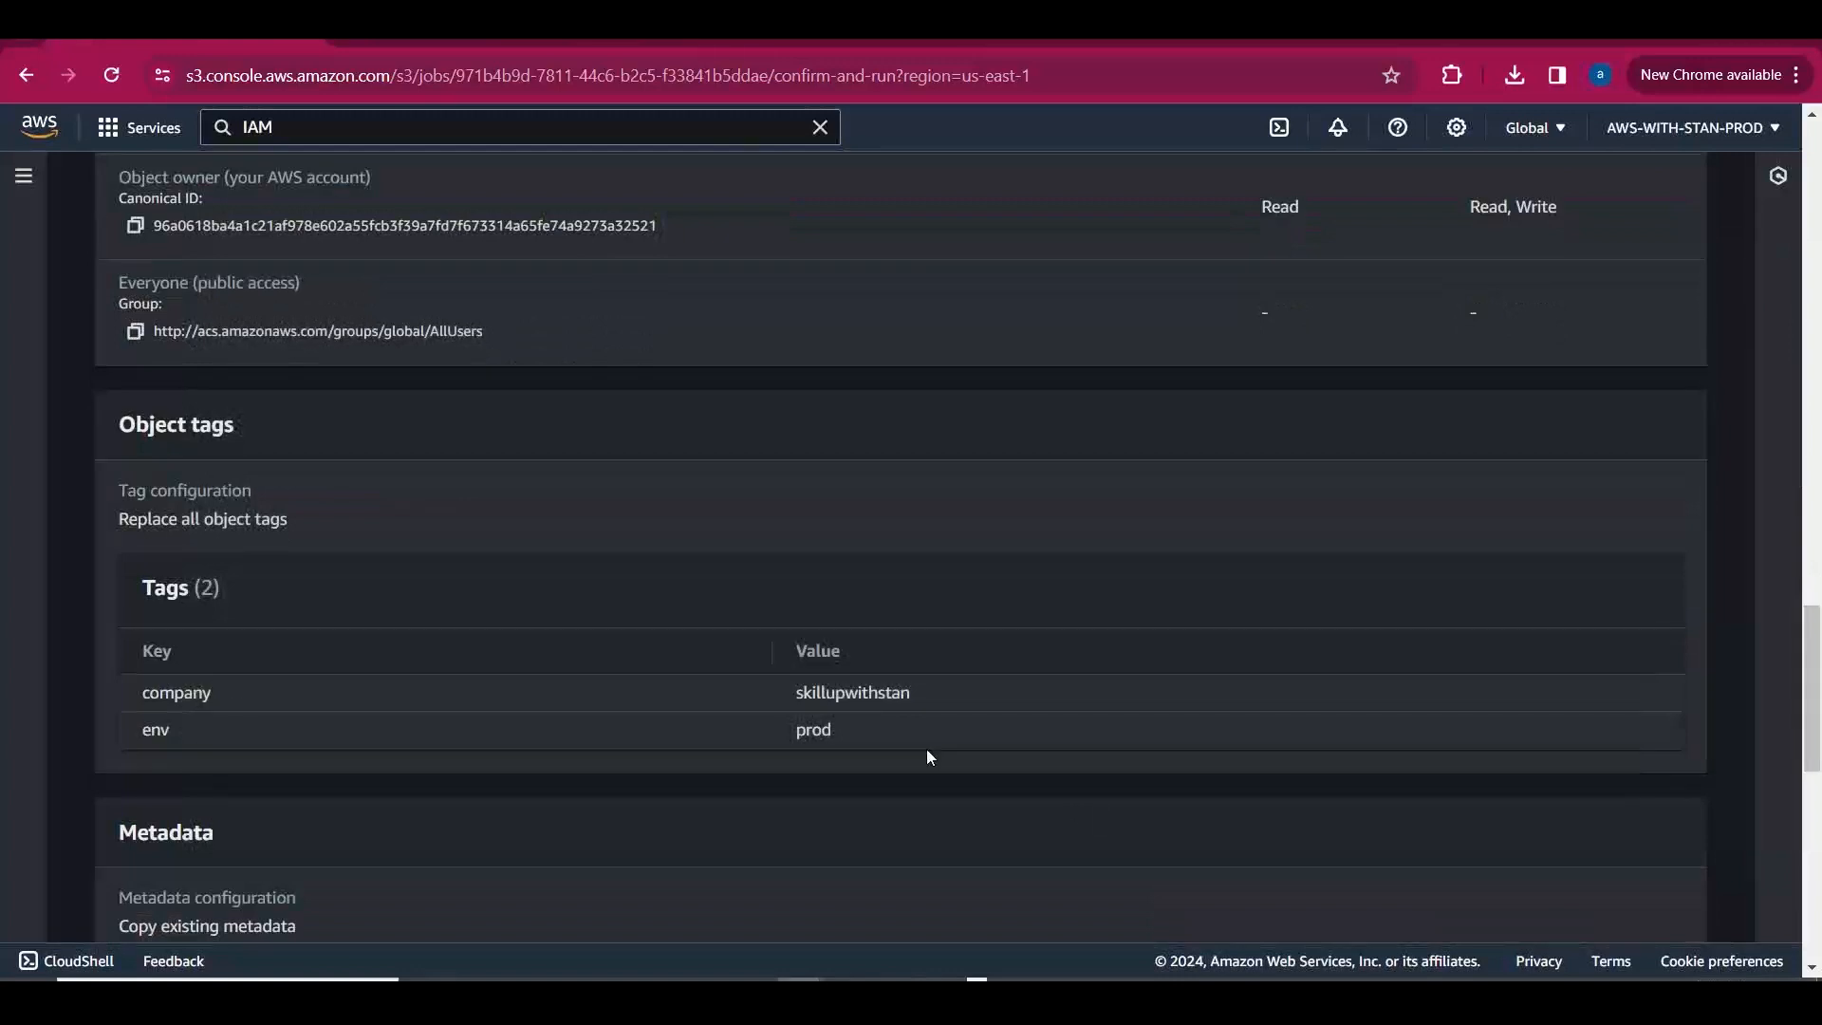
drag(714, 728, 126, 427)
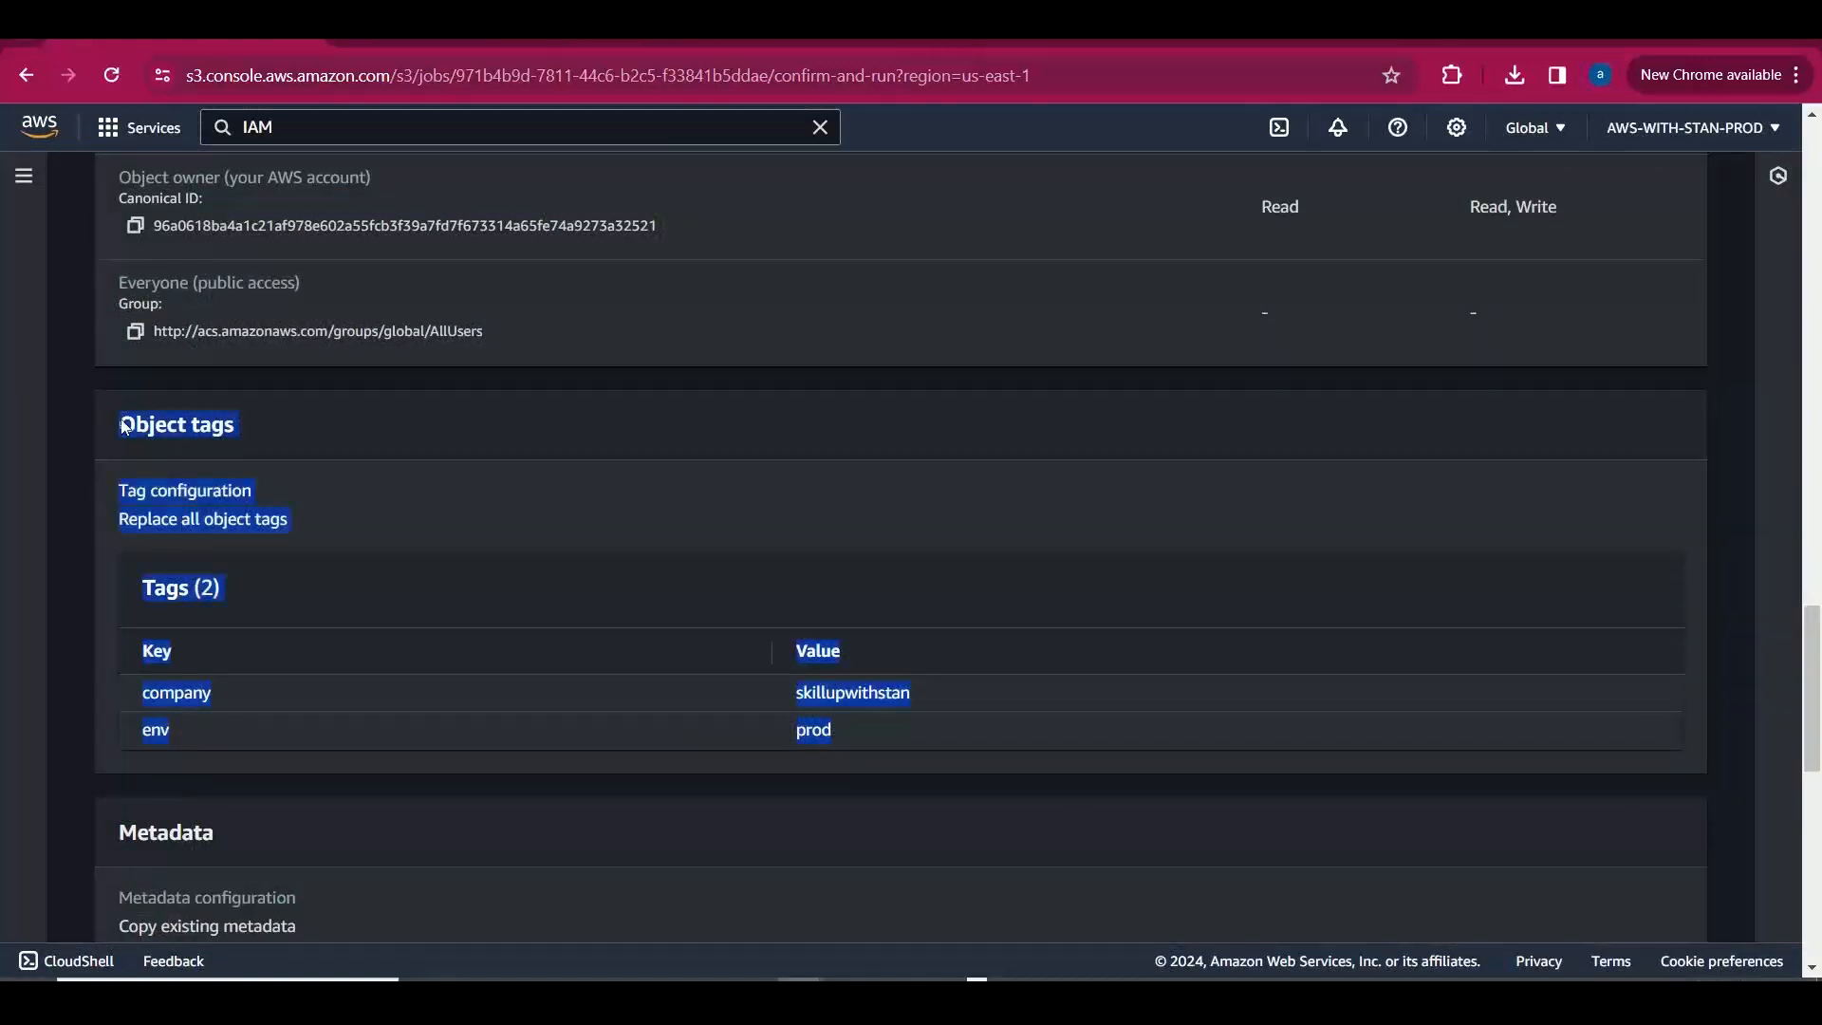
drag(1817, 626, 1816, 854)
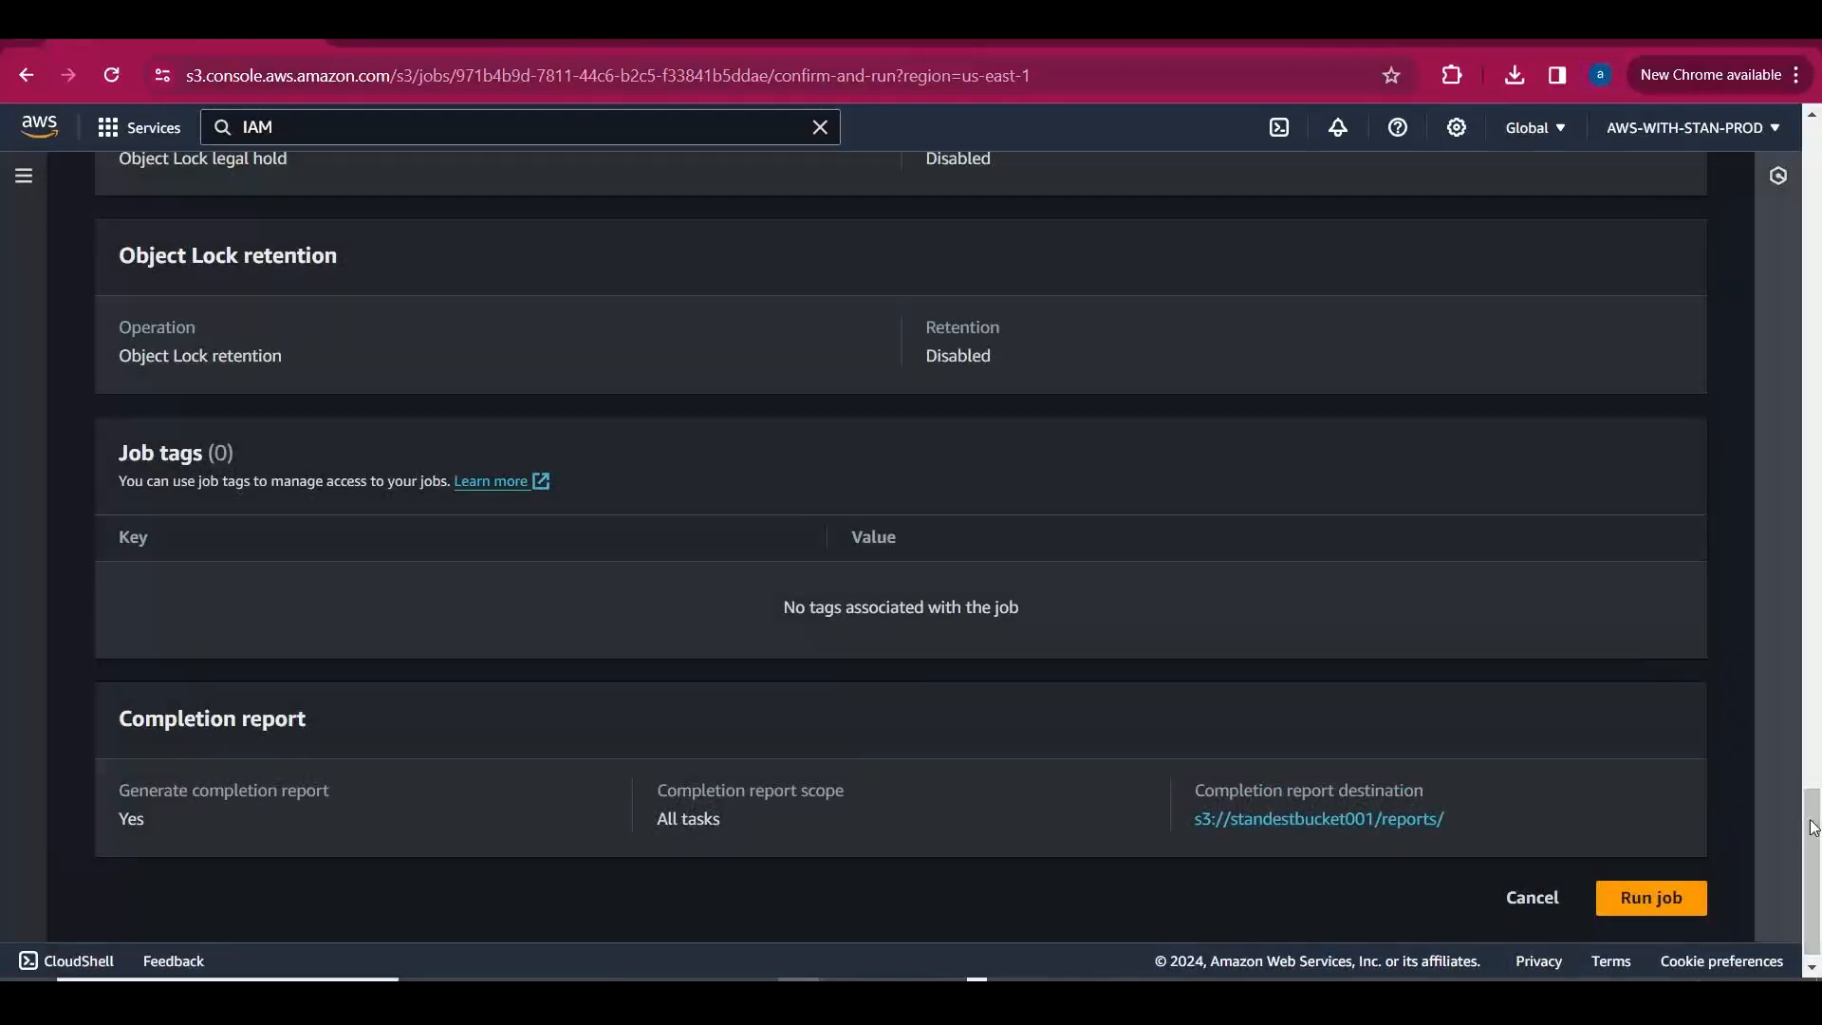
Open the completion report destination s3://standestbucket001/reports/ in a separate browser tab.
right_click(1341, 821)
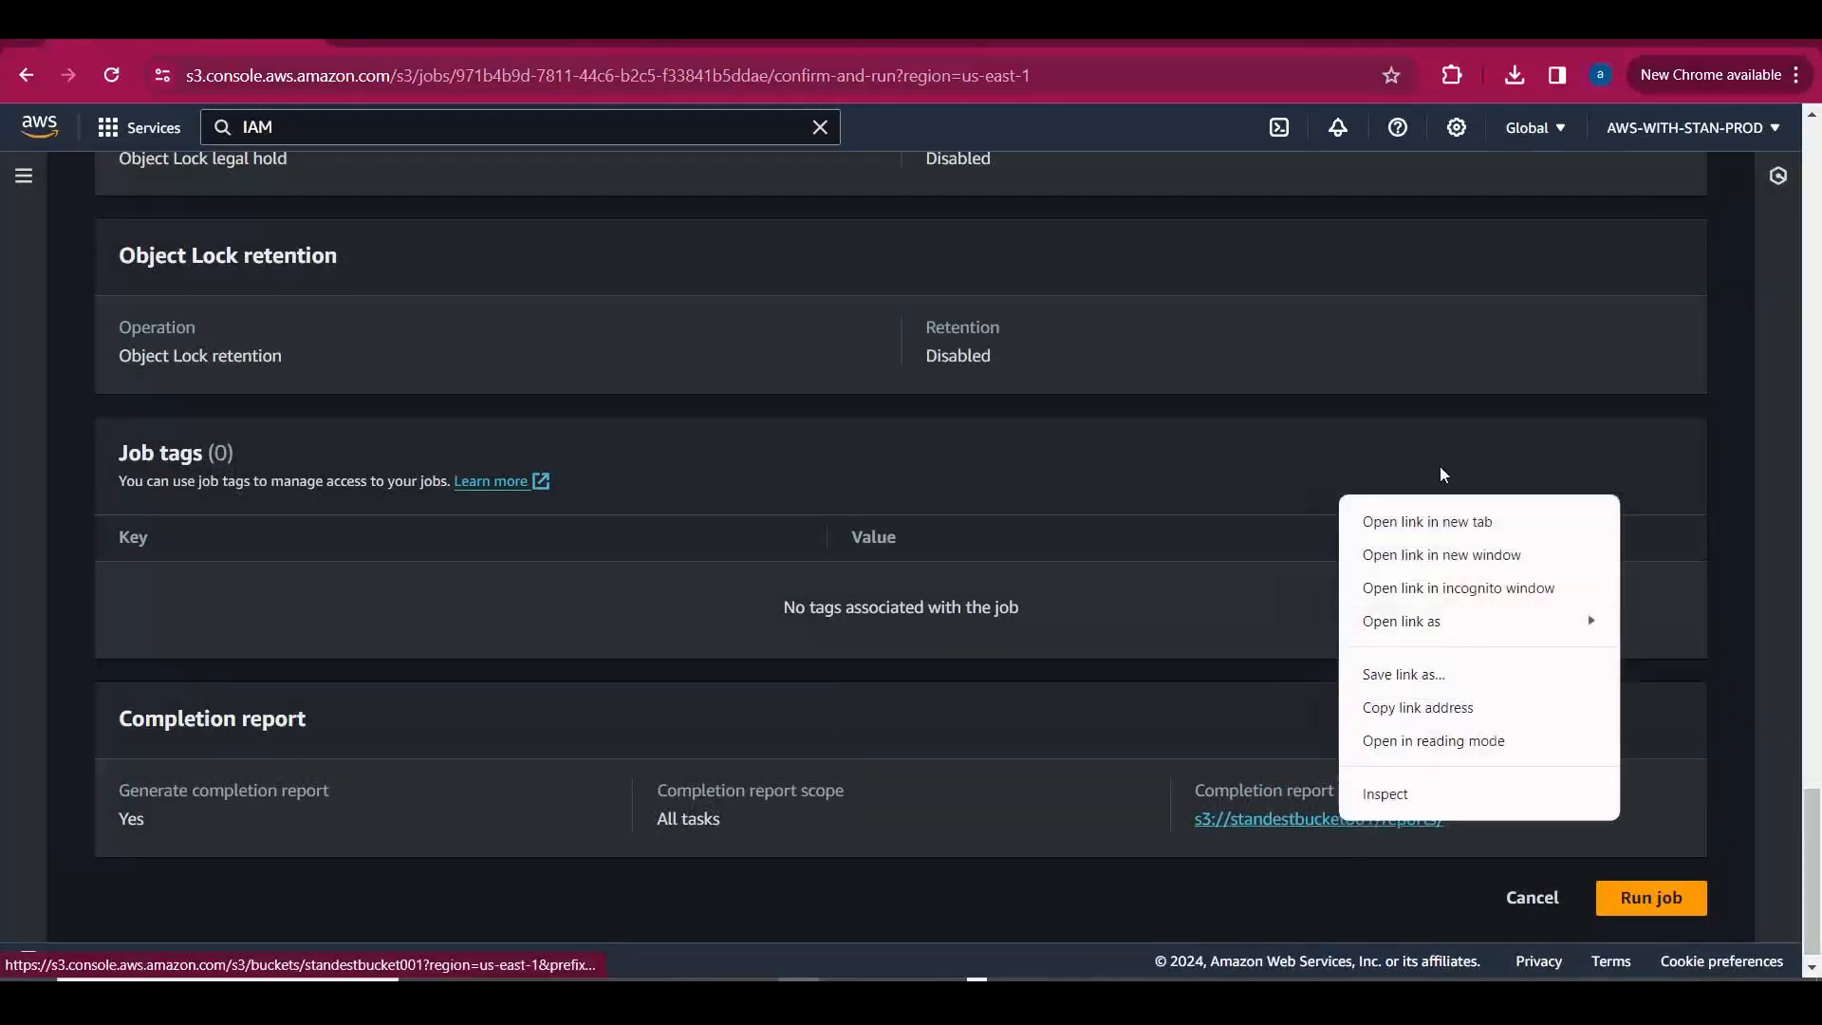
click(1435, 528)
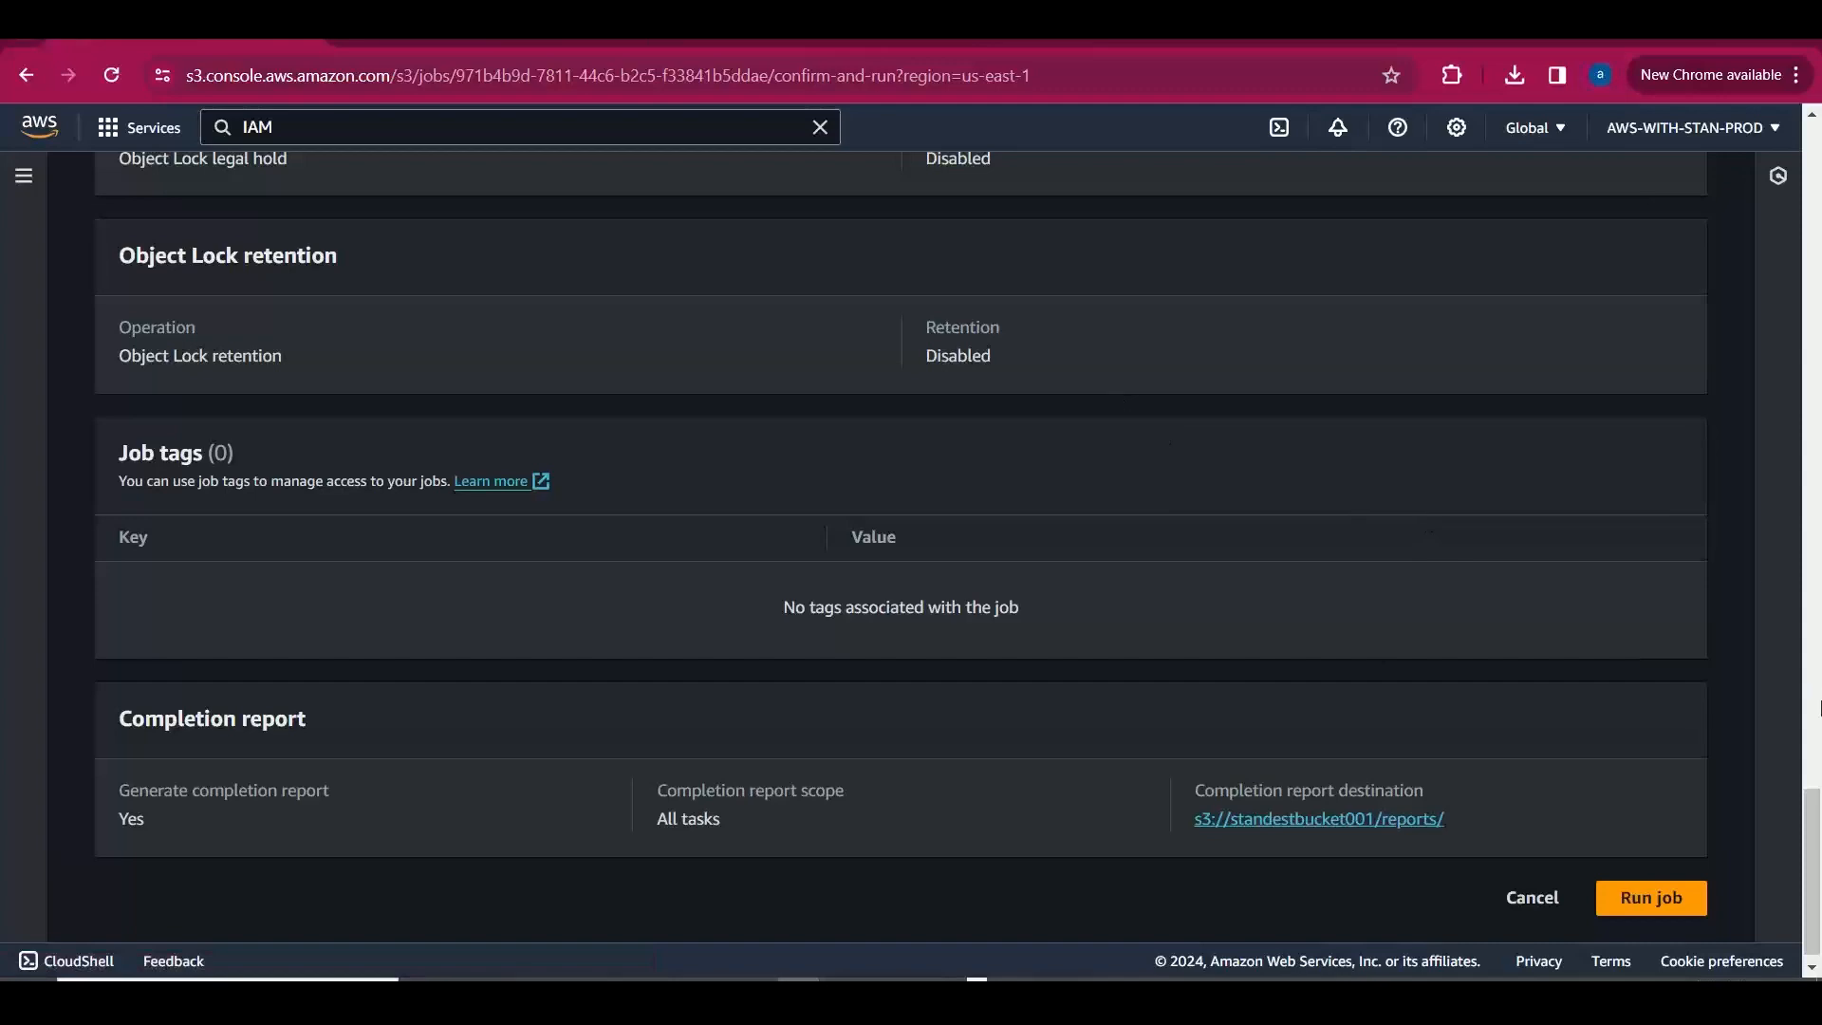
scroll(1819, 706, up, 6)
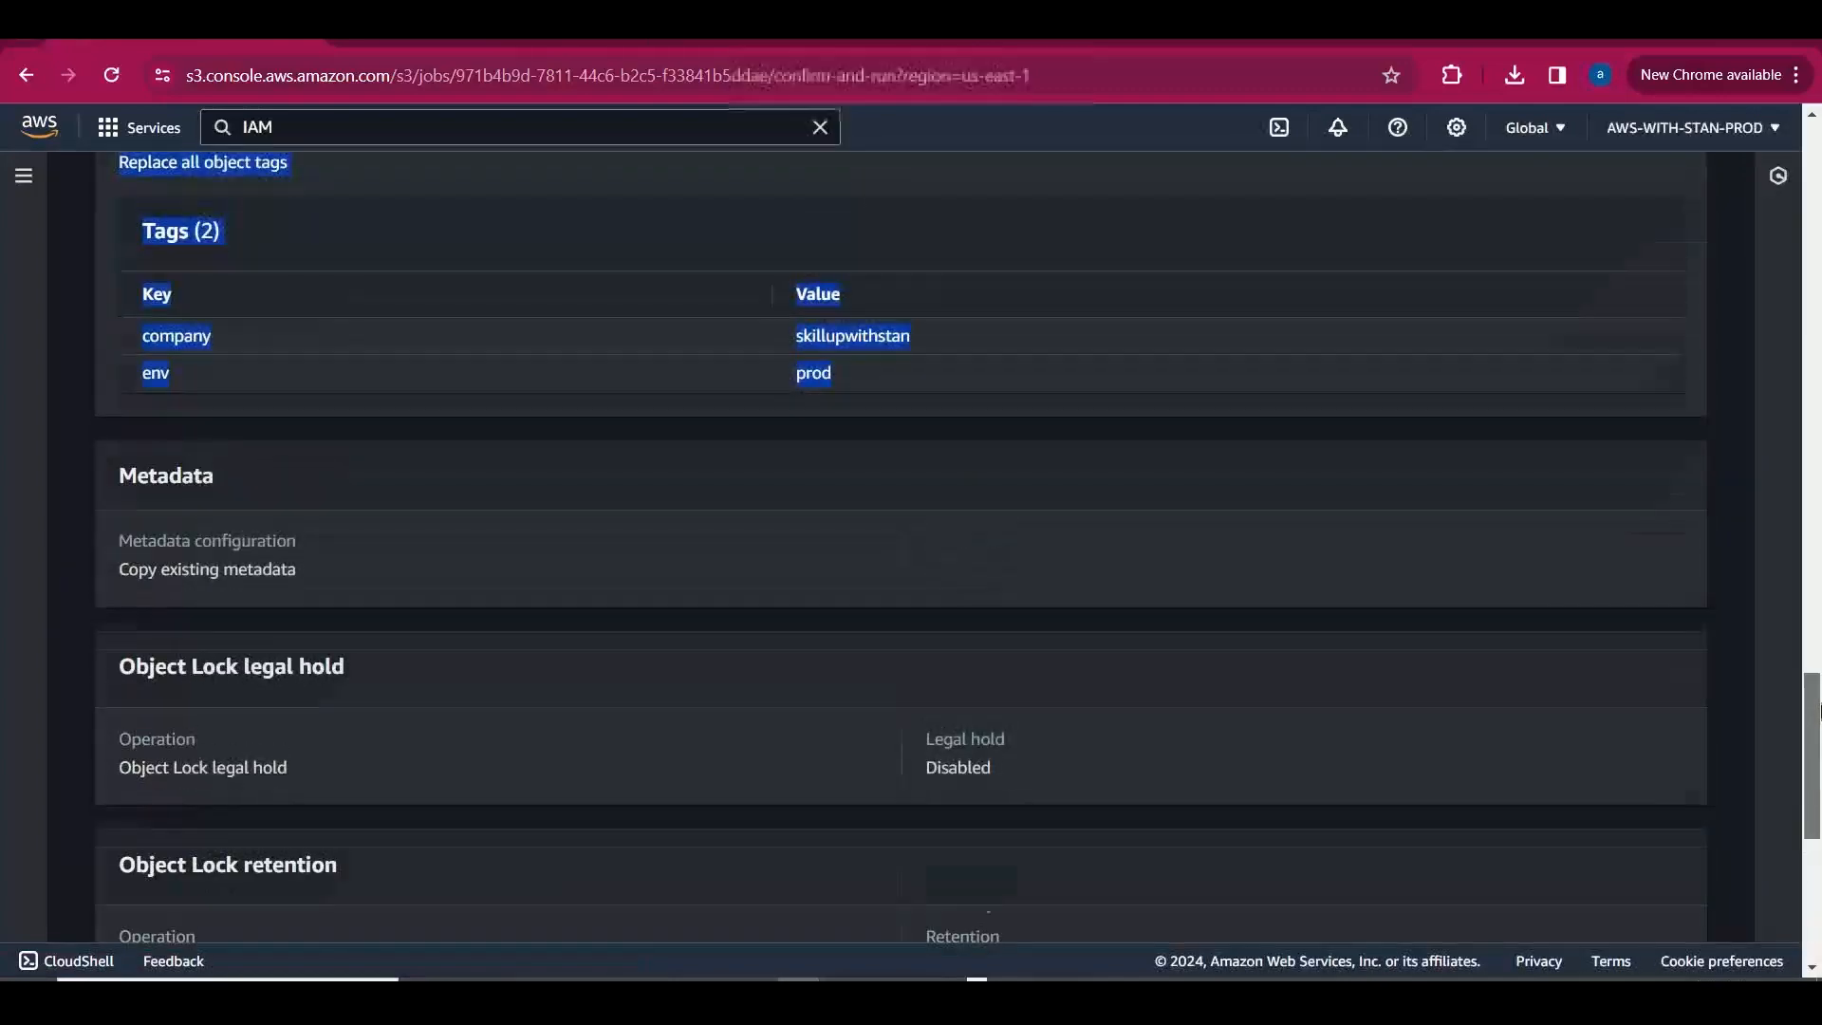
drag(1819, 707, 1818, 152)
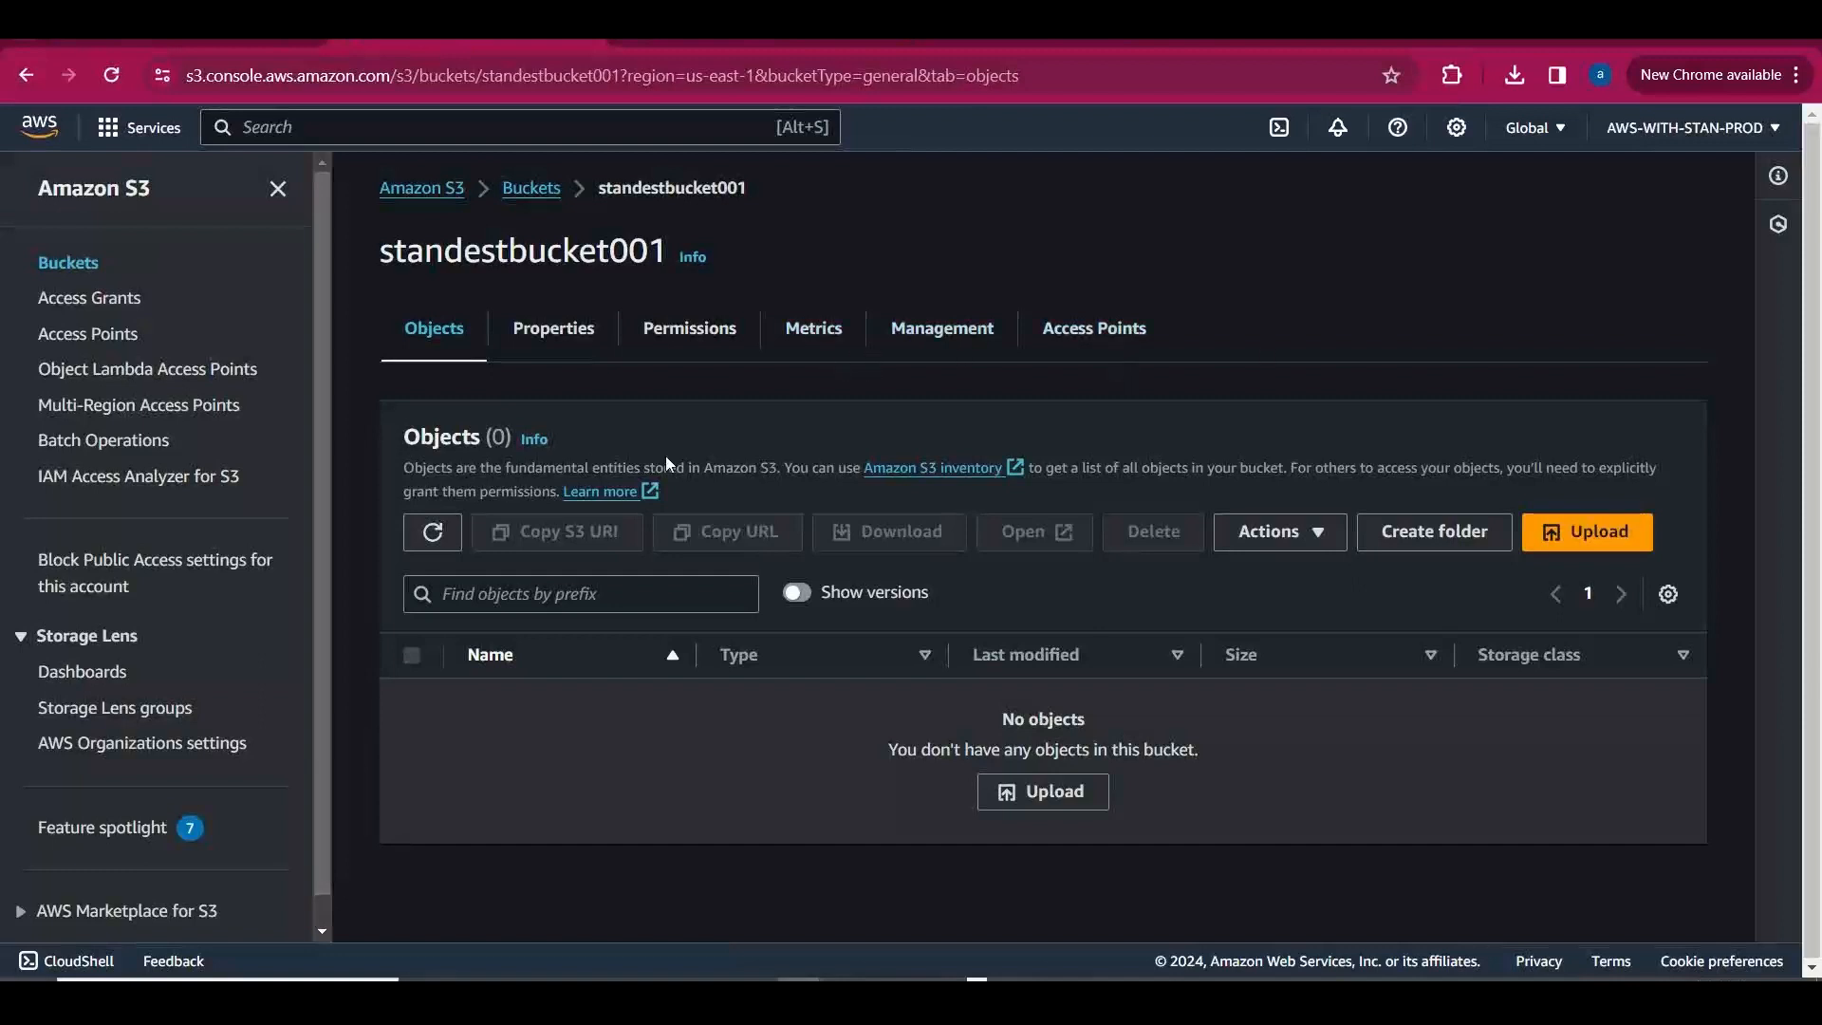
Refresh the objects of standestbucket001, look inside the reports folder and go back to the bucket.
click(434, 534)
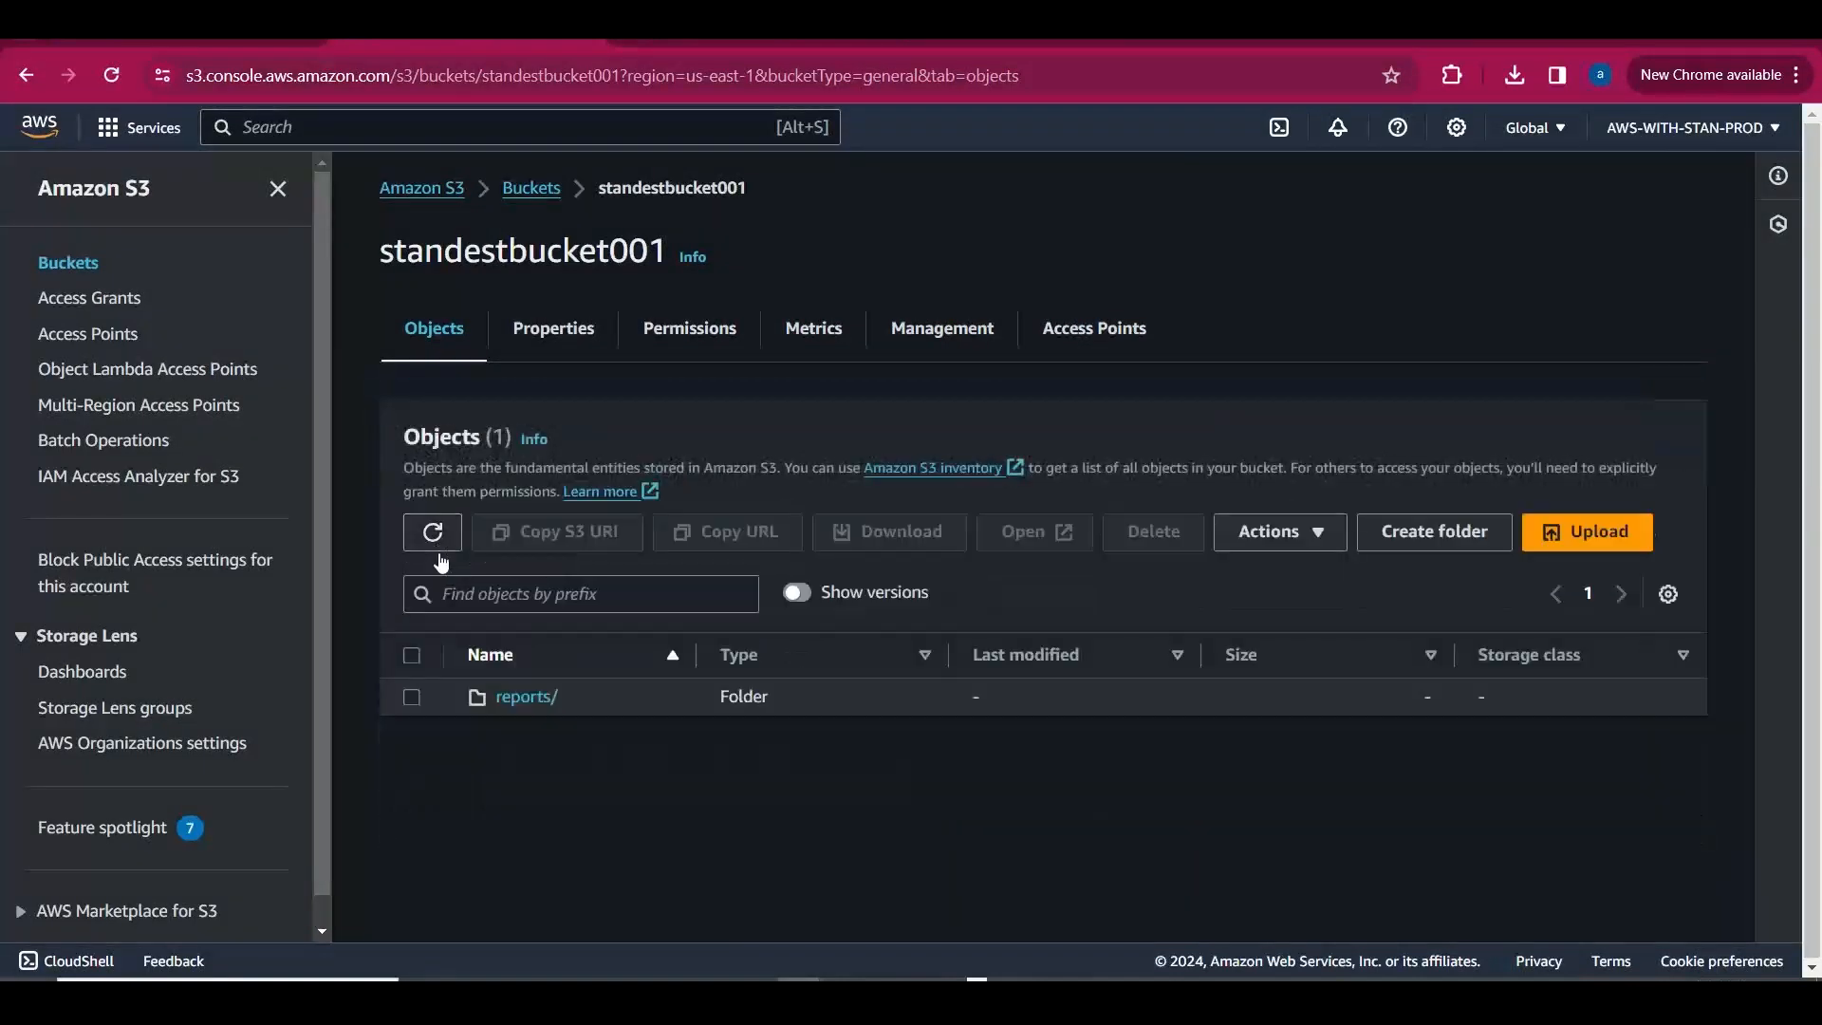
click(442, 547)
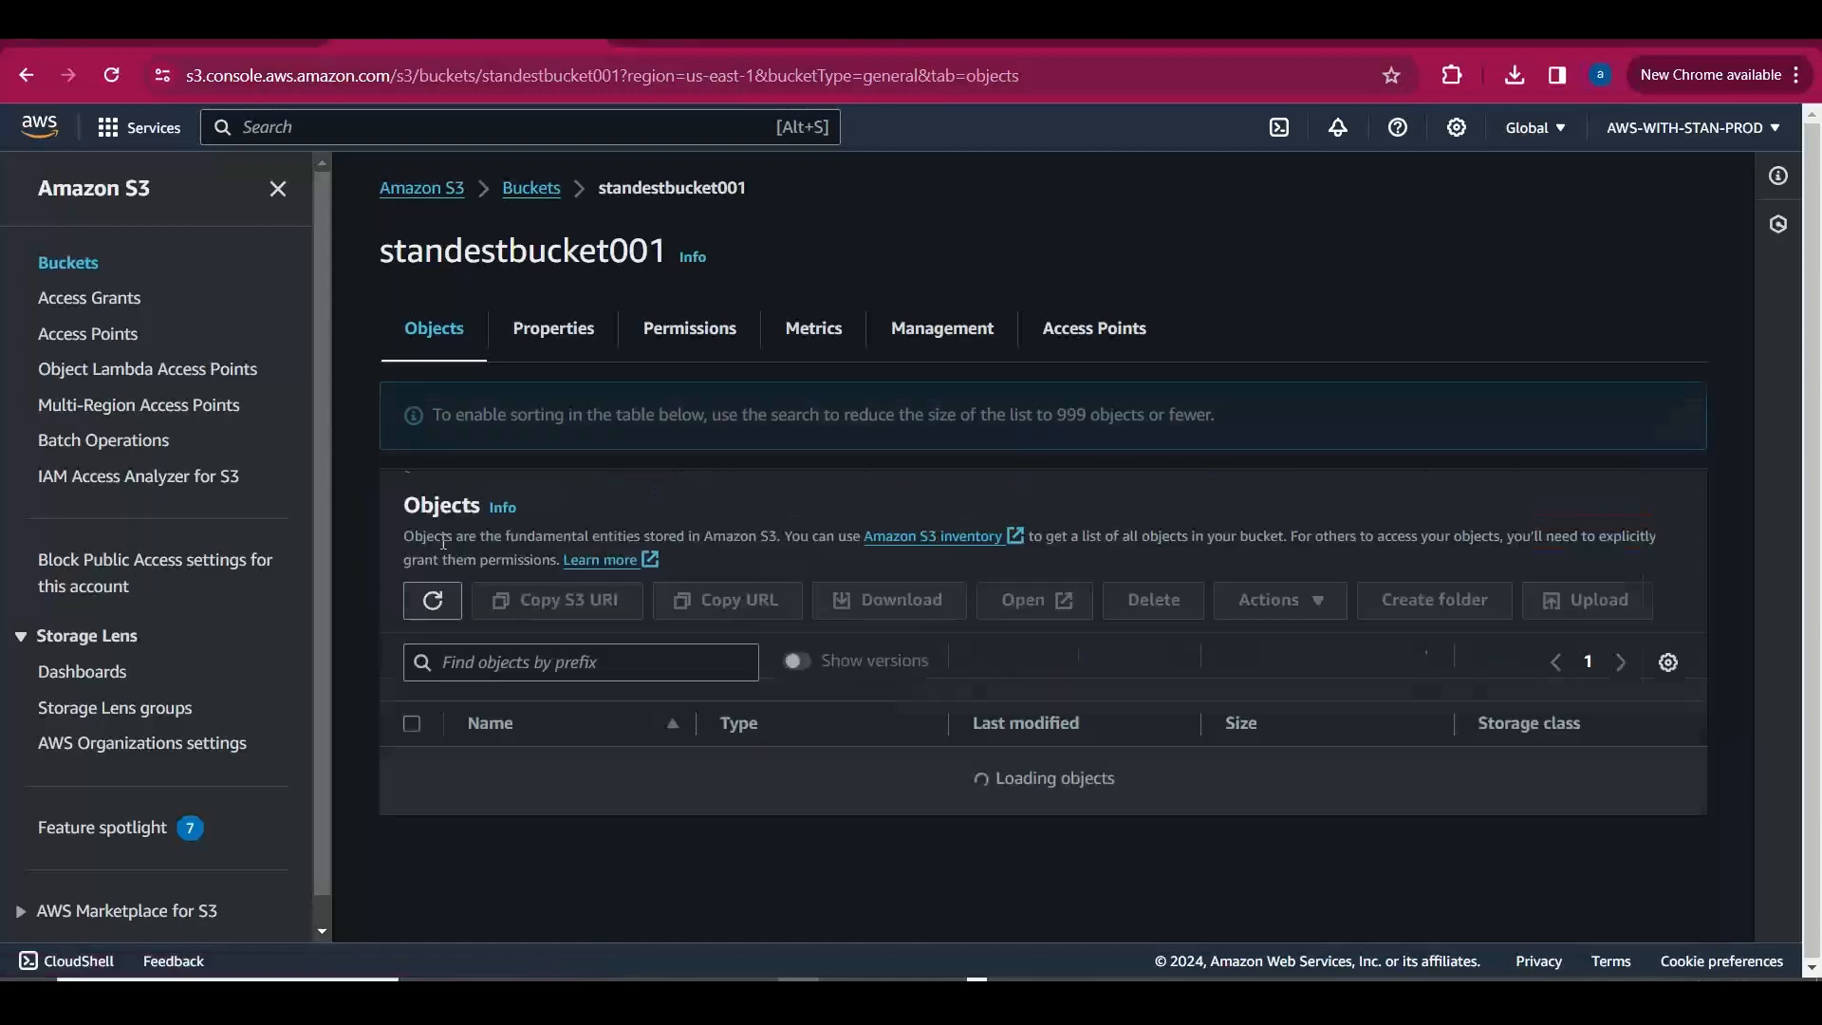
click(440, 548)
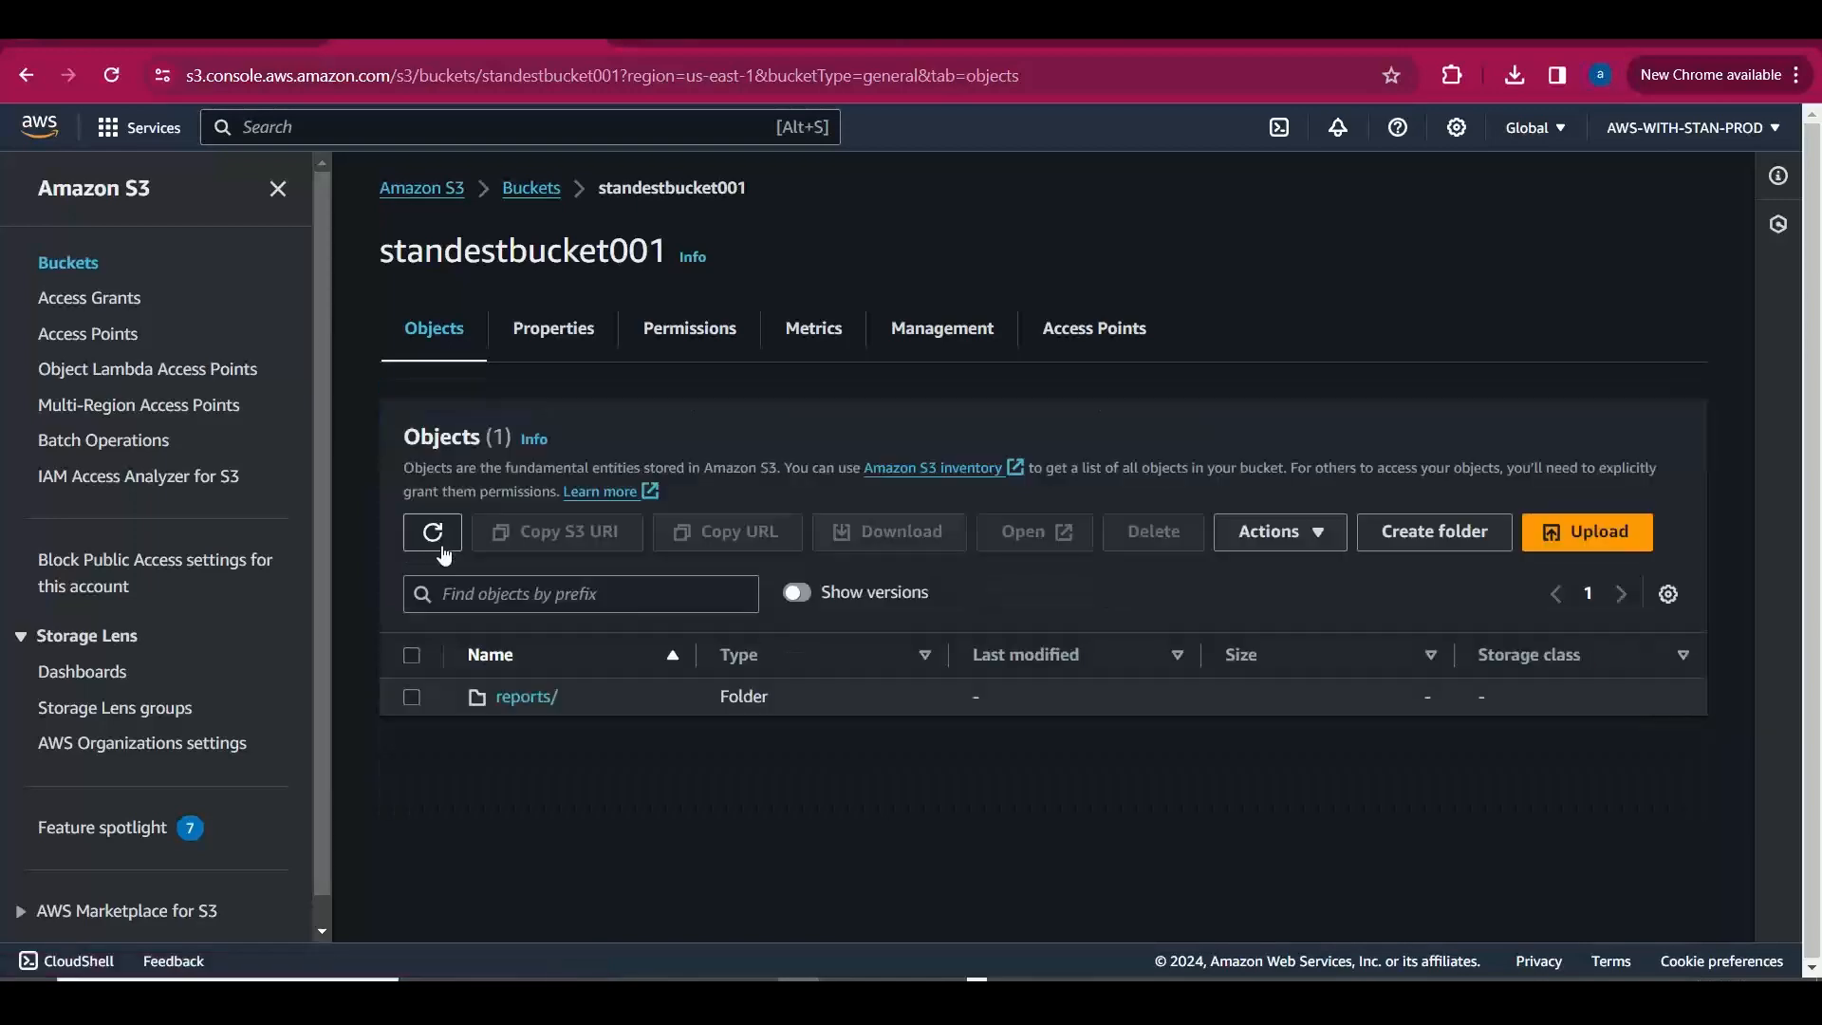
click(526, 698)
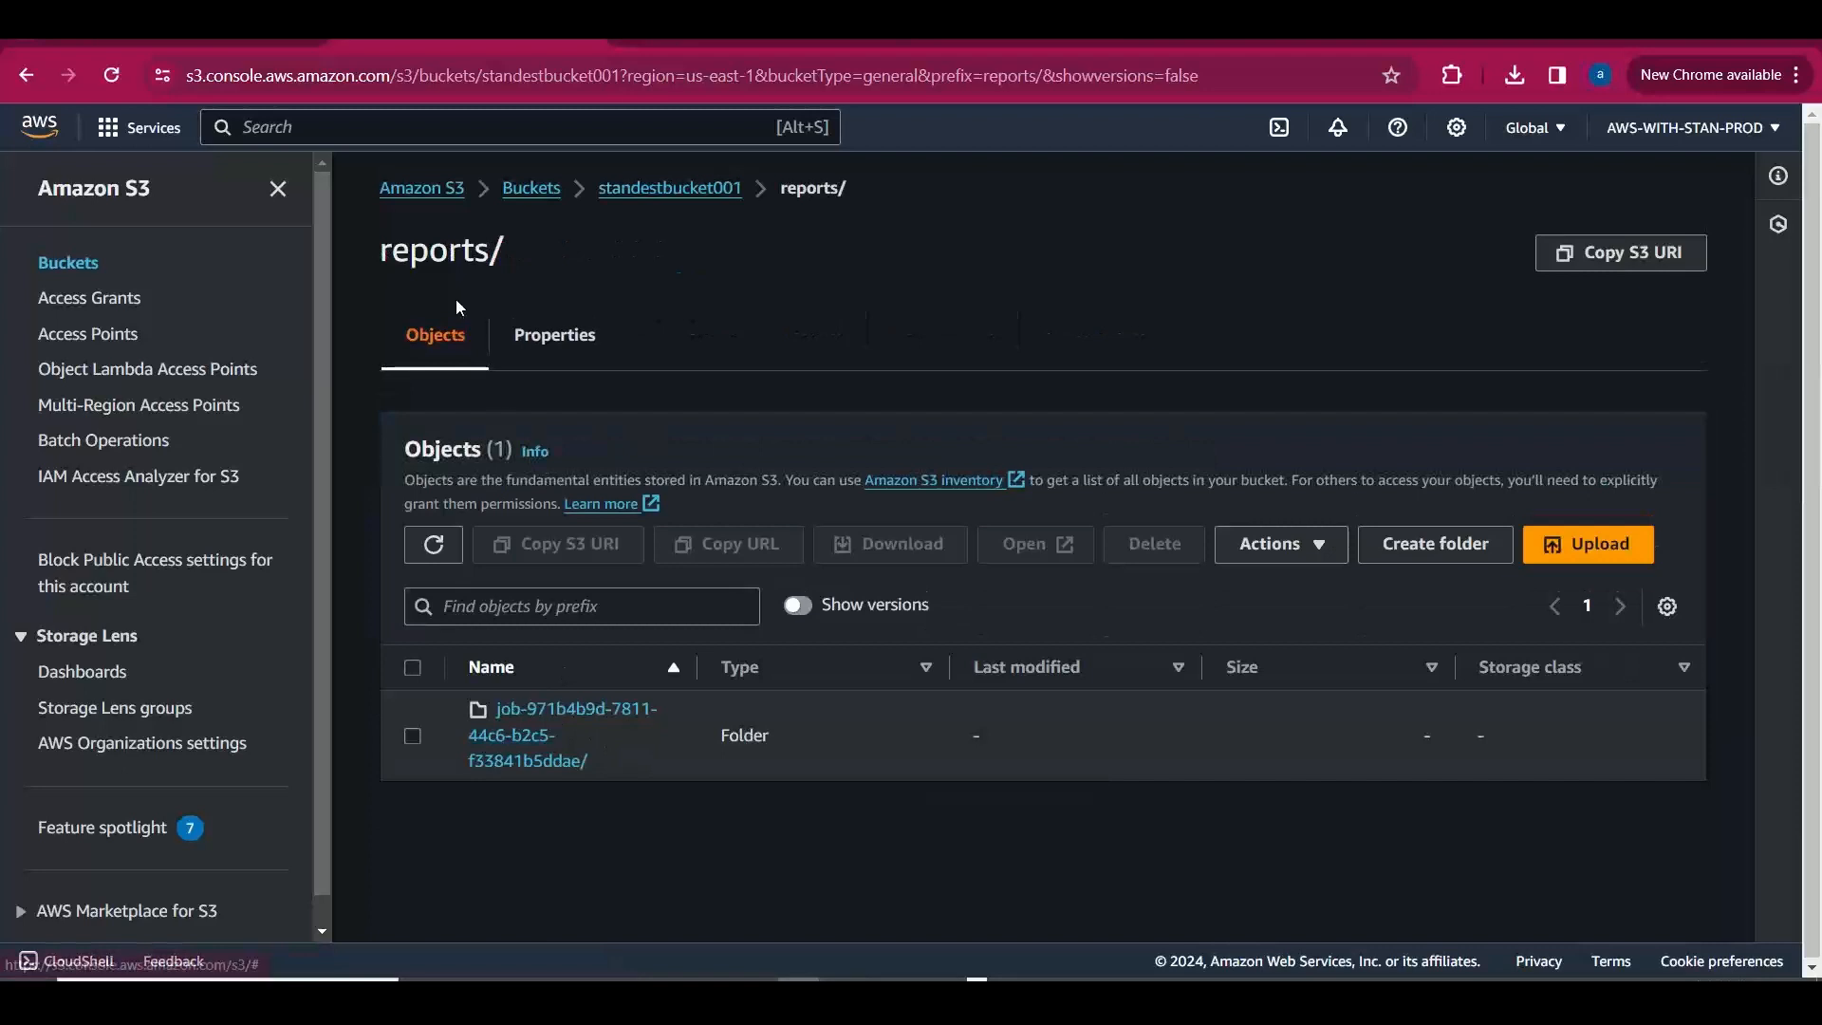
click(638, 193)
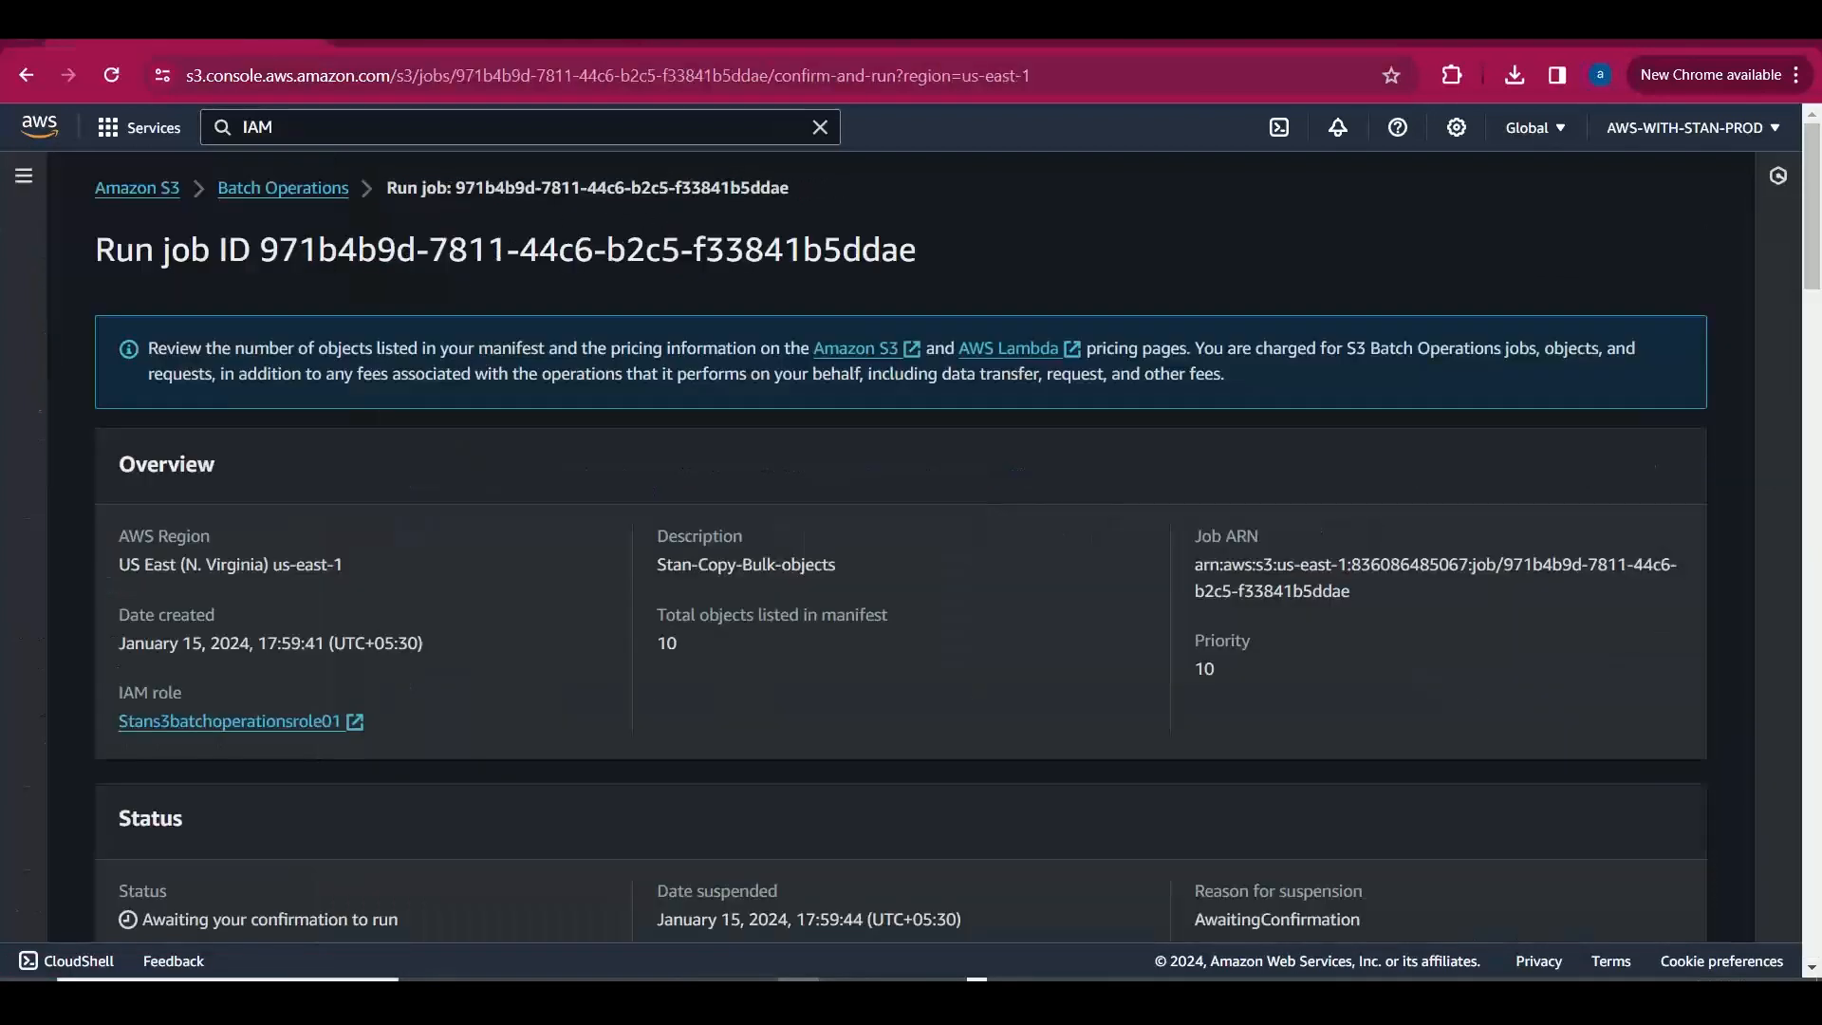
Go back to the Batch Operations job list, refresh it and reopen the run confirmation page of the Stan-Copy-Bulk-objects job.
click(294, 186)
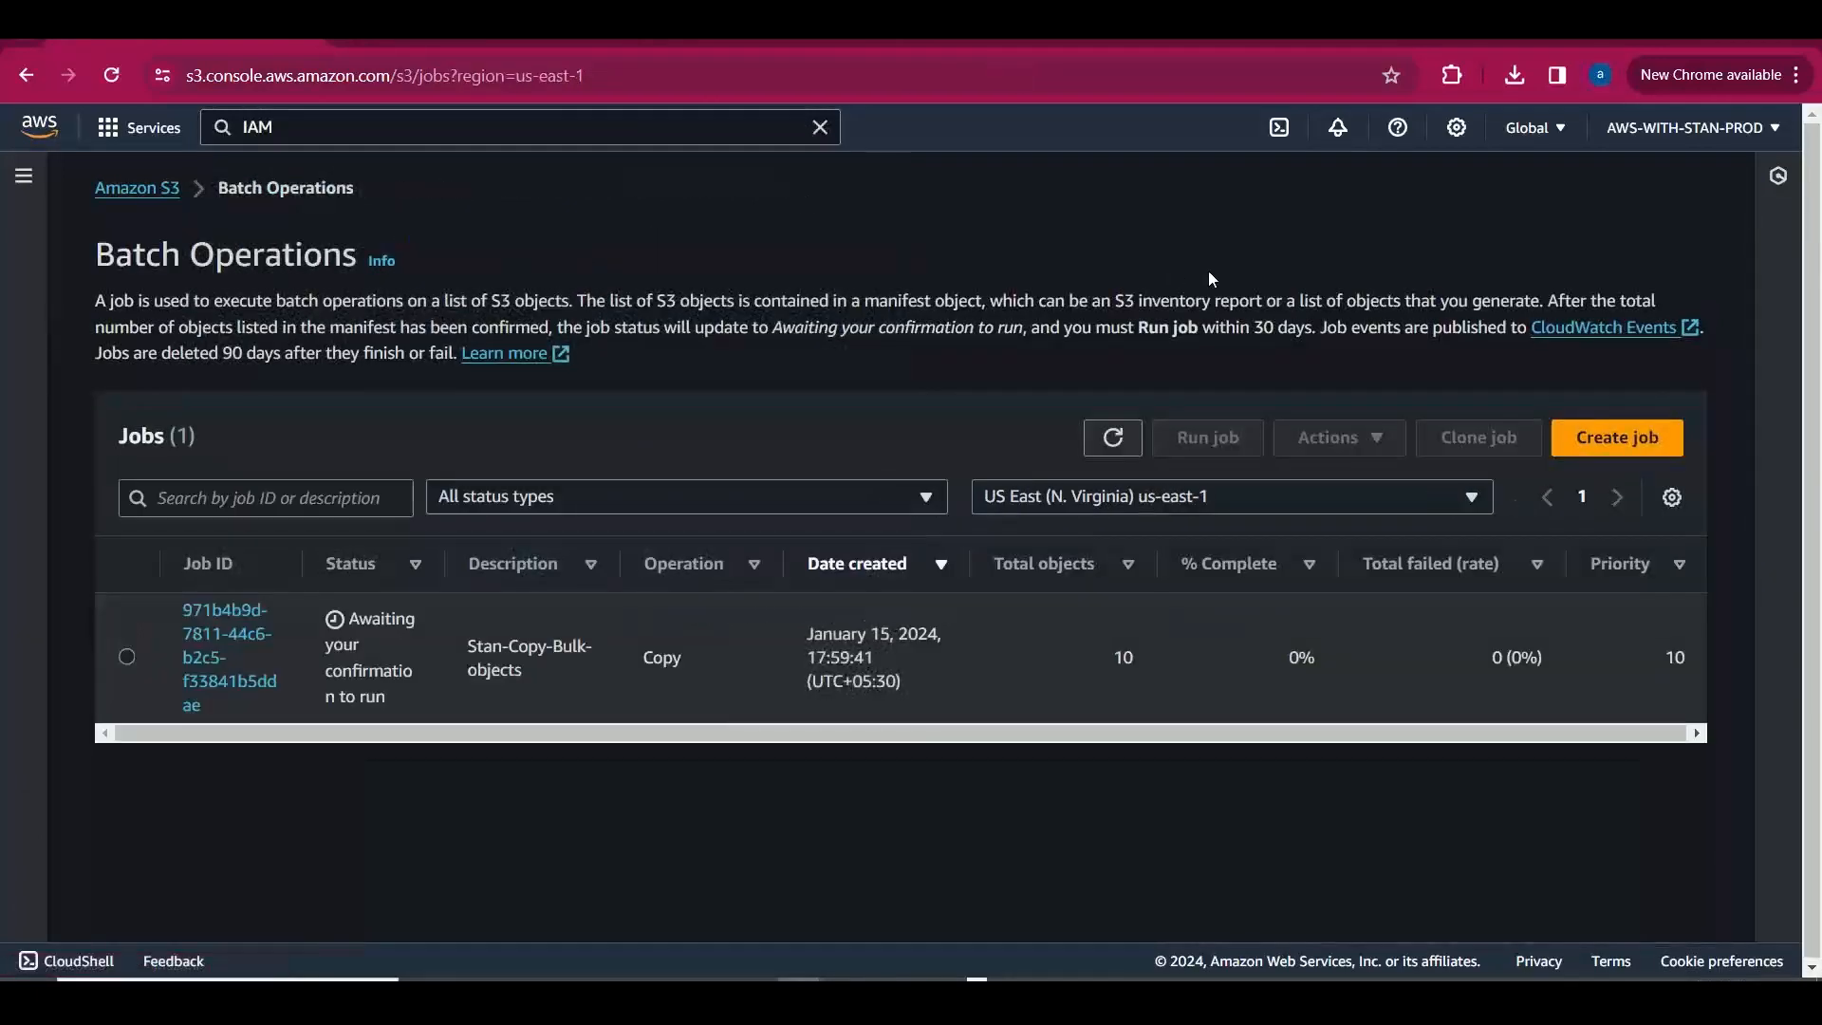
click(1113, 437)
click(127, 657)
click(1201, 439)
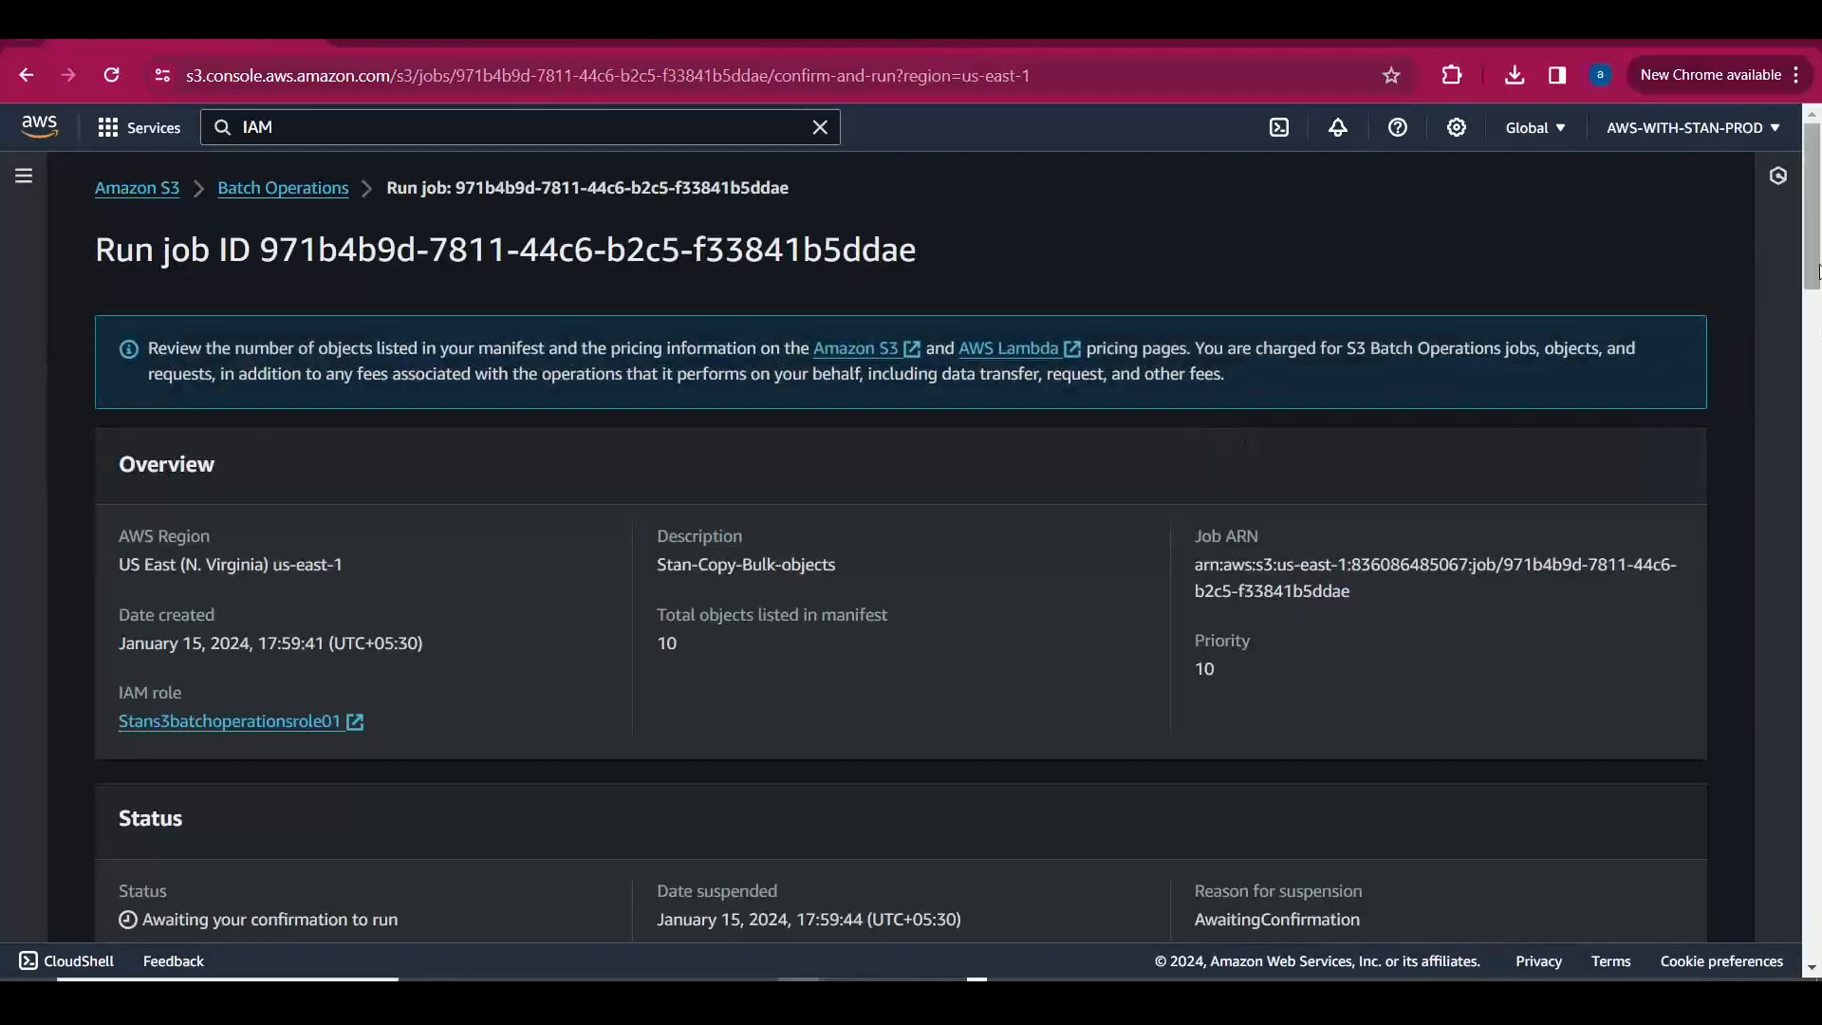
Confirm and run the Stan-Copy-Bulk-objects job, and refresh the job list to check its status and completion percentage.
scroll(1816, 795, down, 20)
scroll(1815, 795, down, 15)
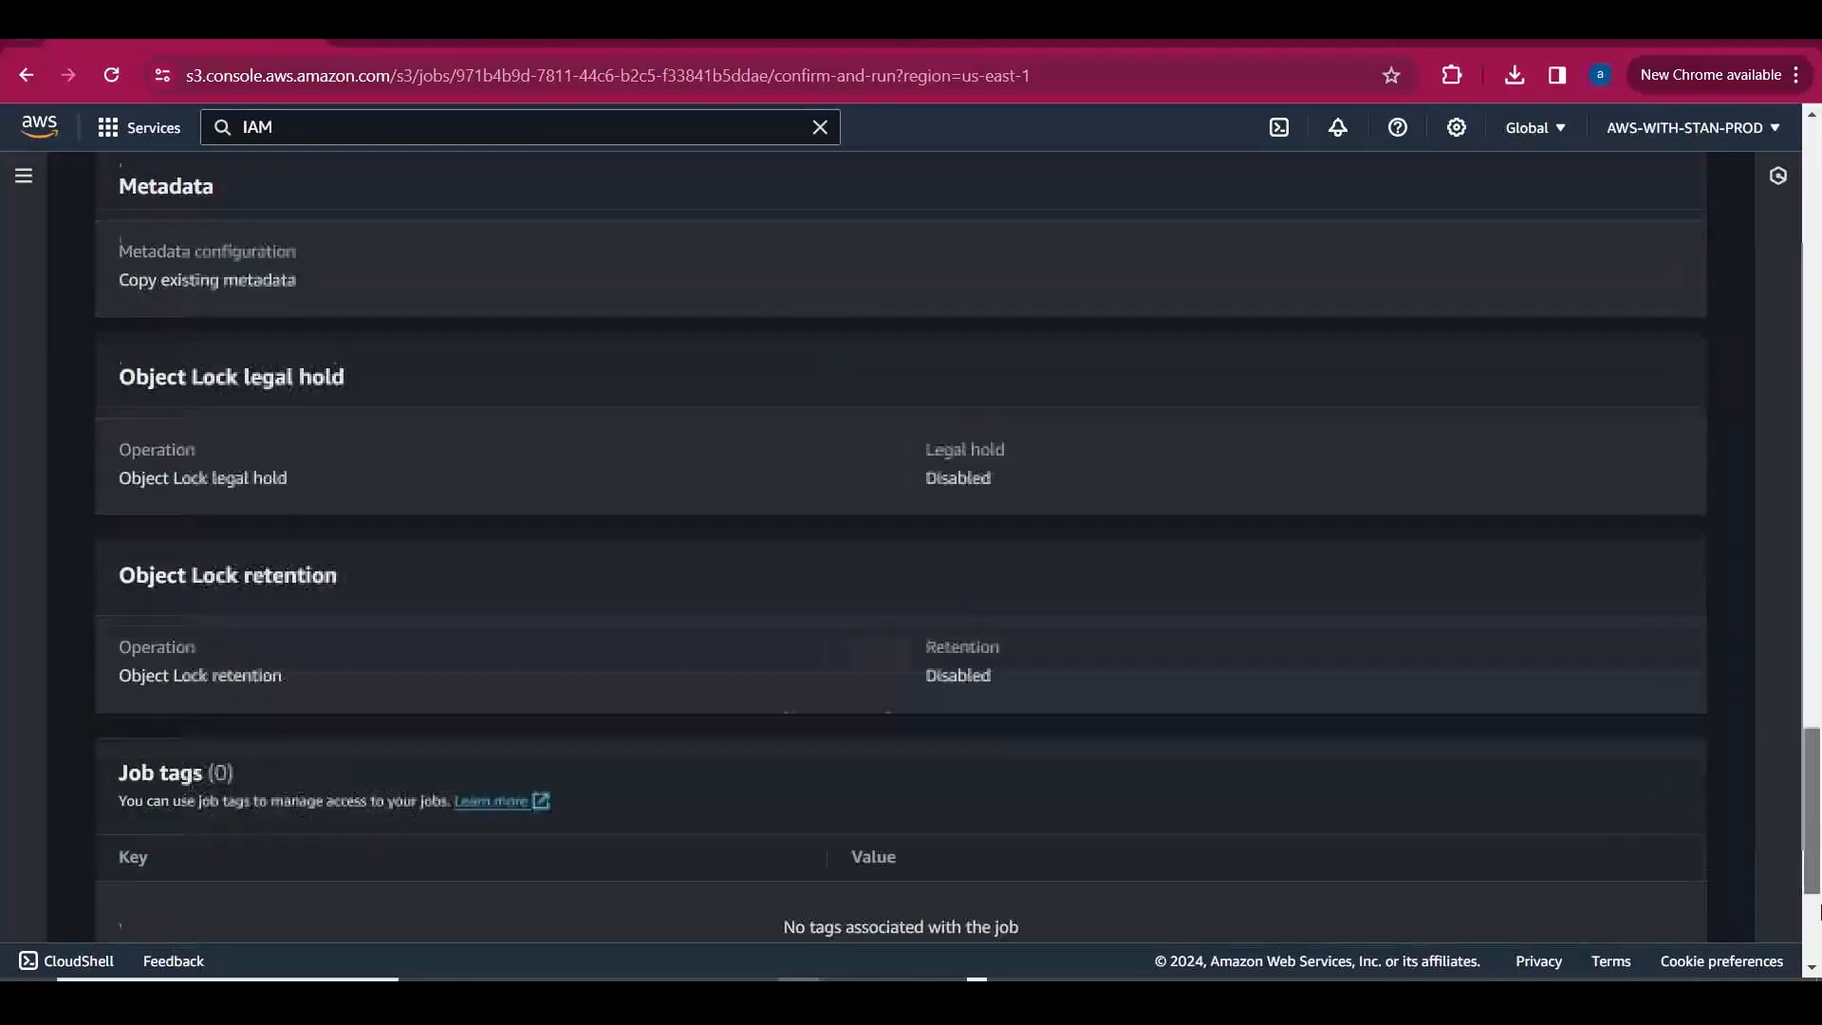
click(1651, 882)
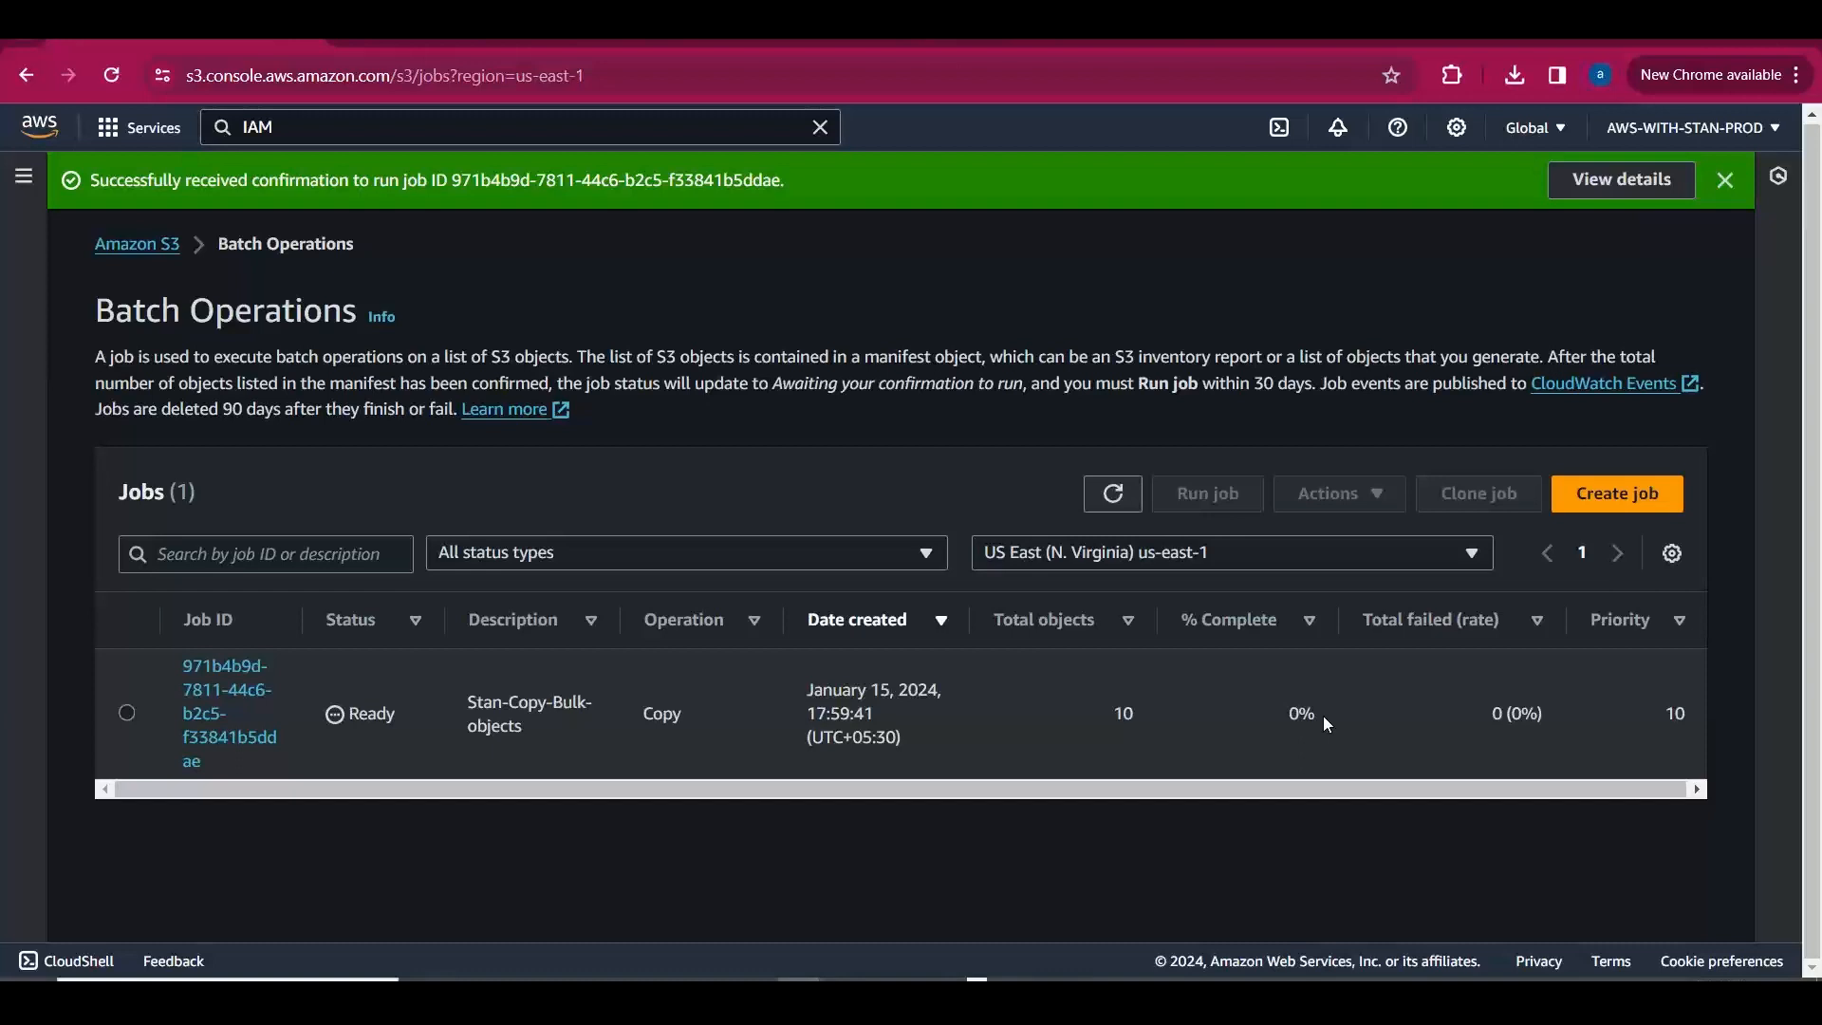
click(1116, 503)
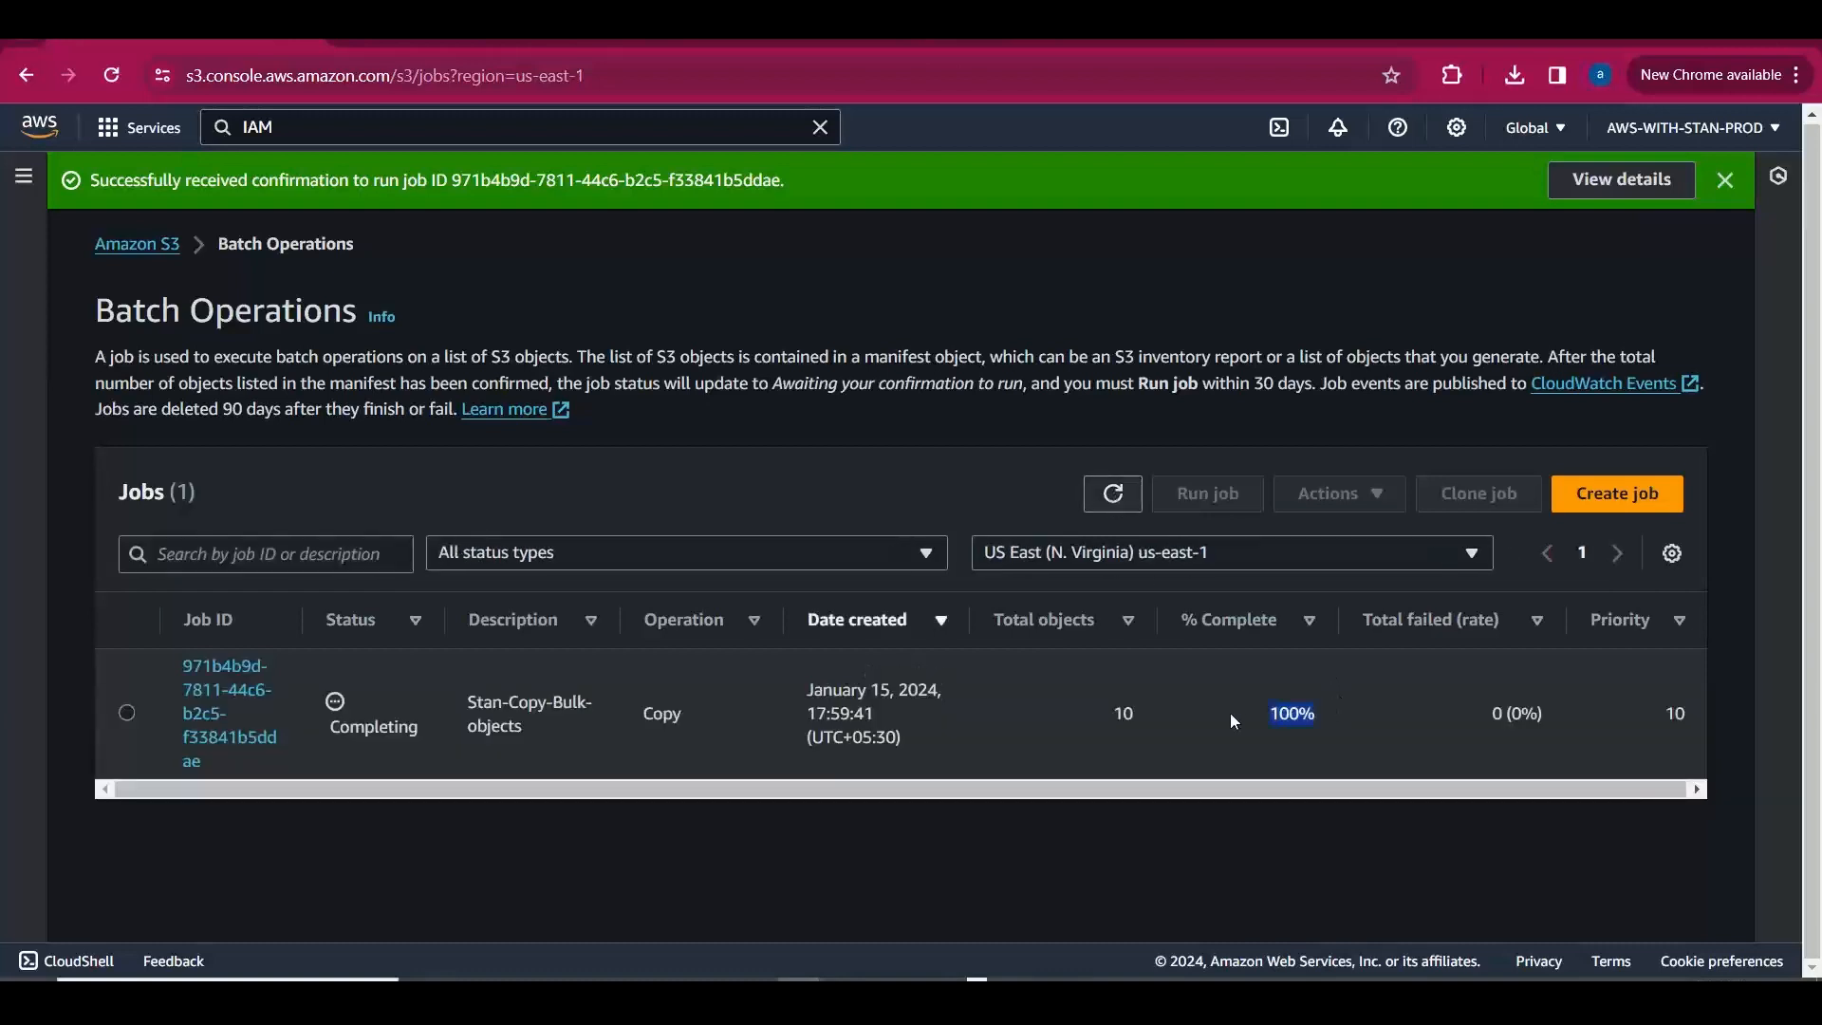
double_click(389, 729)
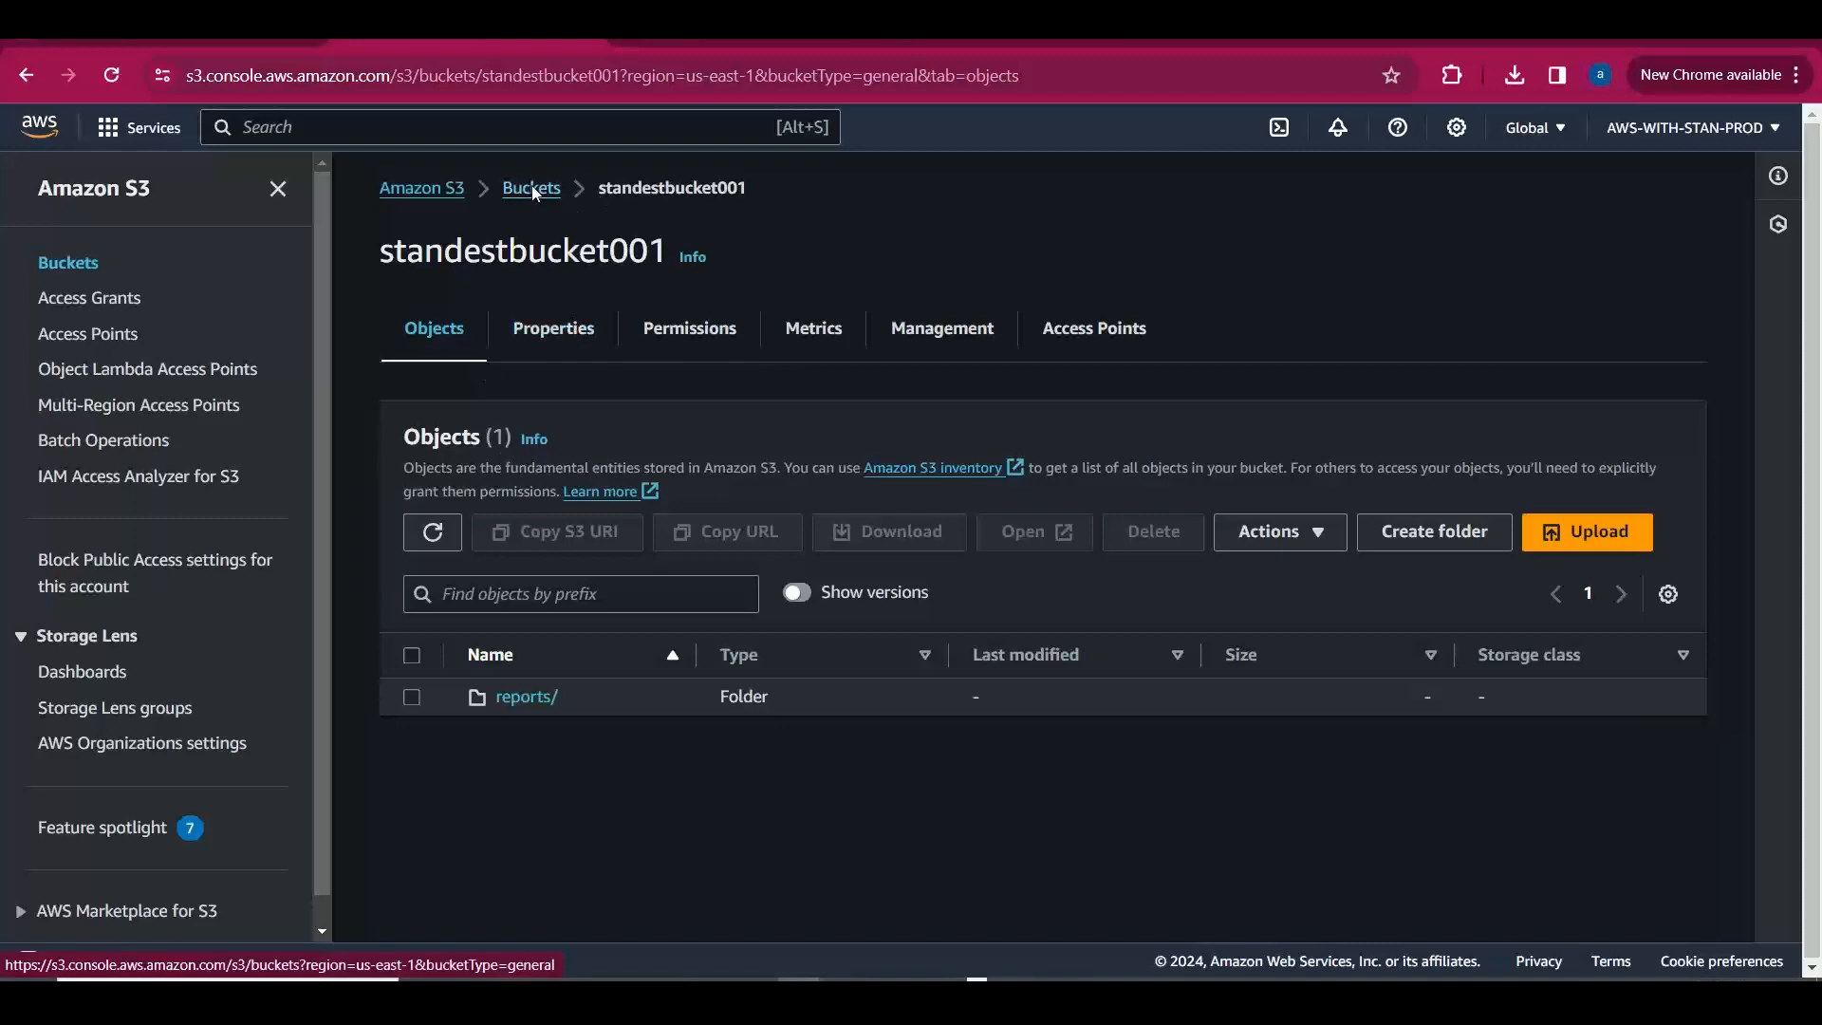
Refresh the objects of standestbucket001 and open manifest.json from the job's folder inside reports.
click(432, 531)
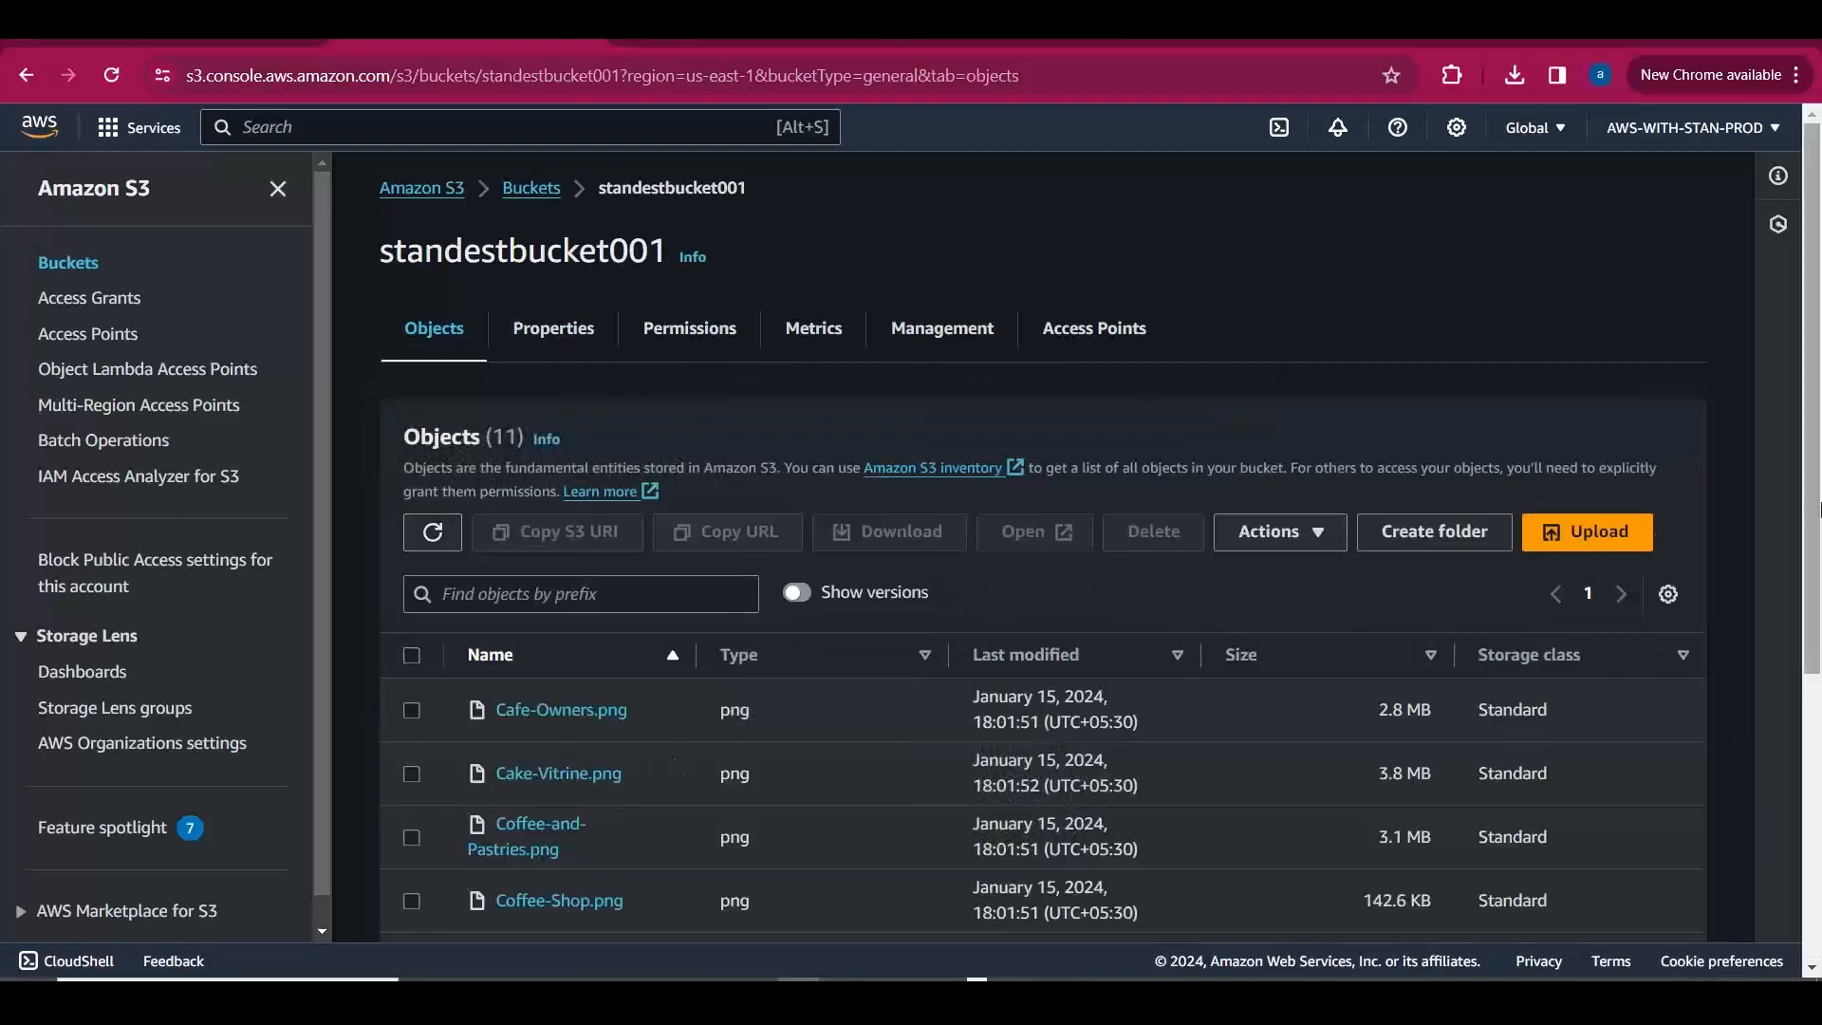
drag(1816, 476, 1816, 787)
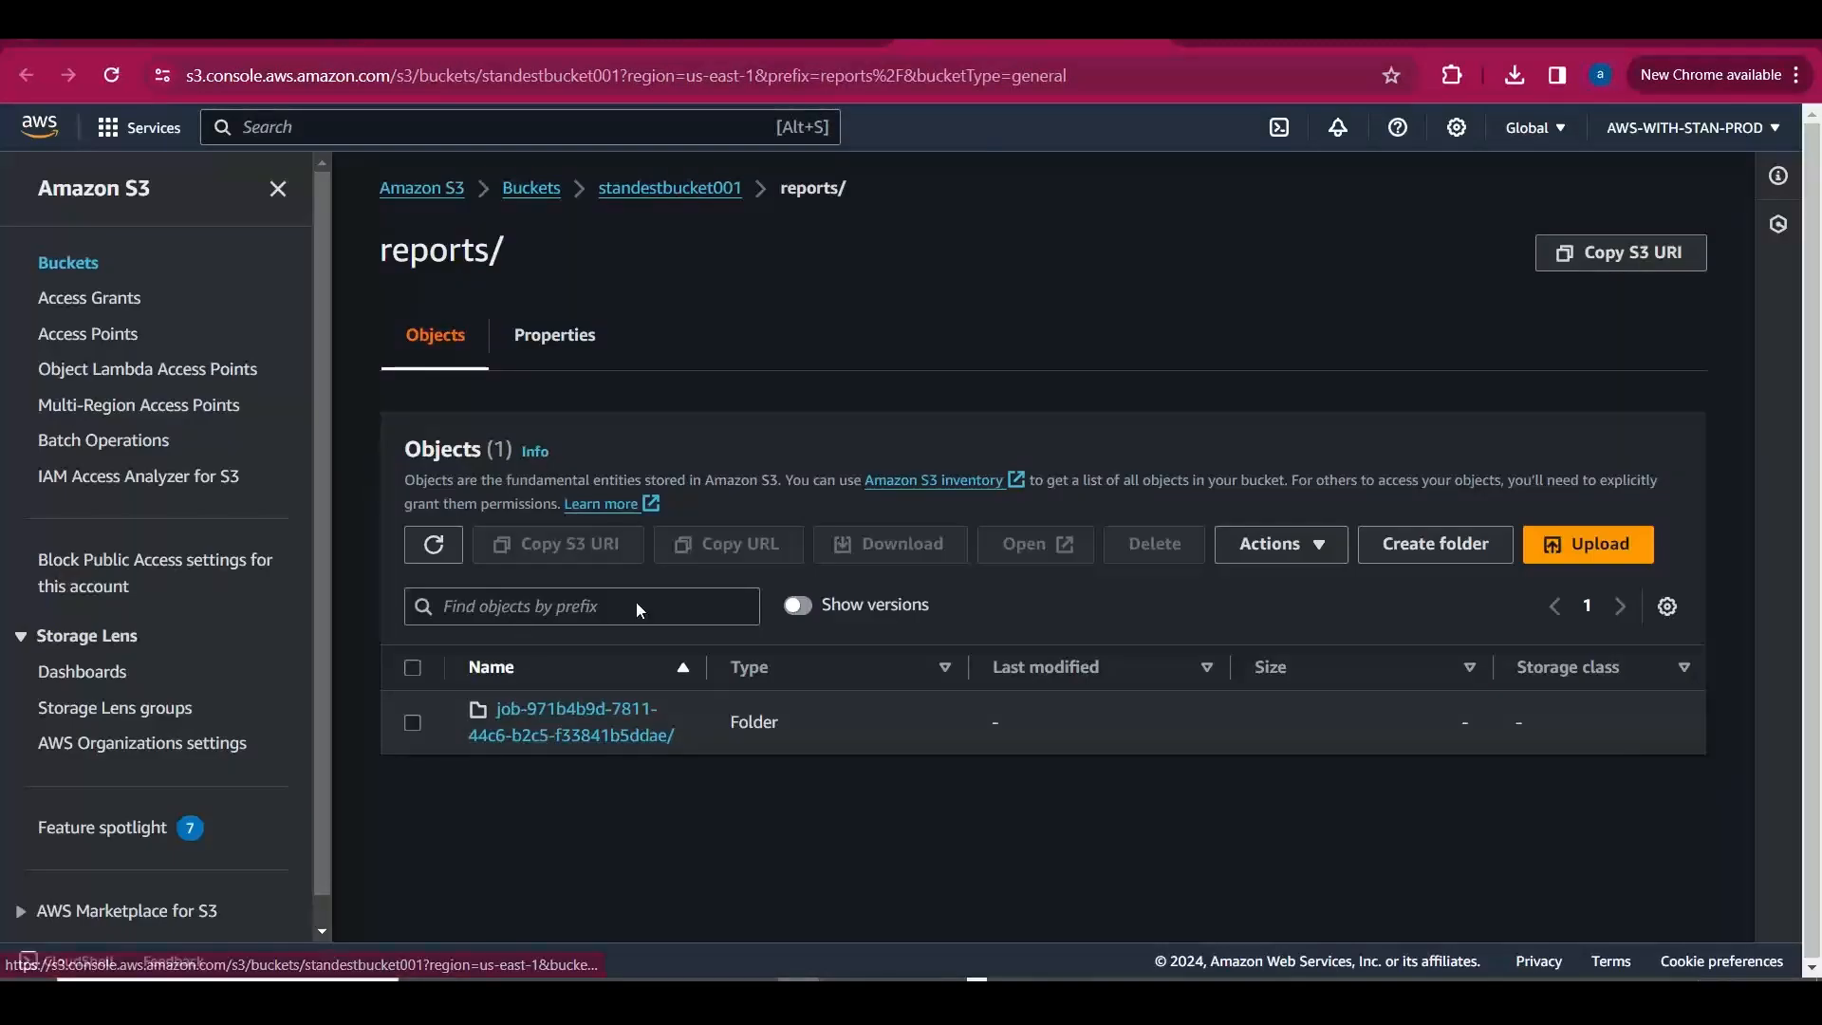
click(433, 544)
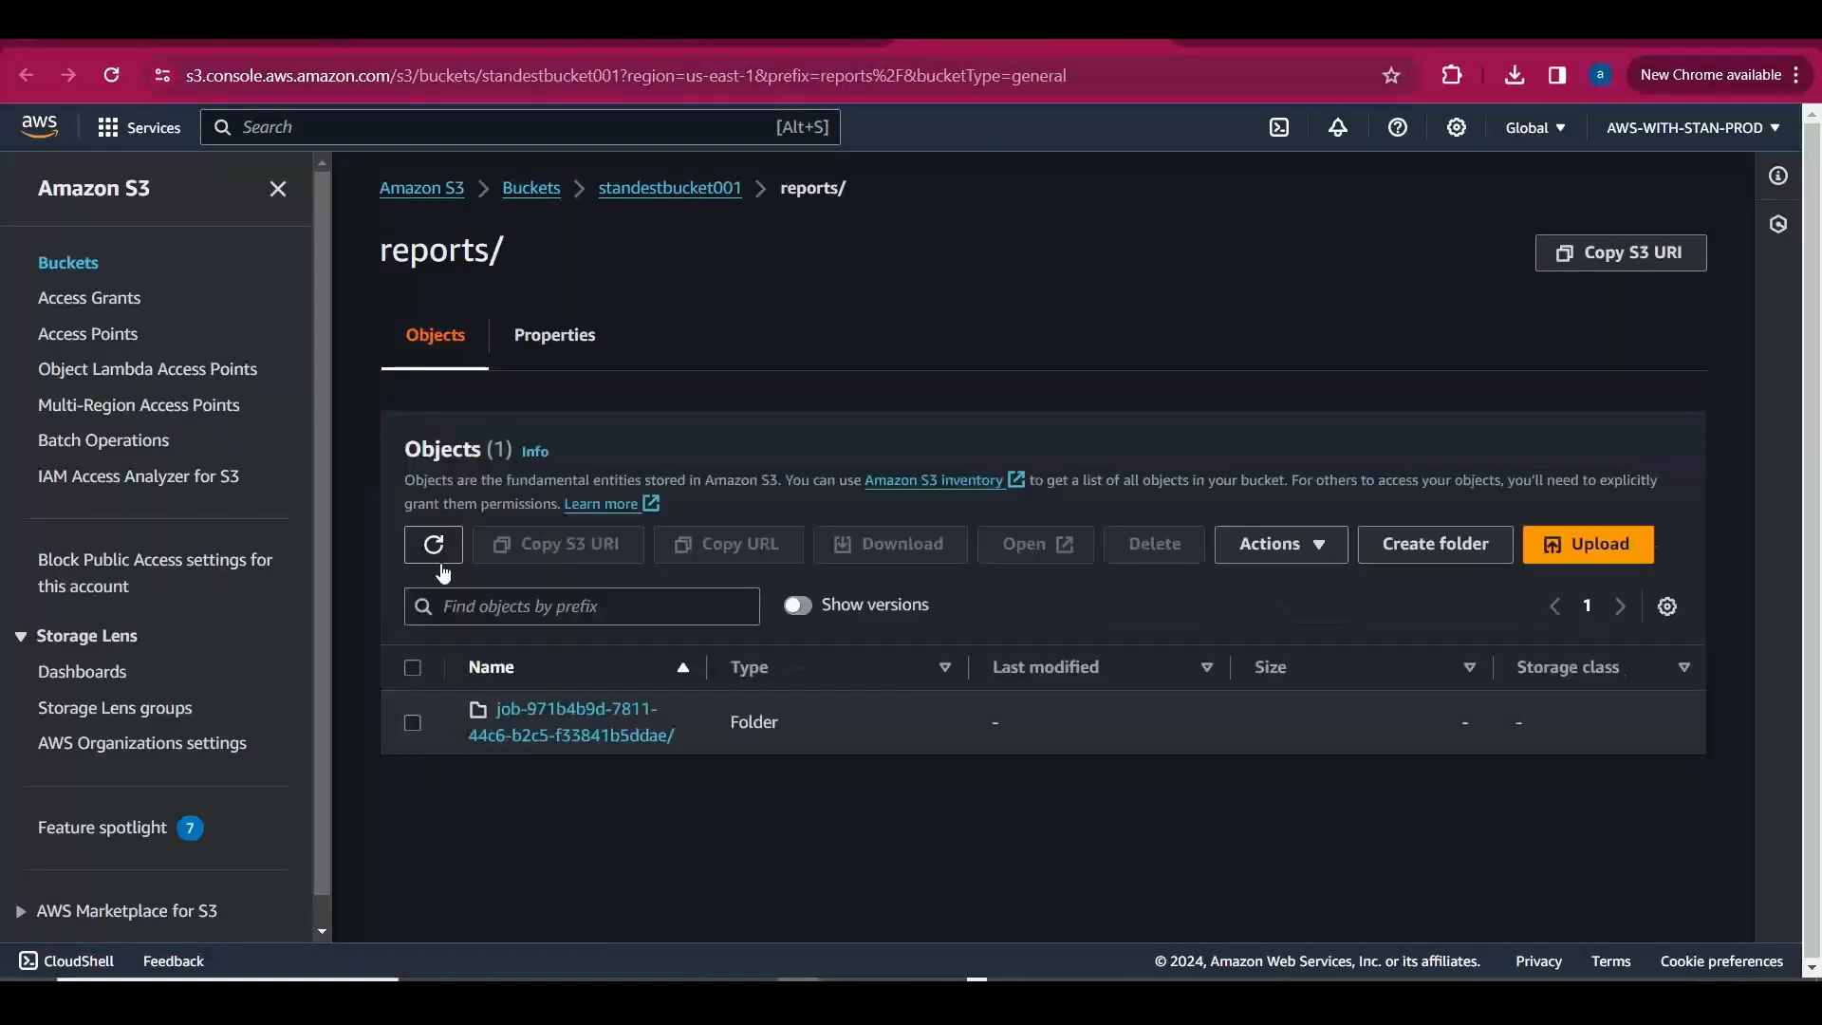
click(570, 742)
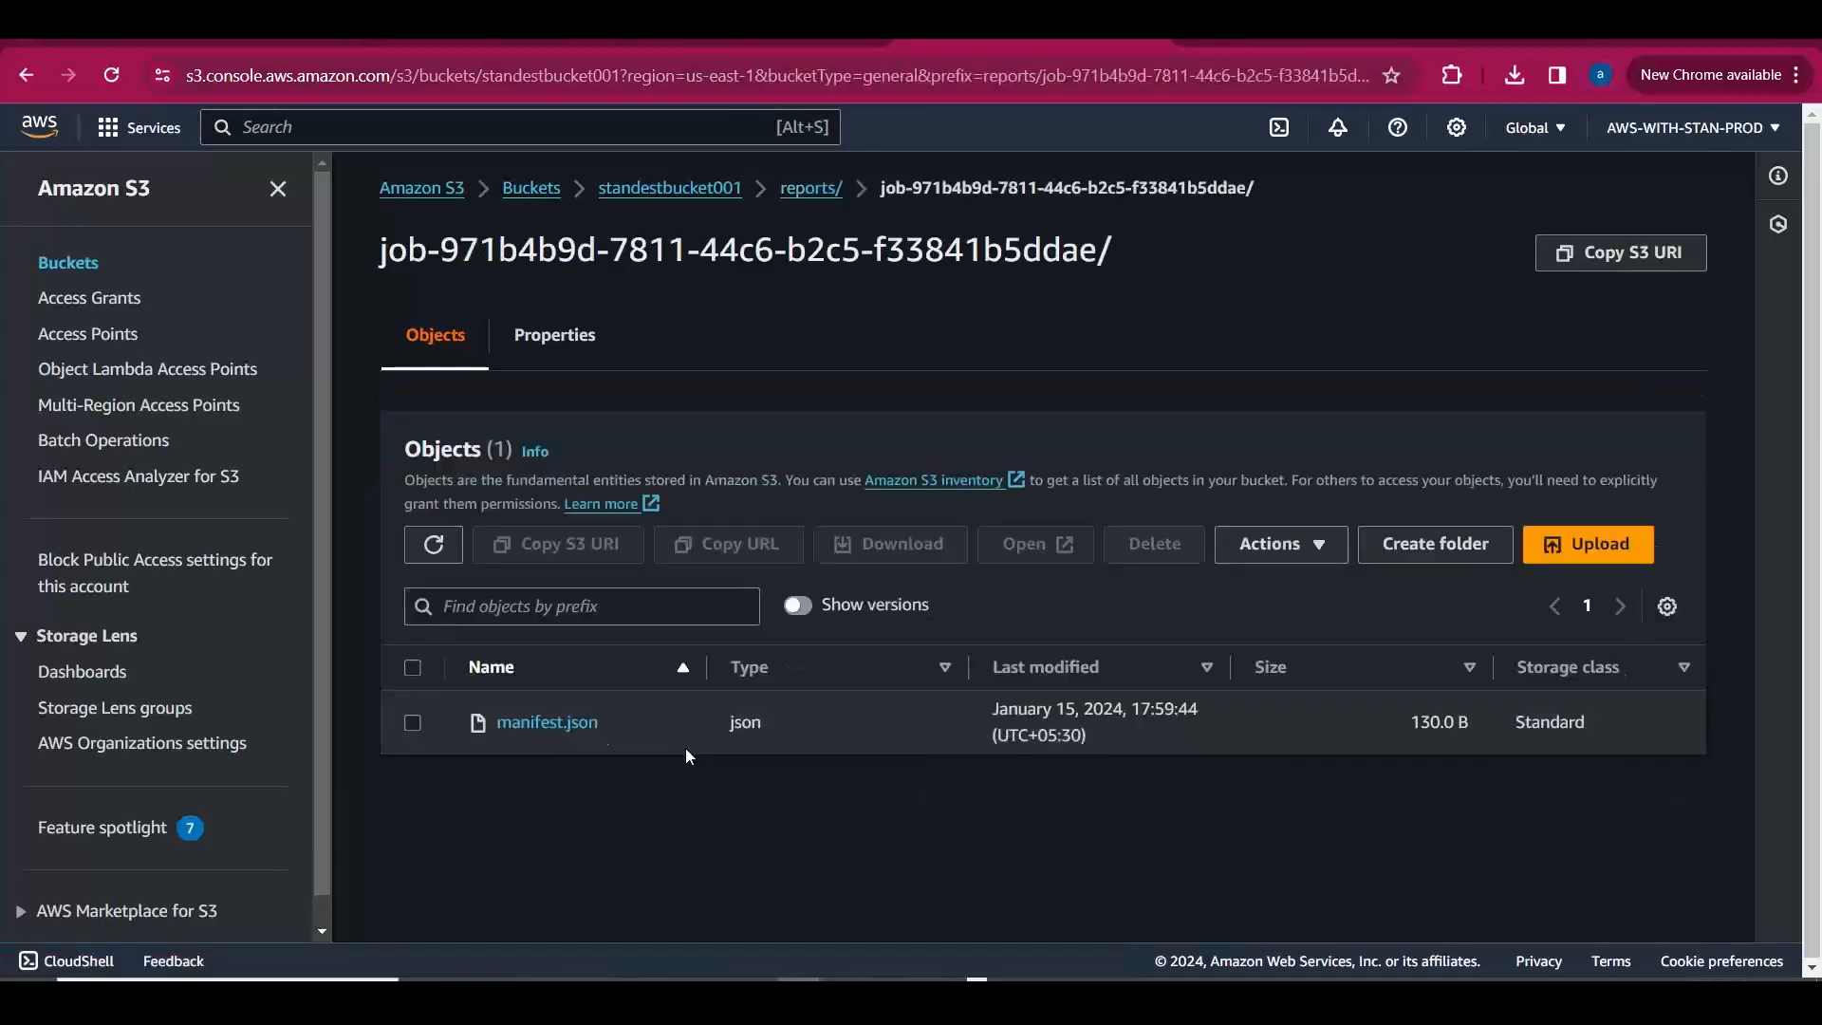
click(572, 721)
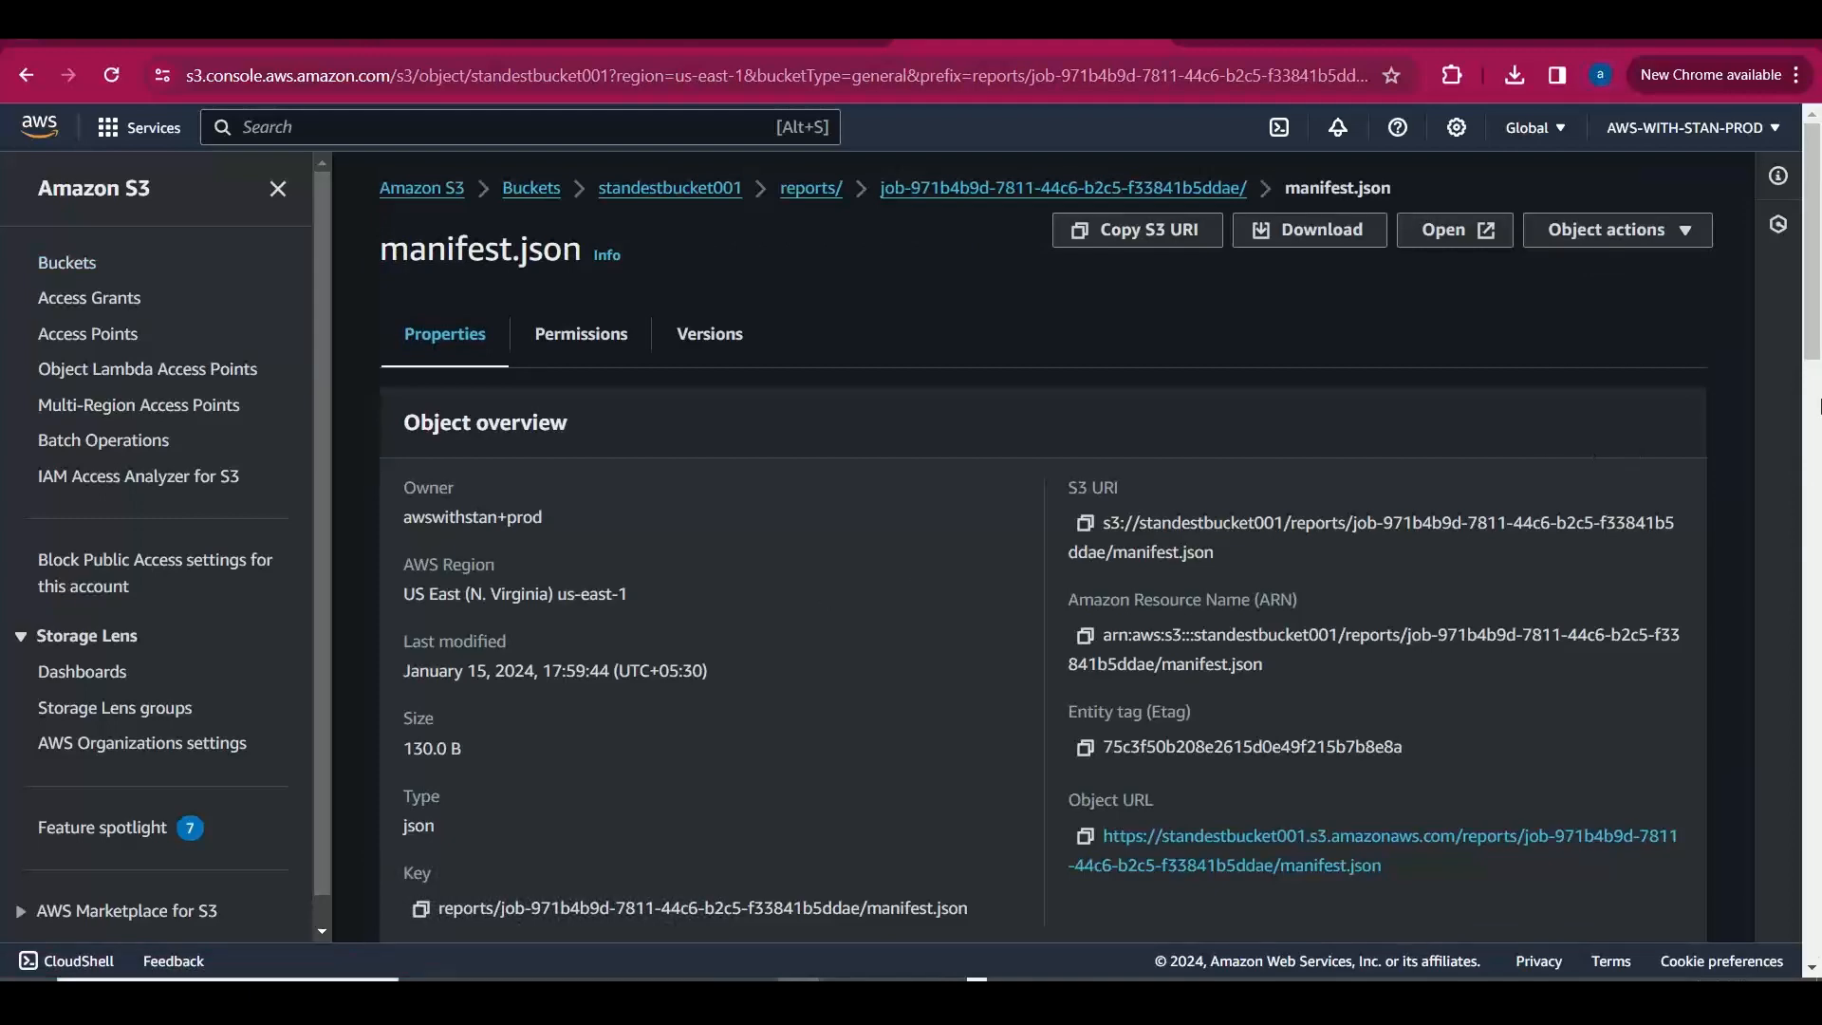
Try to view manifest.json through its object URL in a separate browser tab and return to its properties.
scroll(1456, 501, down, 3)
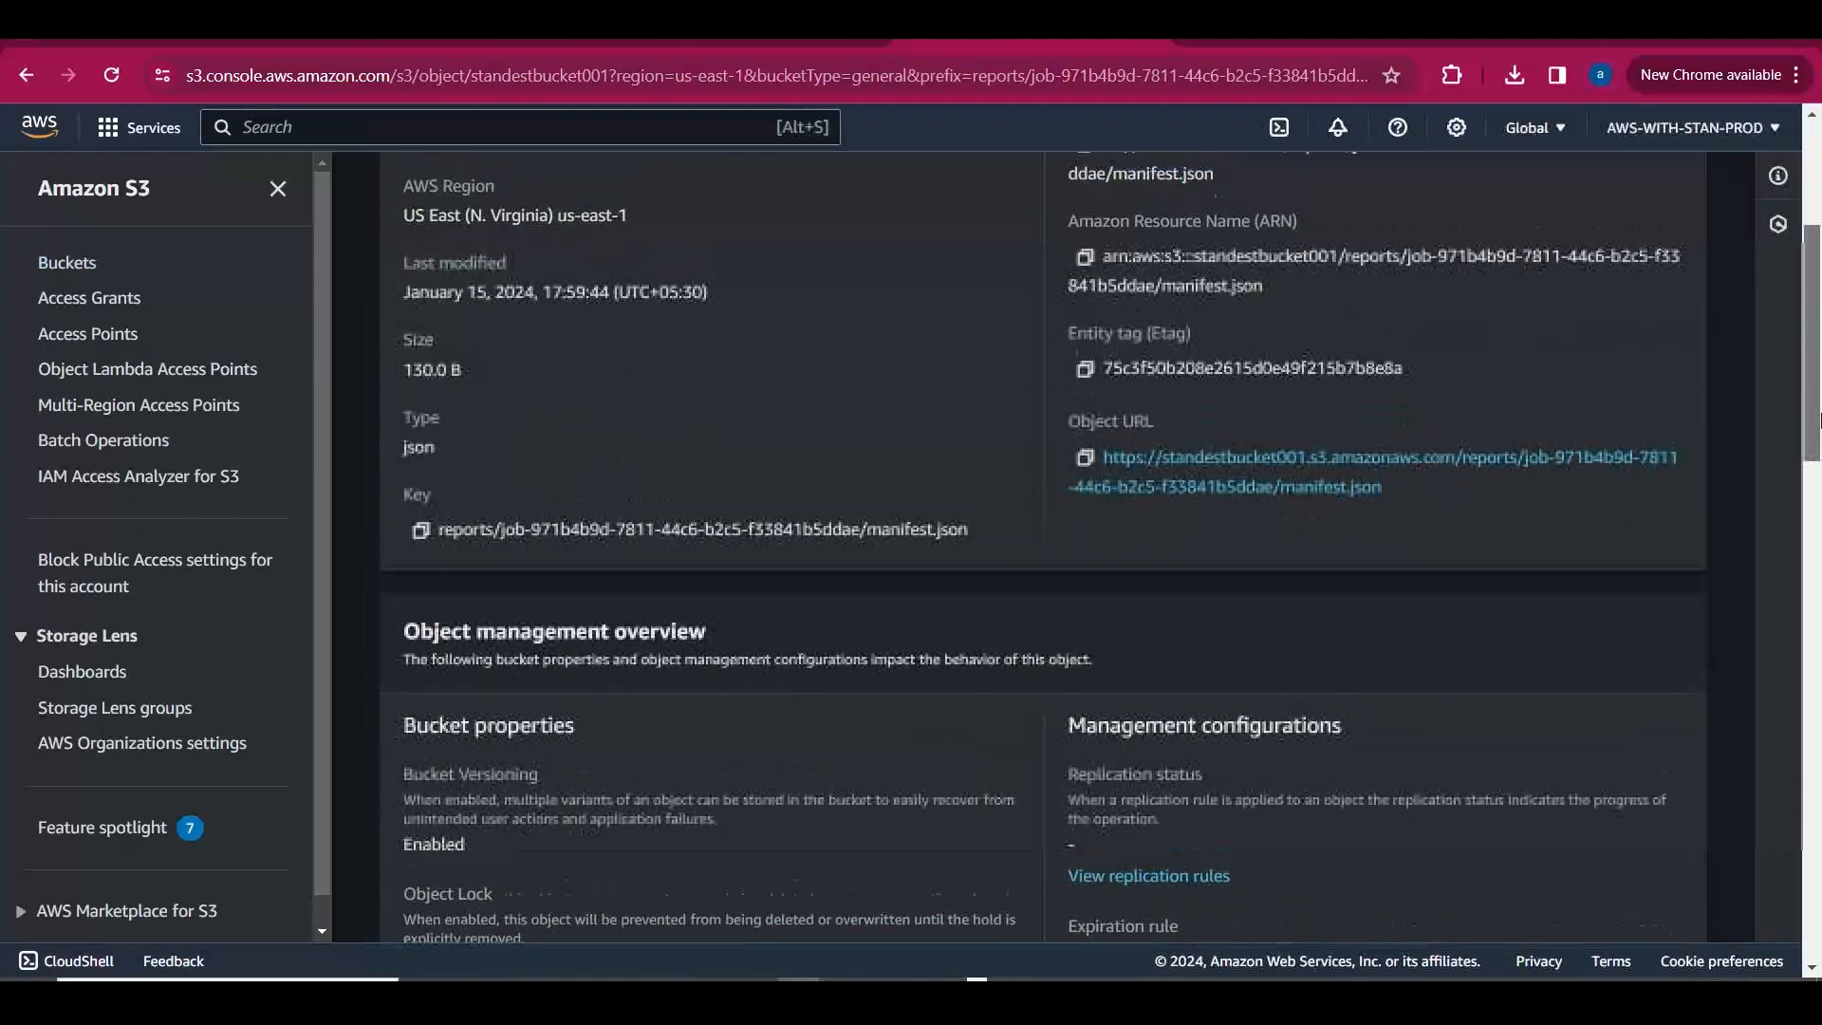
right_click(1285, 520)
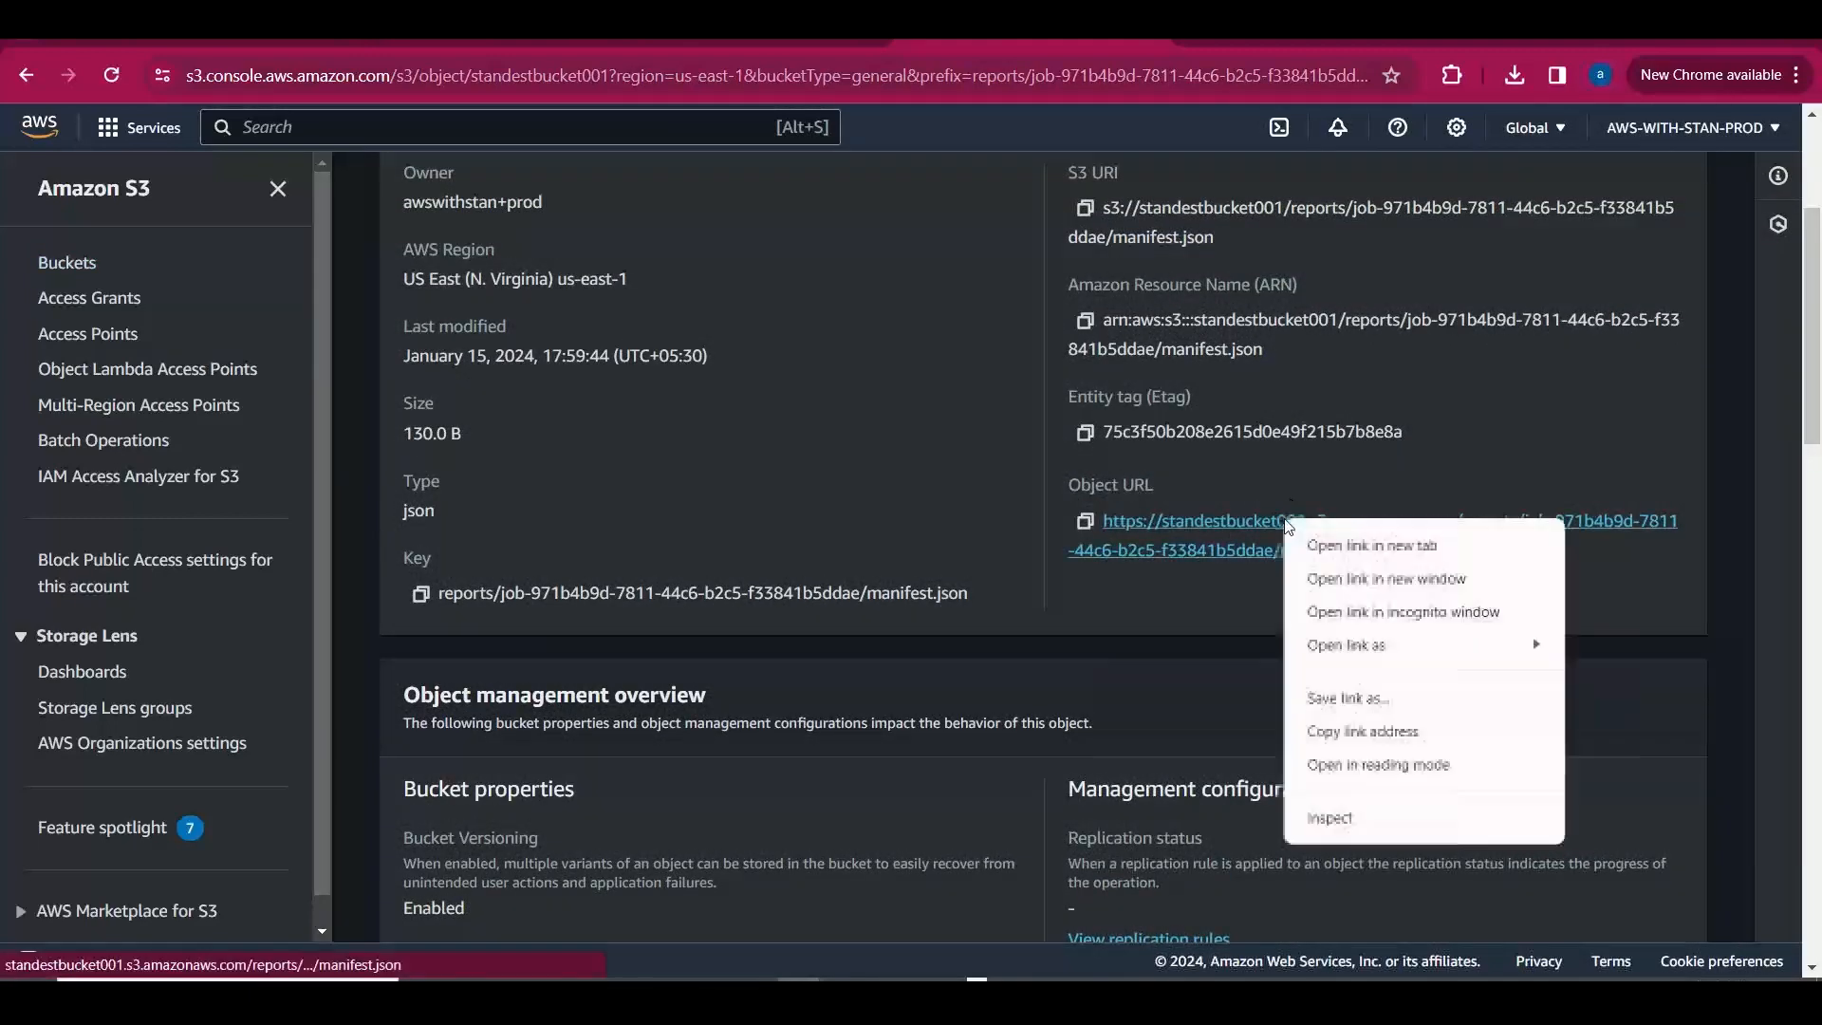
click(1365, 547)
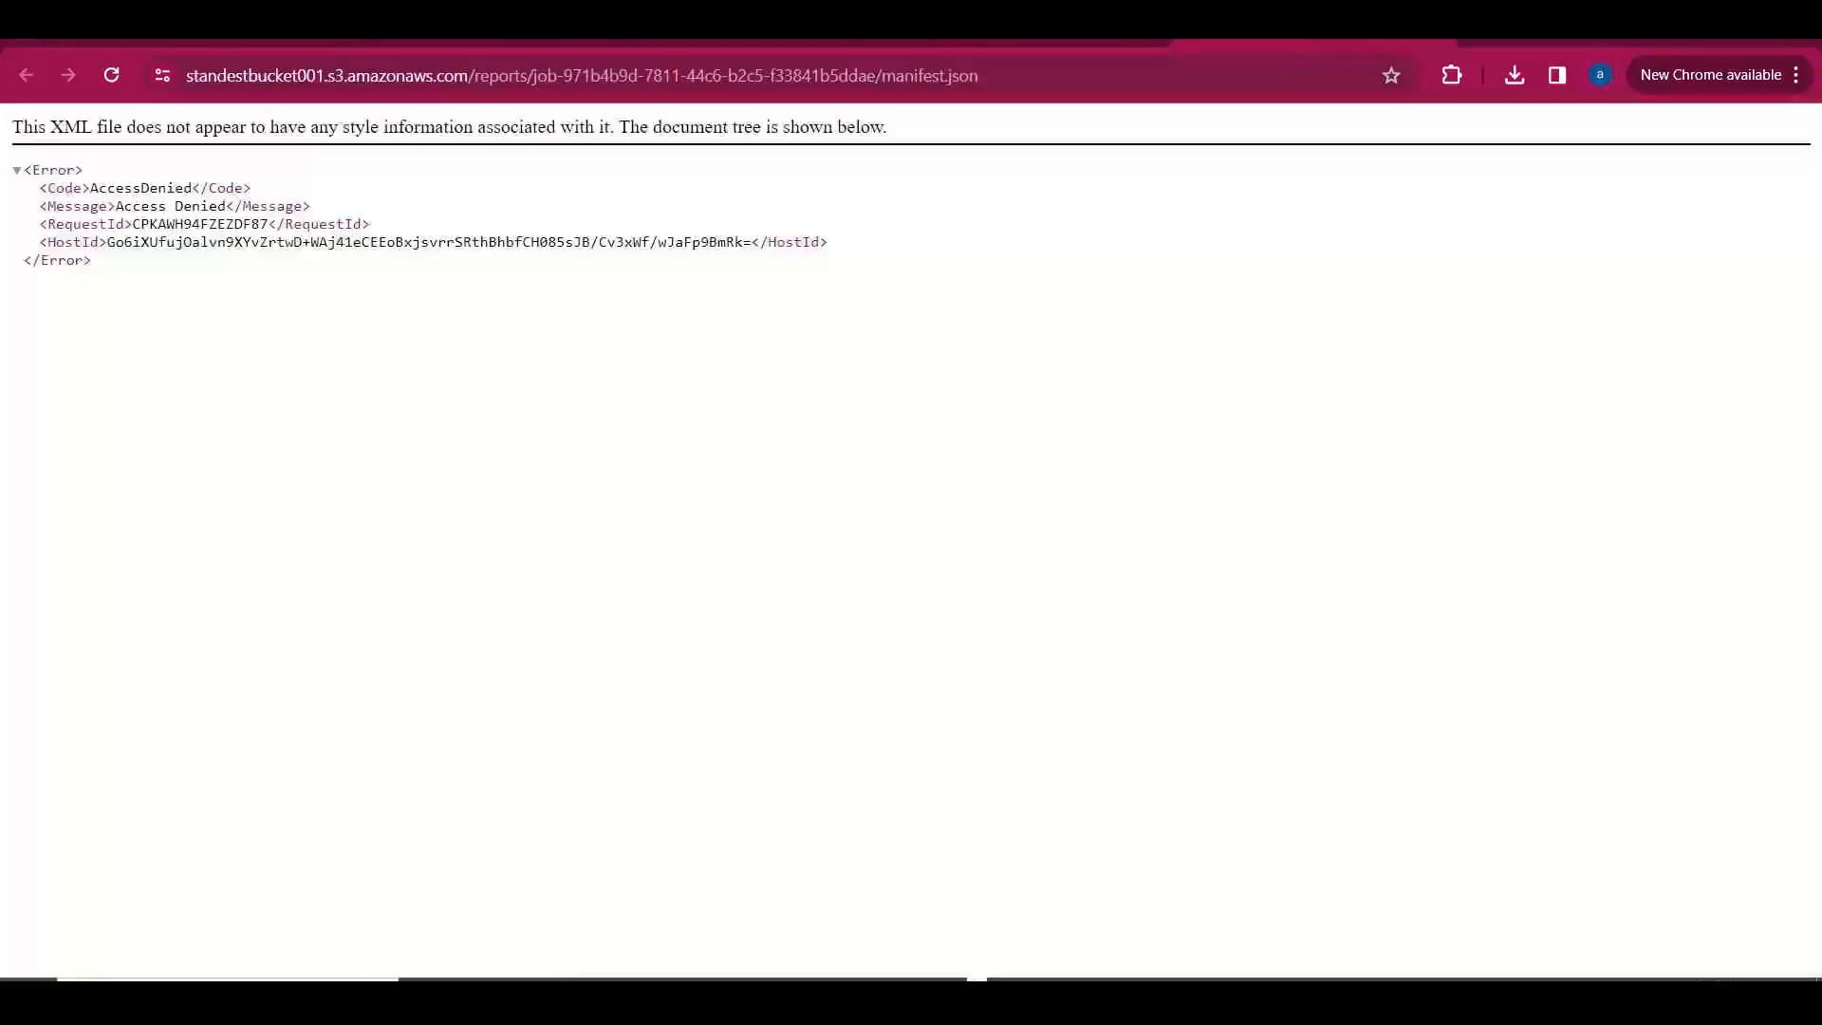
click(1313, 30)
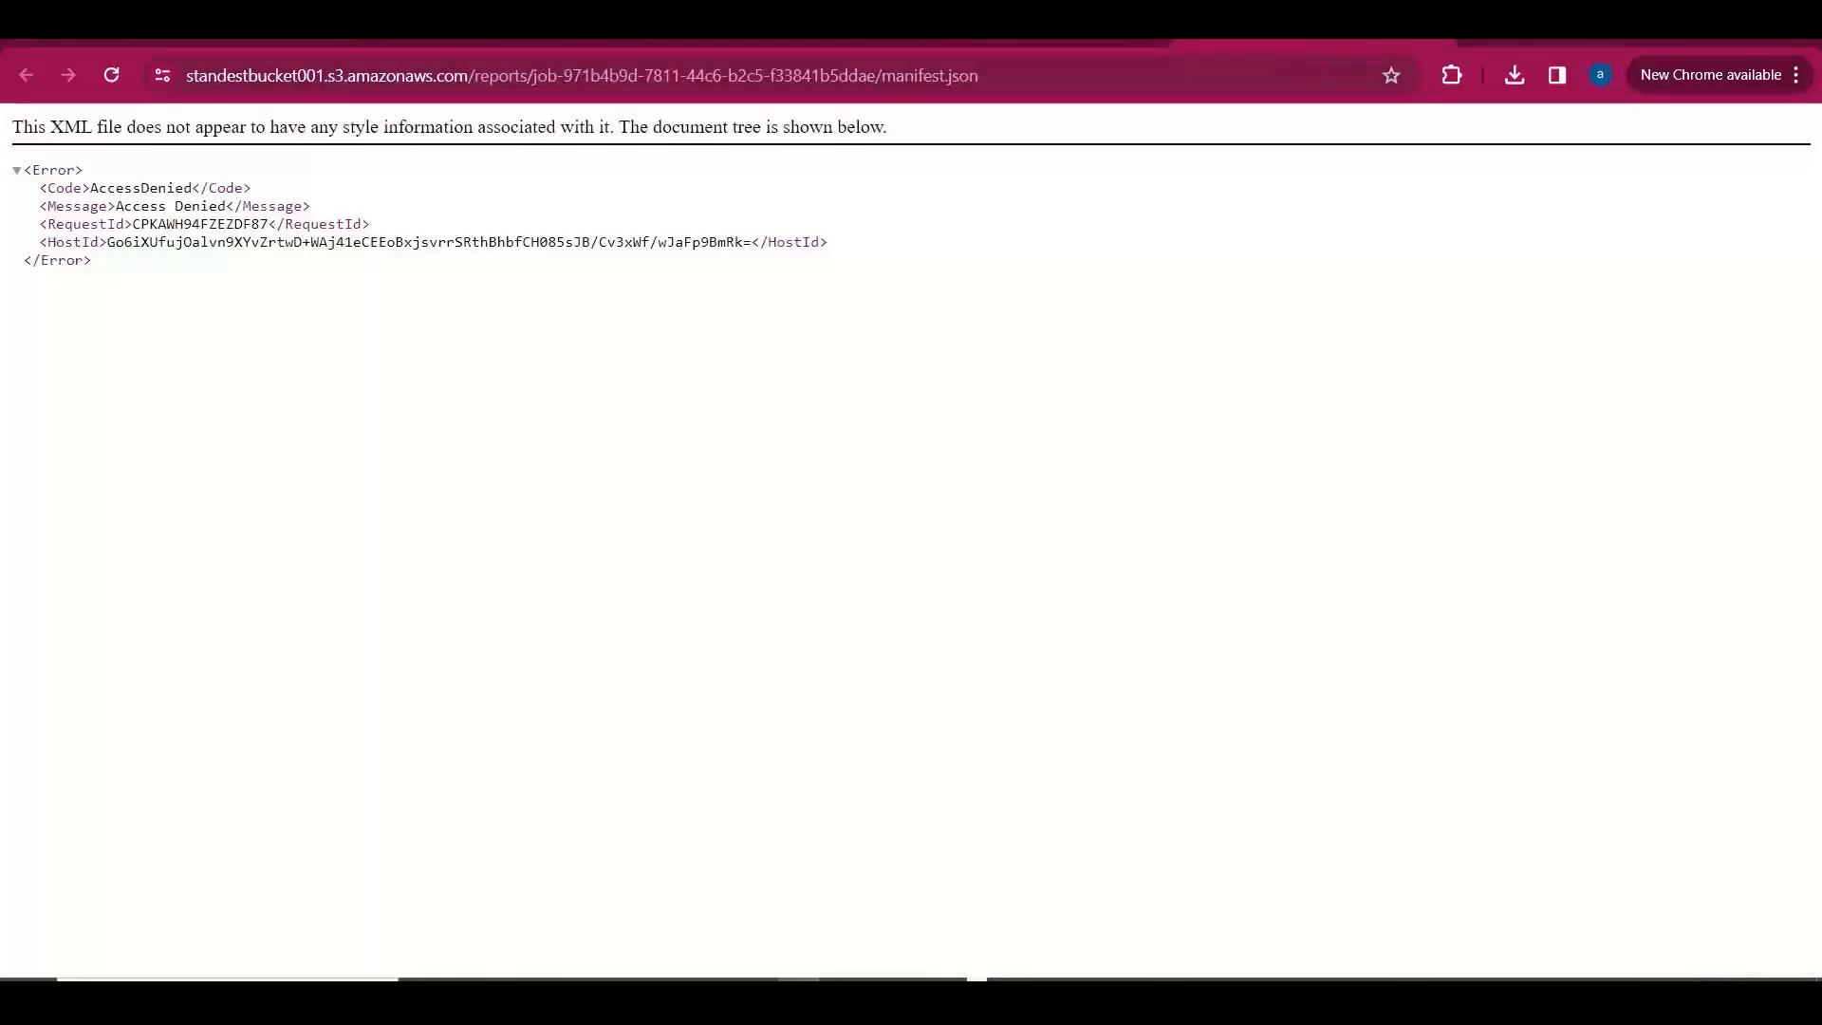
click(1438, 36)
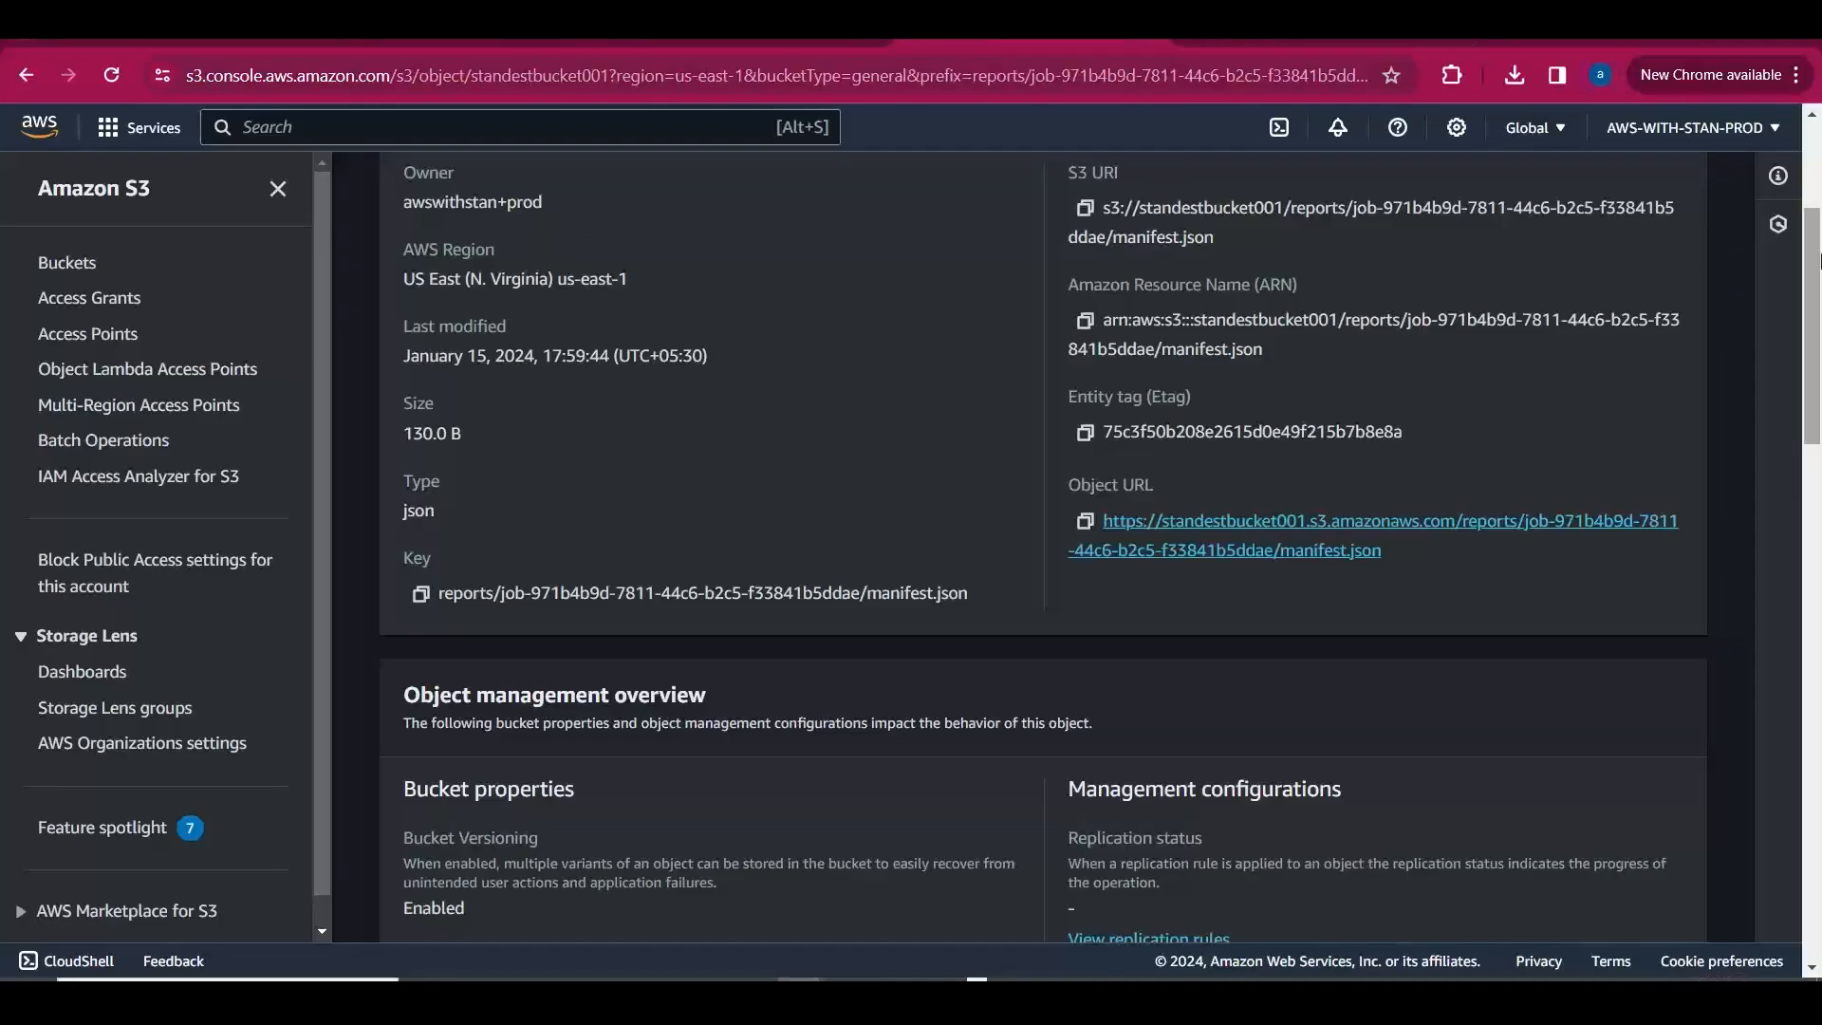
Copy the S3 URI of manifest.json, try to open it in a new browser tab and return to the object's properties.
scroll(1815, 394, up, 3)
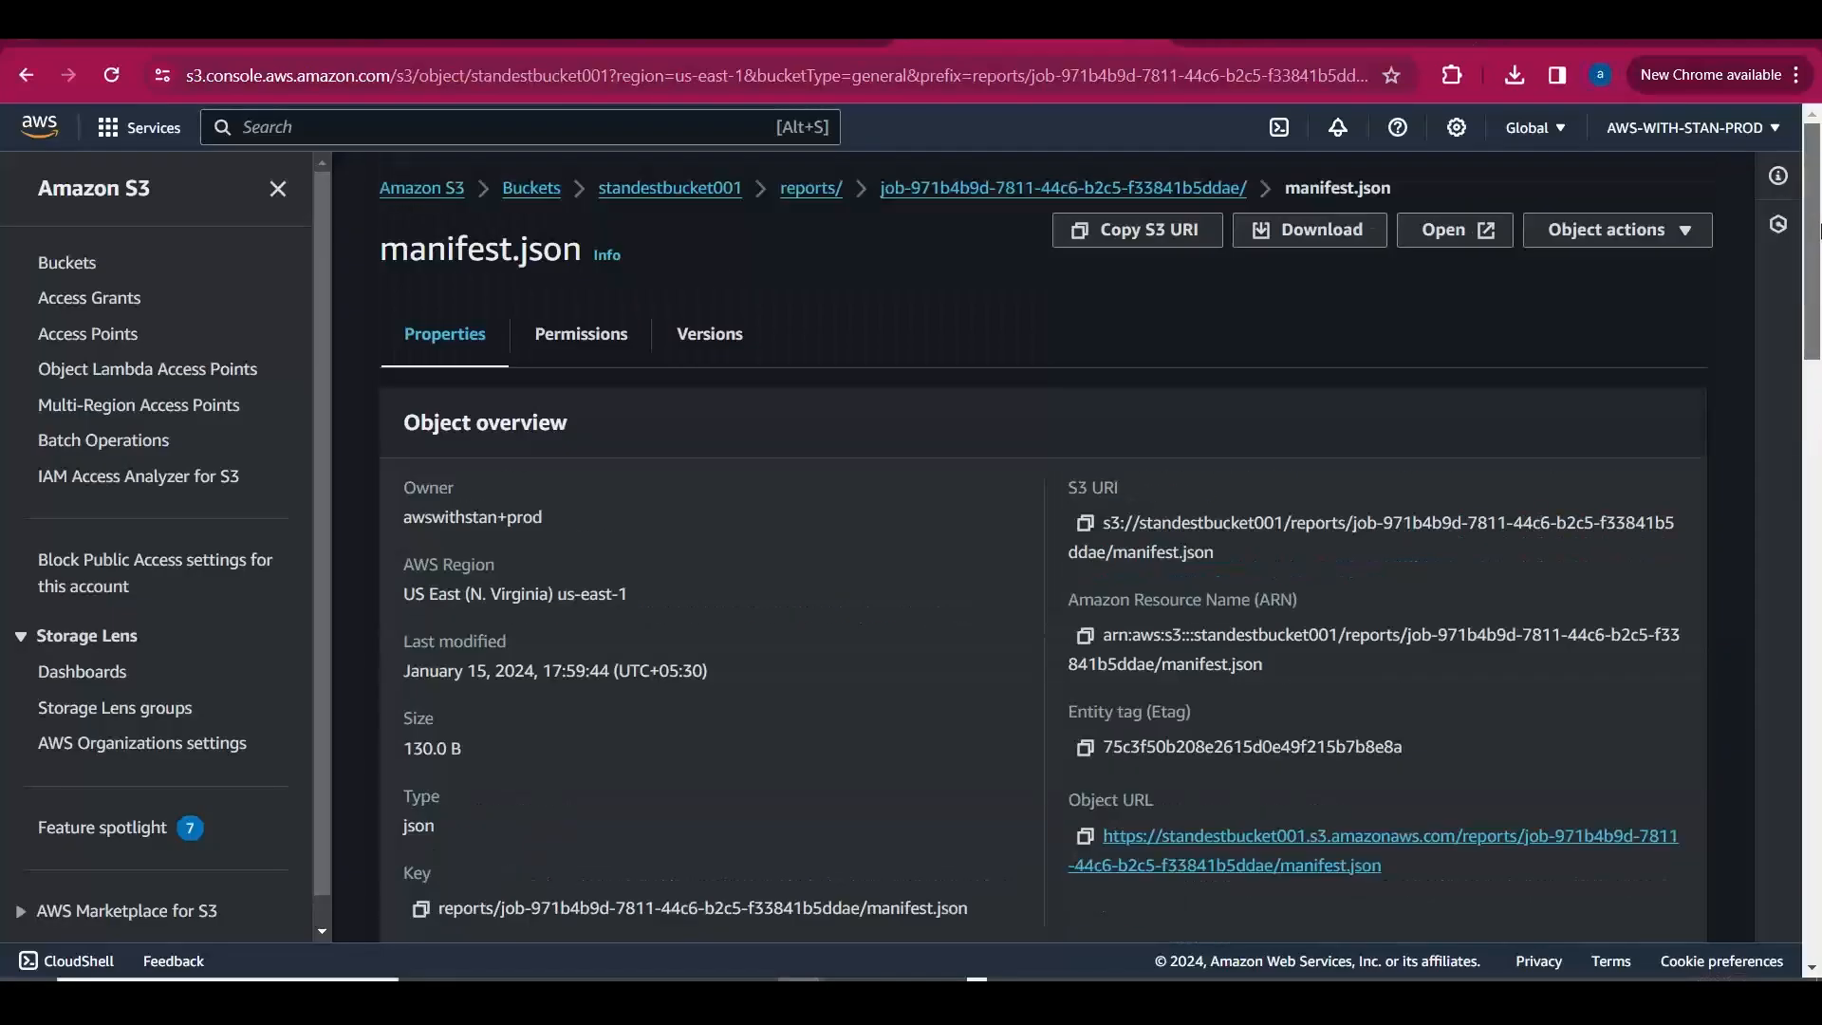
click(1697, 233)
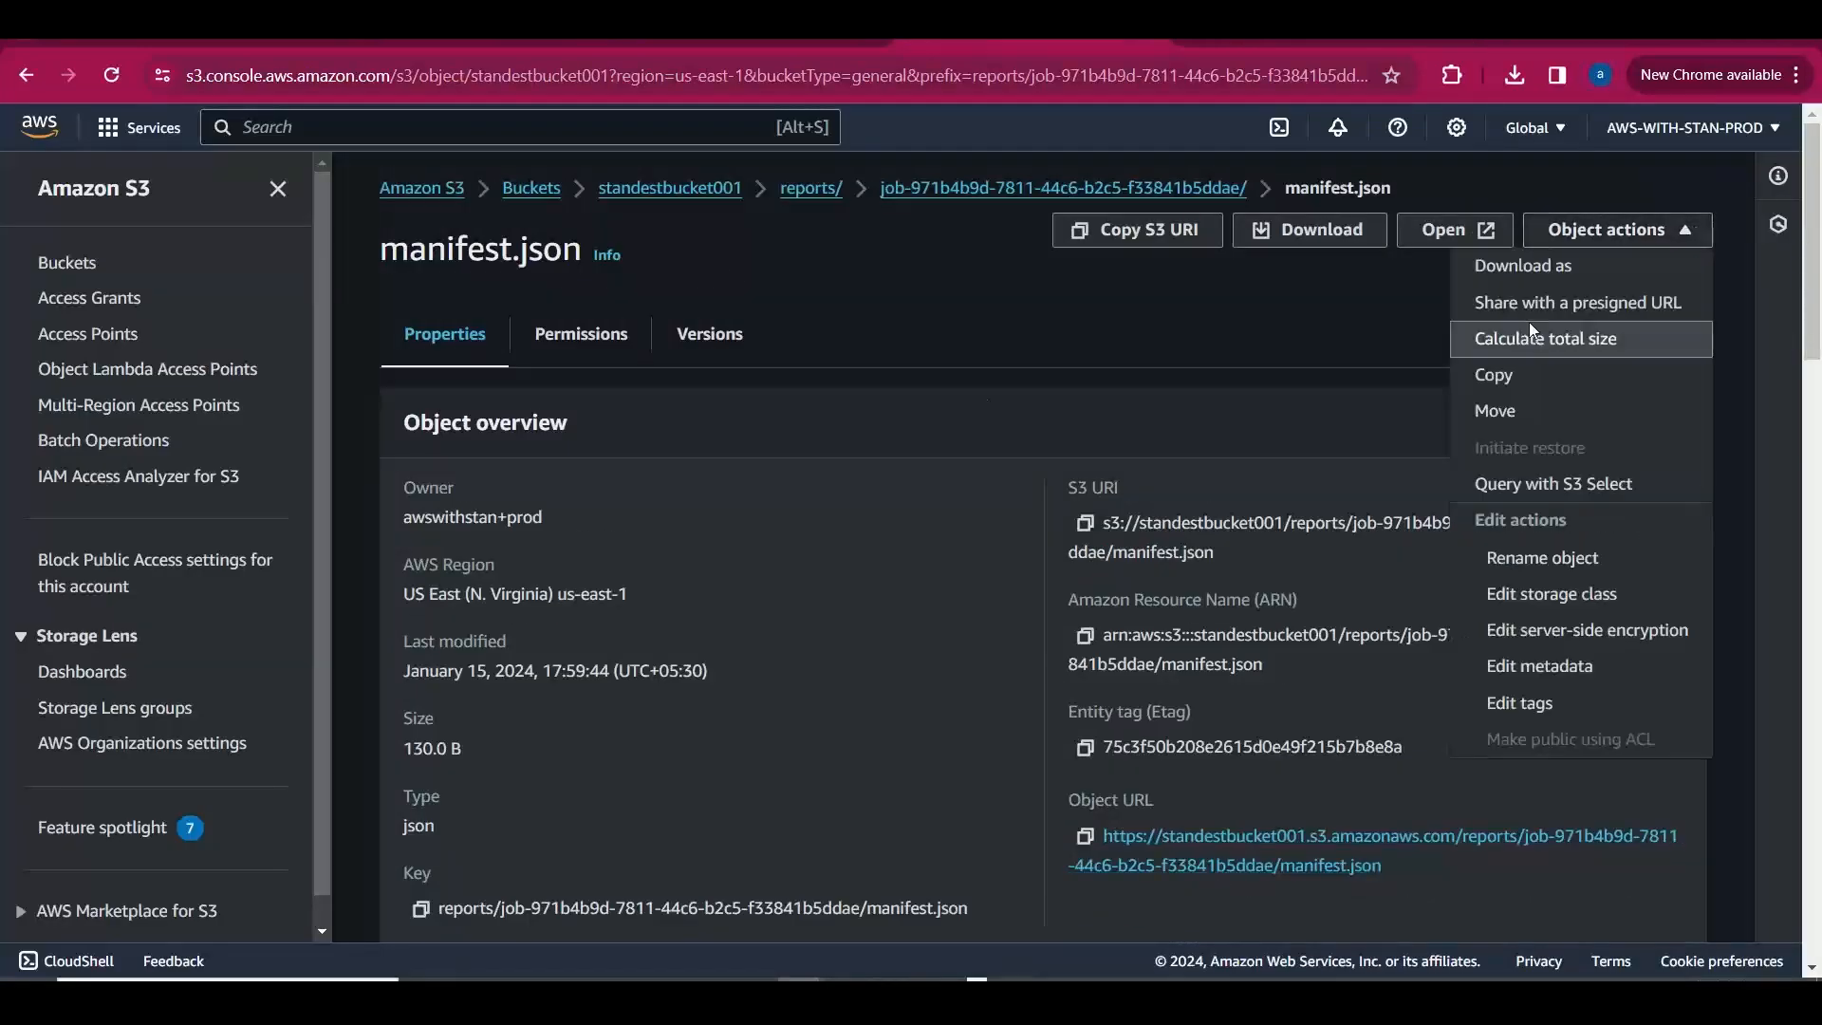
click(1080, 245)
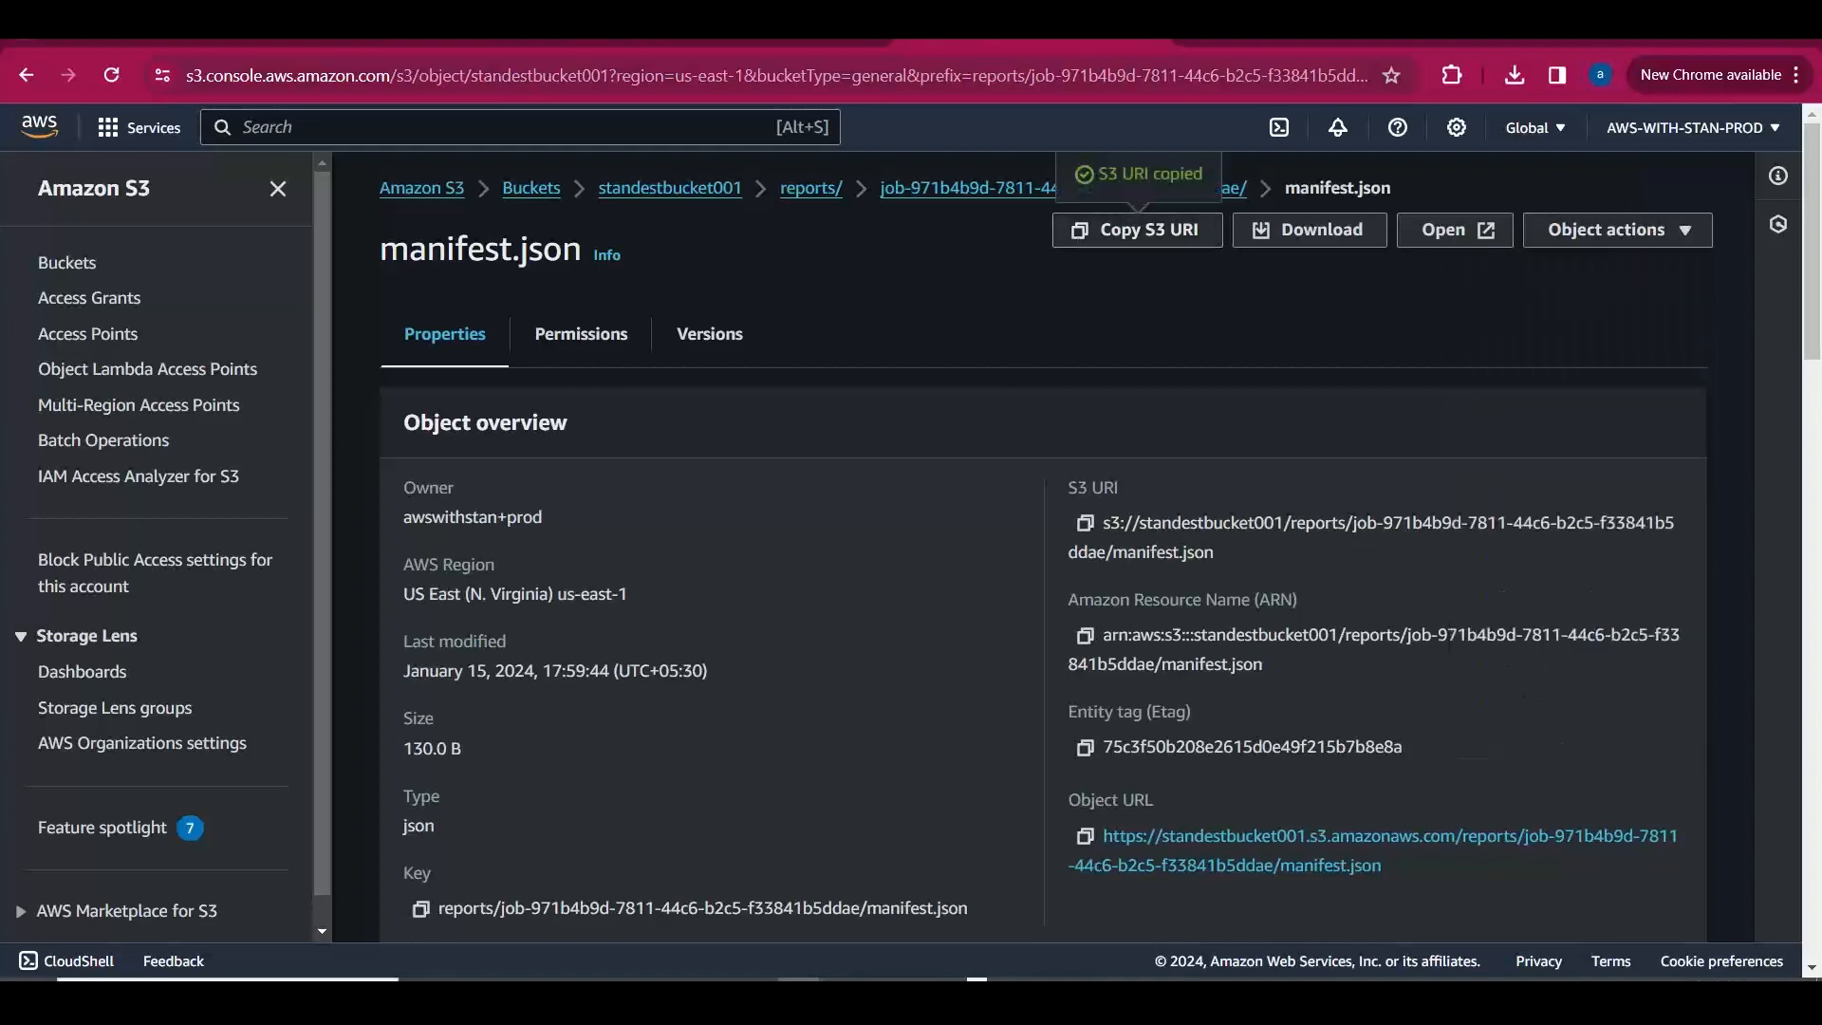
click(1201, 40)
key(ctrl+v)
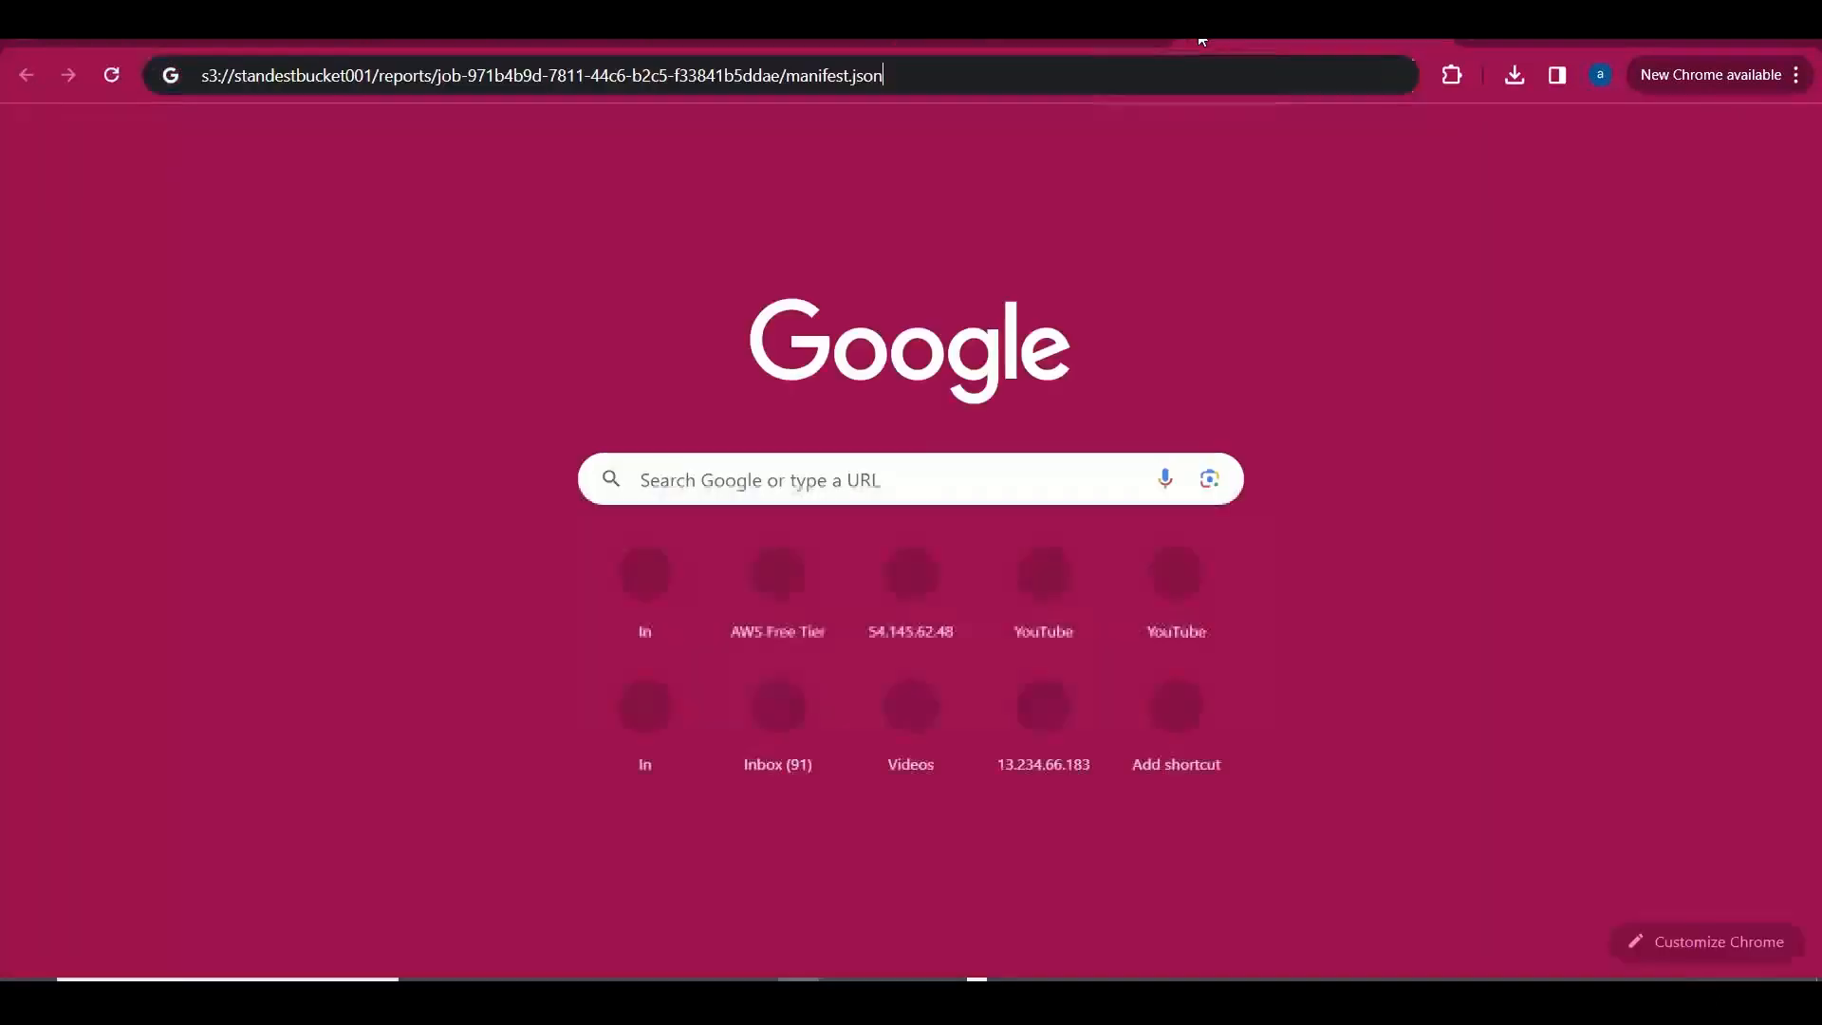
key(Return)
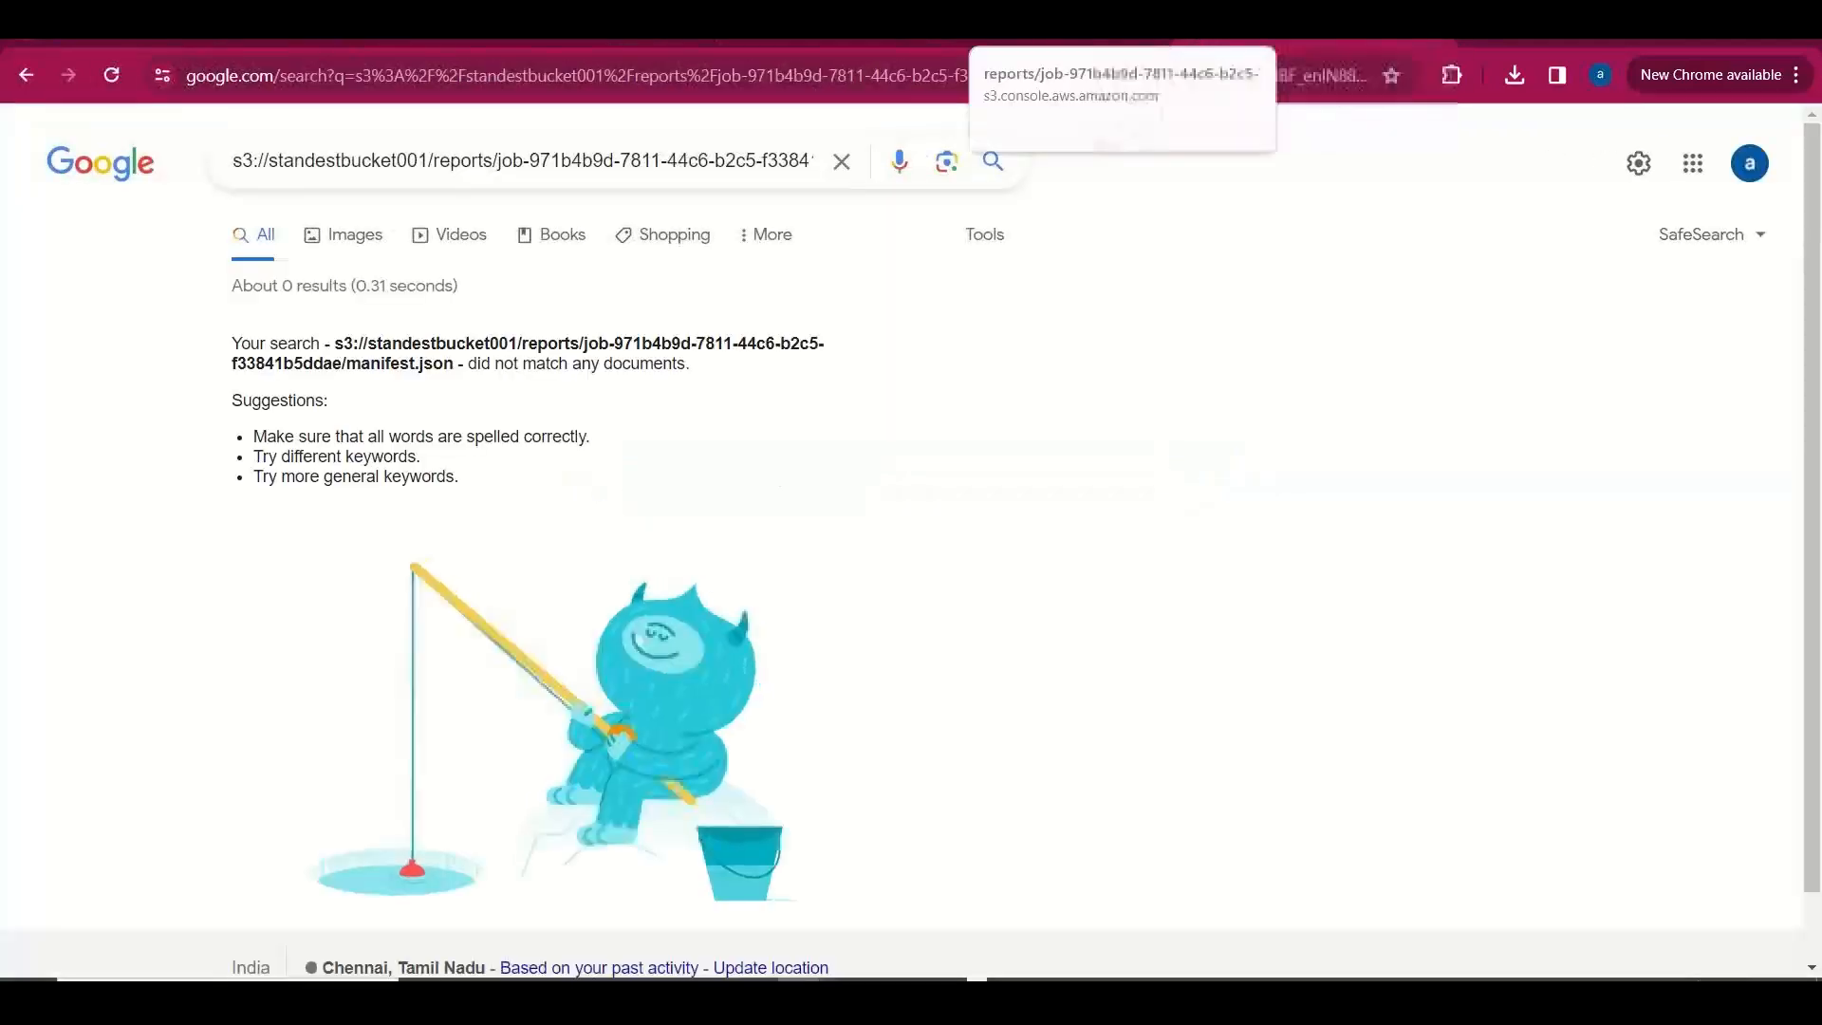
click(1430, 40)
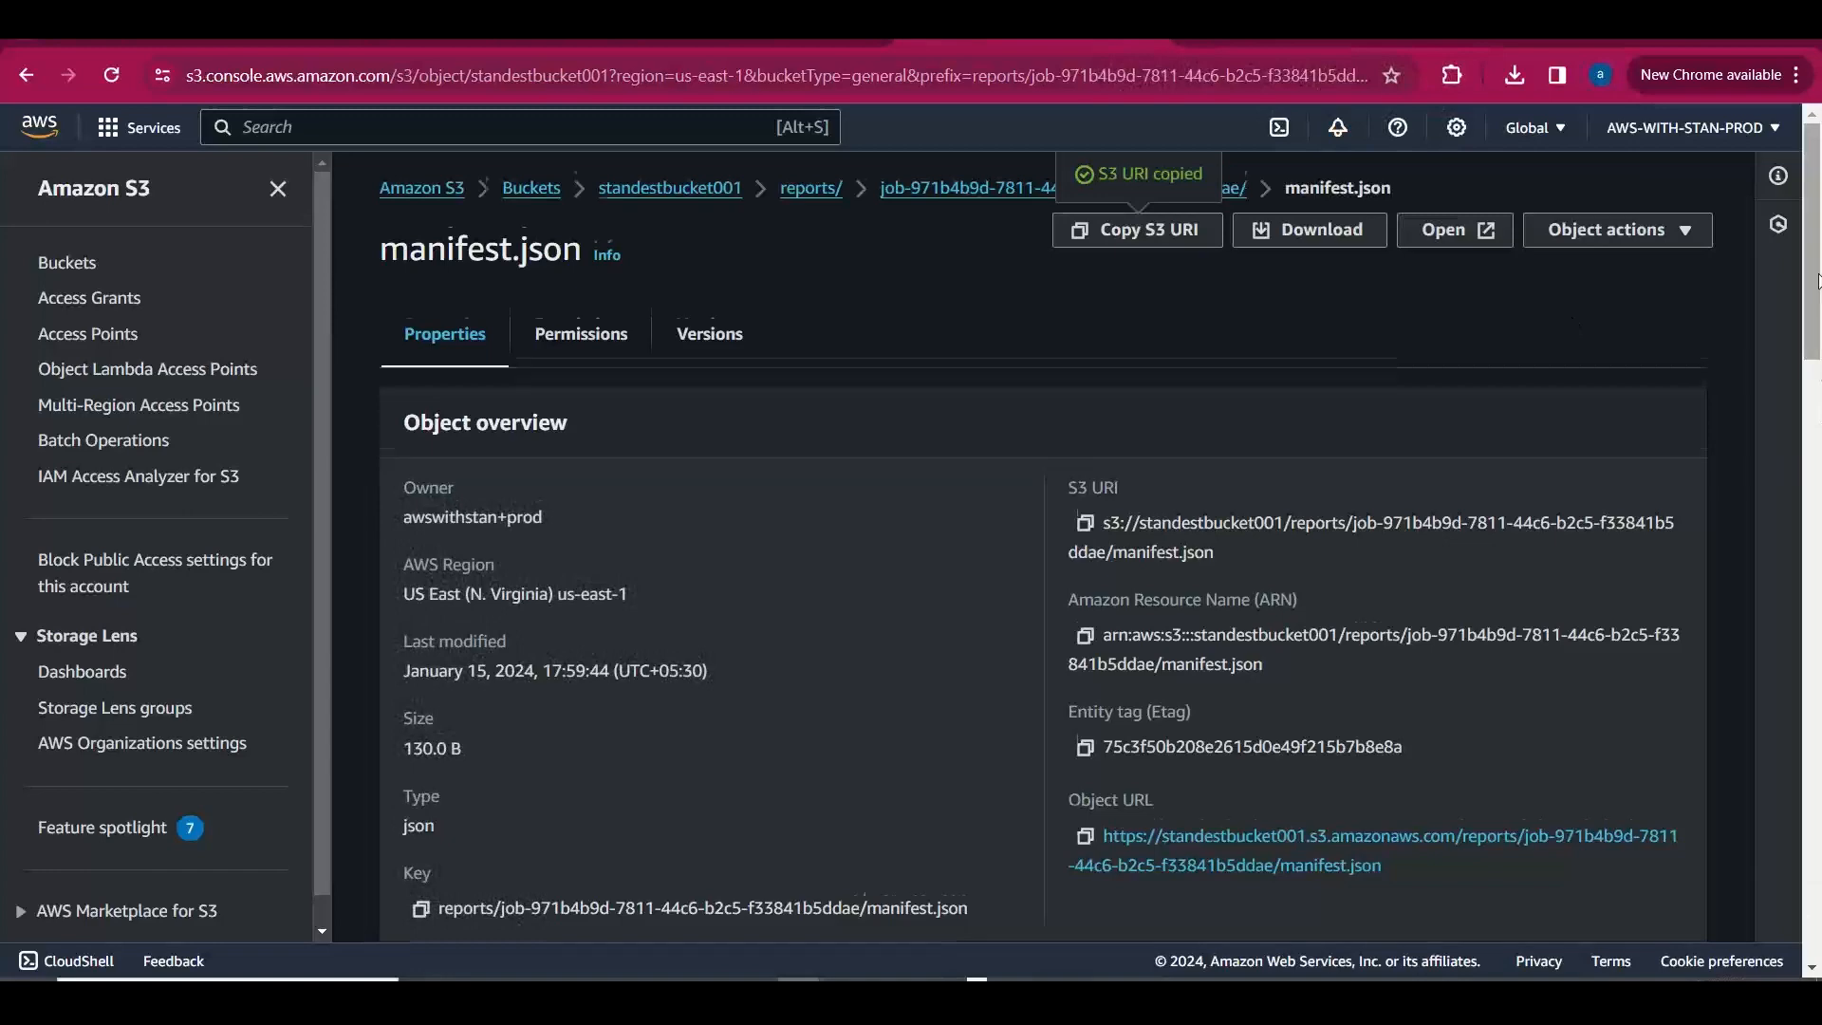
drag(1817, 336, 1817, 882)
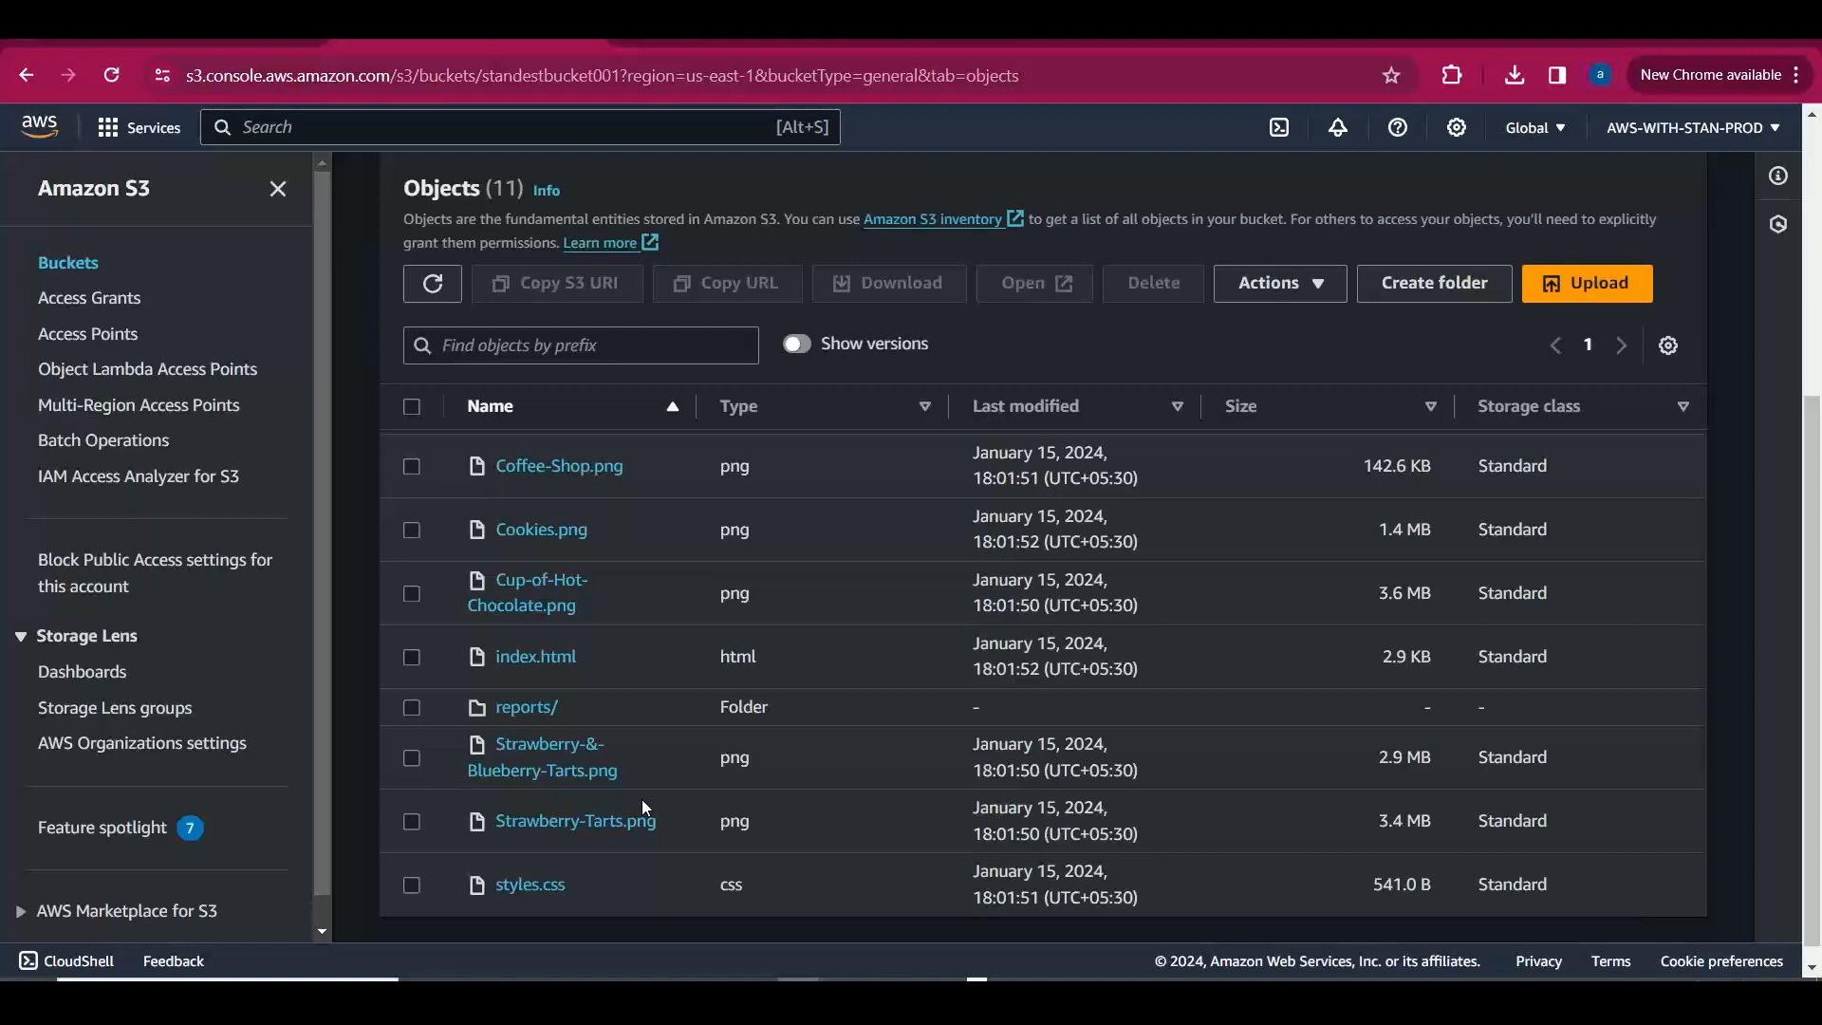
key(alt+Tab)
key(alt+Tab)
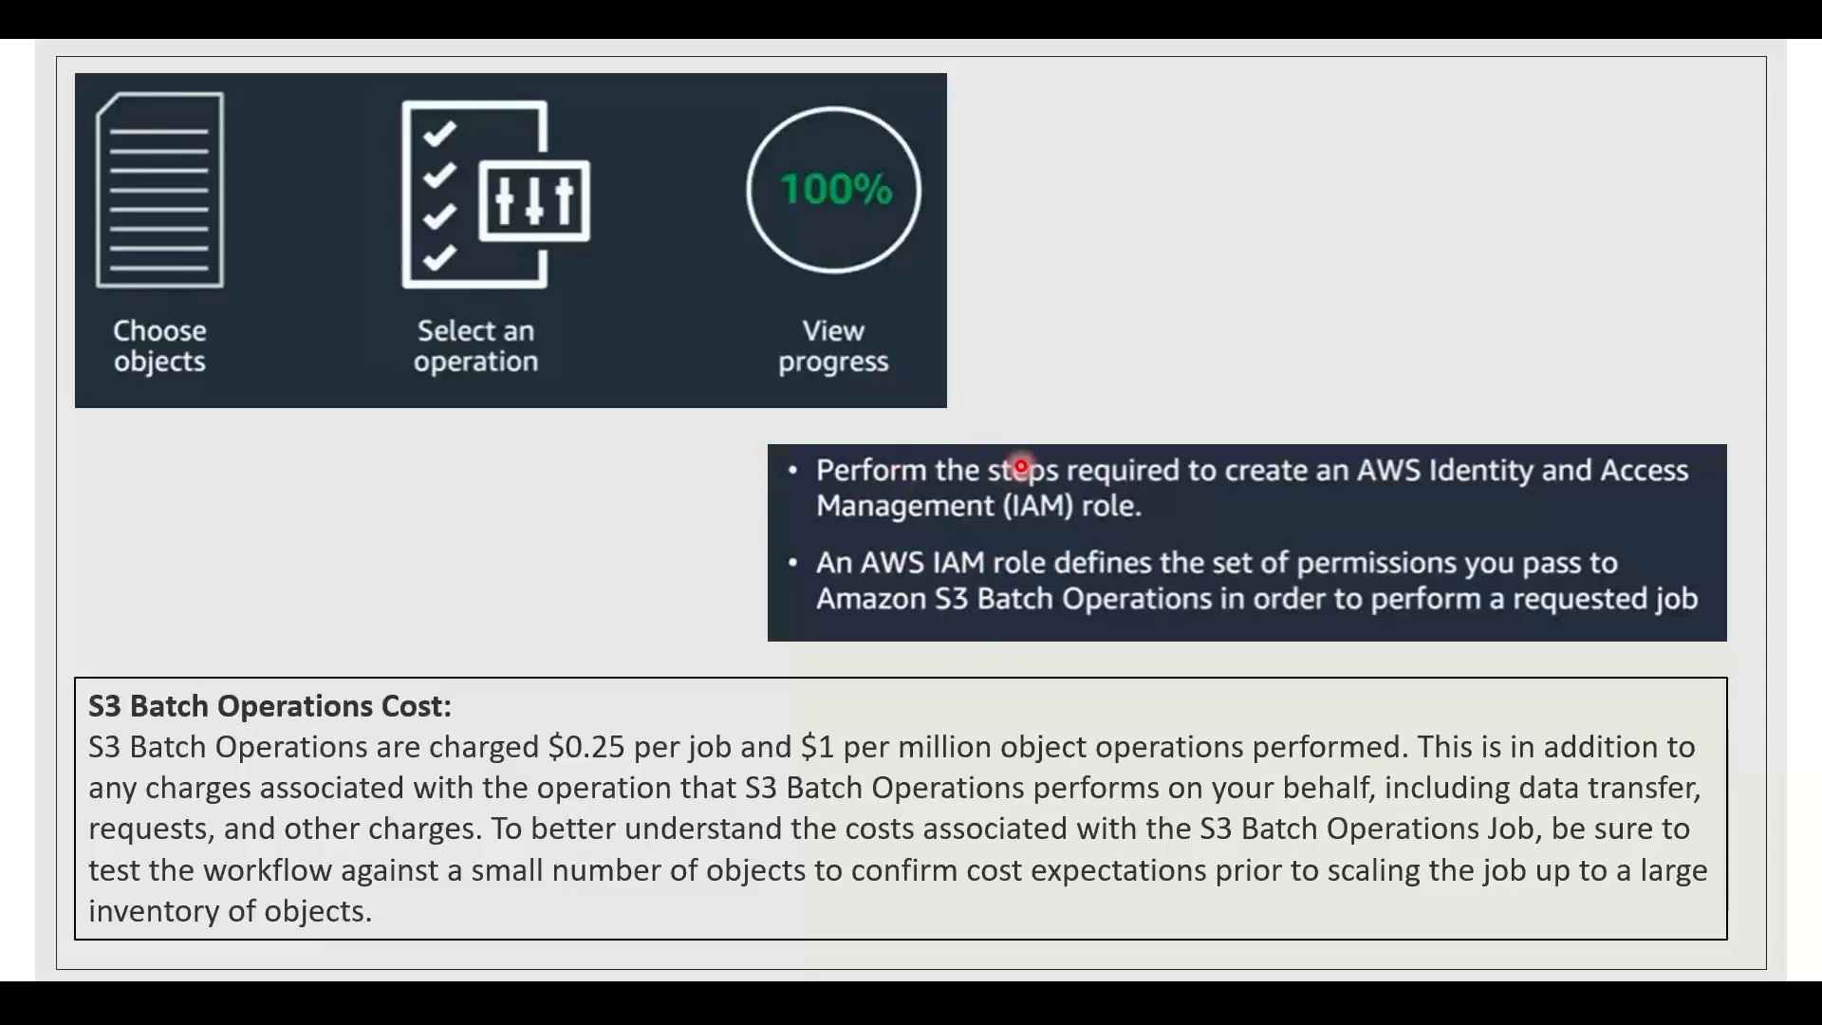
key(alt+Tab)
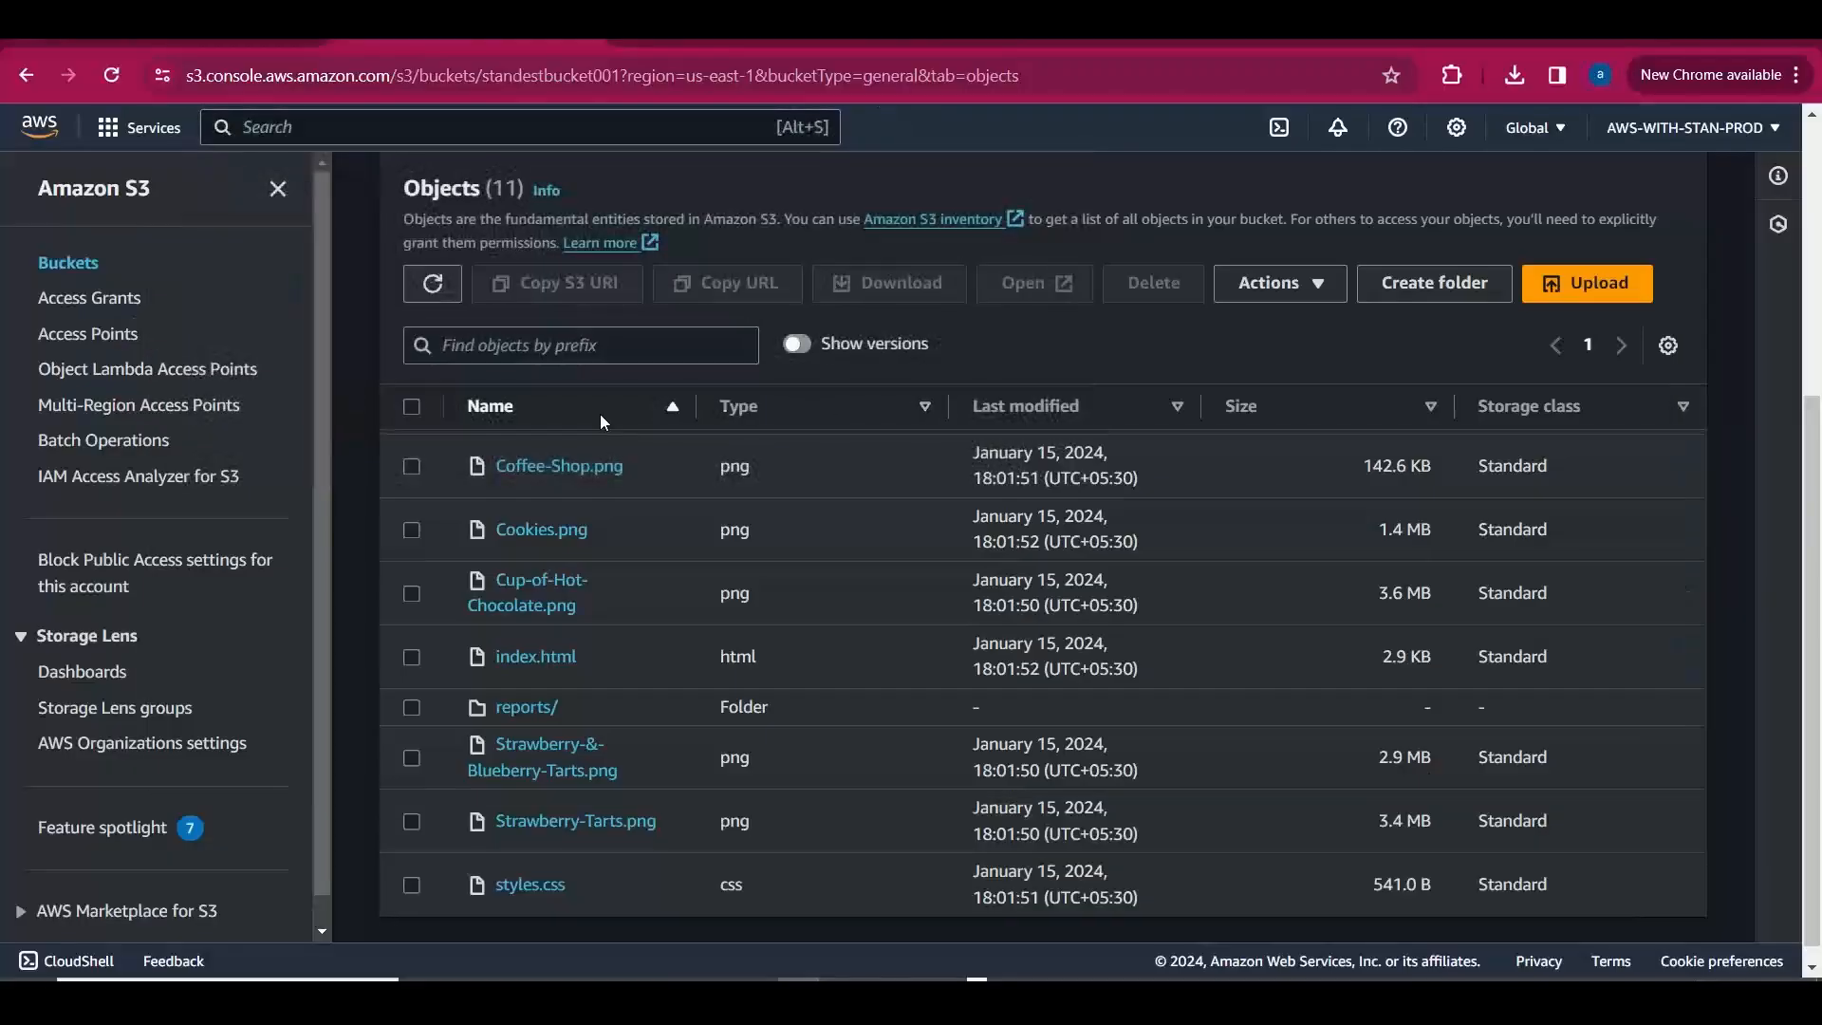
Open Coffee-Shop.png in standestbucket001 and check the keys and values of its object tags.
click(596, 466)
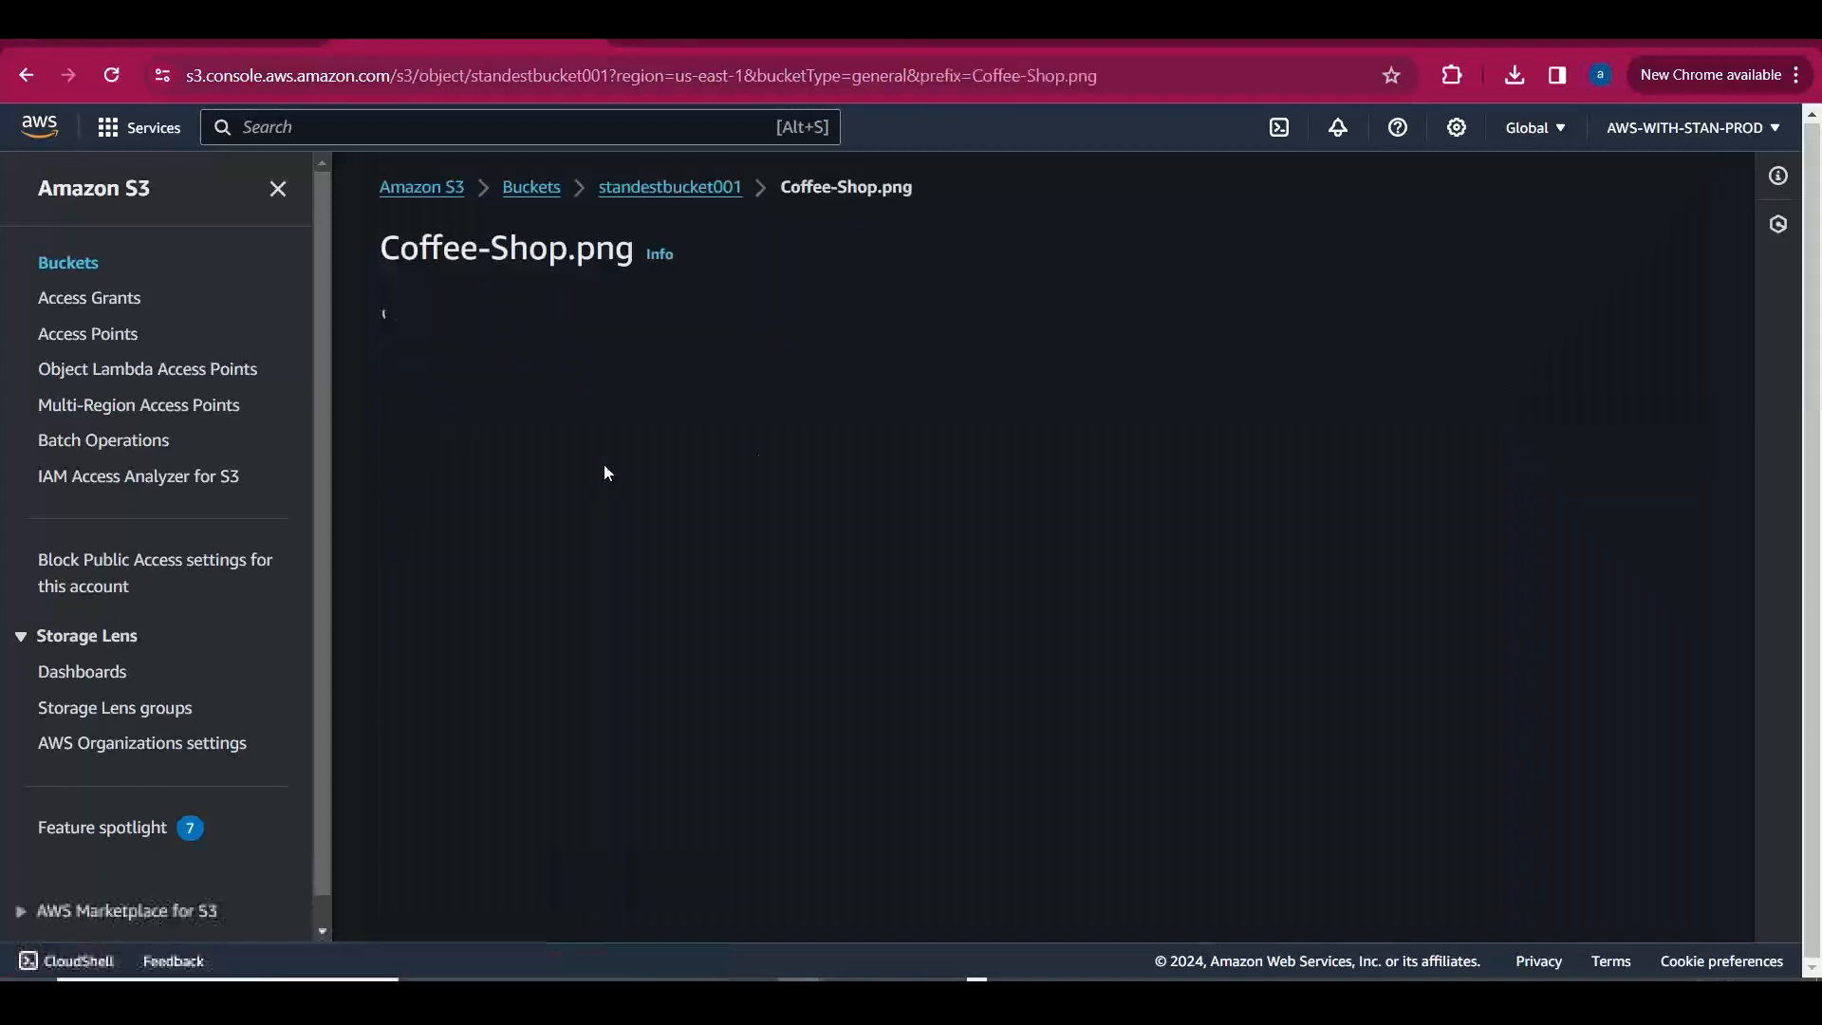
scroll(955, 442, down, 5)
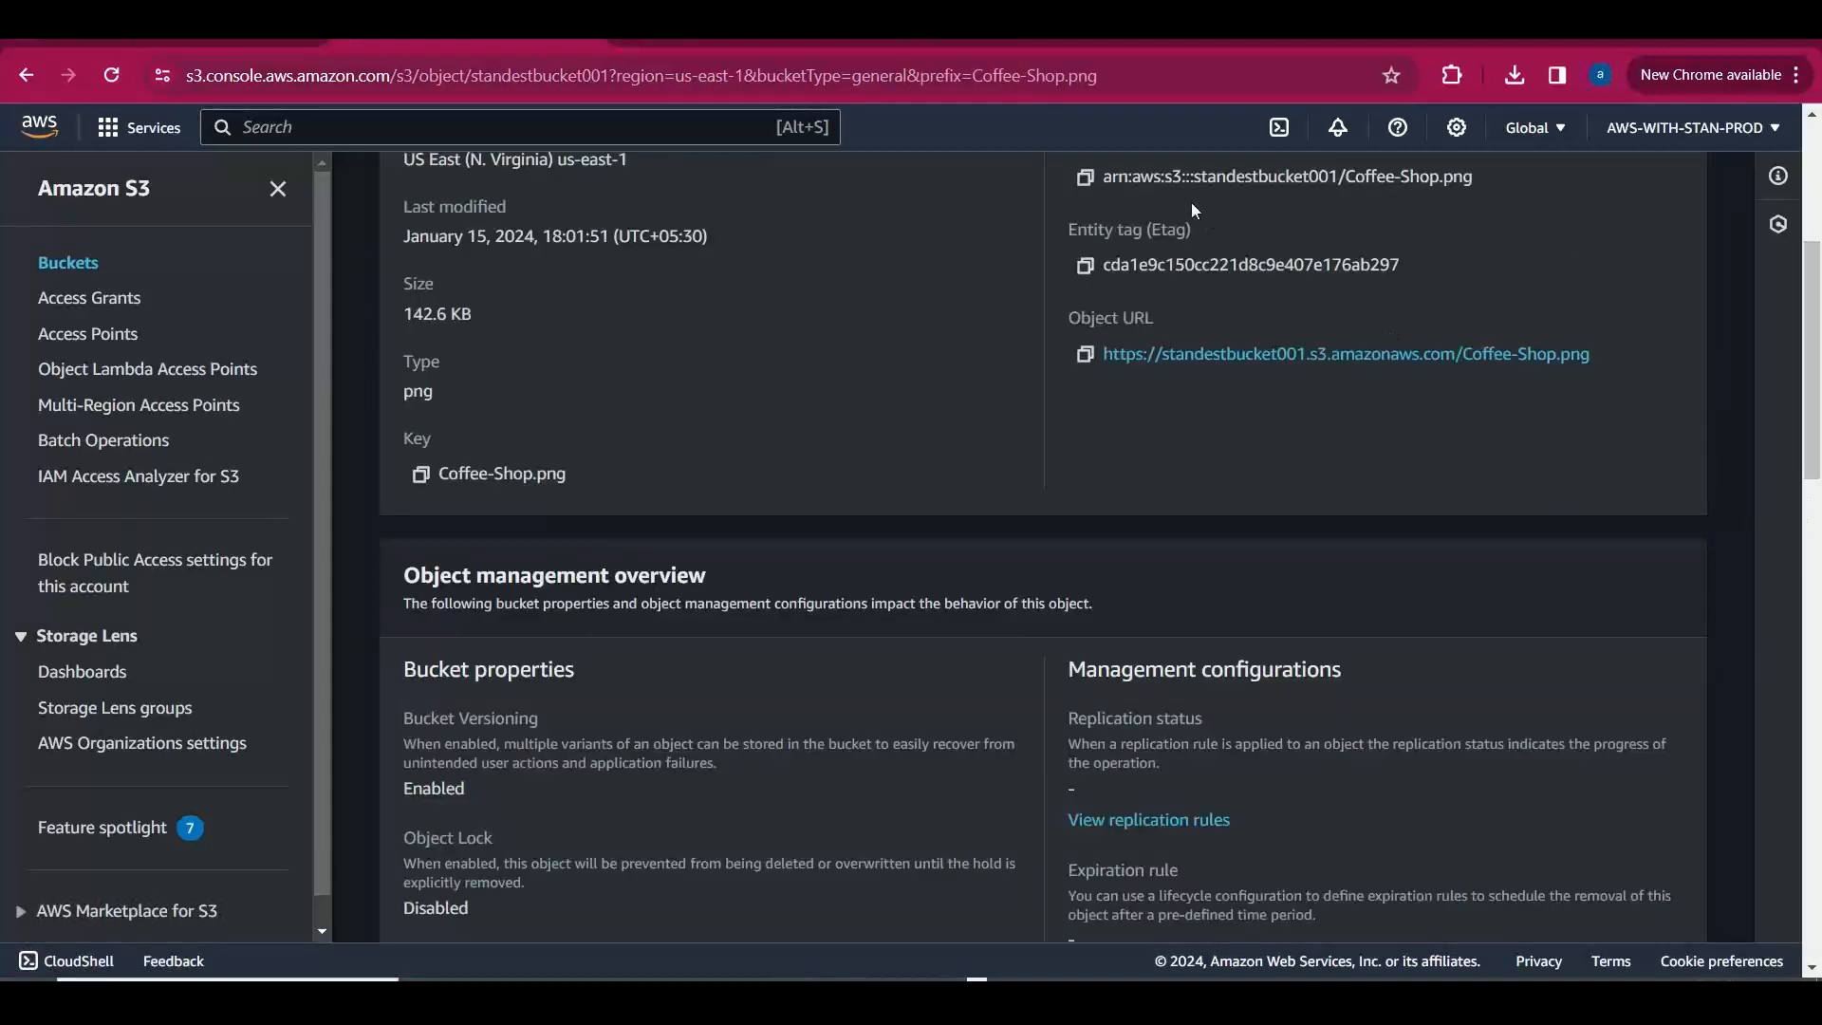
drag(1816, 458, 1818, 843)
drag(1024, 599, 477, 596)
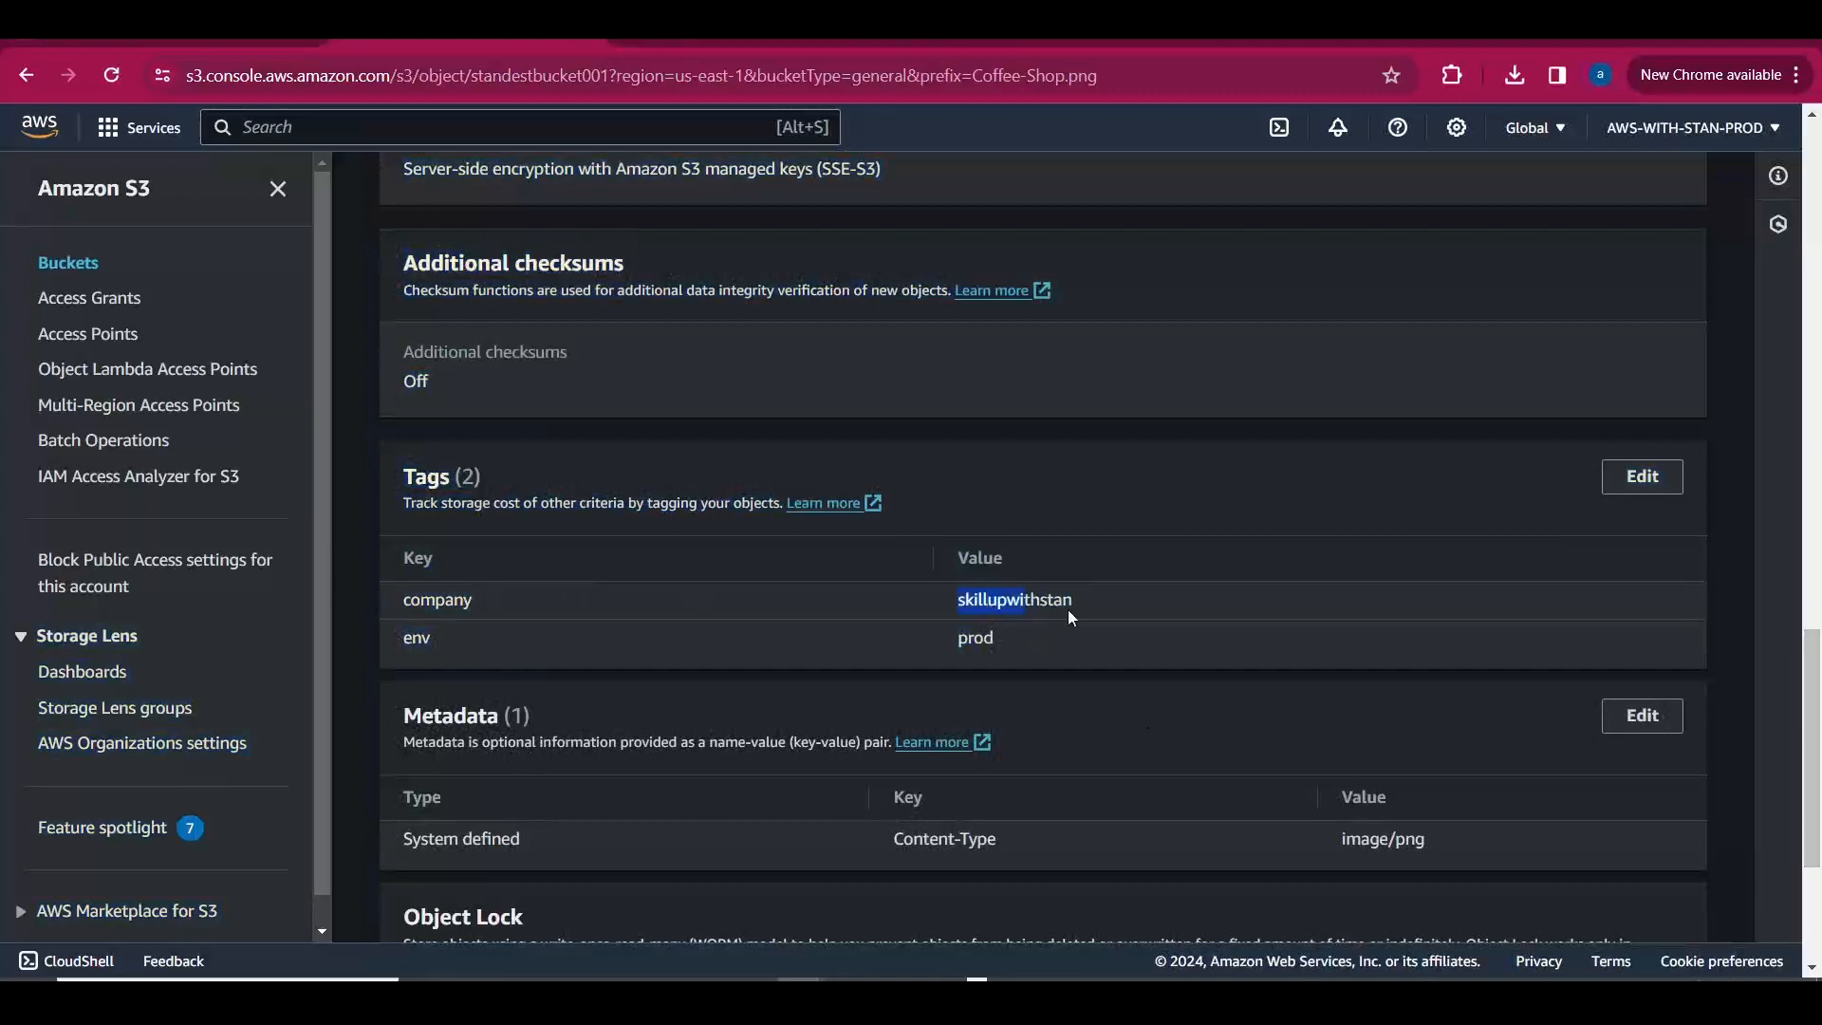
drag(1070, 618, 413, 611)
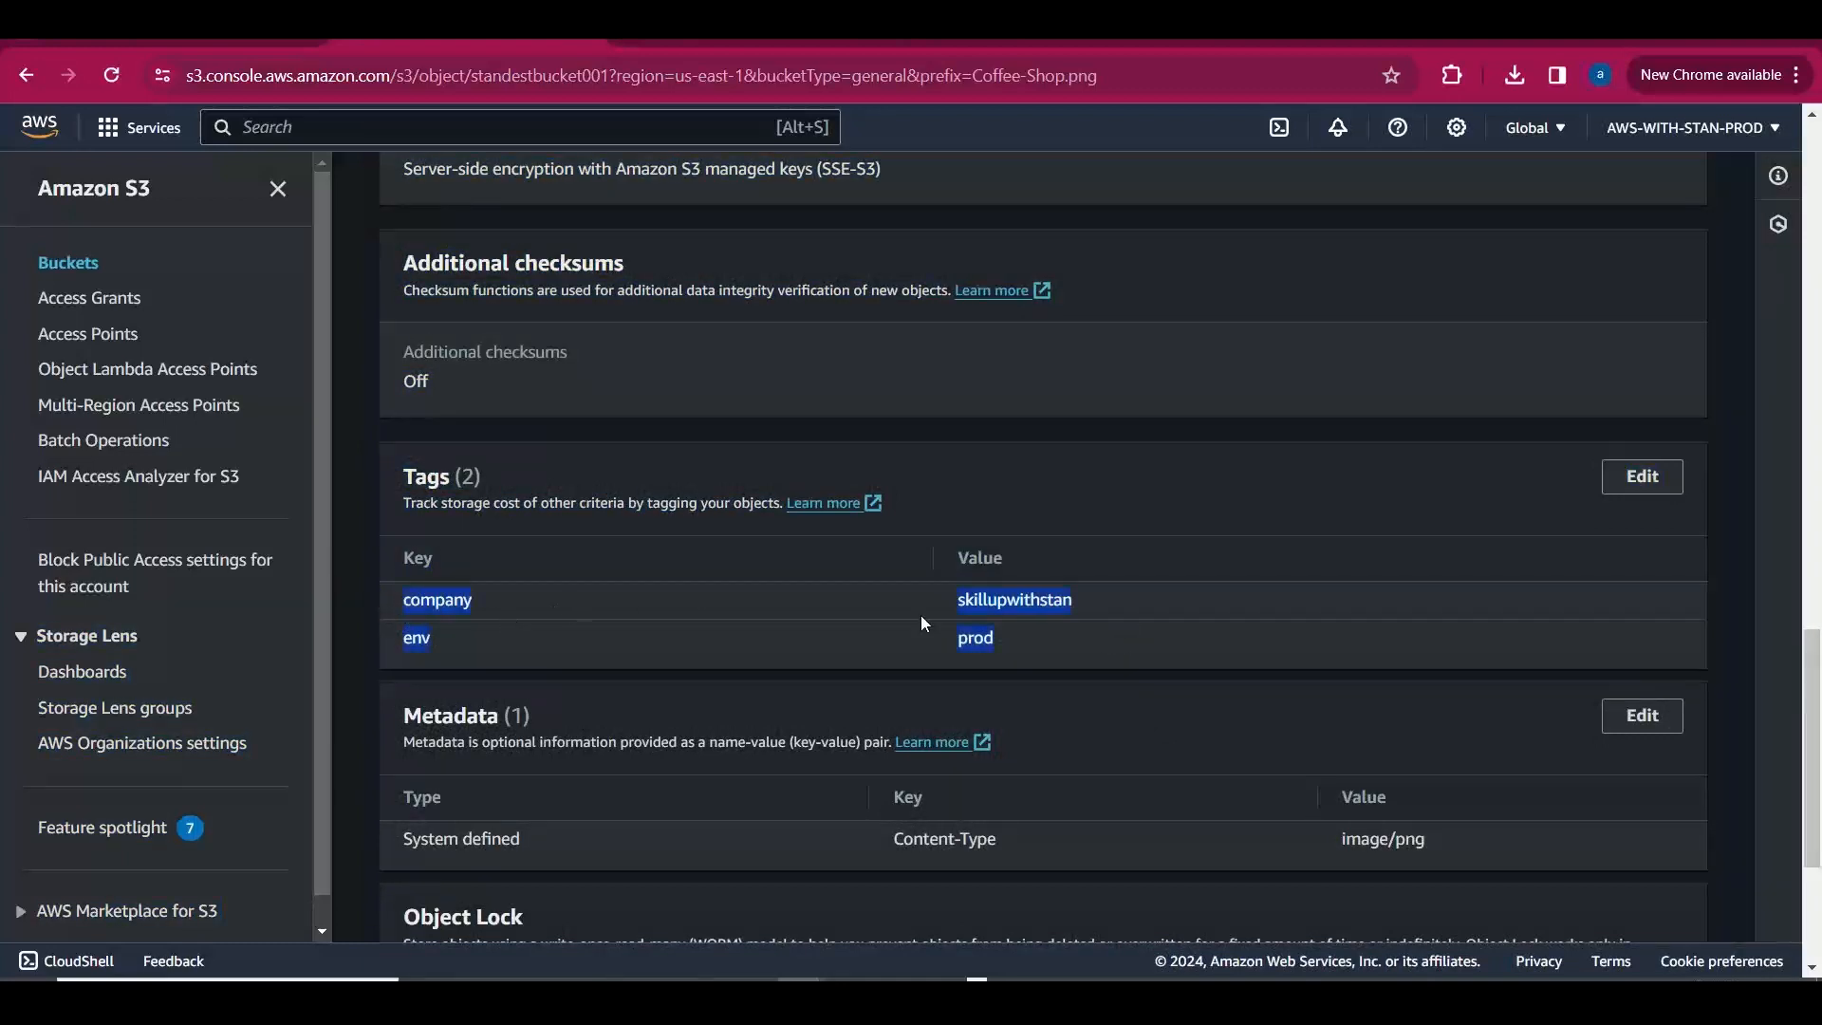
key(alt+Tab)
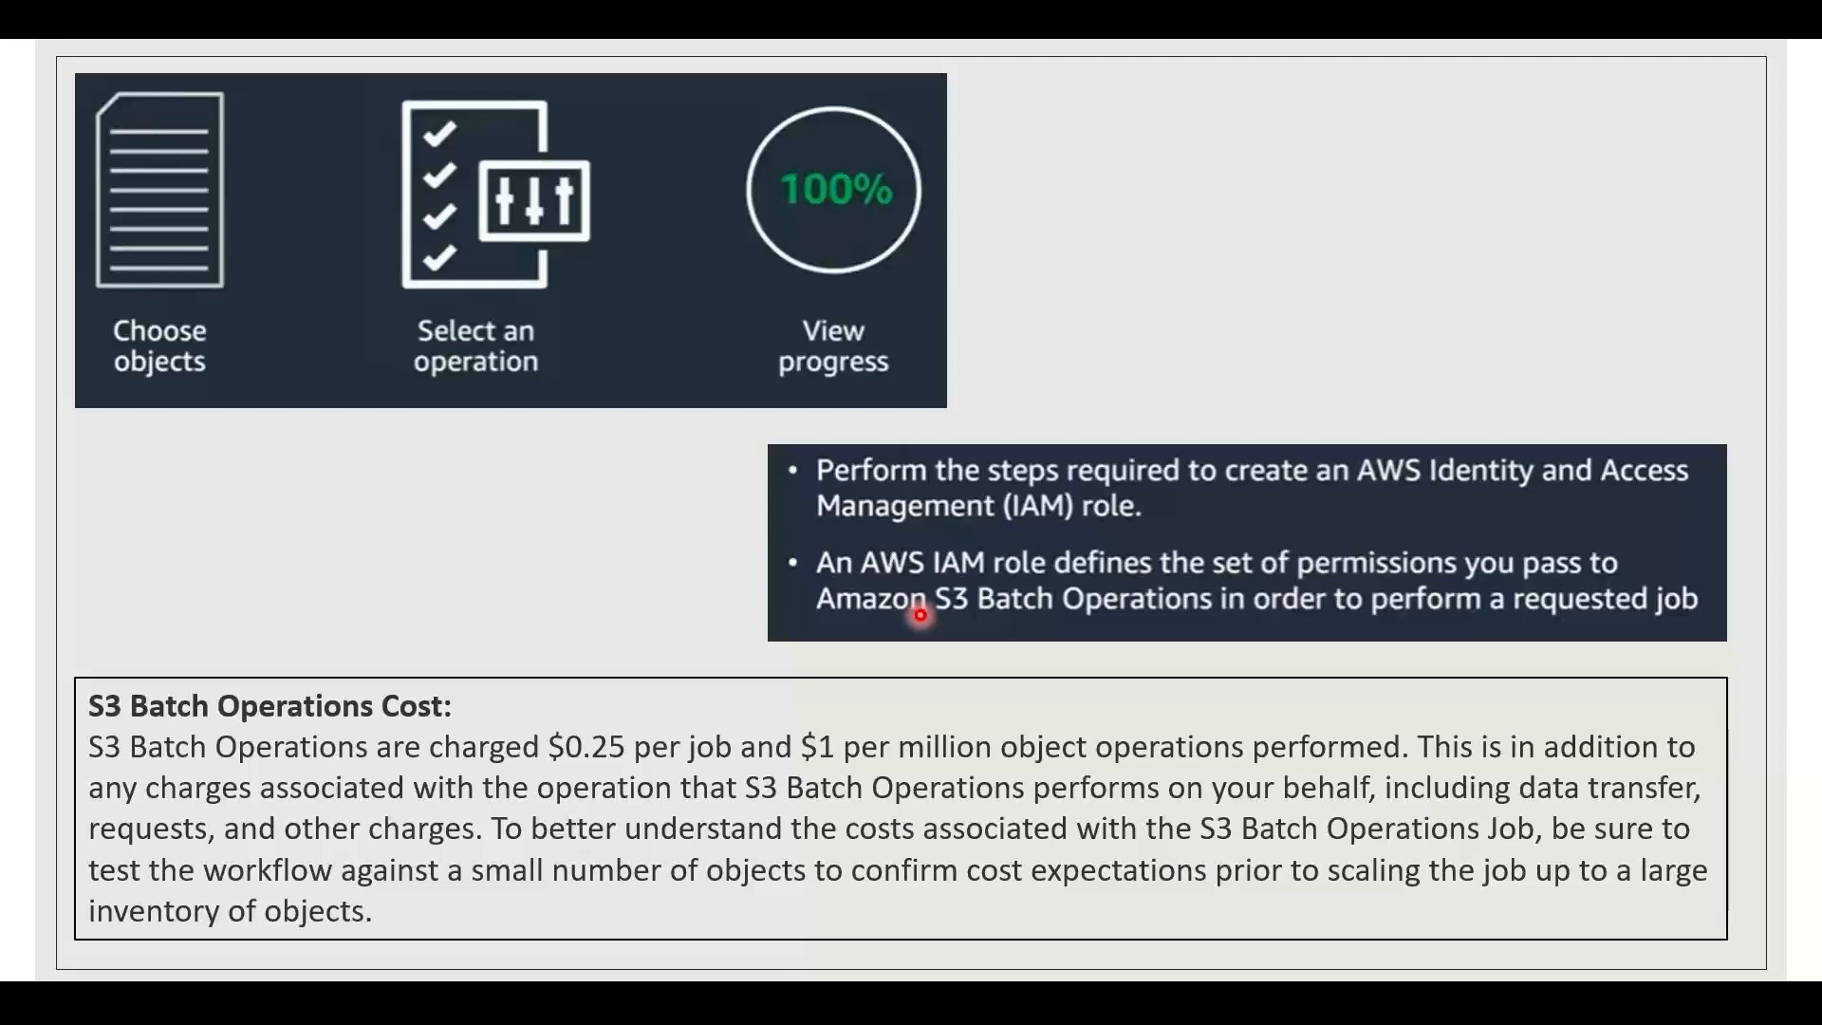
key(Right)
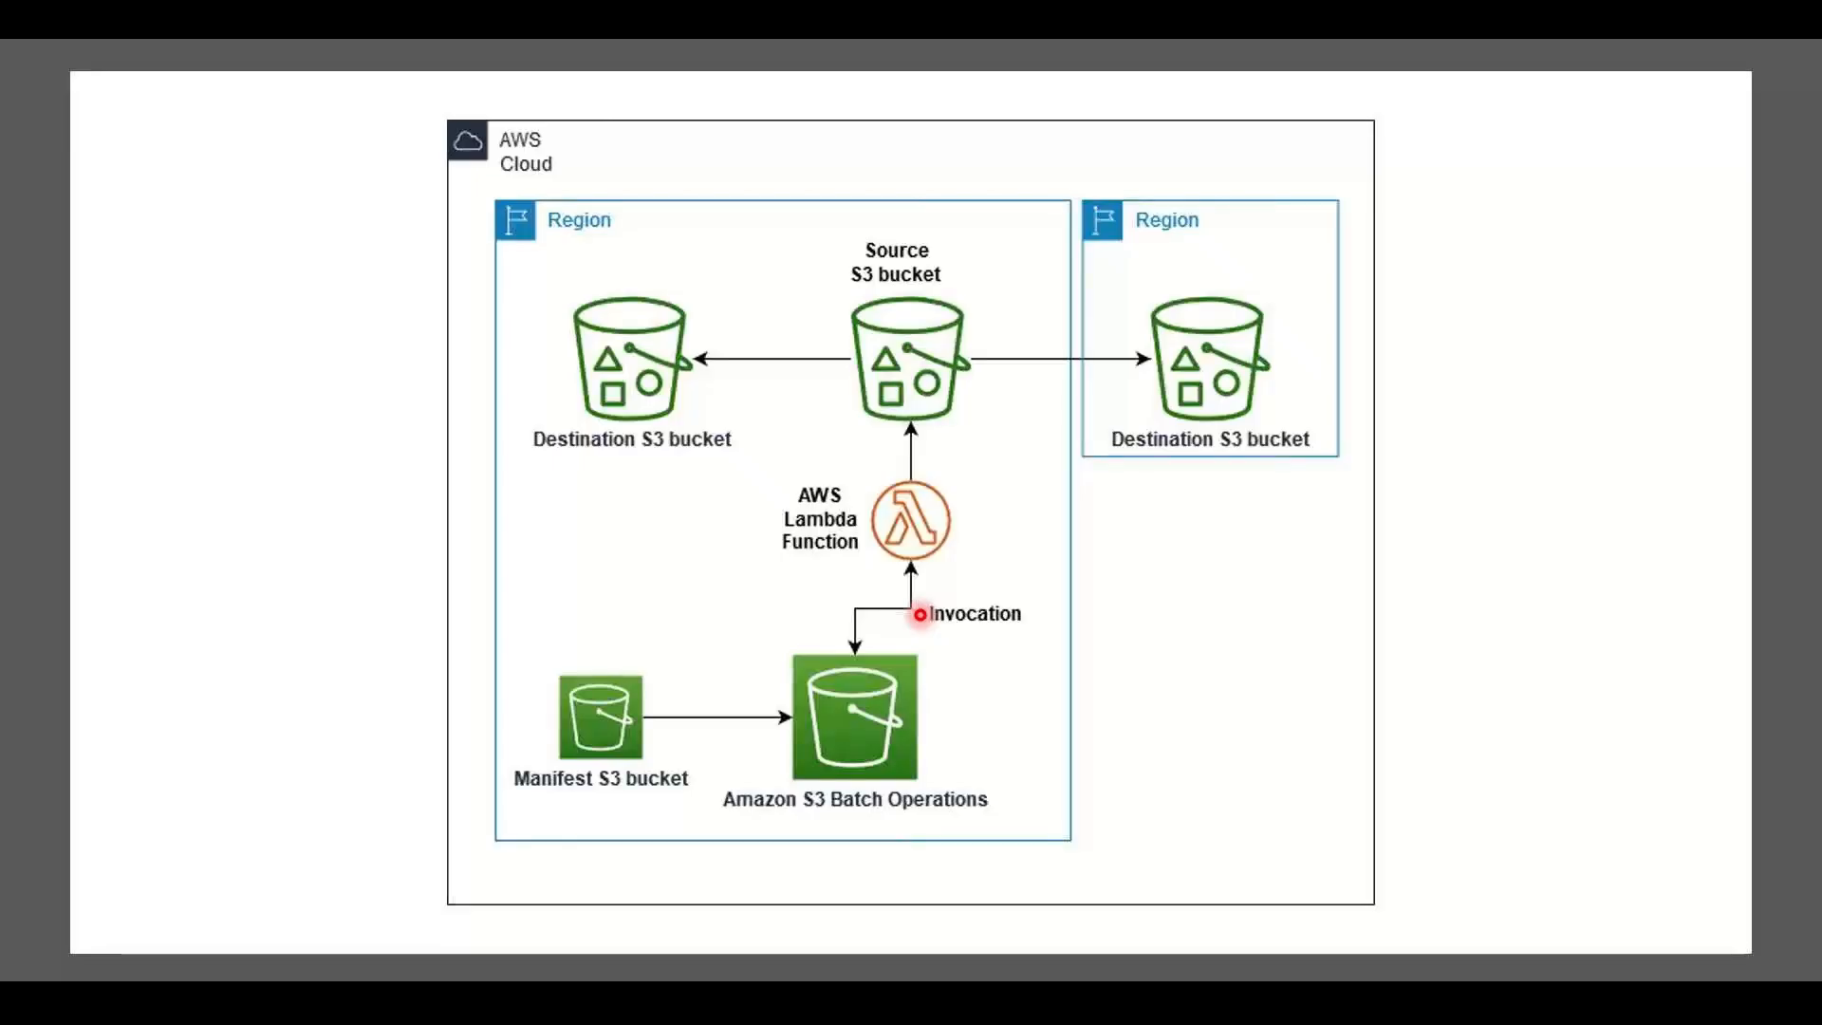